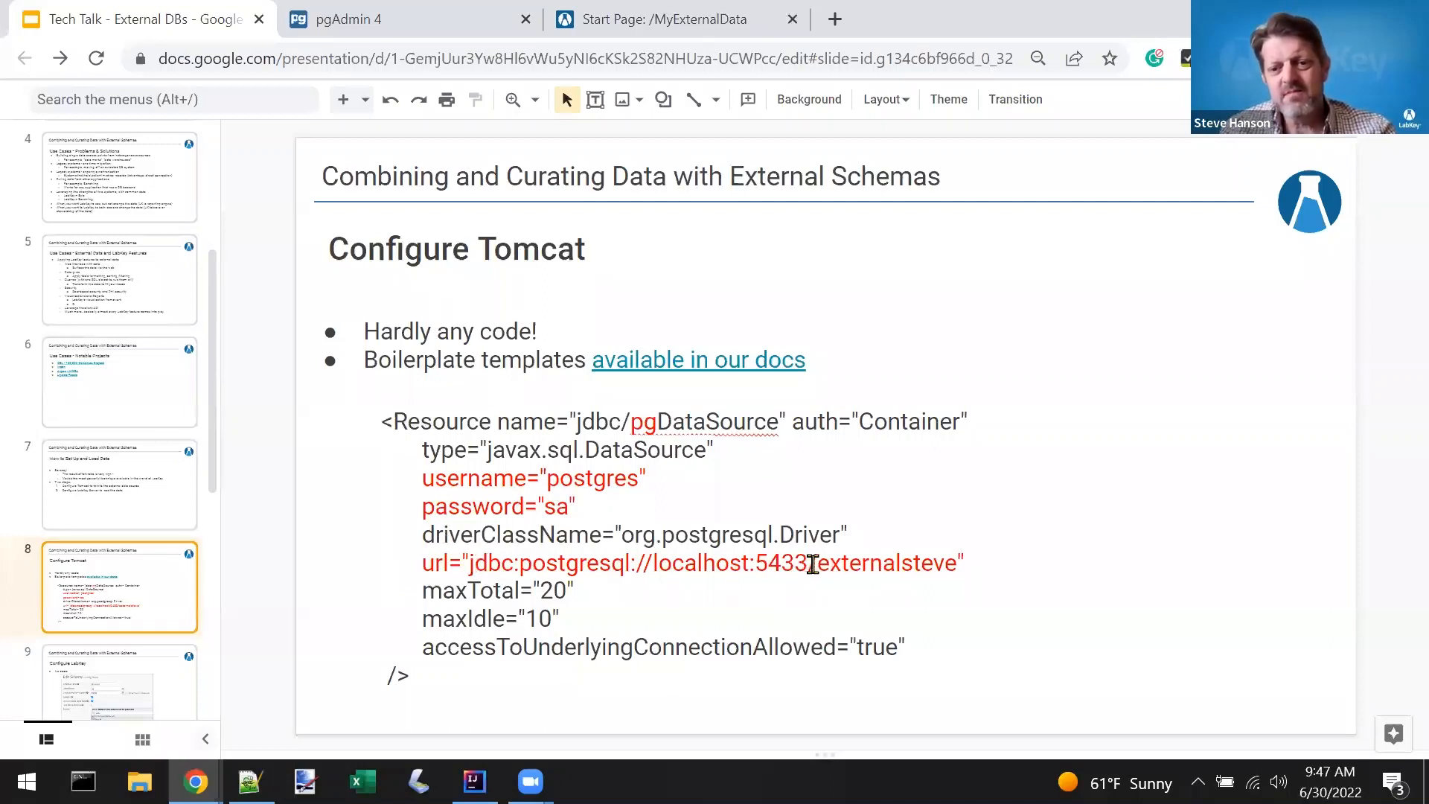
# Highlight the database name externalsteve in the Tomcat resource URL, and the pg prefix in the data source name
pyautogui.moveTo(813, 564); pyautogui.dragTo(963, 566)
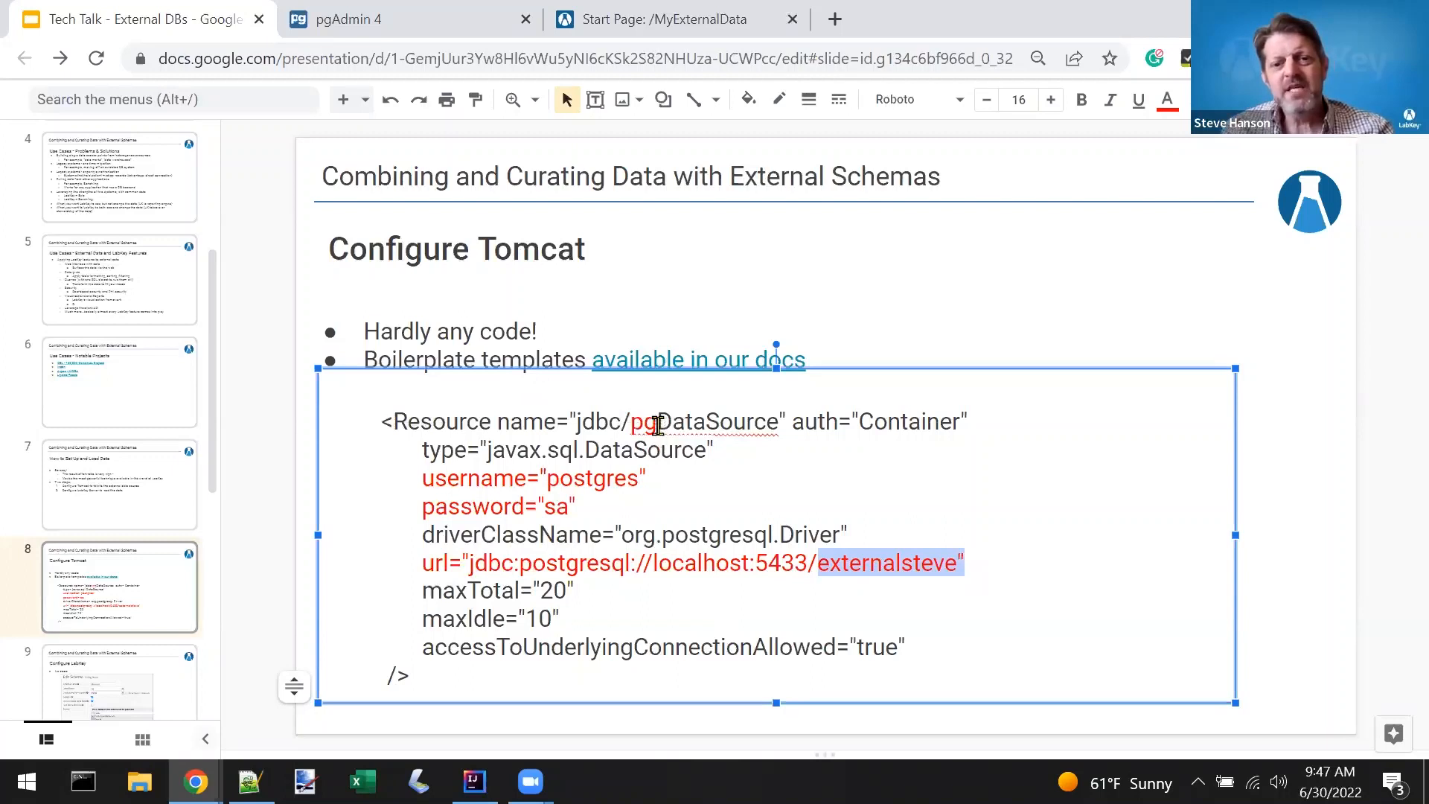
pyautogui.click(658, 424)
pyautogui.moveTo(658, 424); pyautogui.dragTo(633, 427)
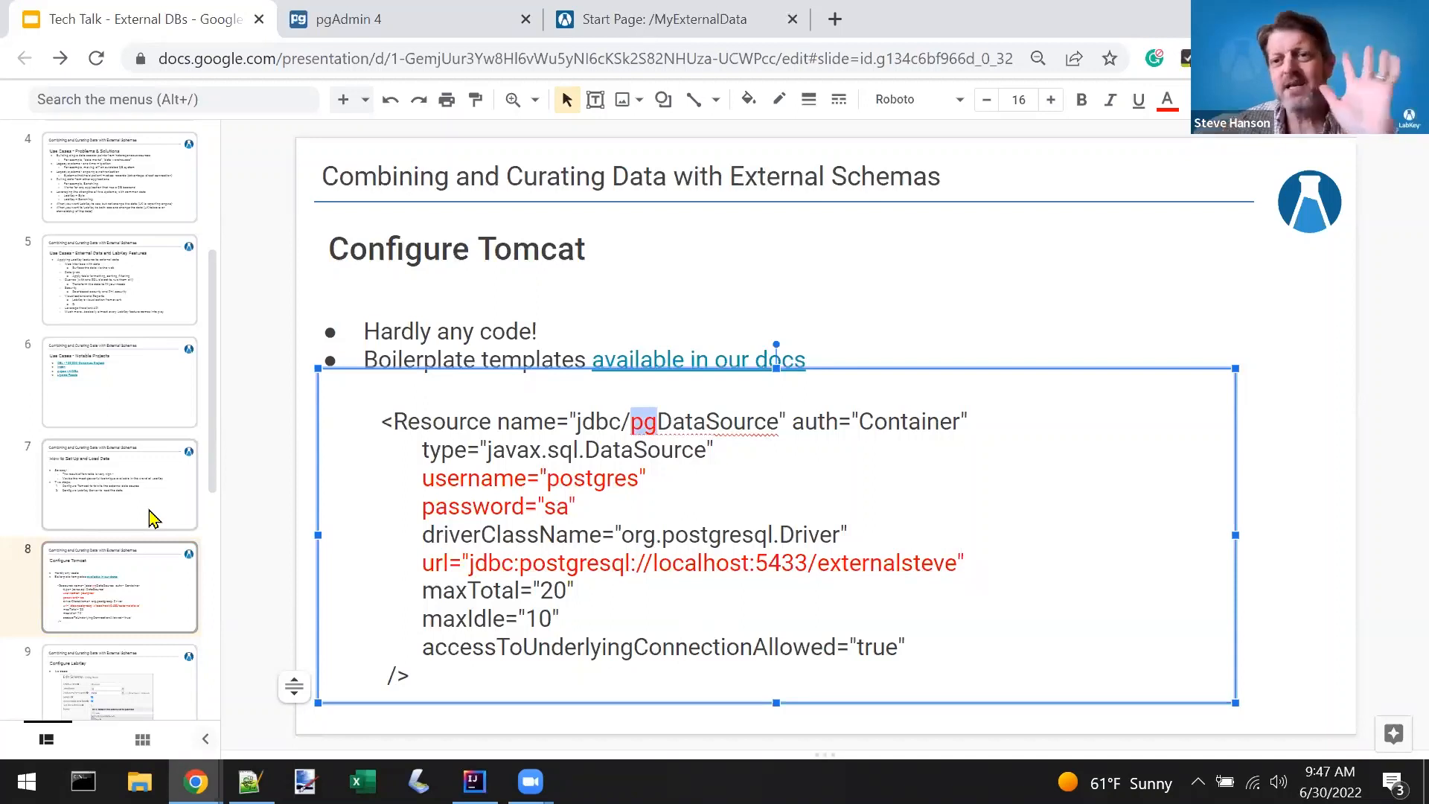
pyautogui.click(719, 306)
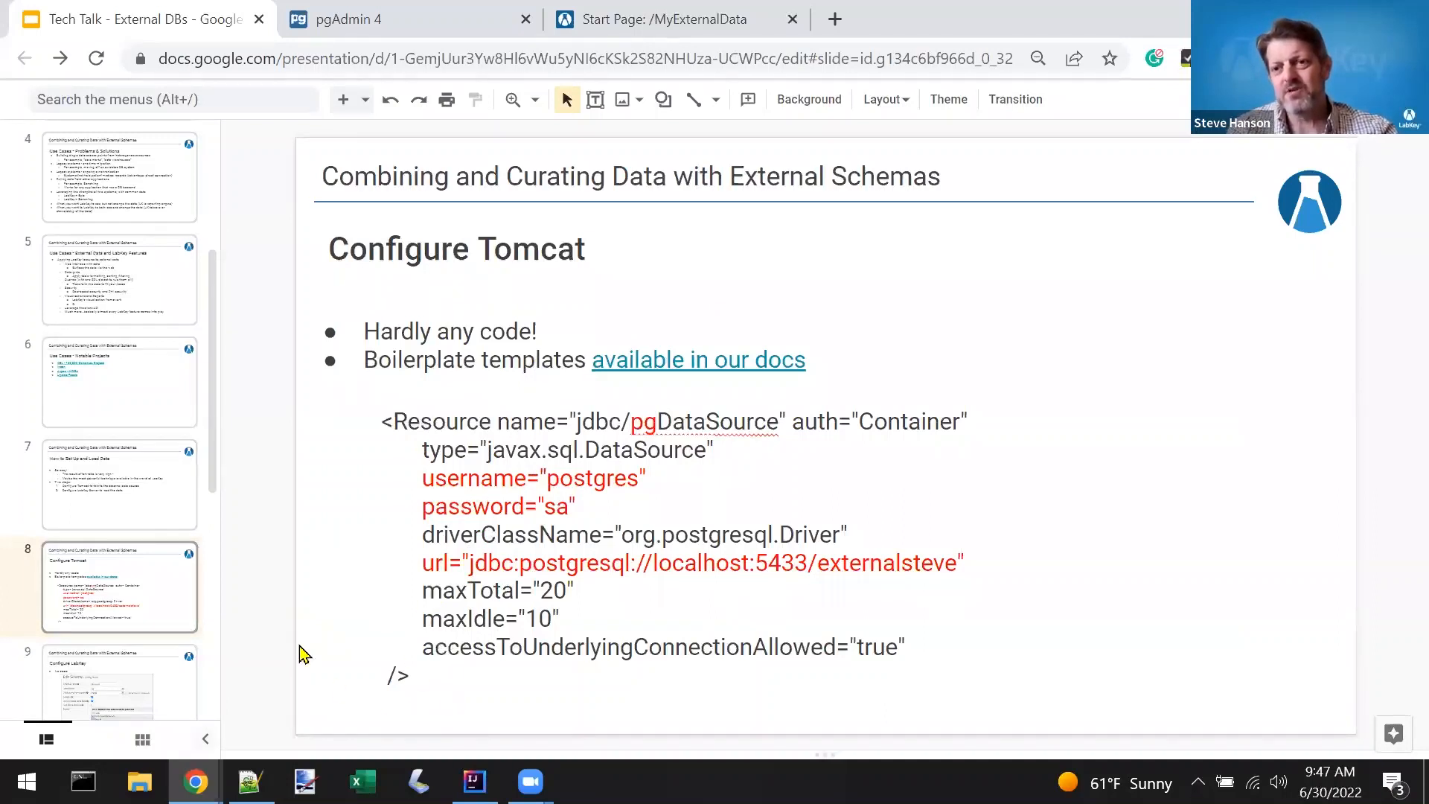
# Go through the Configure LabKey slide and on to the Demo! slide
pyautogui.scroll(-2, 54, 595)
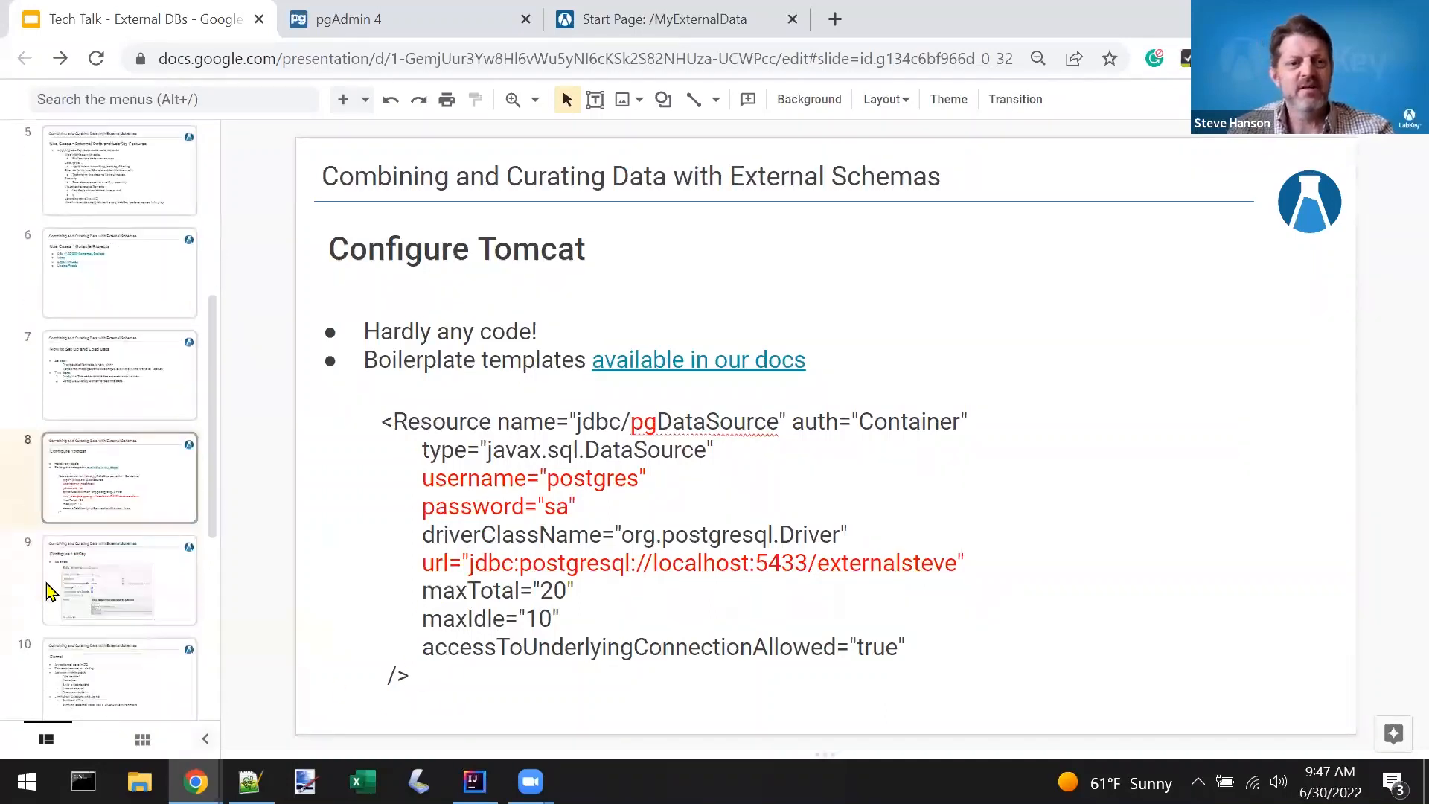
pyautogui.click(125, 579)
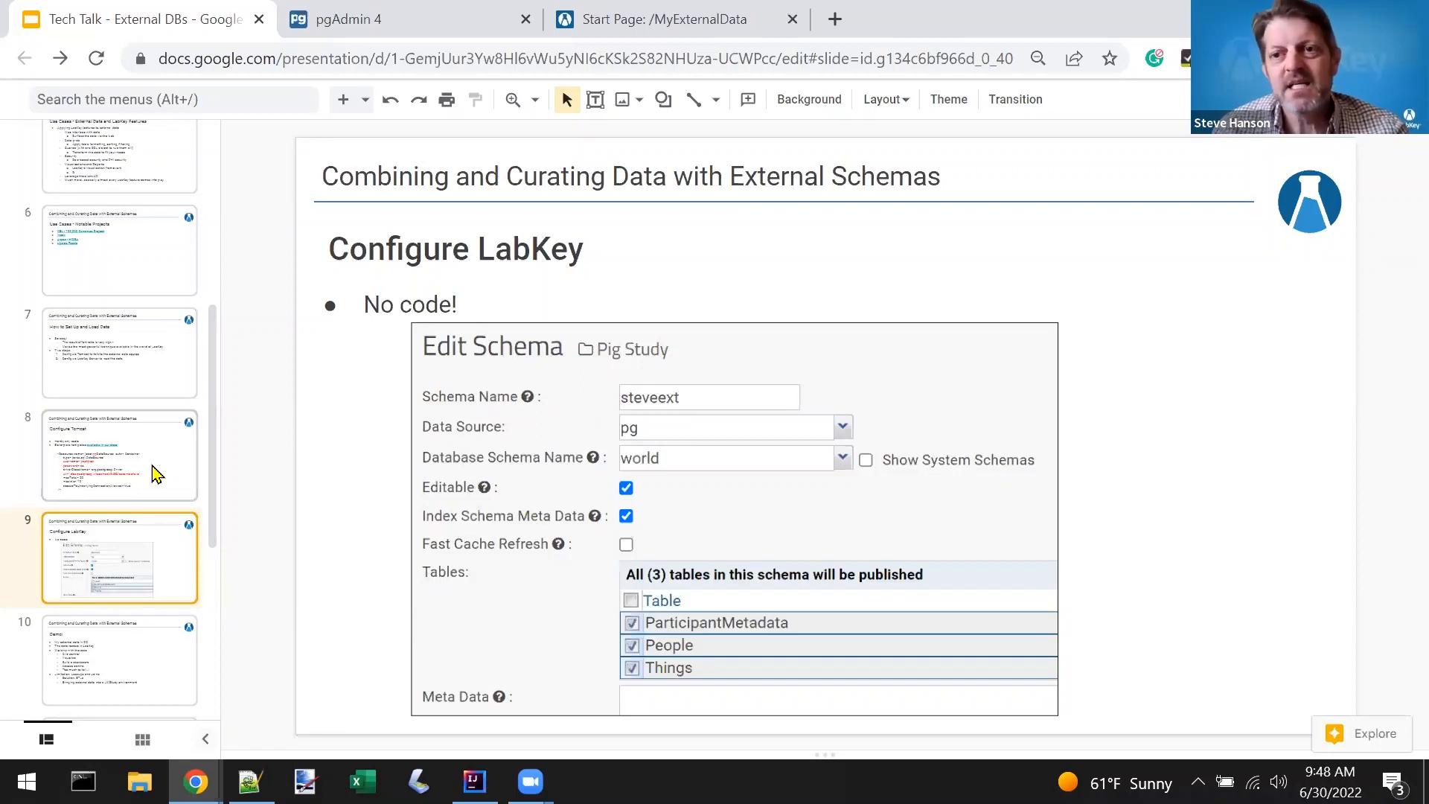
pyautogui.scroll(-2, 153, 474)
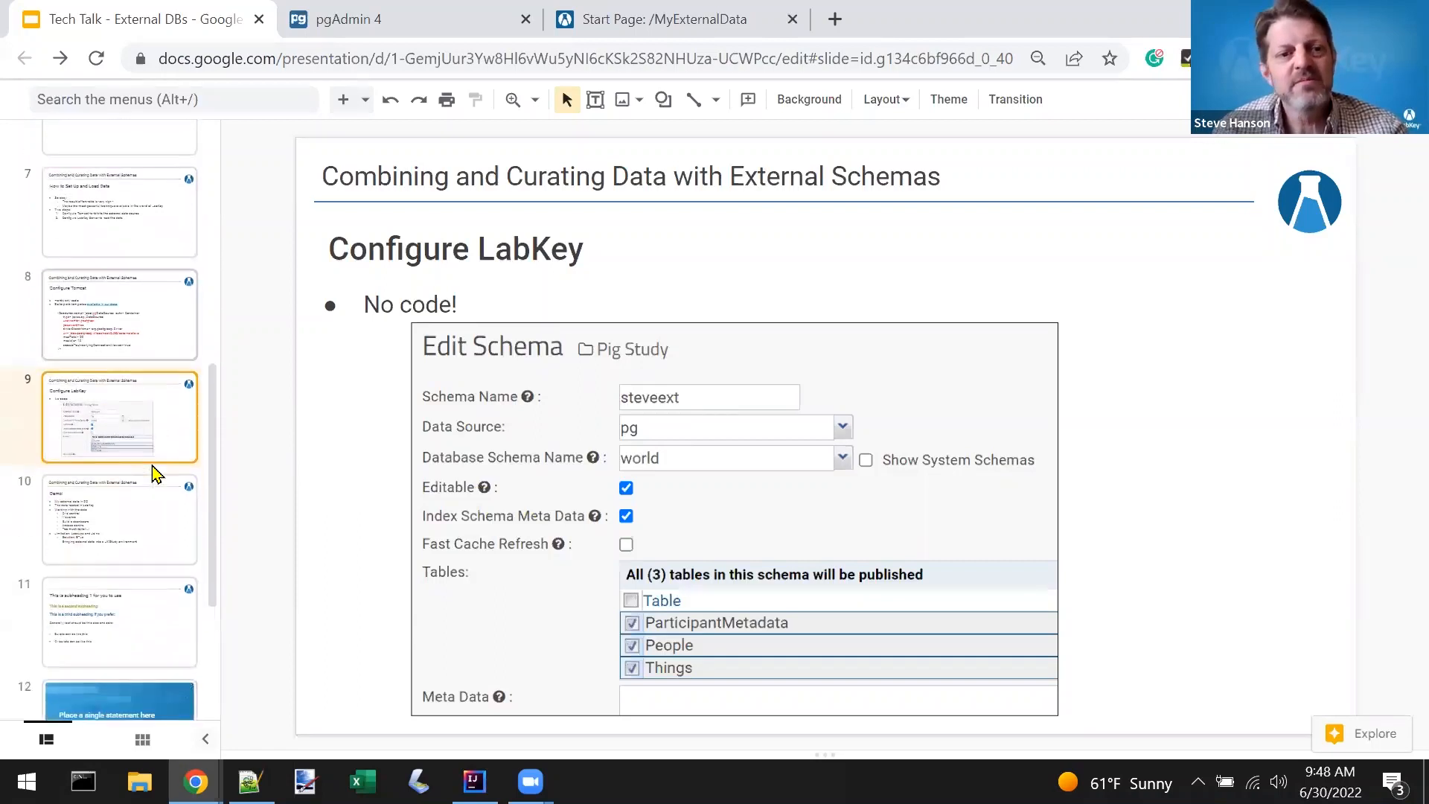
pyautogui.click(145, 519)
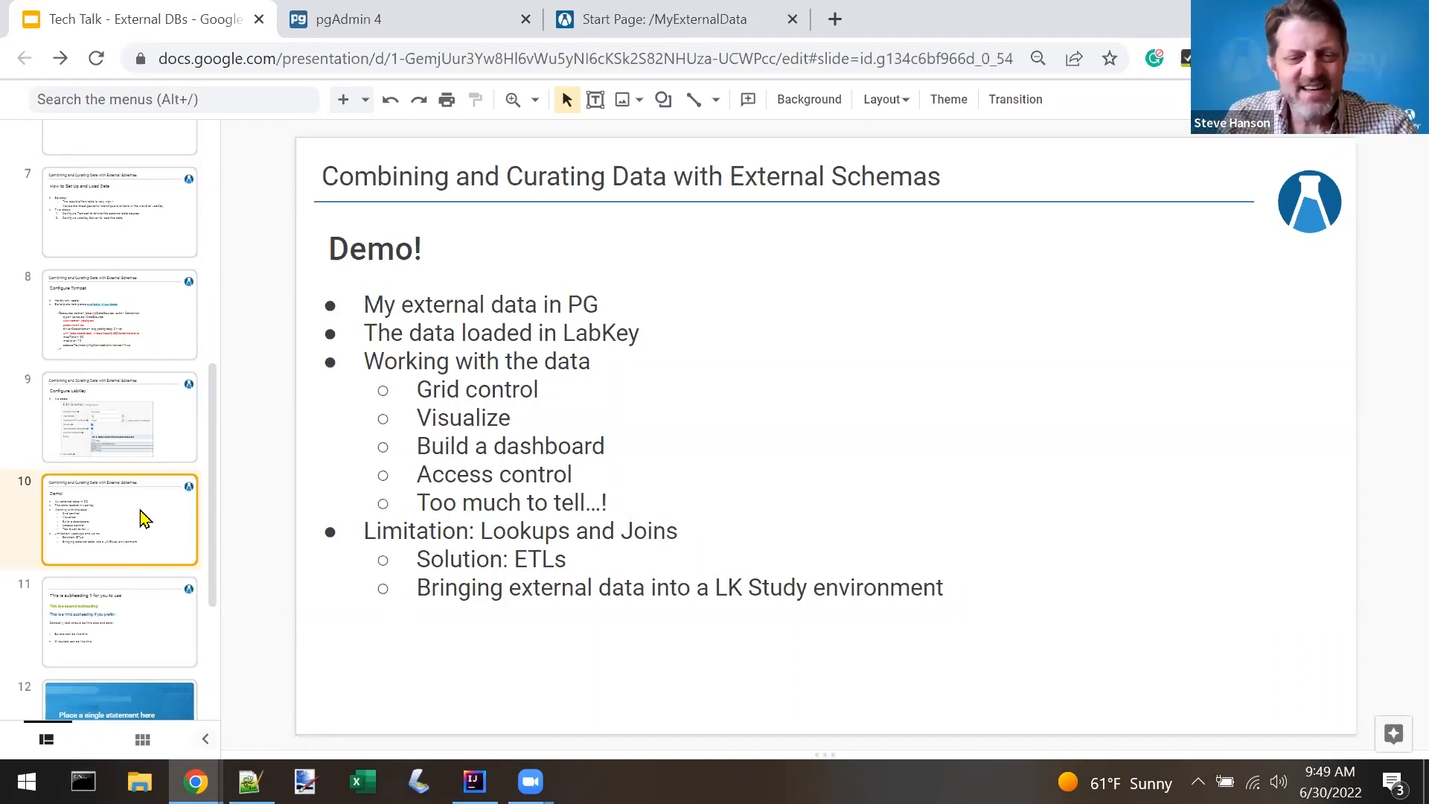
pyautogui.hotkey('ctrl', 'alt', 'shift', 'h')
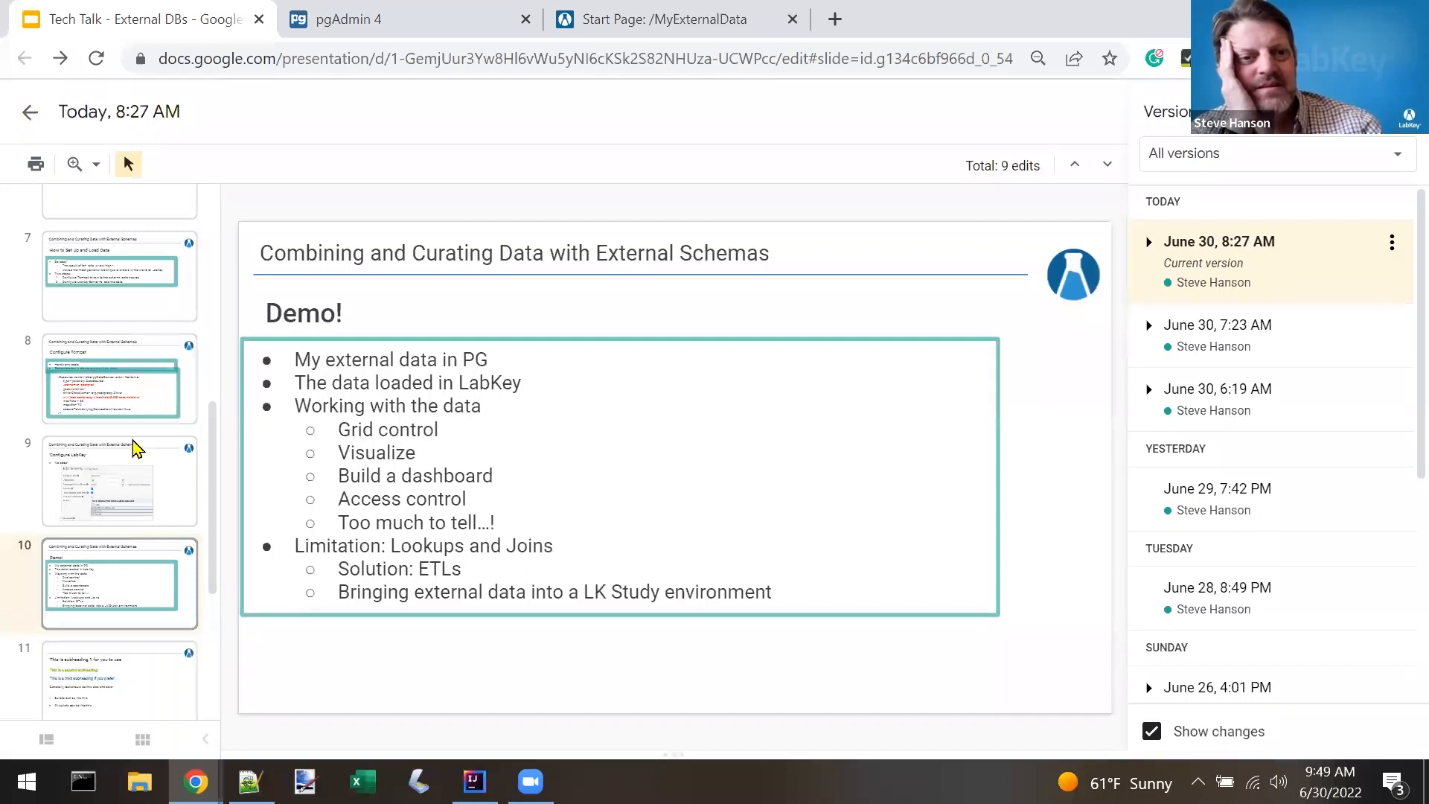
pyautogui.hotkey('ctrl', 'alt', 'shift', 'h')
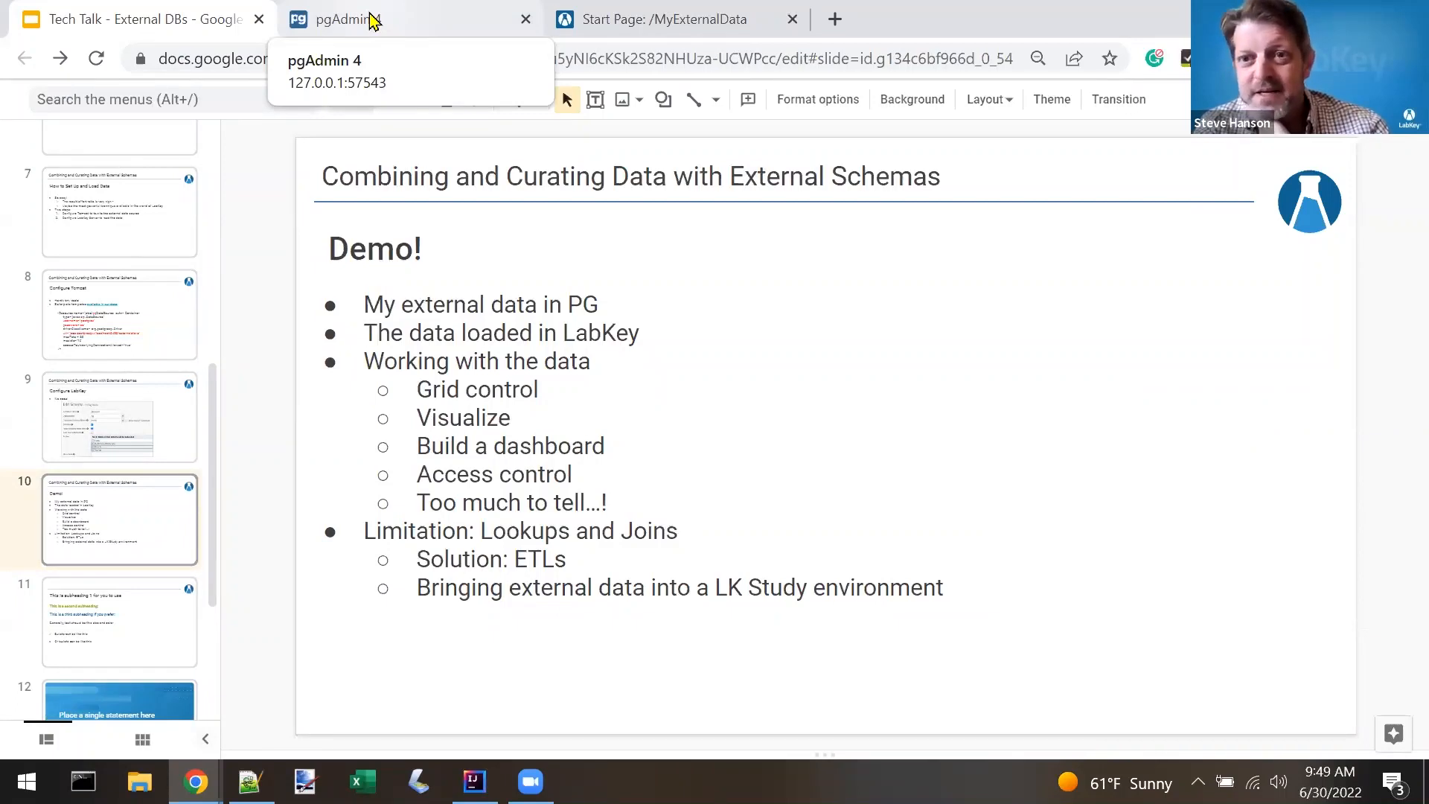
# Switch to pgAdmin and browse the PostgreSQL 12 server's externalsteve database down to the contents of the world schema
pyautogui.click(373, 23)
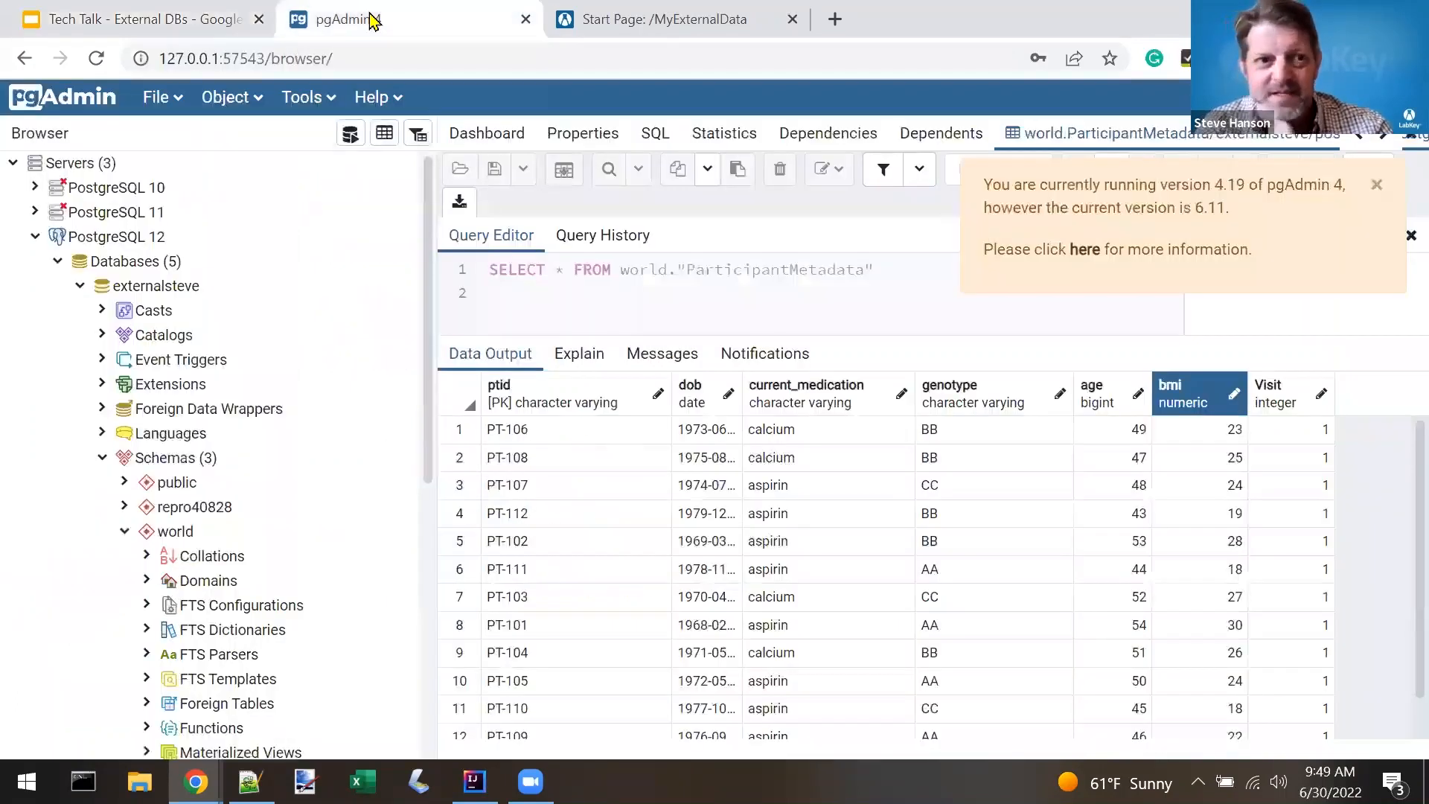
pyautogui.click(34, 238)
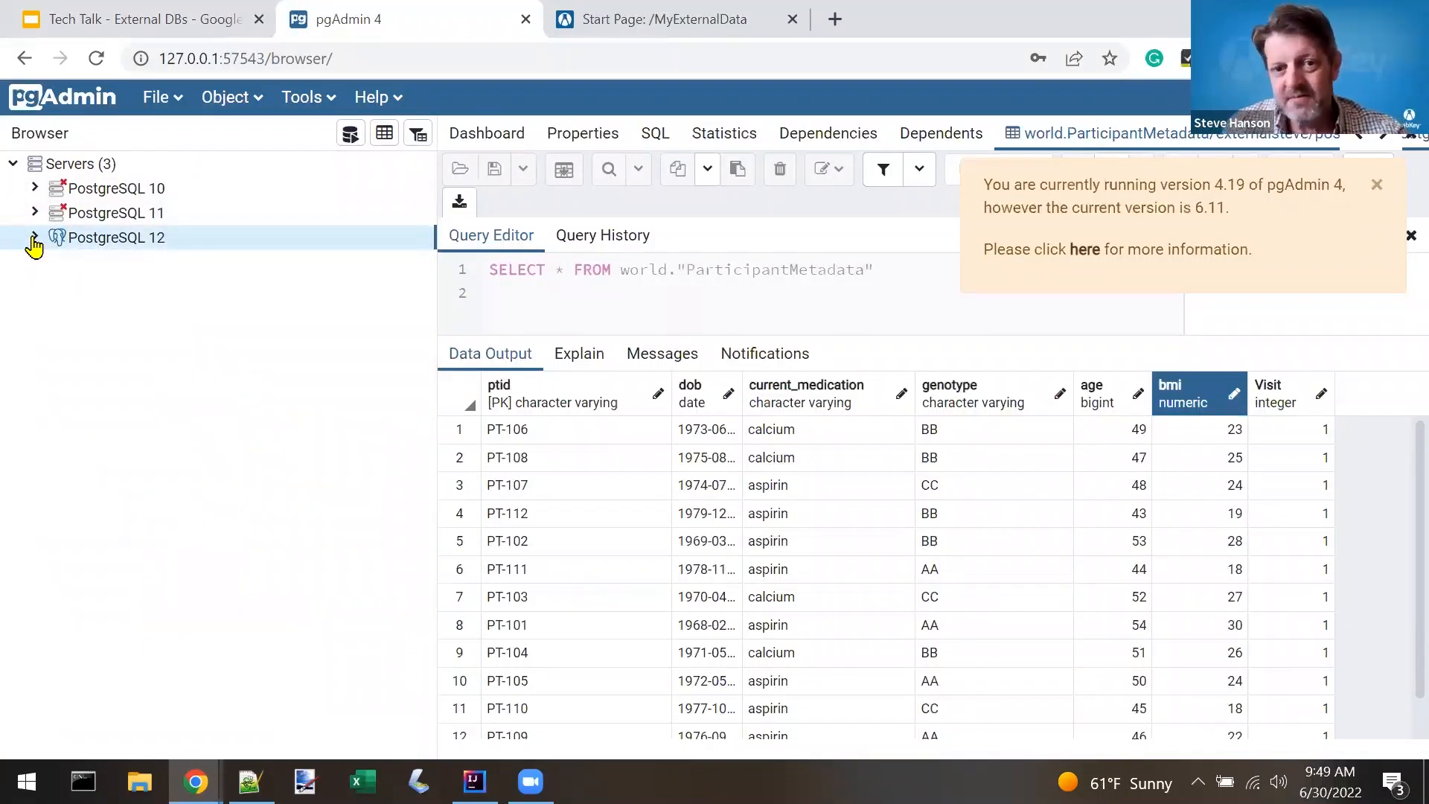
pyautogui.click(34, 237)
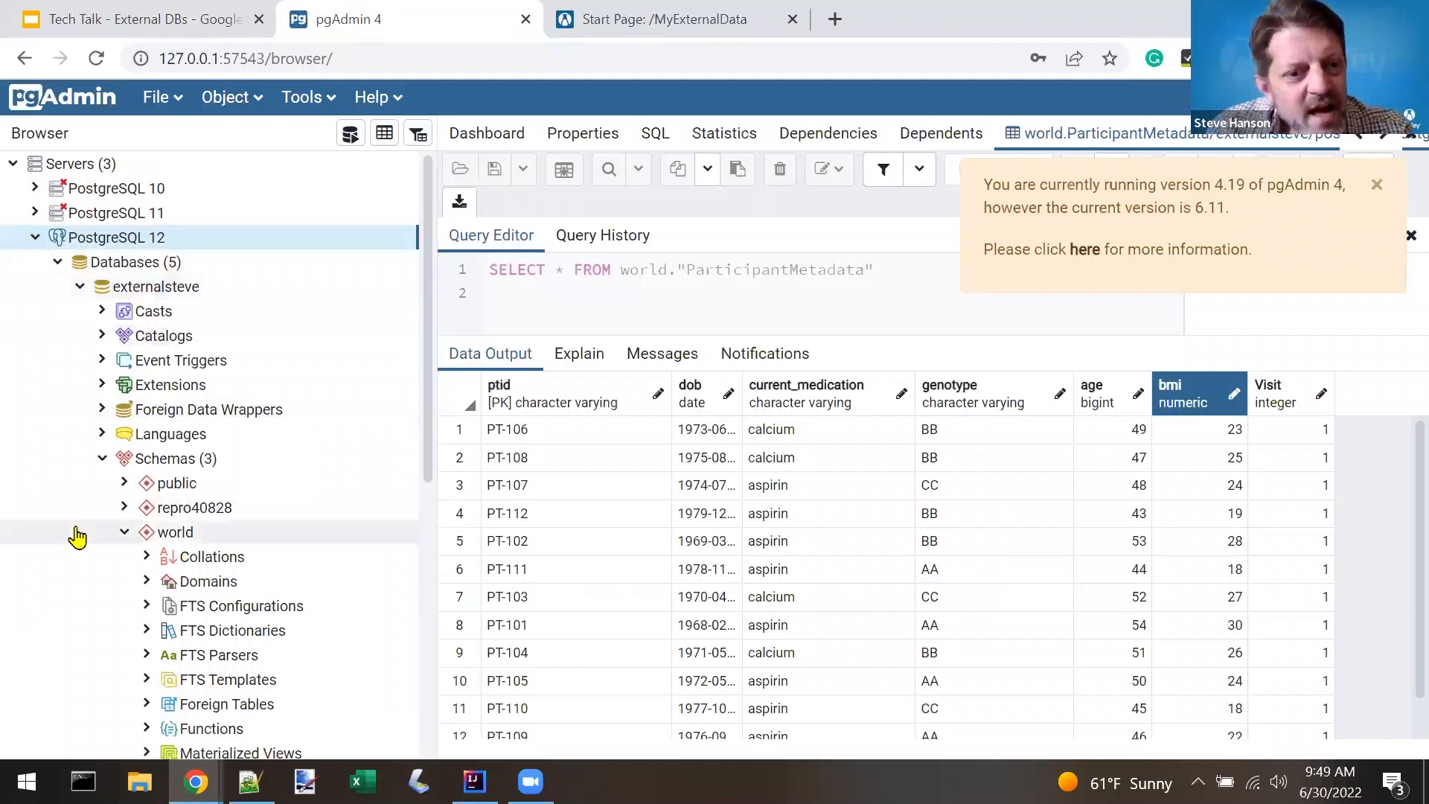
pyautogui.scroll(-1, 77, 536)
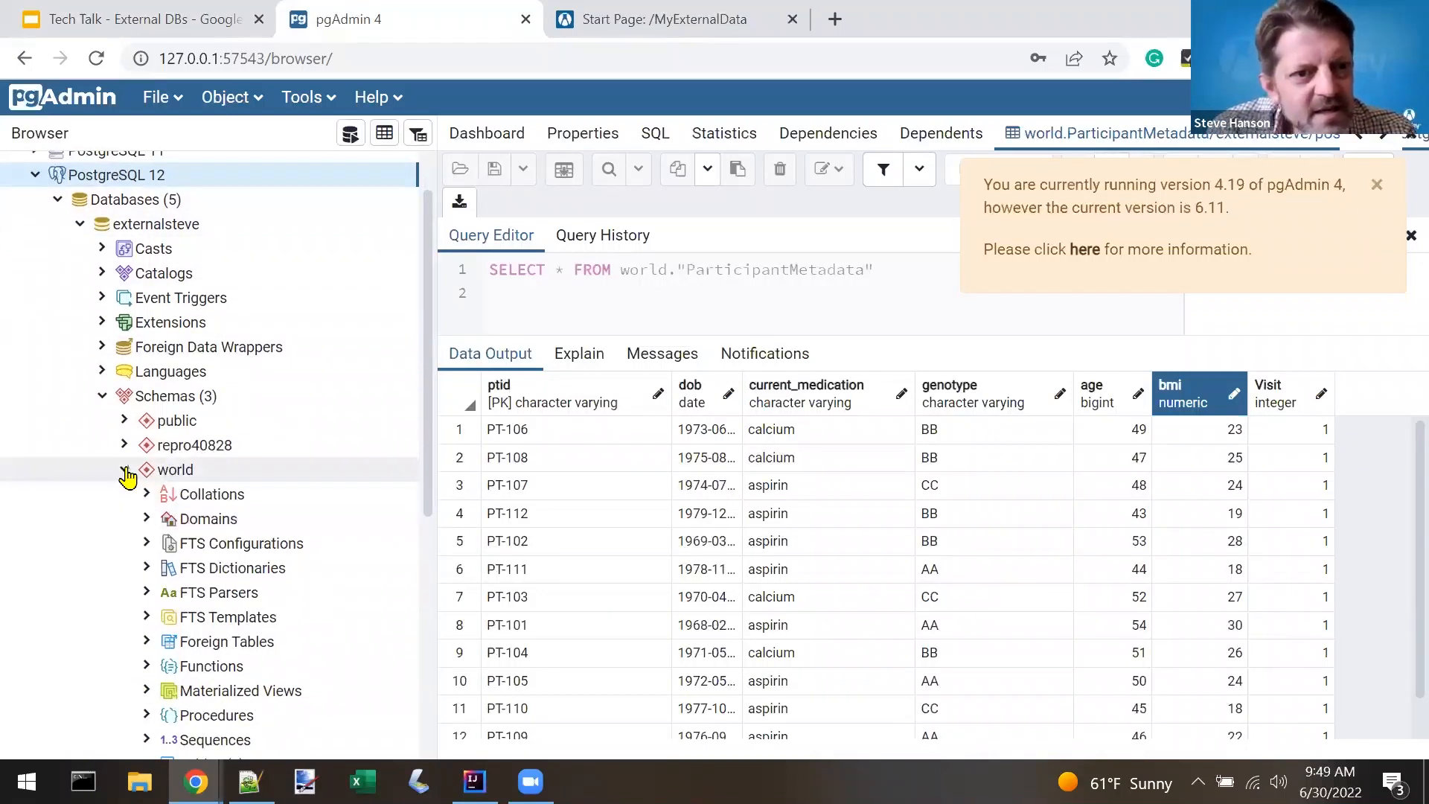
pyautogui.click(126, 472)
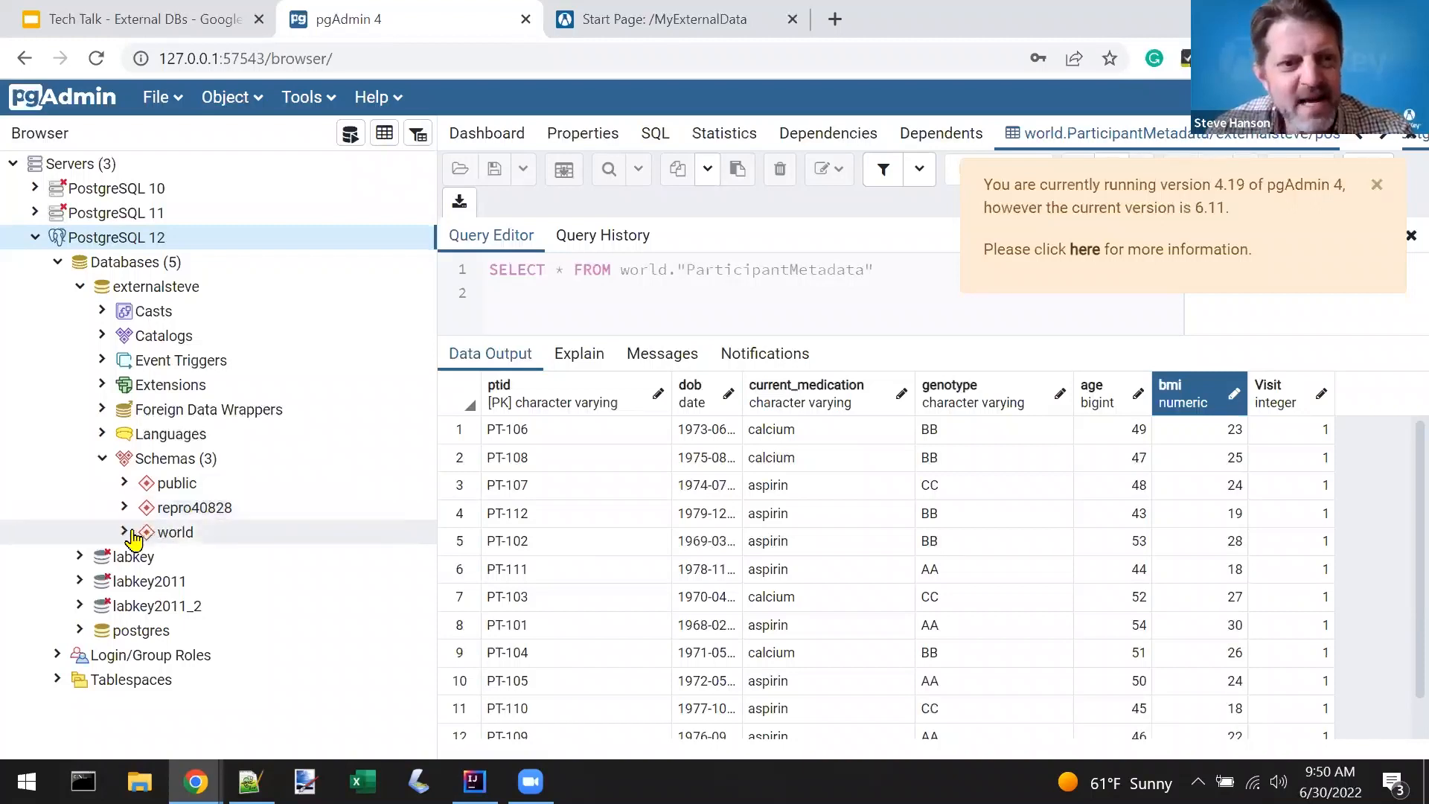
pyautogui.click(125, 533)
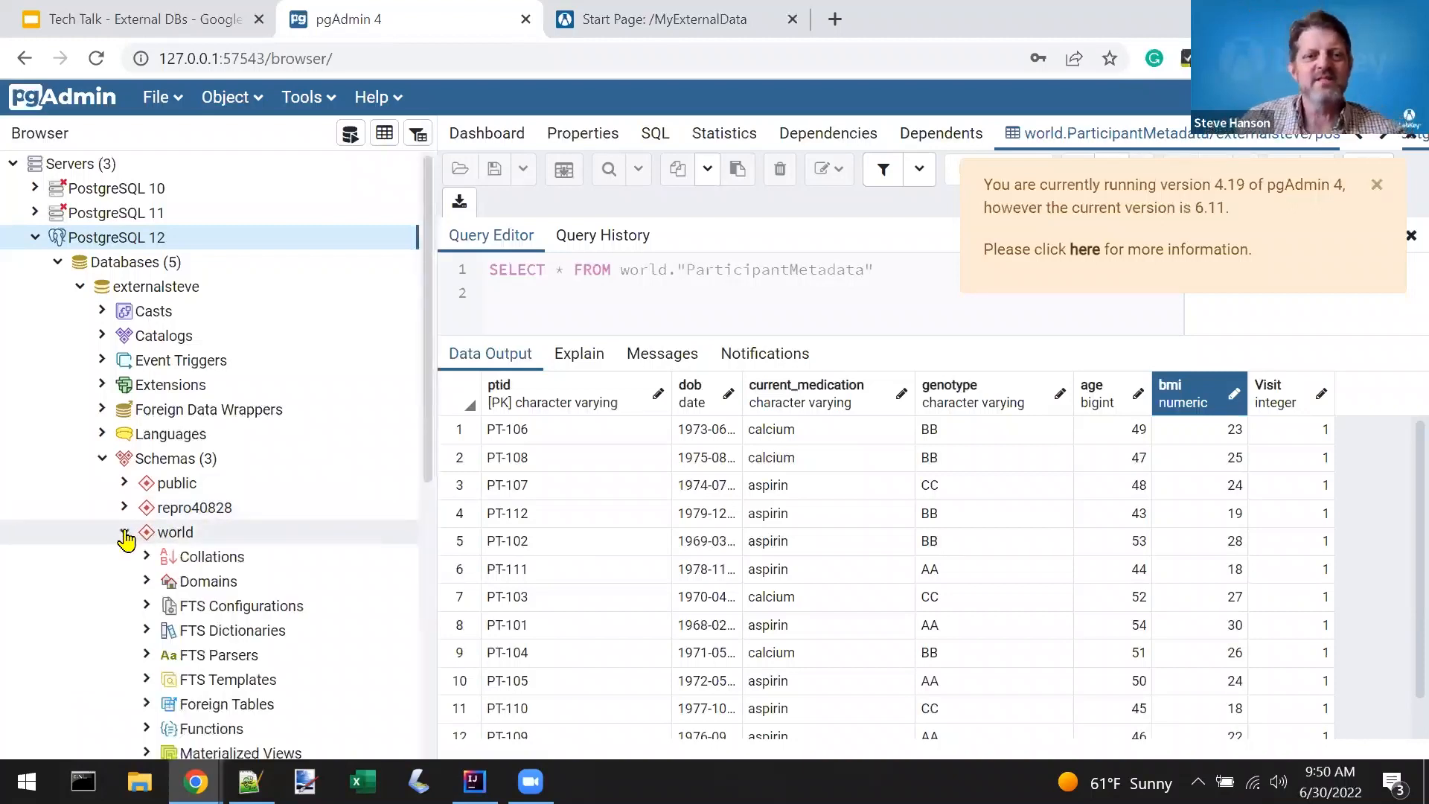
pyautogui.scroll(-1, 119, 522)
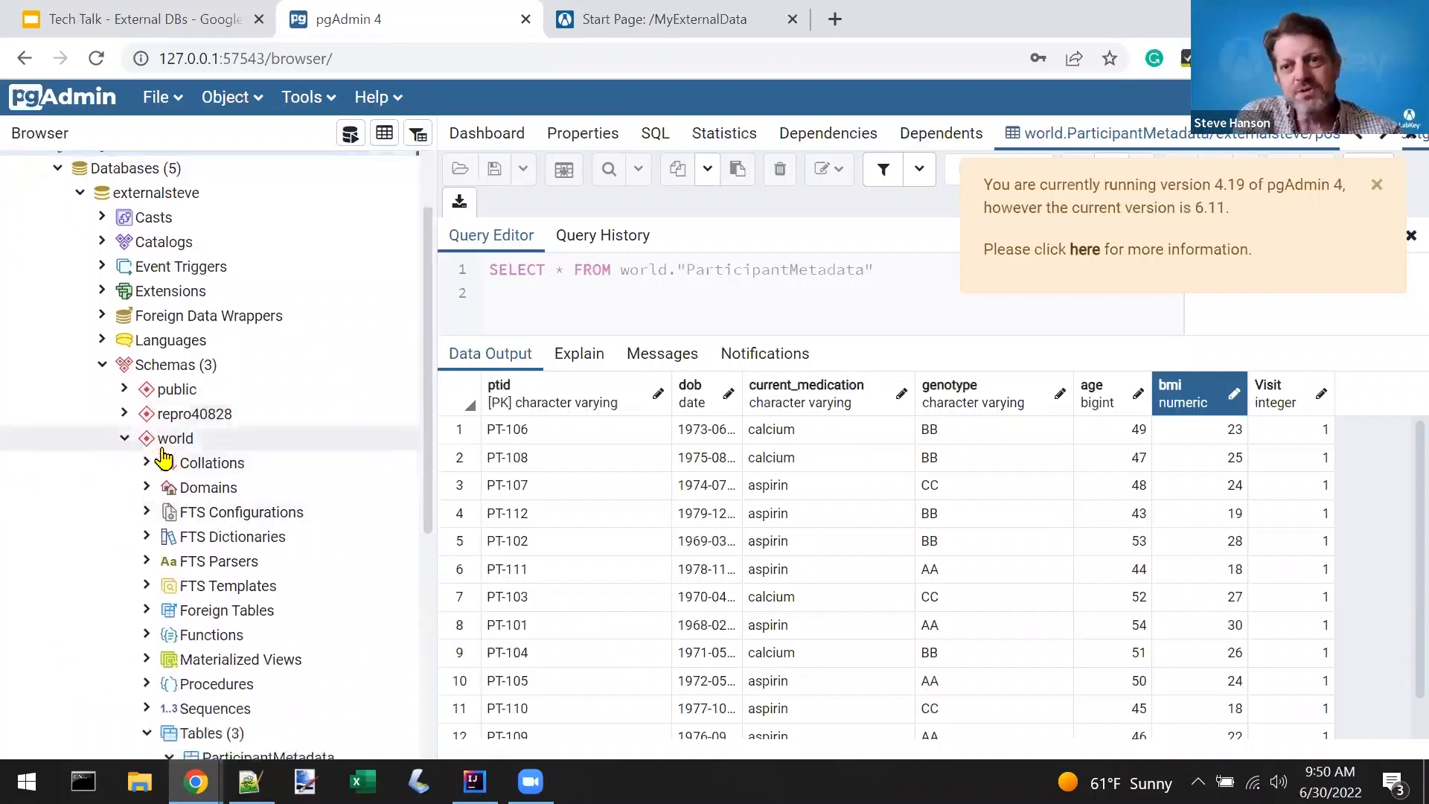
pyautogui.scroll(-2, 100, 546)
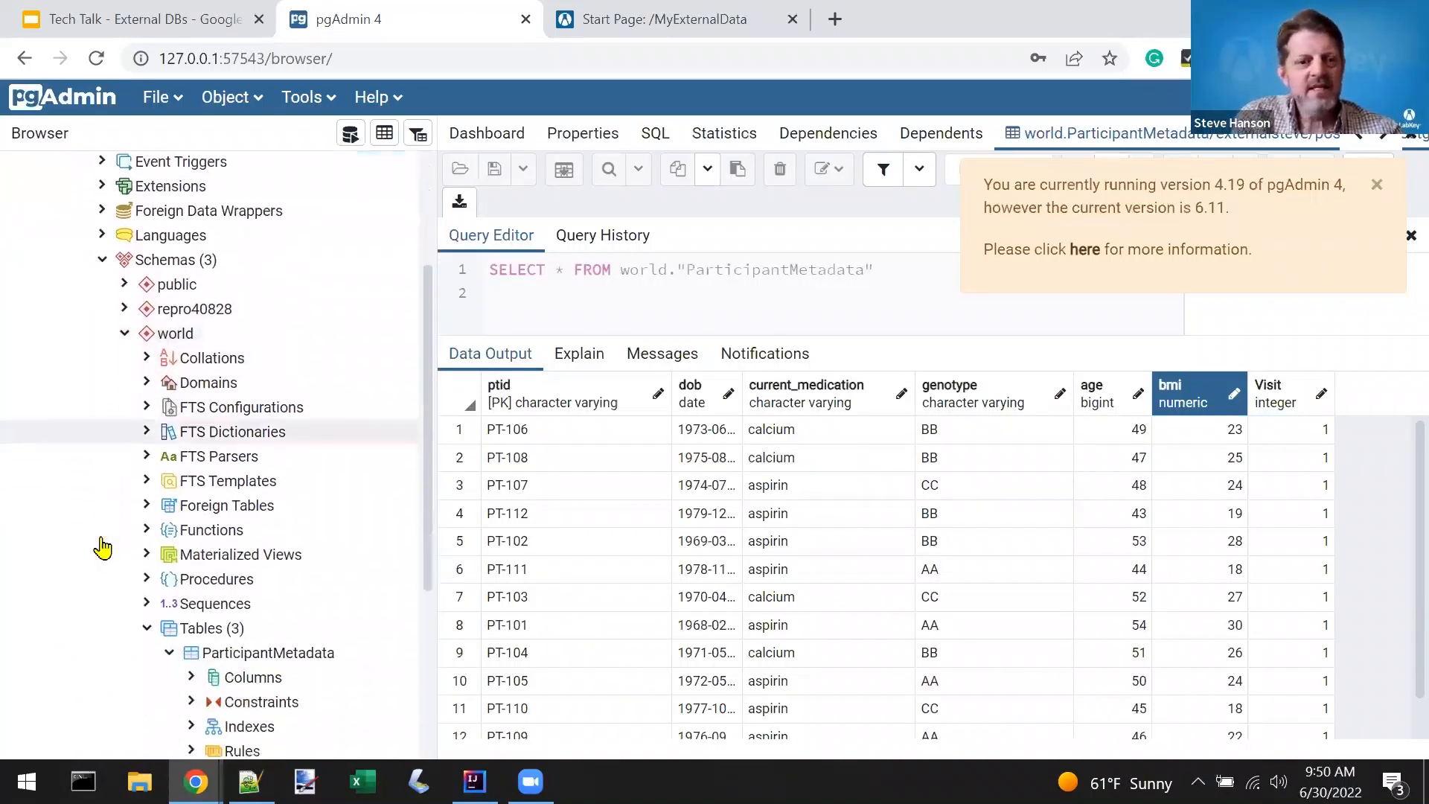
# Collapse and select the ParticipantMetadata table in the world schema, and highlight the ptid column in its data grid
pyautogui.click(169, 599)
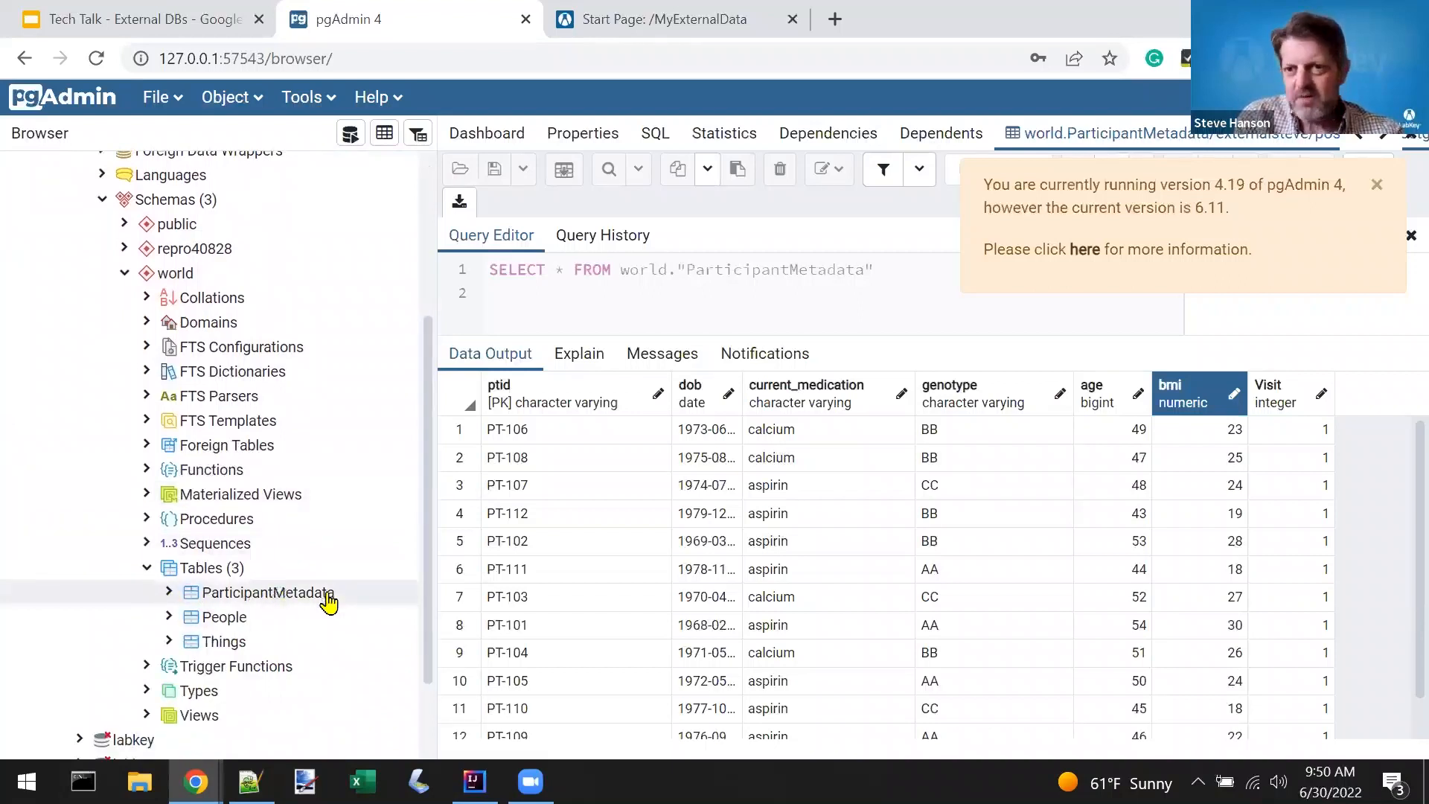
pyautogui.click(188, 593)
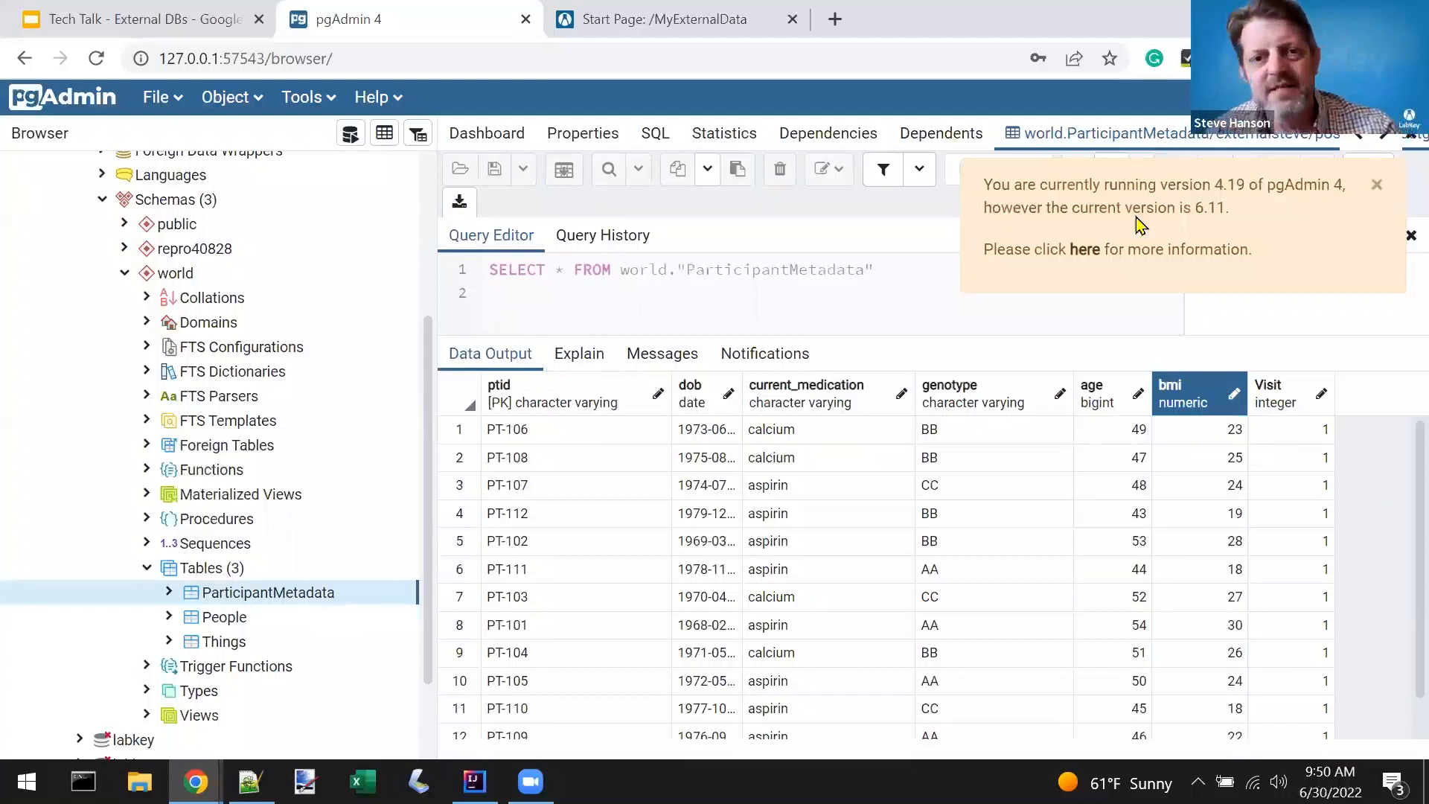
pyautogui.click(554, 403)
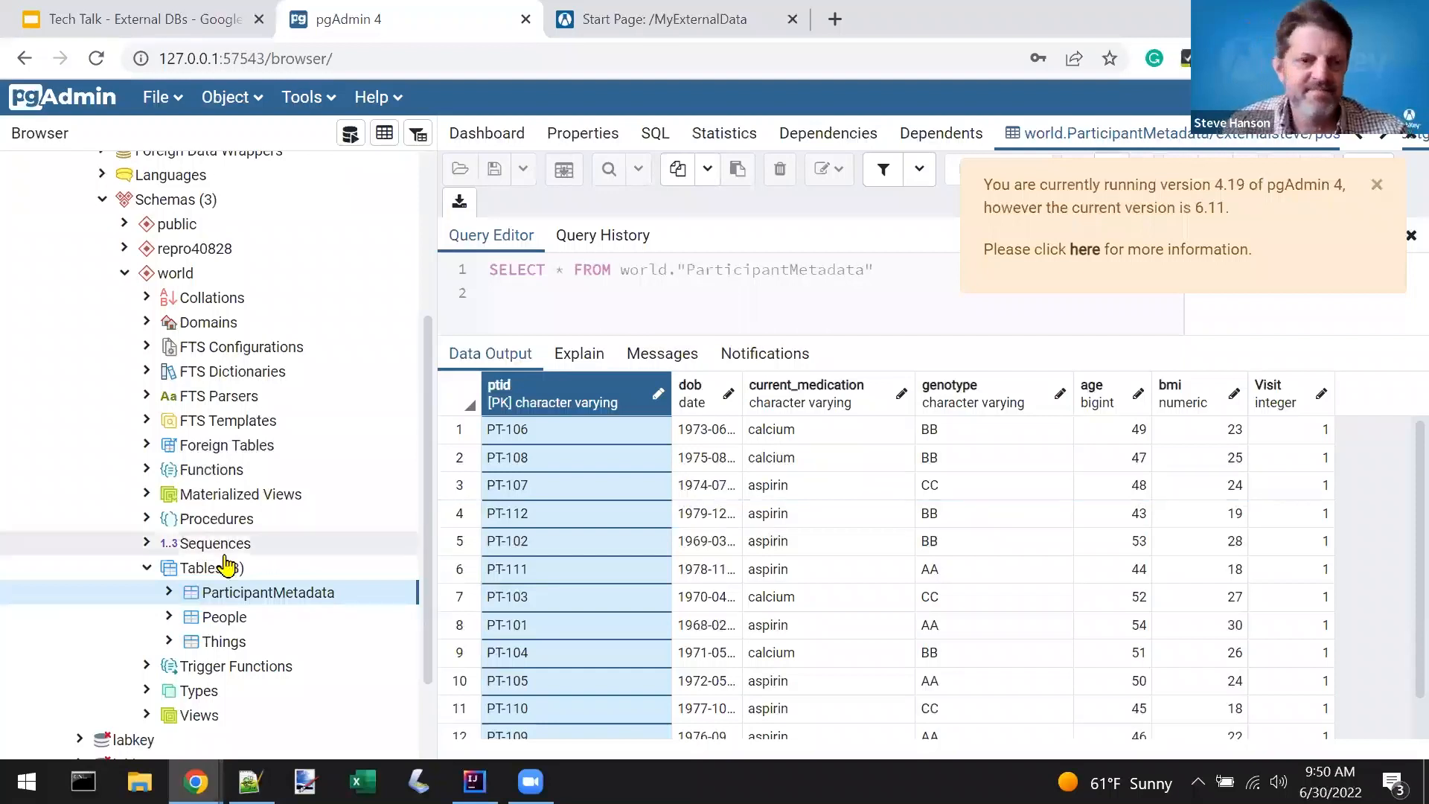
# View all rows of the People table in the world schema
pyautogui.click(210, 619)
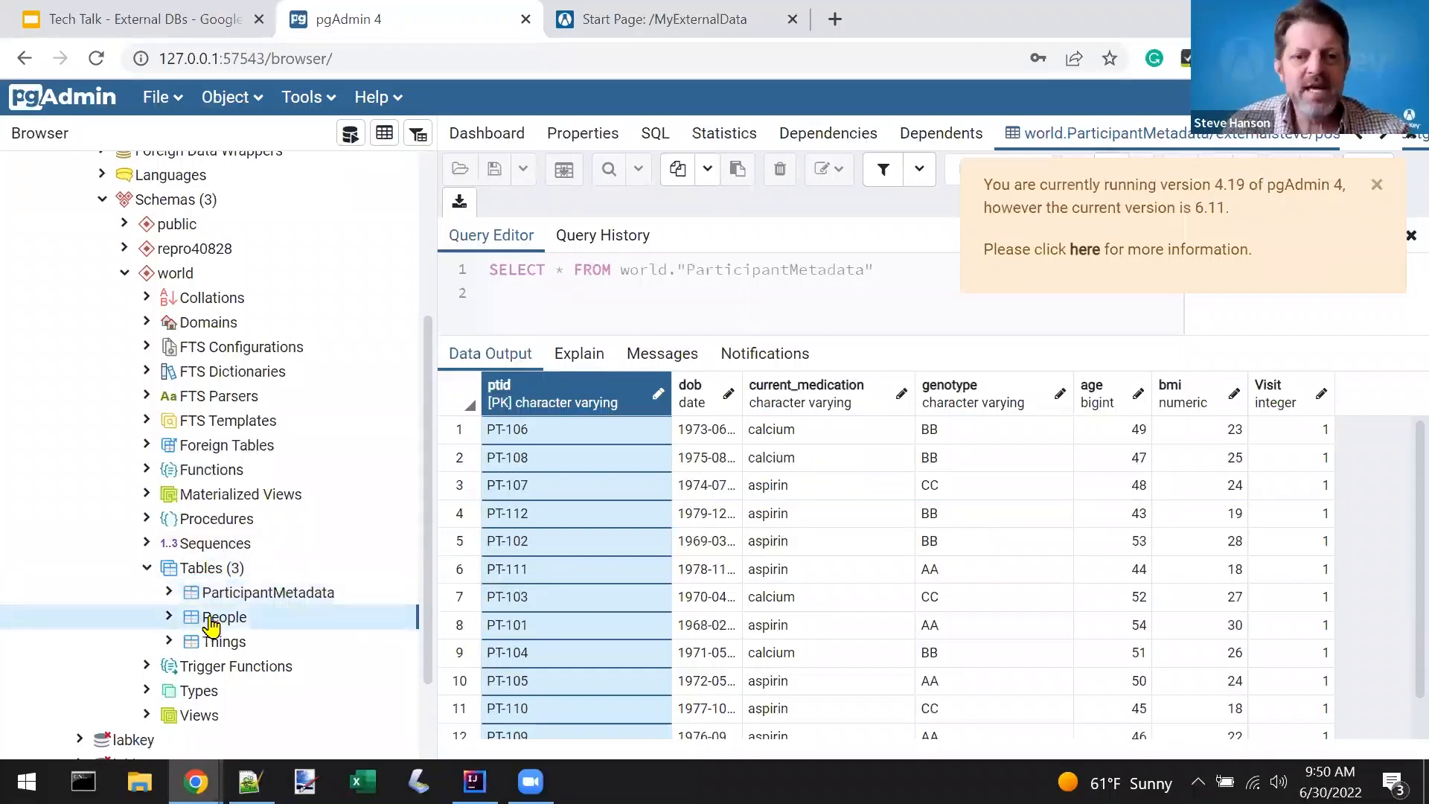
pyautogui.rightClick(210, 624)
pyautogui.moveTo(294, 541)
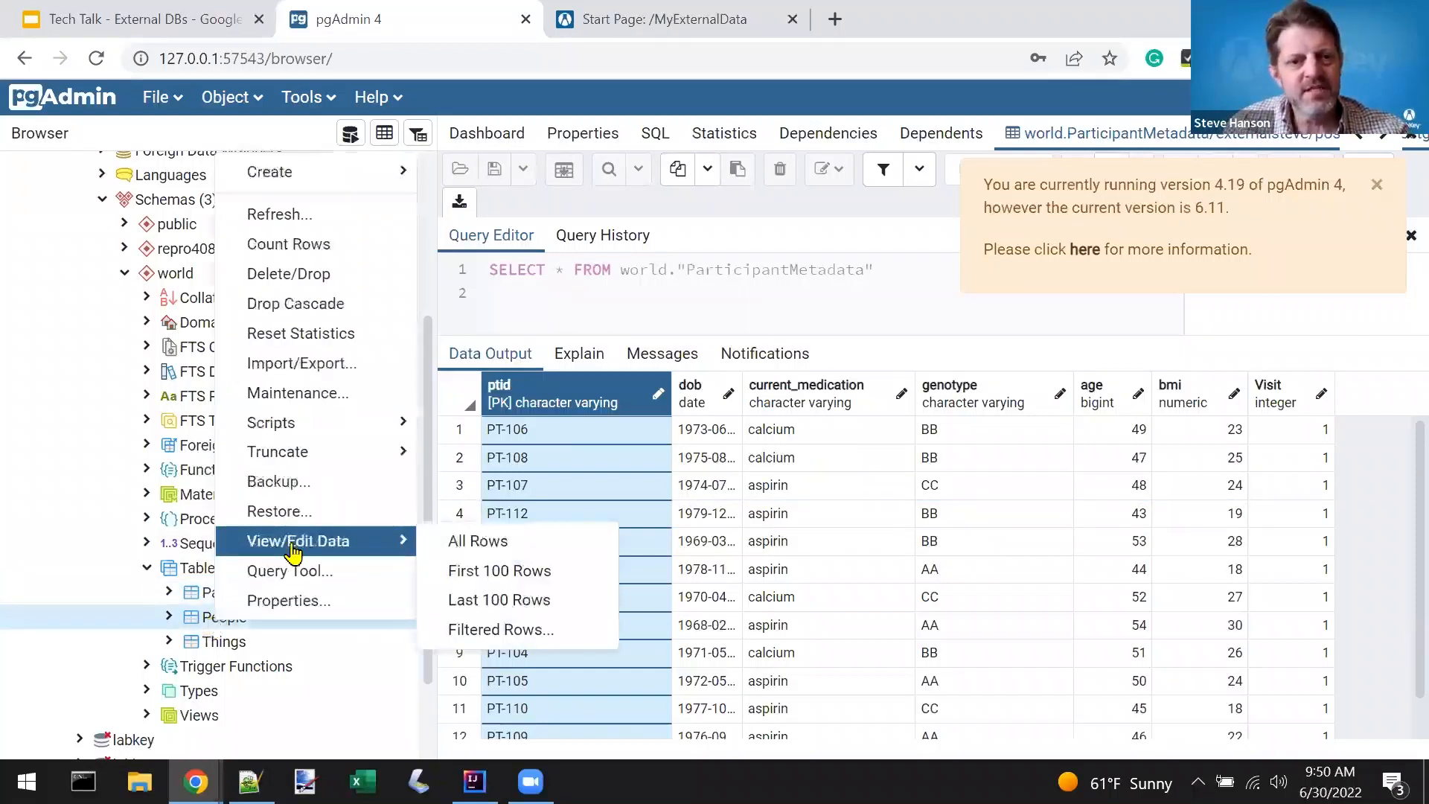
pyautogui.click(514, 544)
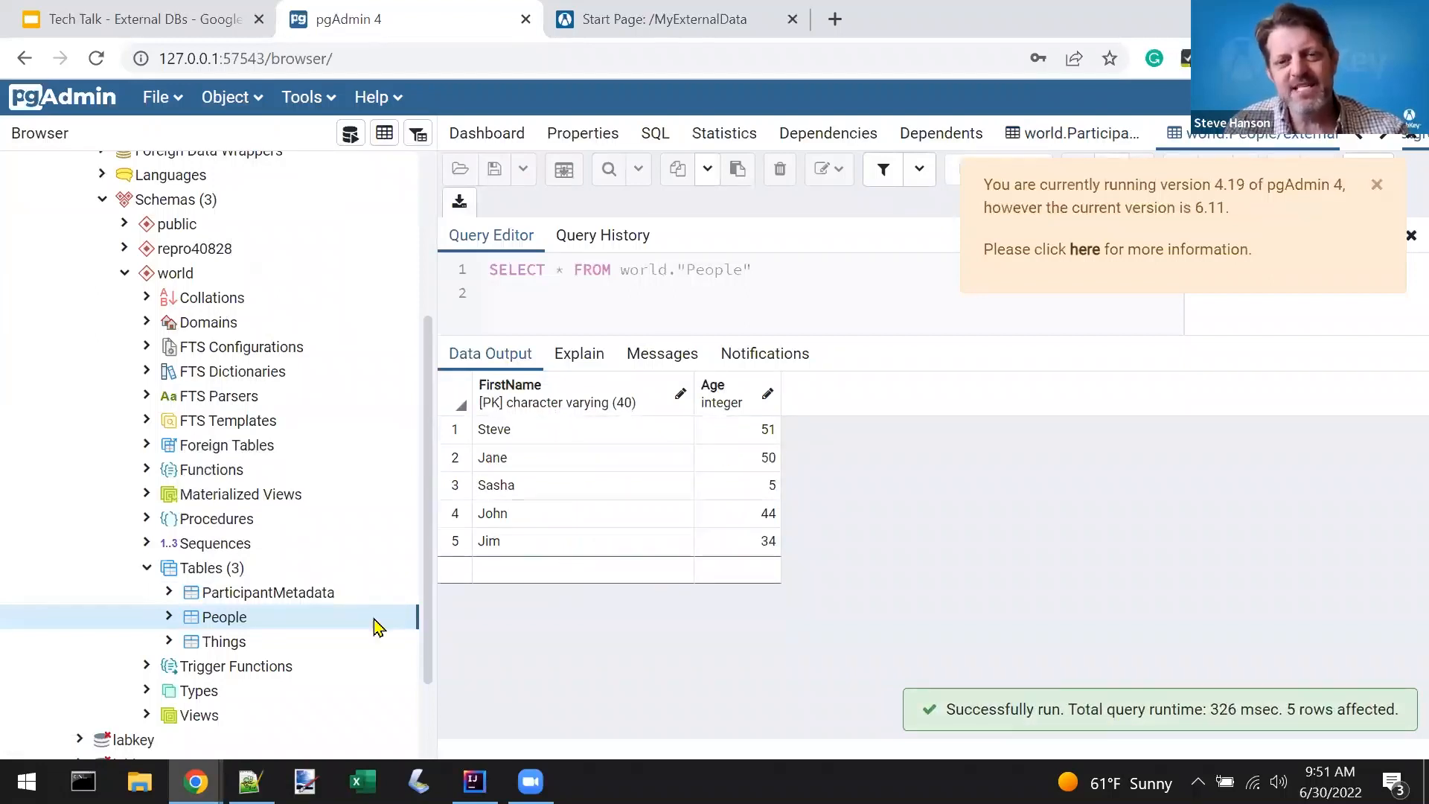
# View all rows of the Things table in the world schema
pyautogui.rightClick(237, 644)
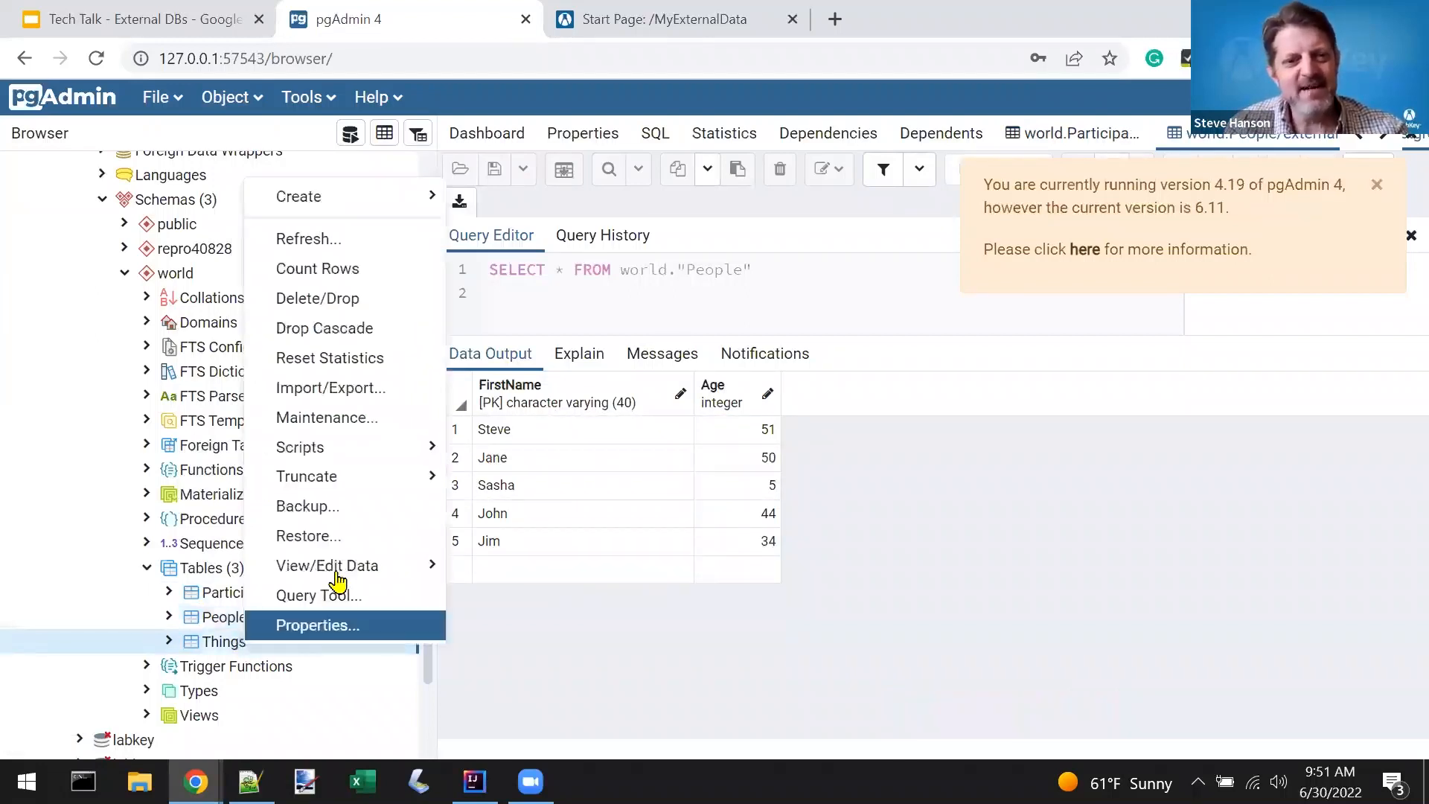
pyautogui.moveTo(337, 573)
pyautogui.click(537, 566)
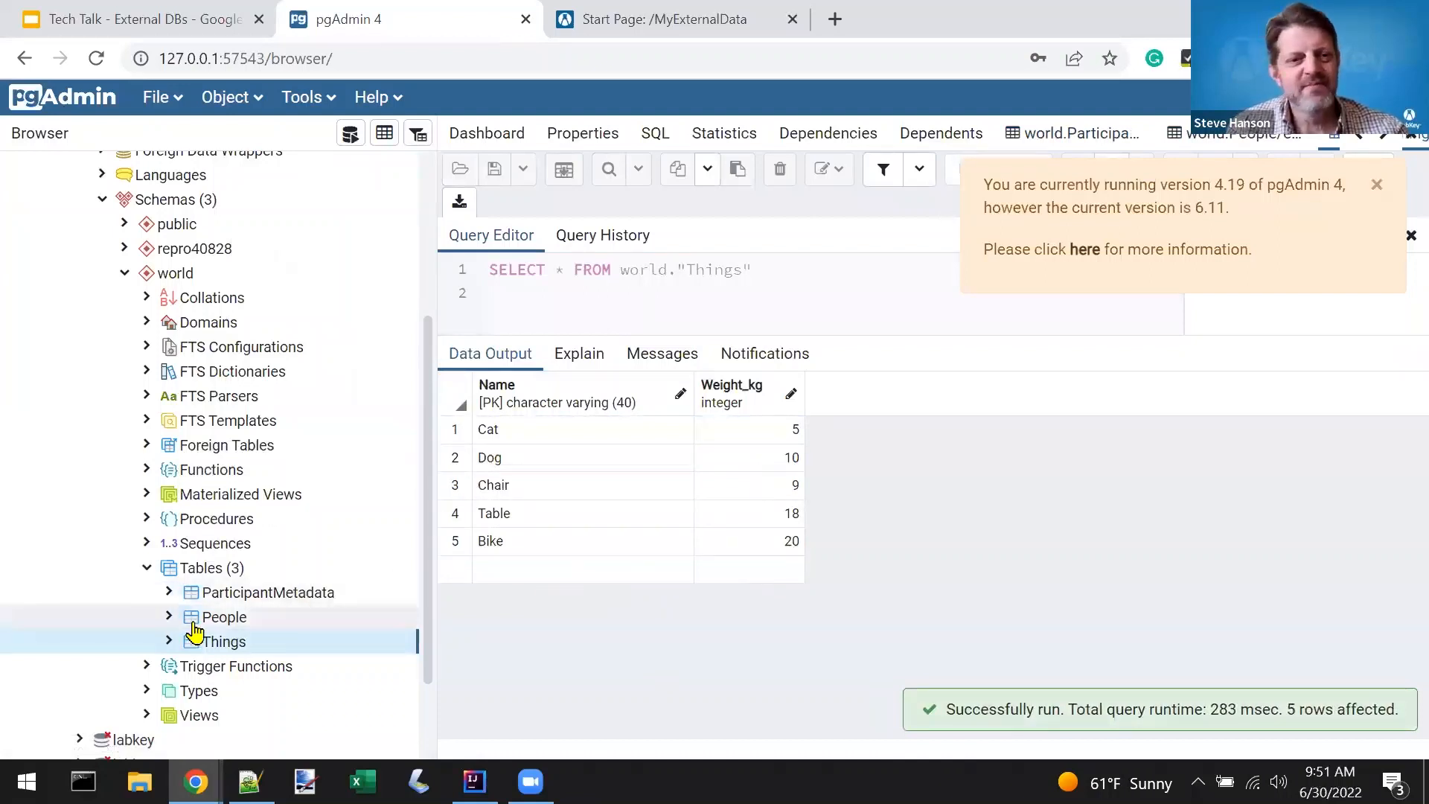
# View all rows of the ParticipantMetadata table and highlight its bmi and genotype columns together
pyautogui.click(201, 599)
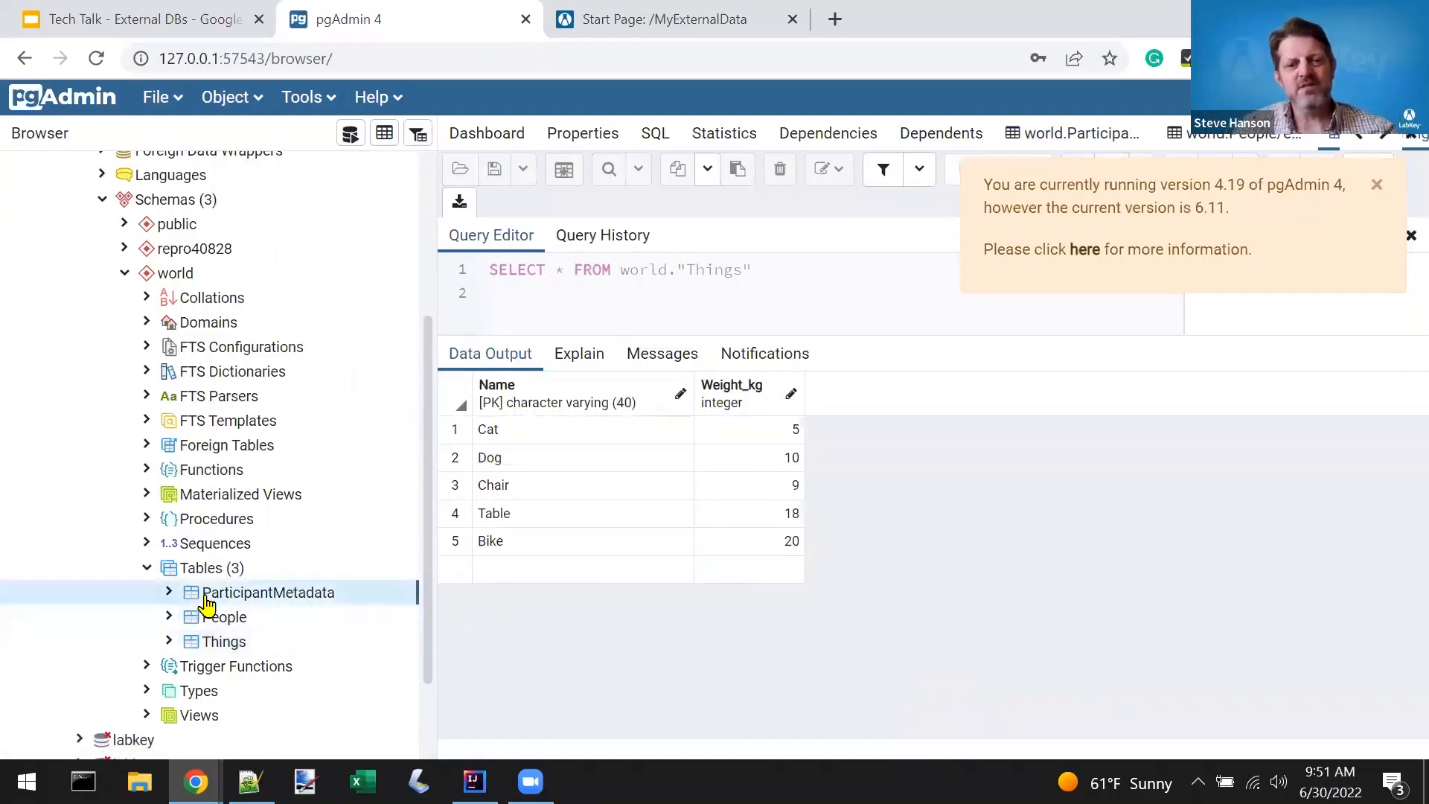
pyautogui.rightClick(207, 604)
pyautogui.moveTo(337, 533)
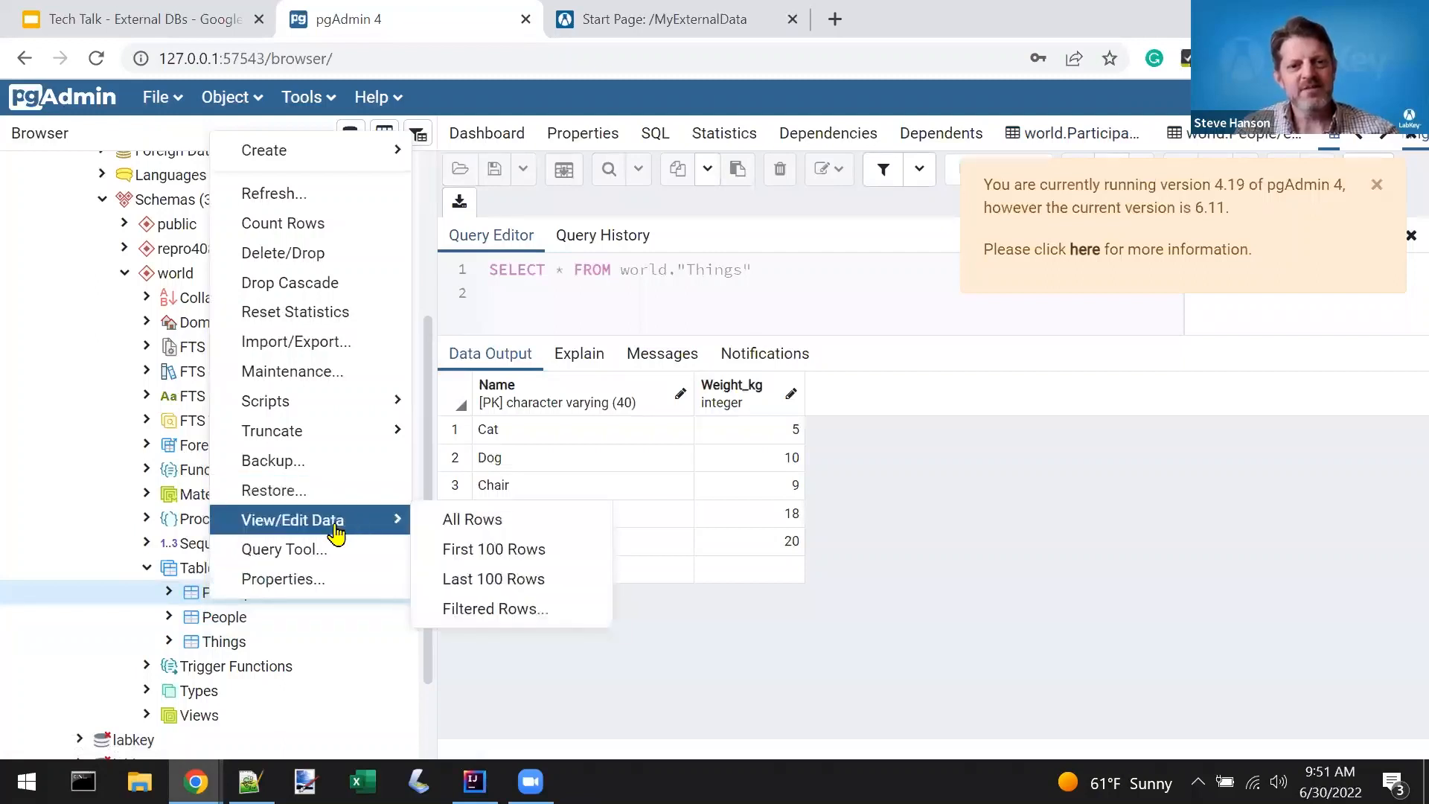
pyautogui.click(449, 519)
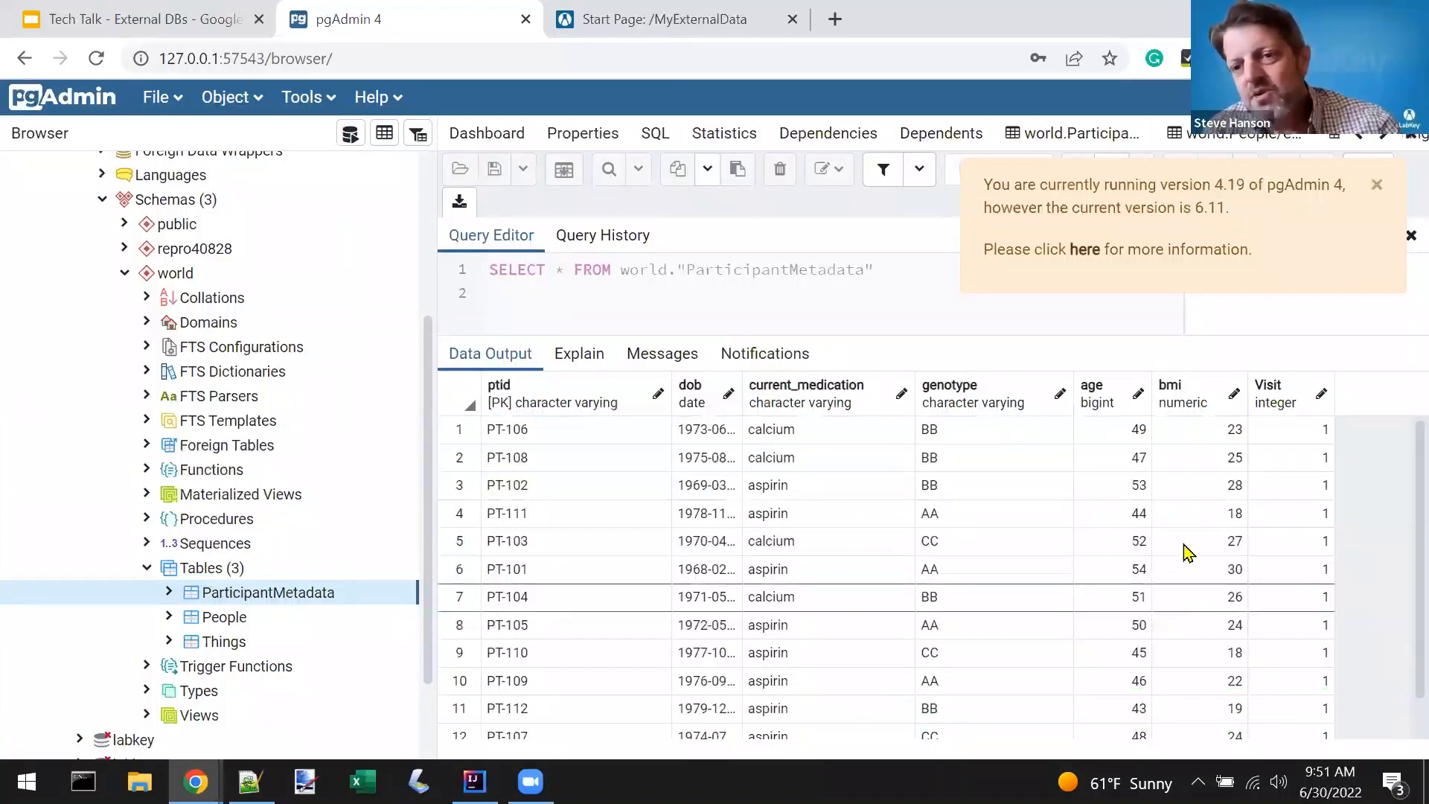
pyautogui.click(1195, 404)
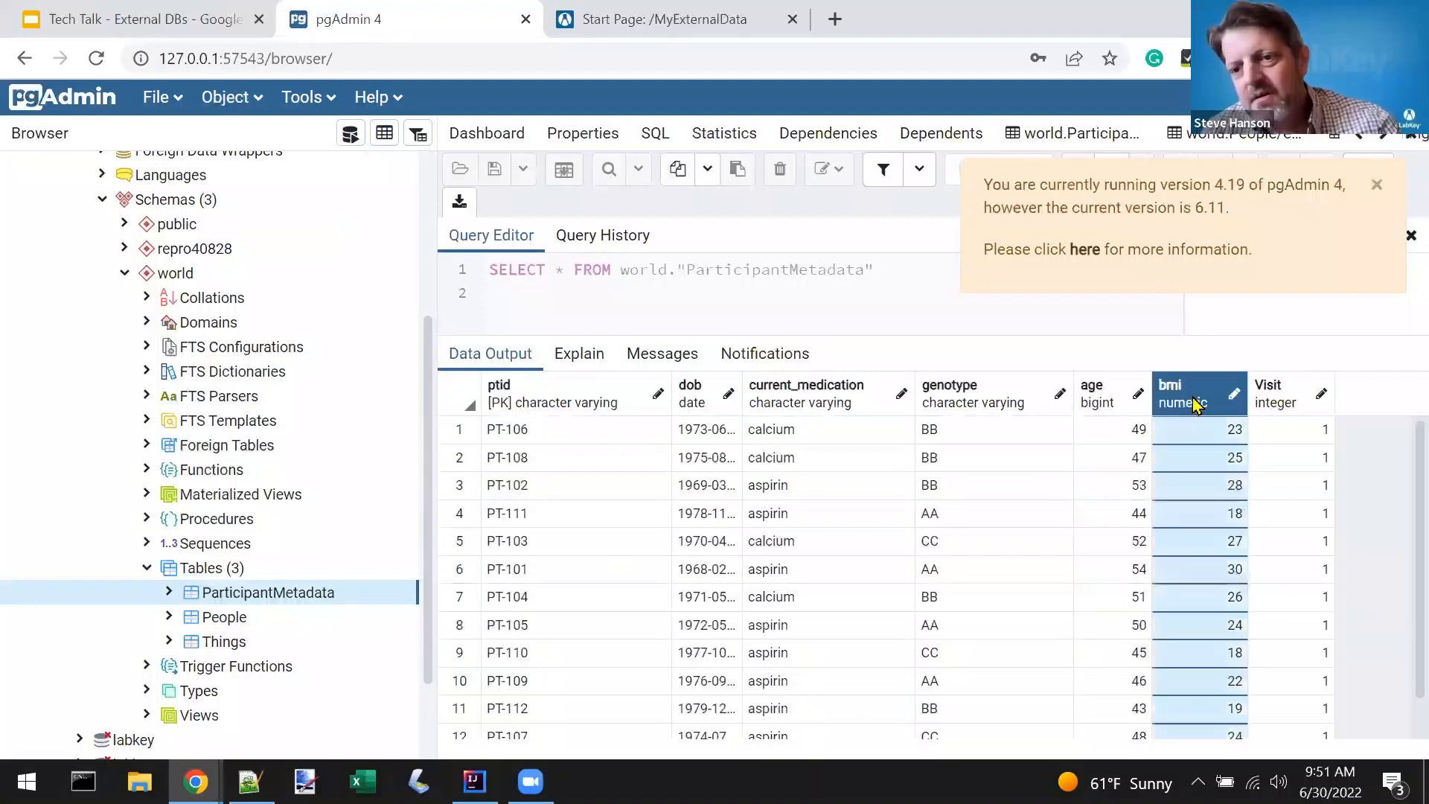
pyautogui.keyDown('ctrl'); pyautogui.click(938, 402); pyautogui.keyUp('ctrl')
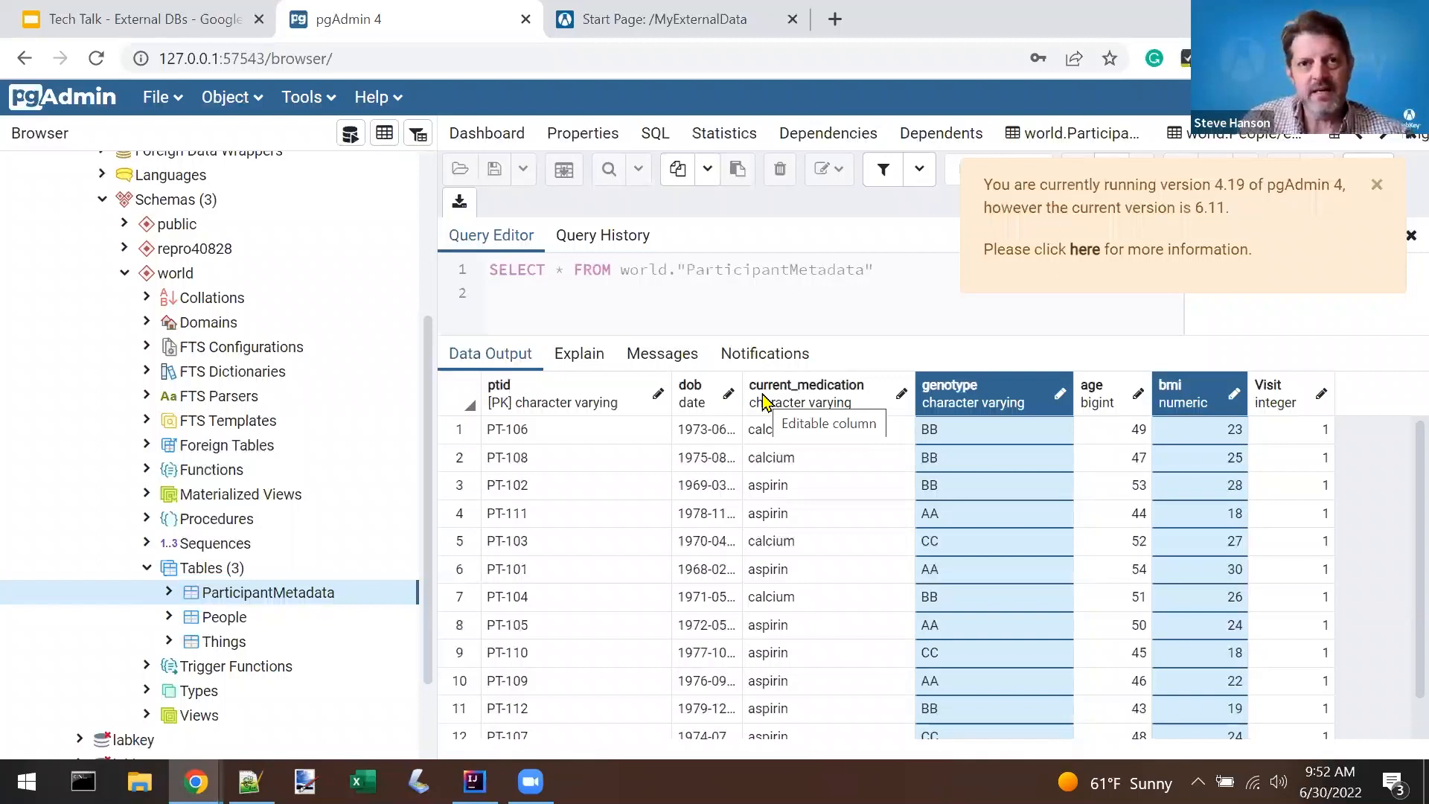
# Switch to LabKey, reload the expired MyExternalData page and sign in with the prefilled credentials
pyautogui.click(661, 22)
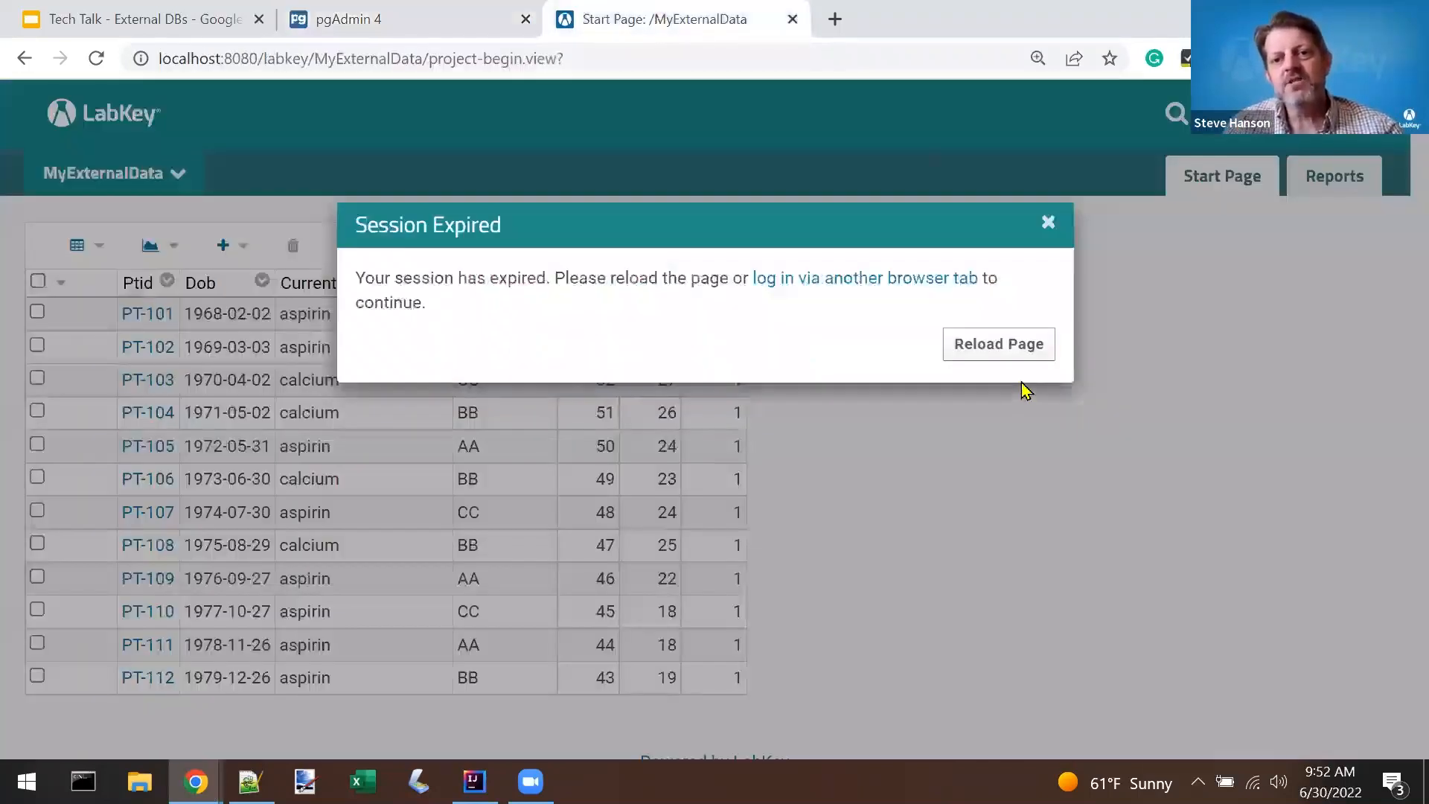
pyautogui.click(1011, 350)
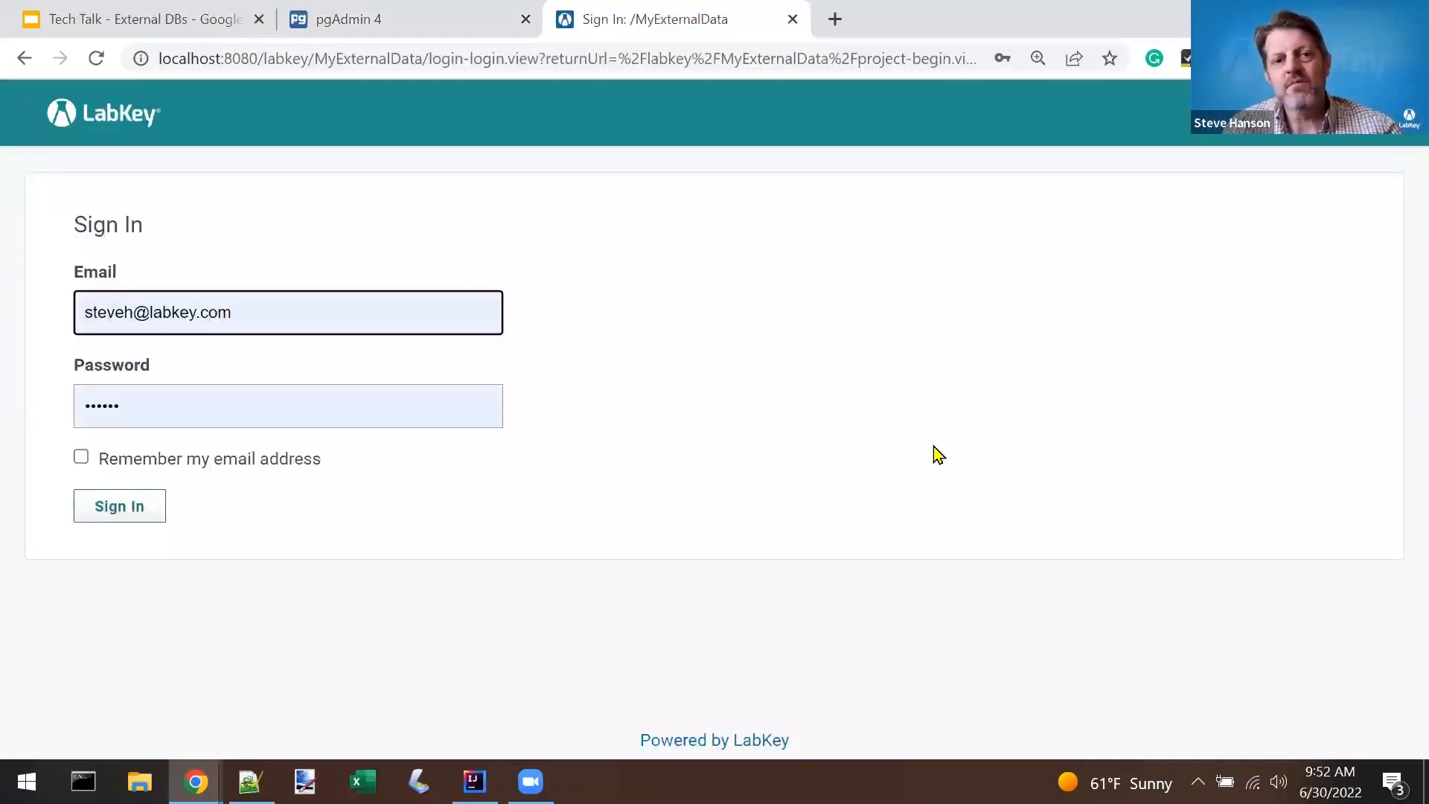
pyautogui.click(112, 508)
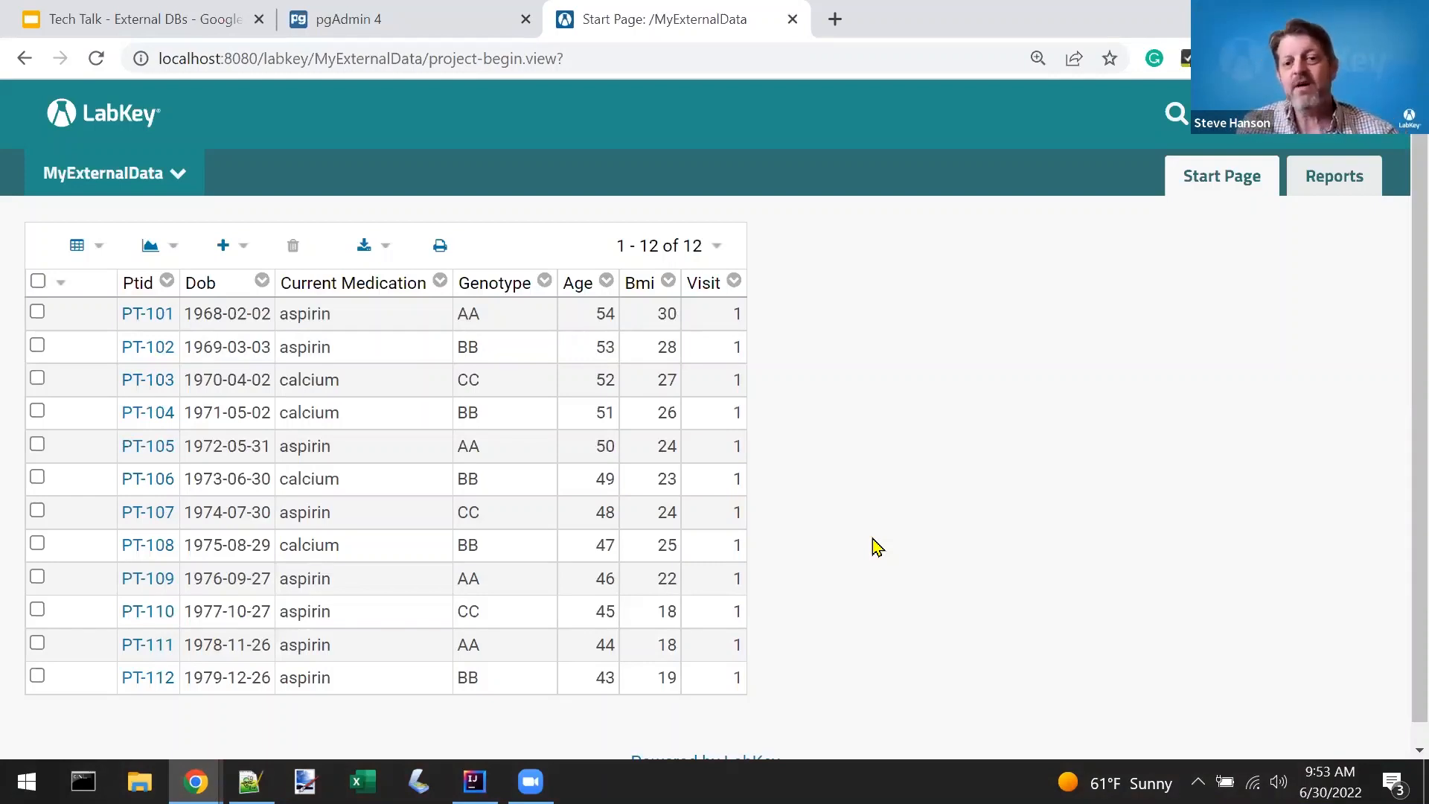
# Compare the ParticipantMetadata rows in pgAdmin with the MyExternalData grid in LabKey
pyautogui.click(368, 20)
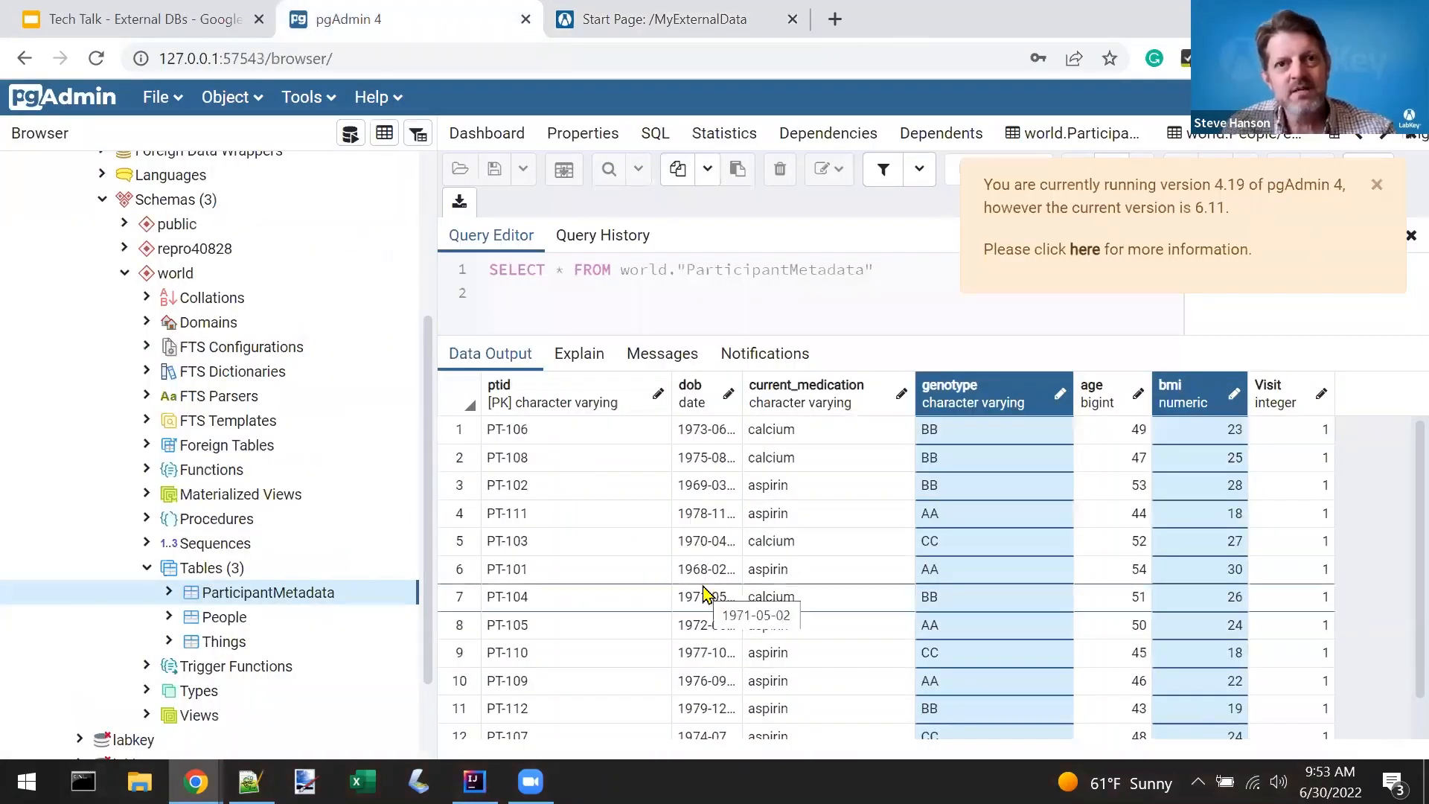
pyautogui.click(655, 19)
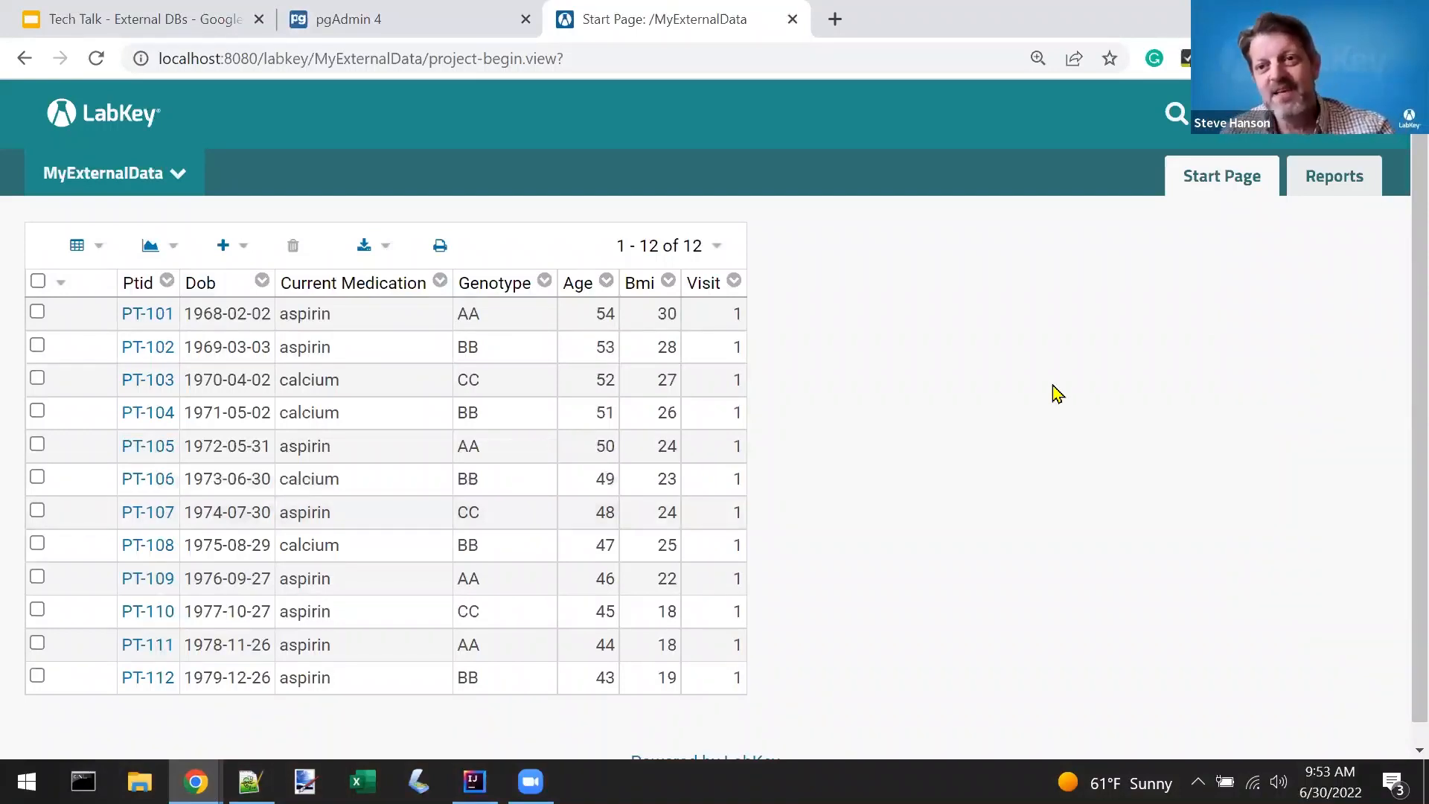
# Open the Reports page of MyExternalData and view the ParticipantMetadata Bmi box plot
pyautogui.click(1333, 176)
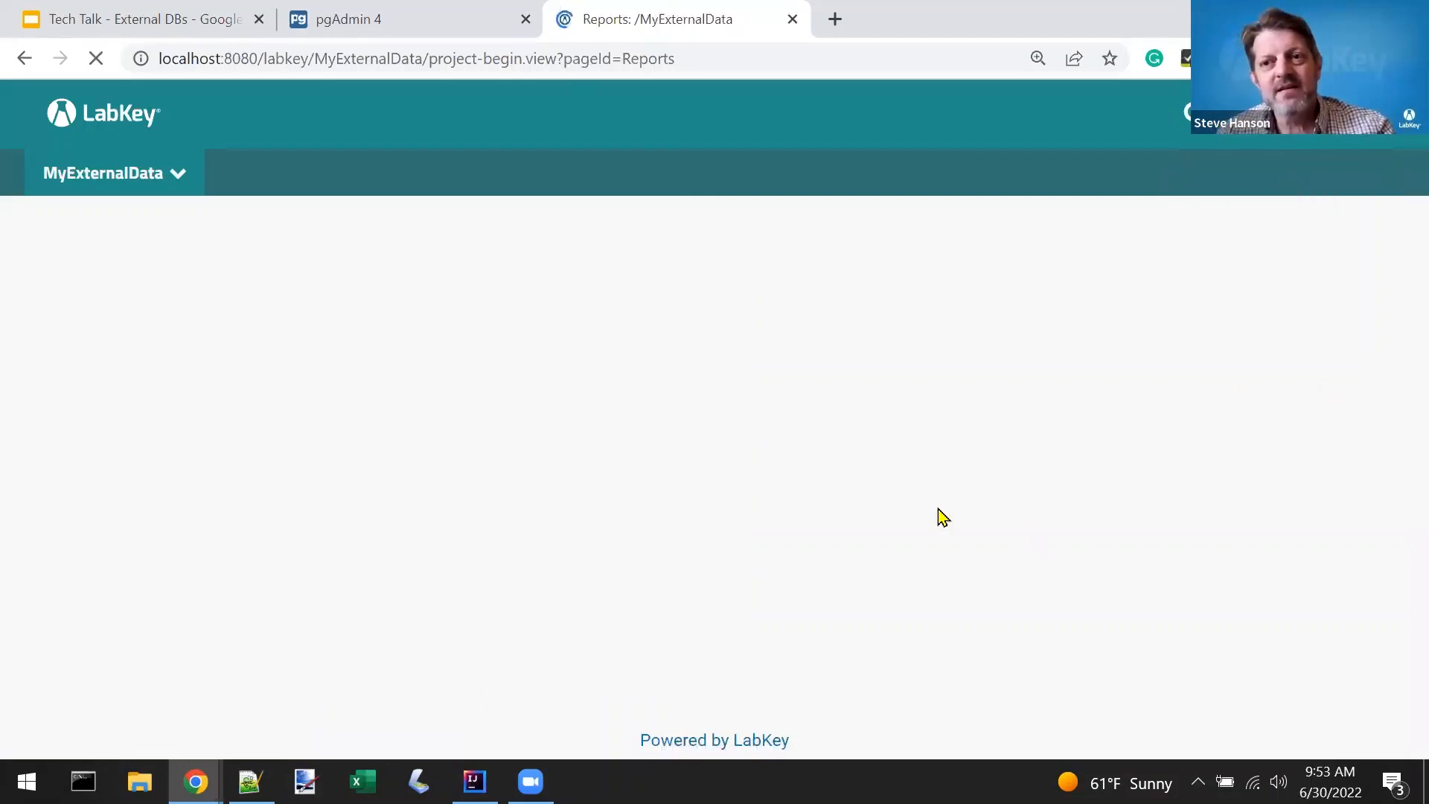
pyautogui.scroll(-2, 568, 539)
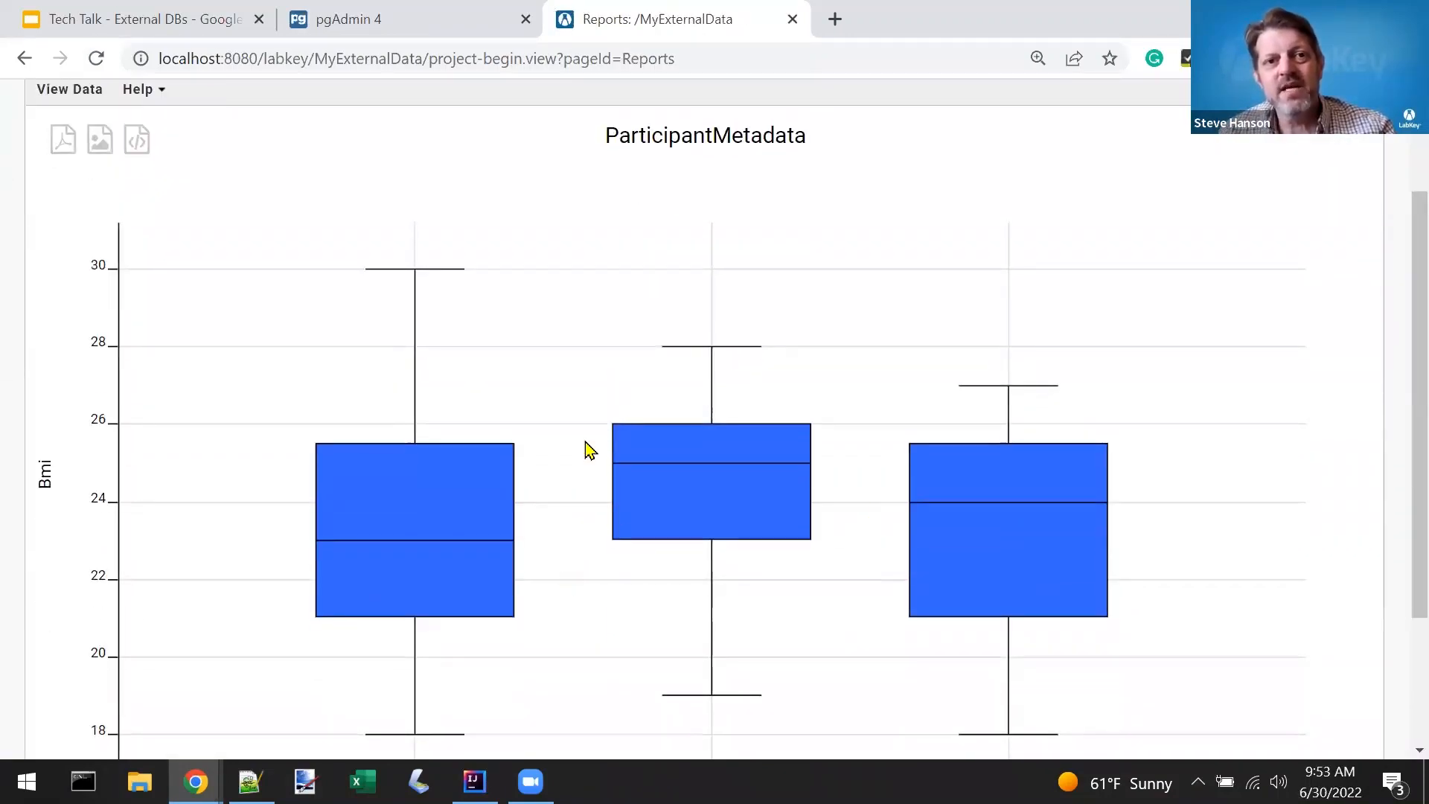
pyautogui.moveTo(645, 516)
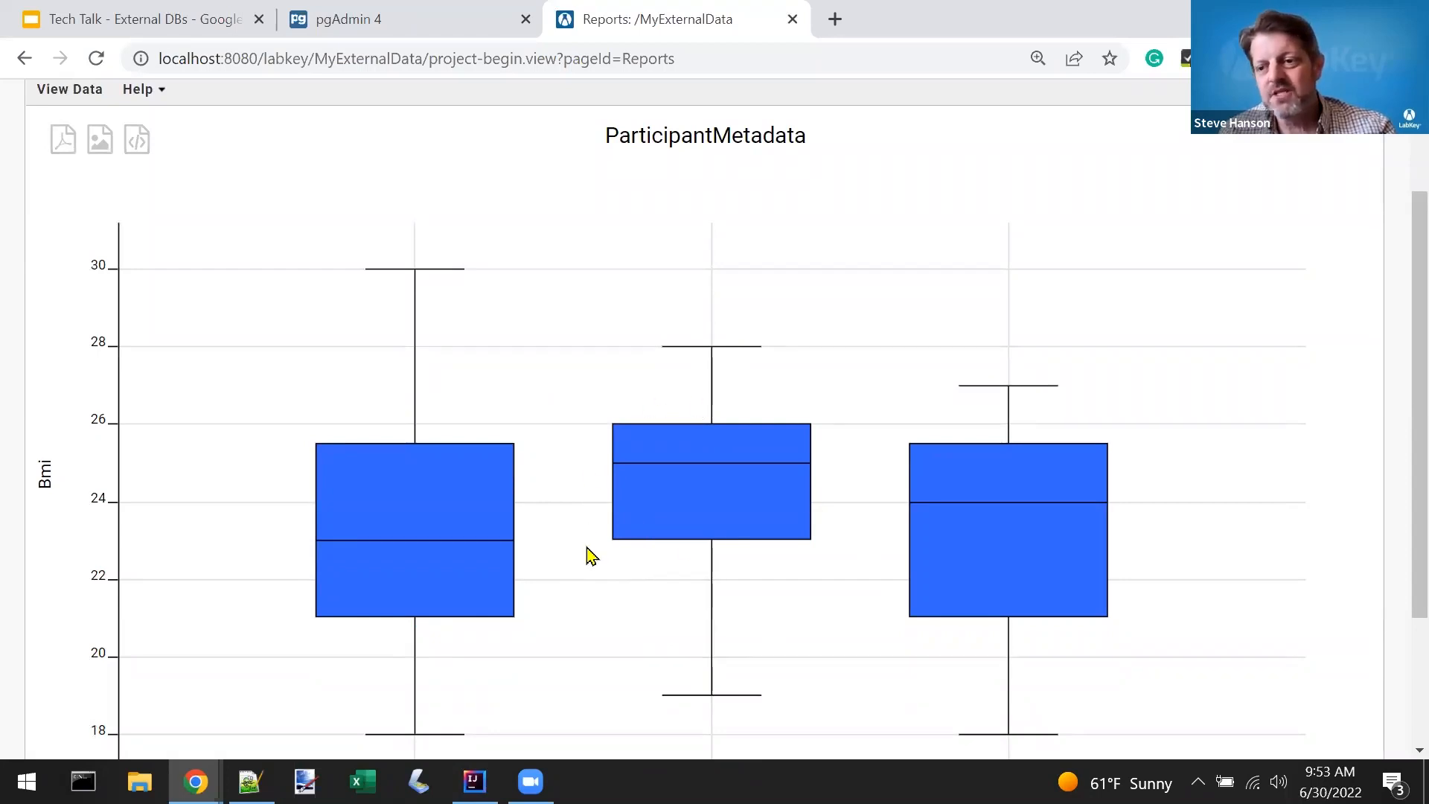
pyautogui.scroll(3, 581, 554)
# Switch to pgAdmin, set the bmi of PT-102 in the ParticipantMetadata table to 280 and save the data change
pyautogui.click(407, 24)
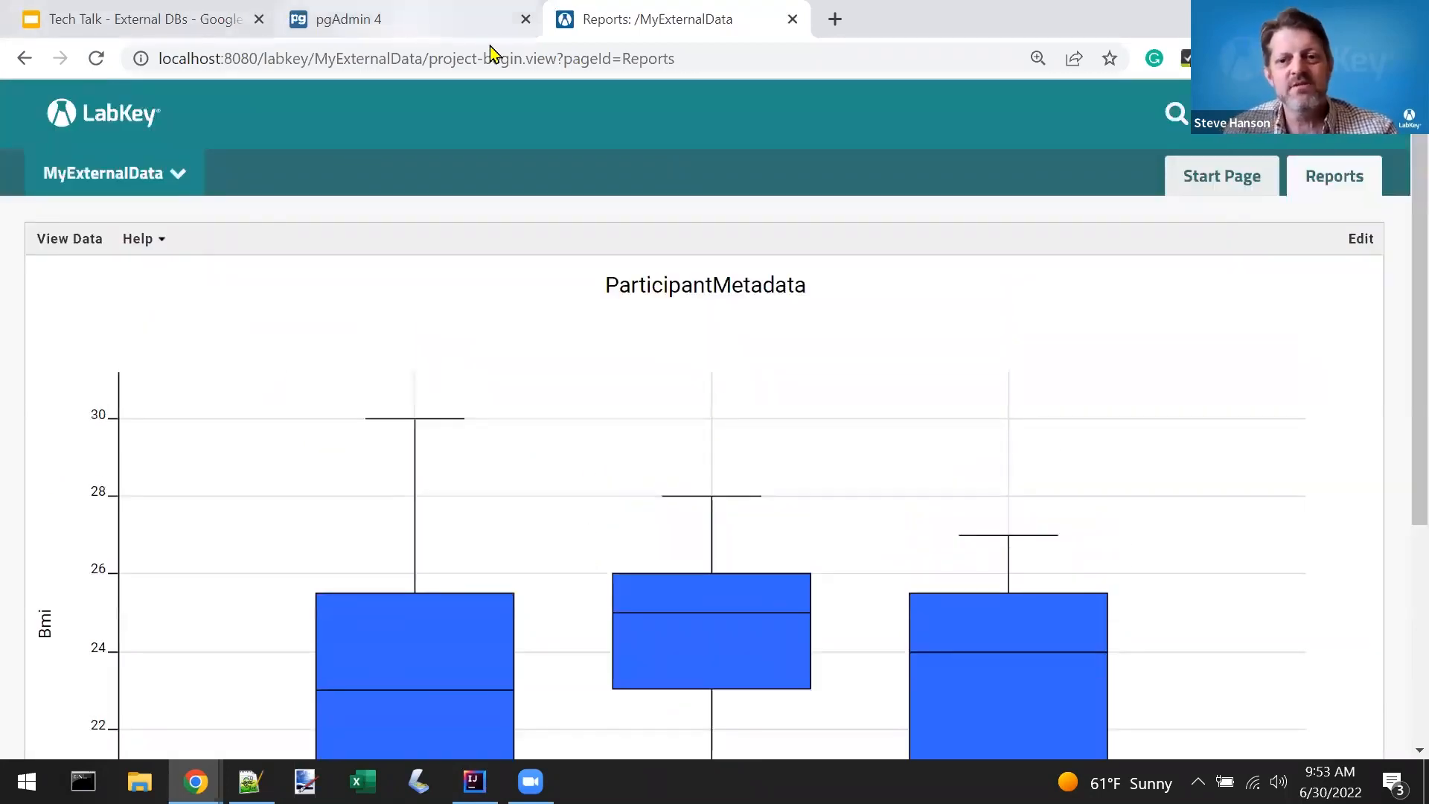
pyautogui.click(1228, 571)
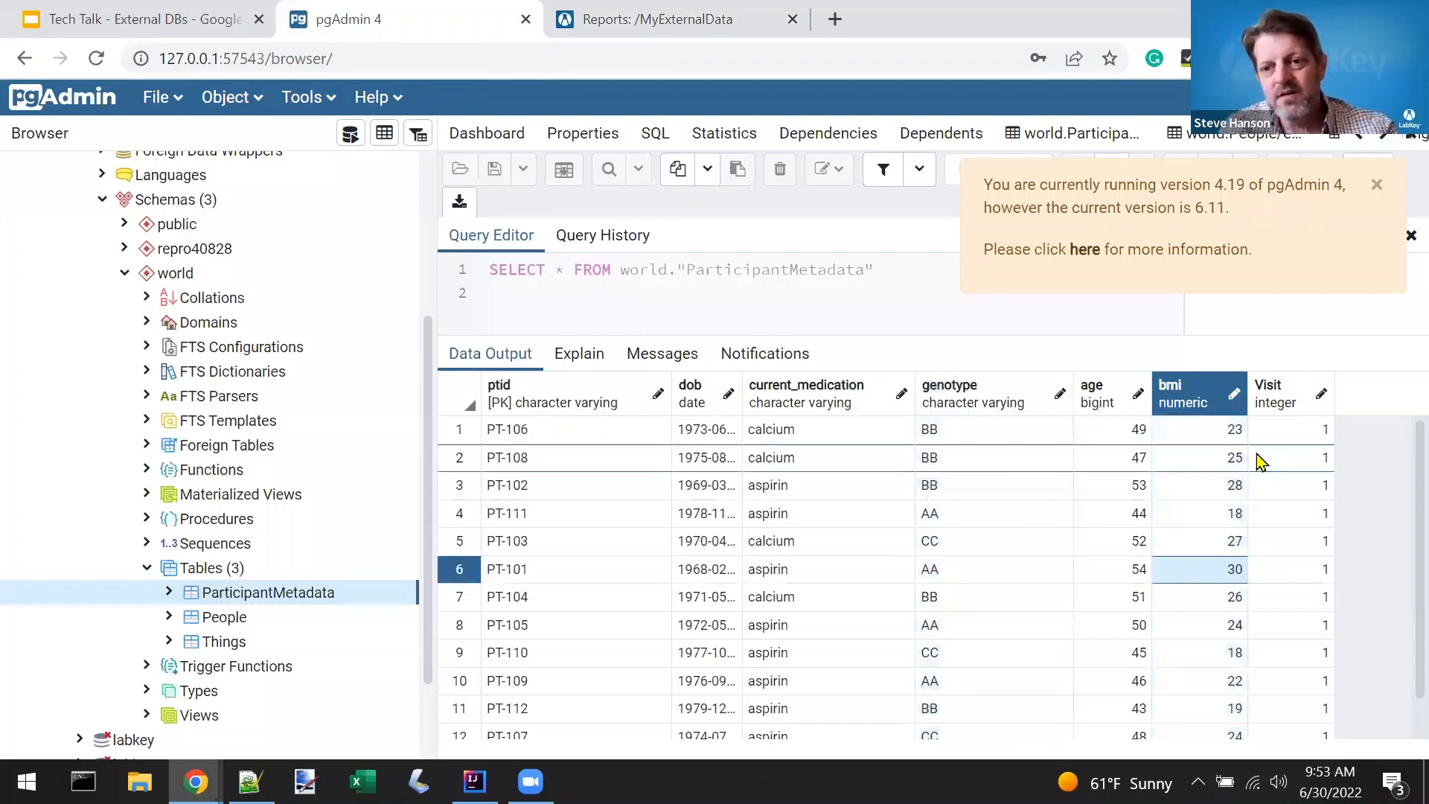
pyautogui.click(1219, 485)
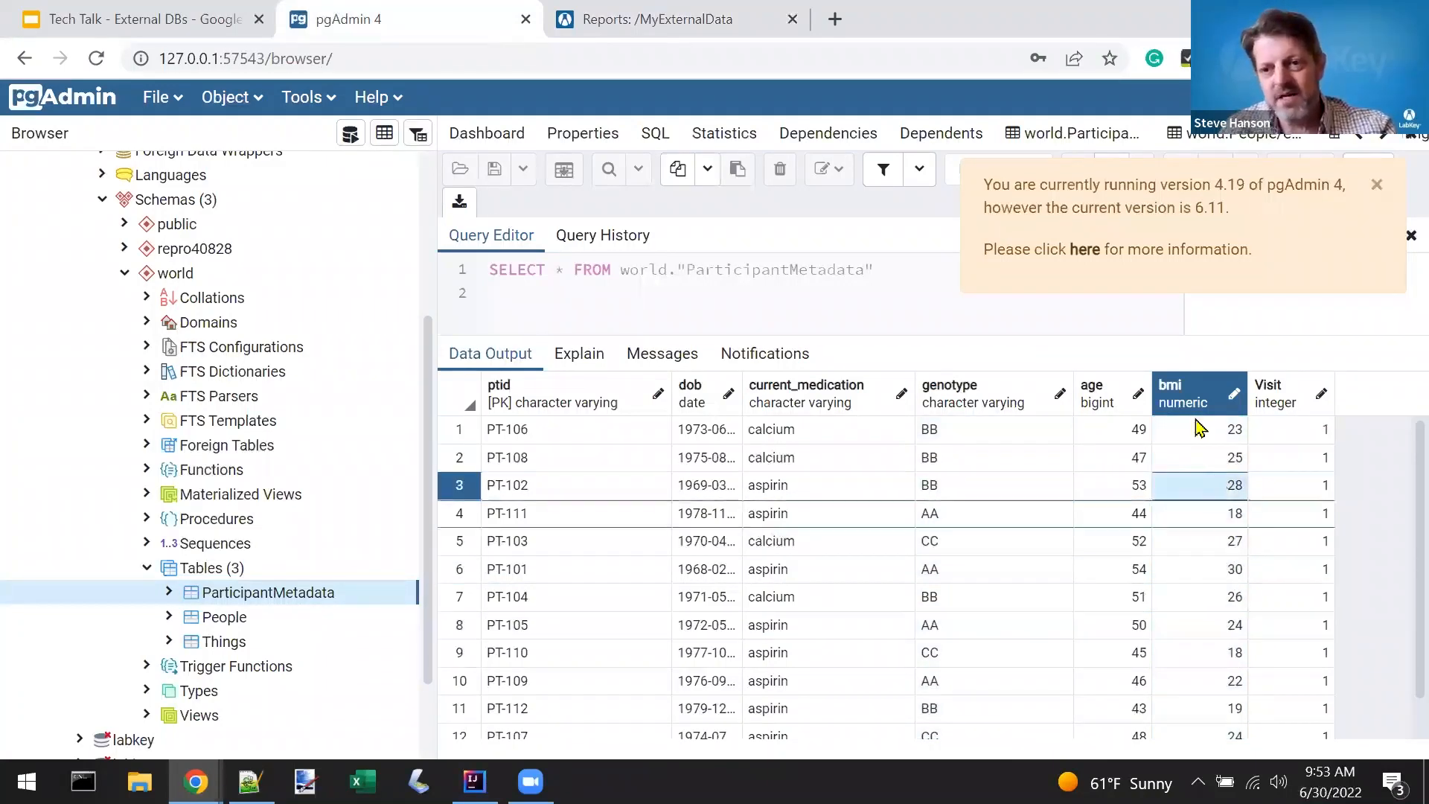
pyautogui.doubleClick(1207, 485)
pyautogui.write('2')
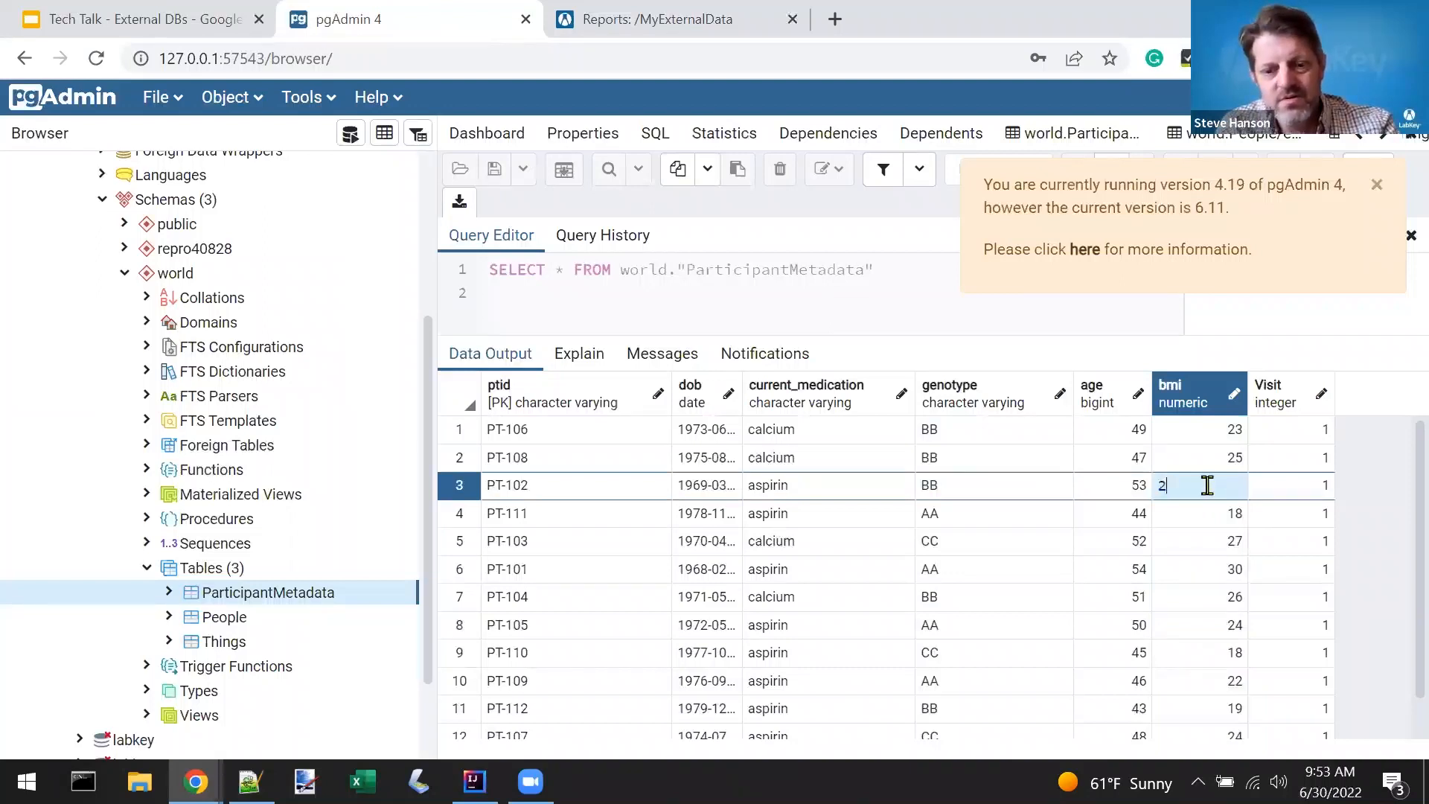
pyautogui.write('80')
pyautogui.press('Return')
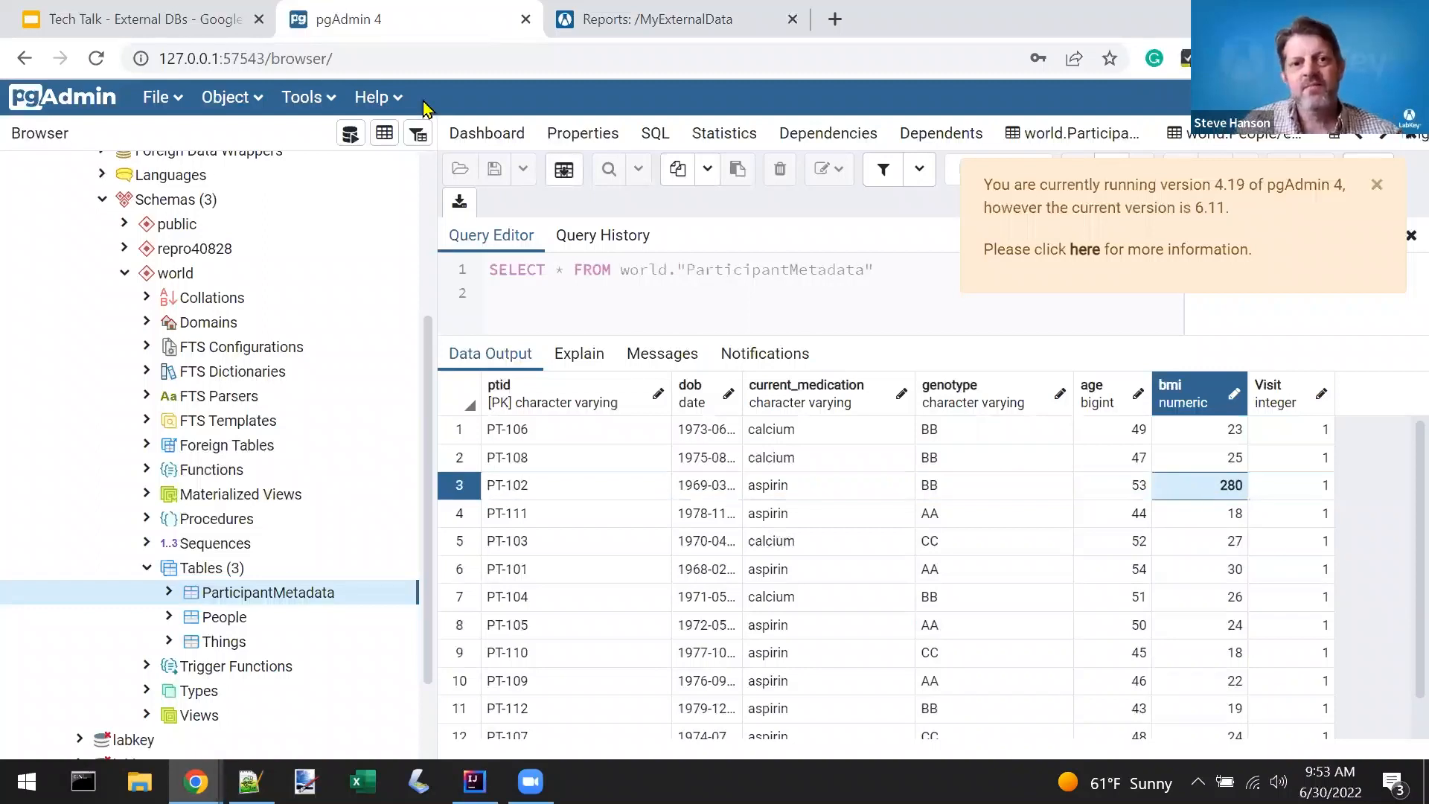
pyautogui.click(564, 171)
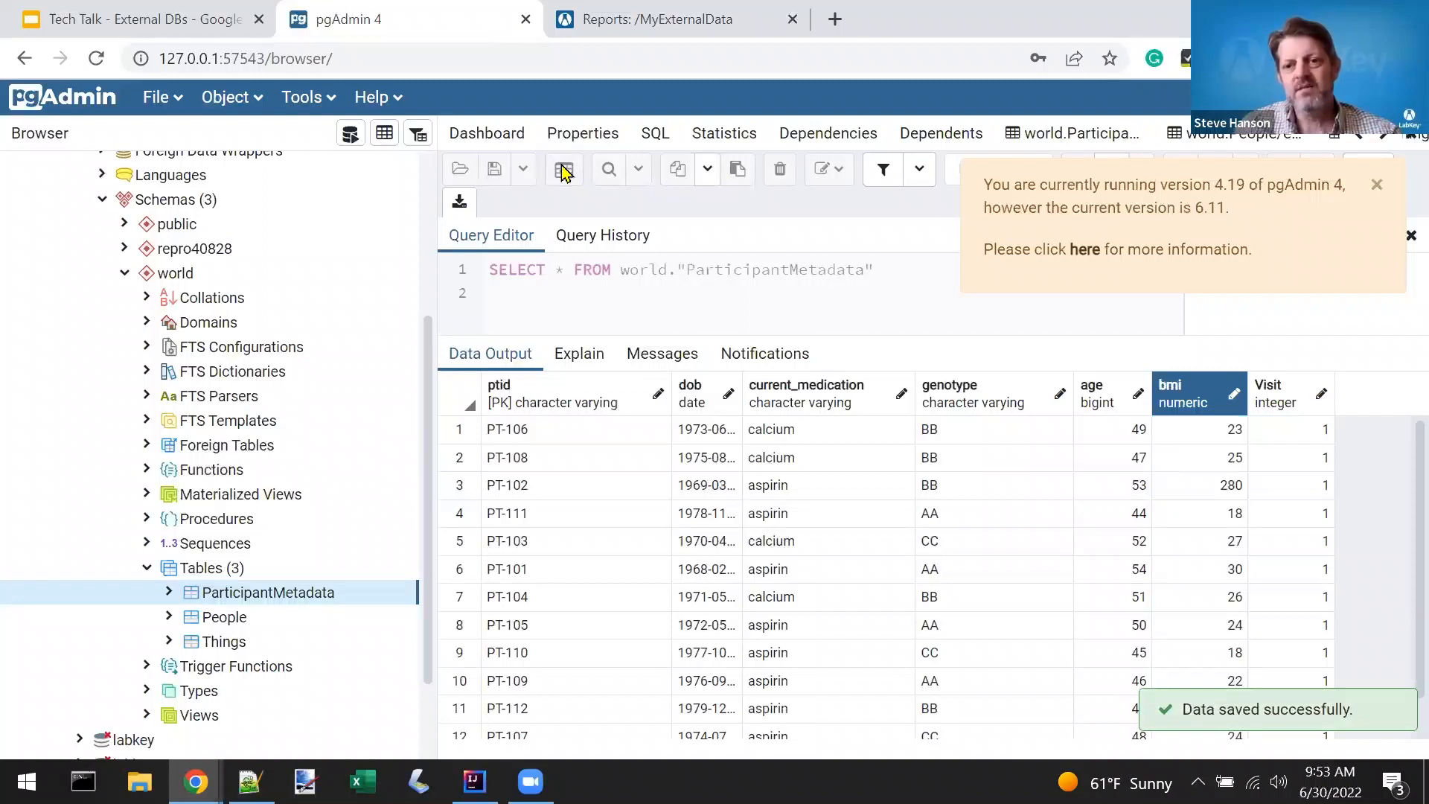
# Switch to LabKey and check the Bmi of PT-102 in the Start Page grid and in the Reports box plot
pyautogui.hotkey('ctrl', 'Tab')
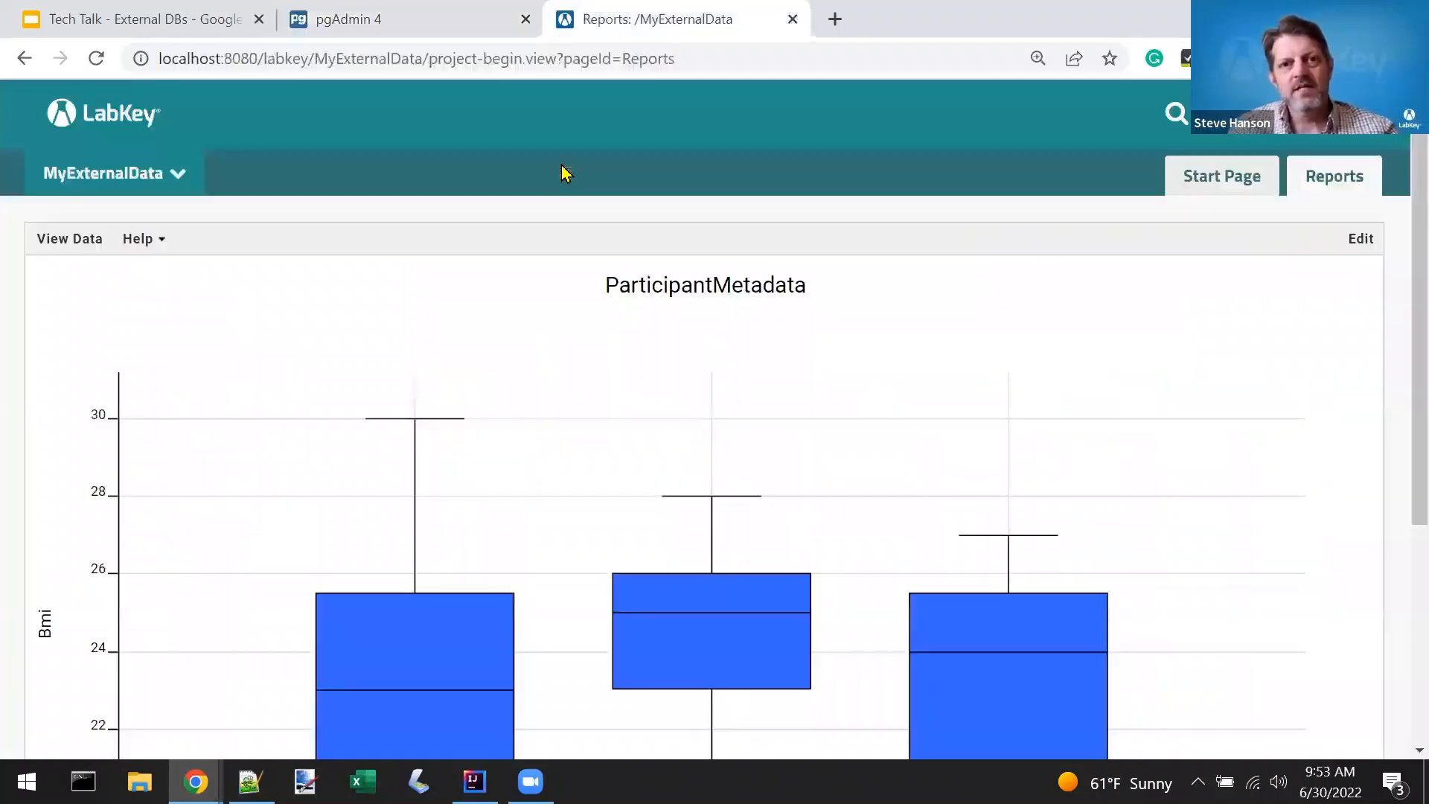
pyautogui.click(1217, 187)
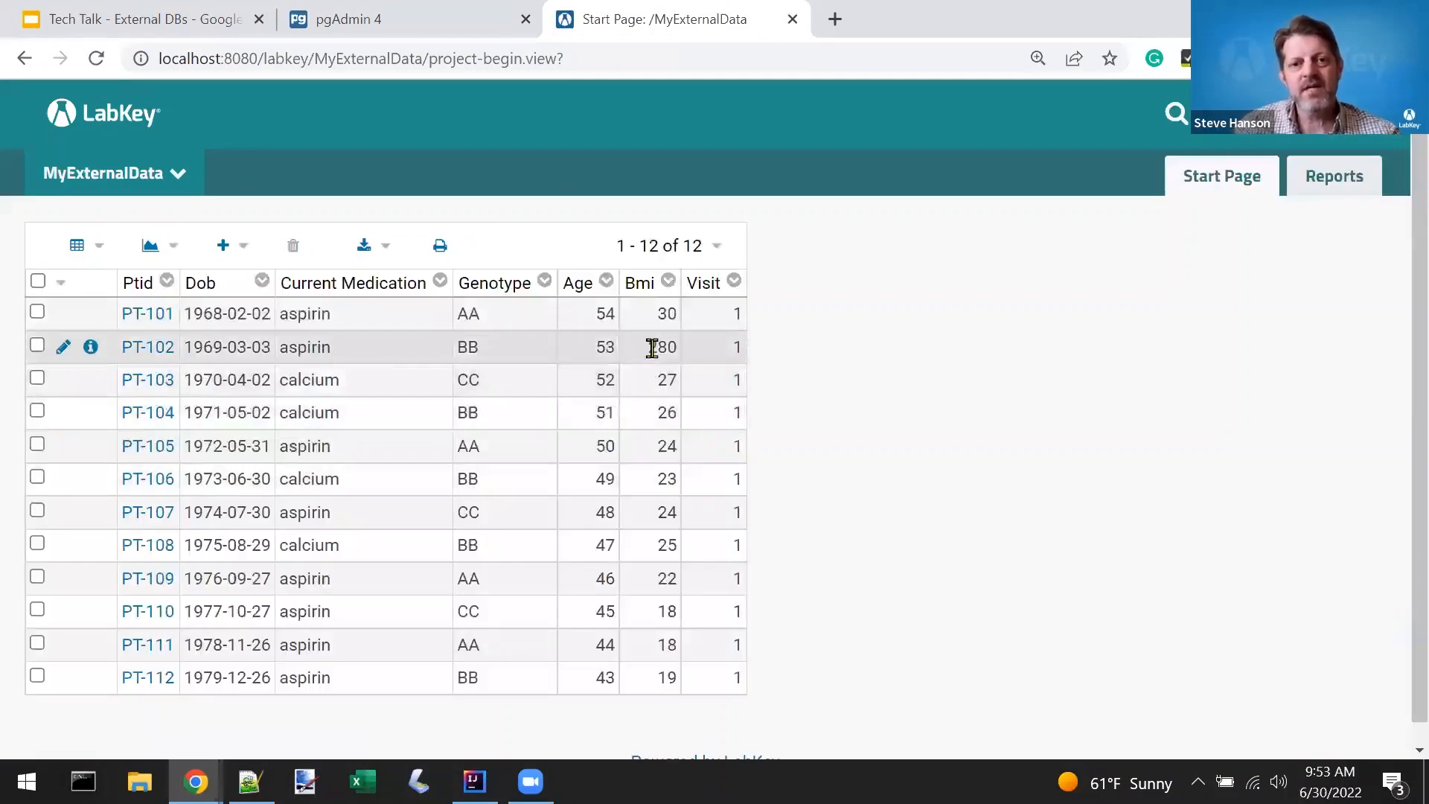
pyautogui.tripleClick(649, 348)
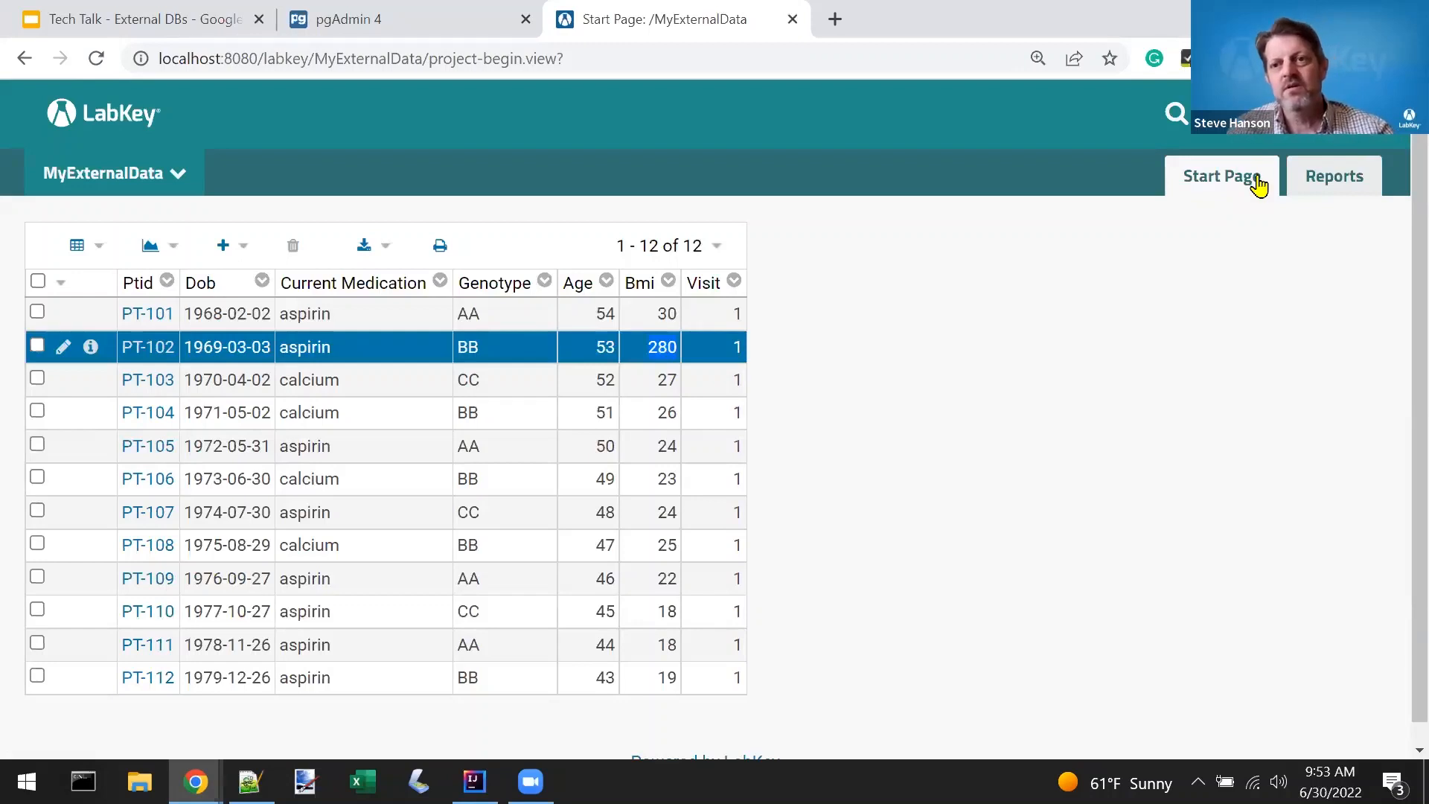
pyautogui.click(1316, 179)
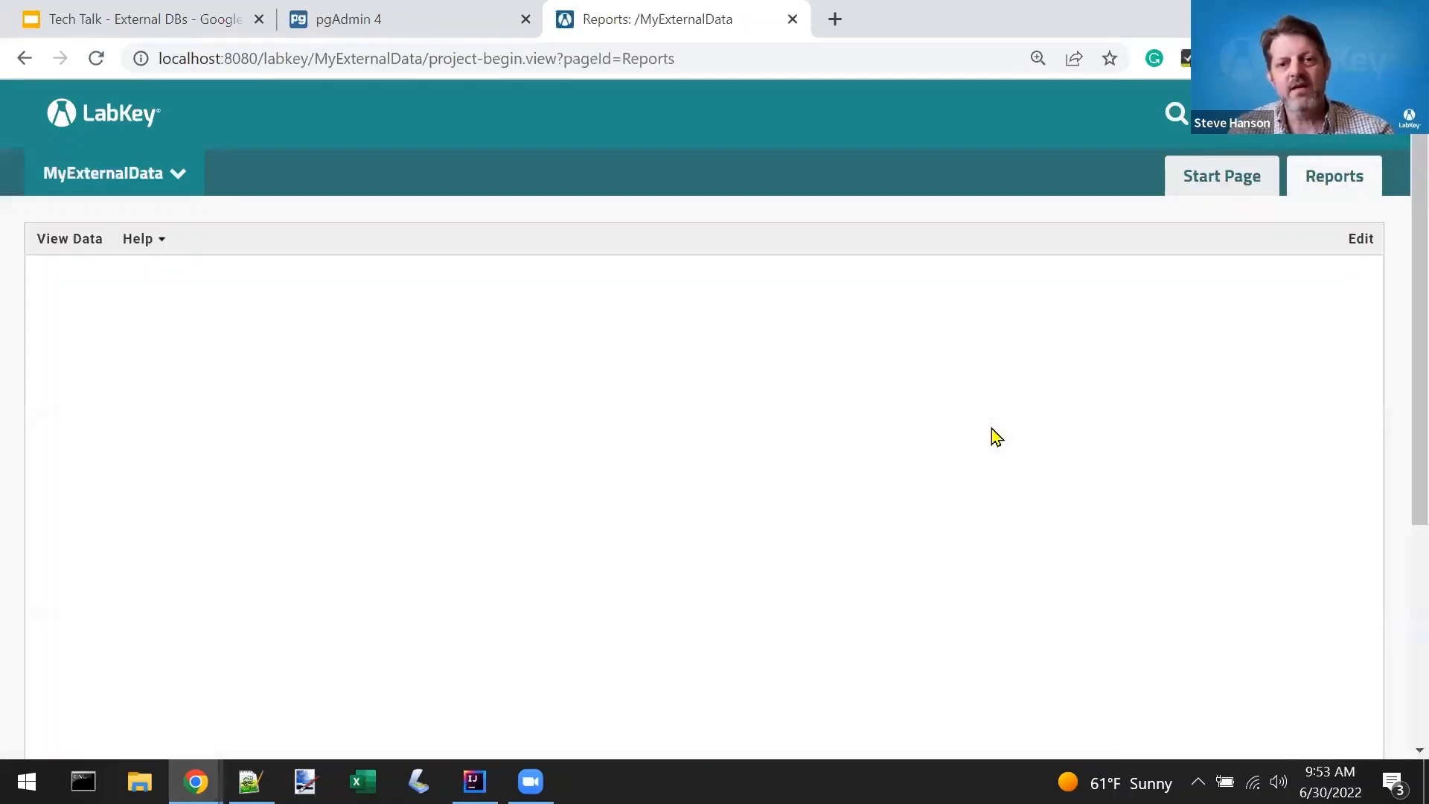
pyautogui.scroll(-3, 997, 437)
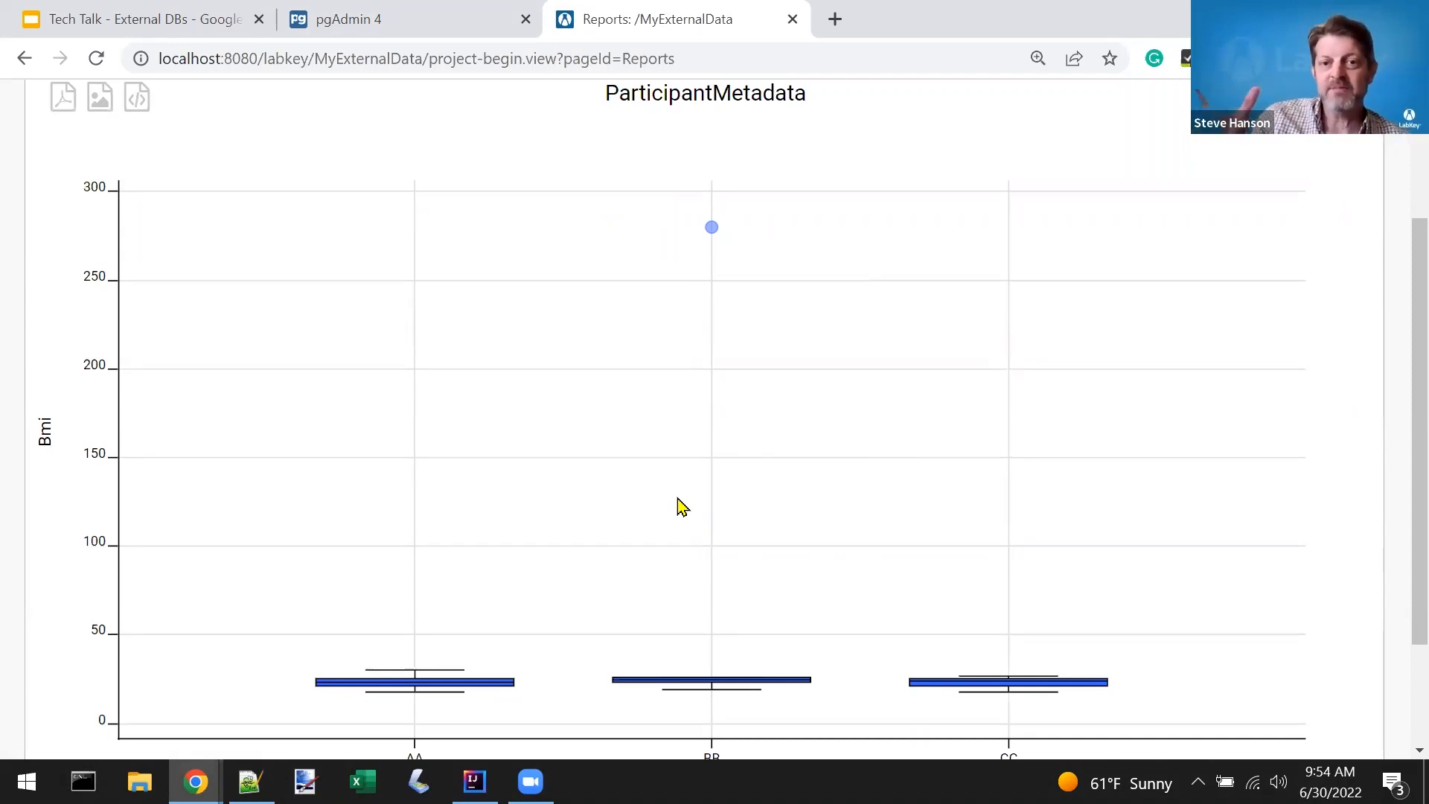
# Switch to pgAdmin, set the bmi of PT-102 in ParticipantMetadata to 28 and save the data change
pyautogui.click(358, 20)
pyautogui.doubleClick(1217, 485)
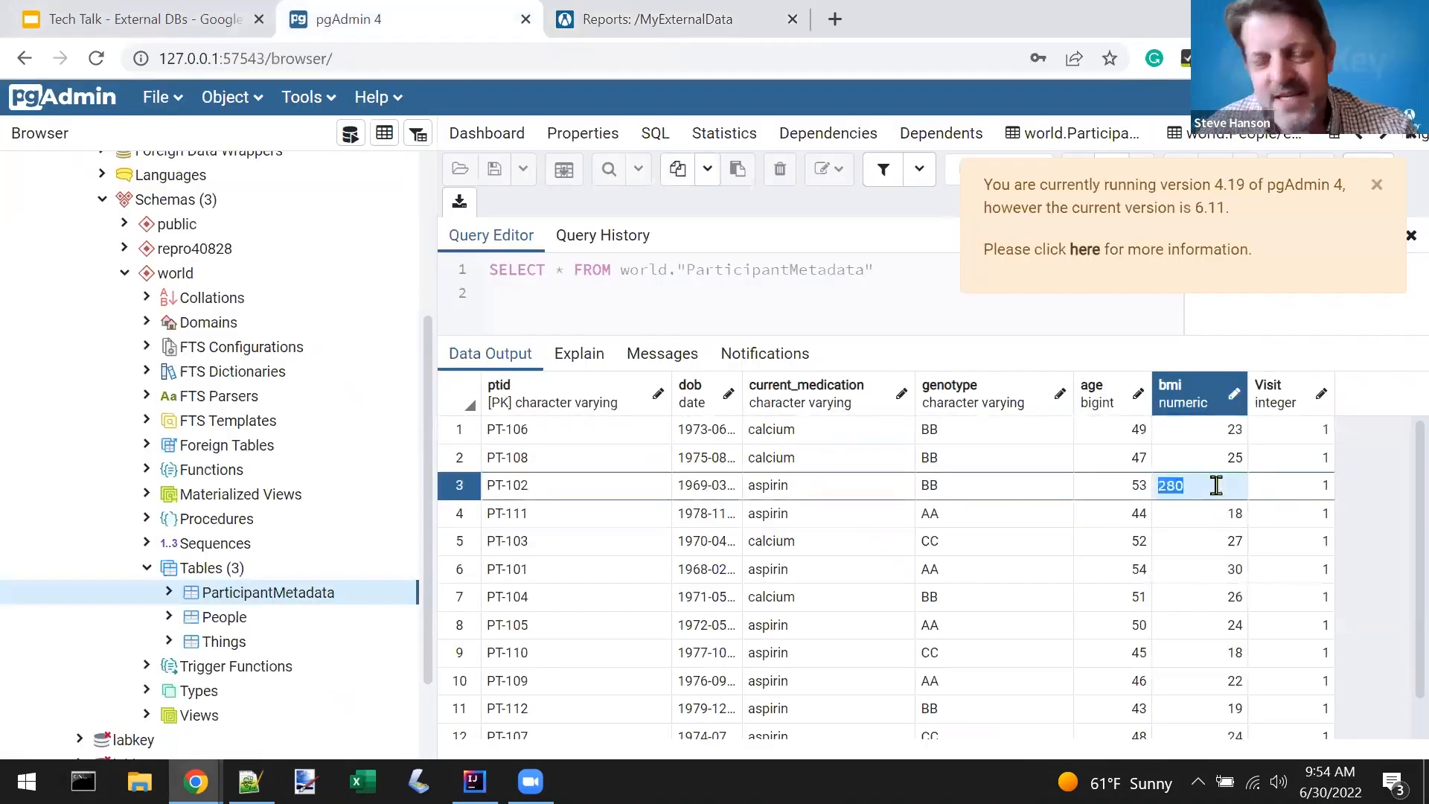
pyautogui.write('28')
pyautogui.press('Return')
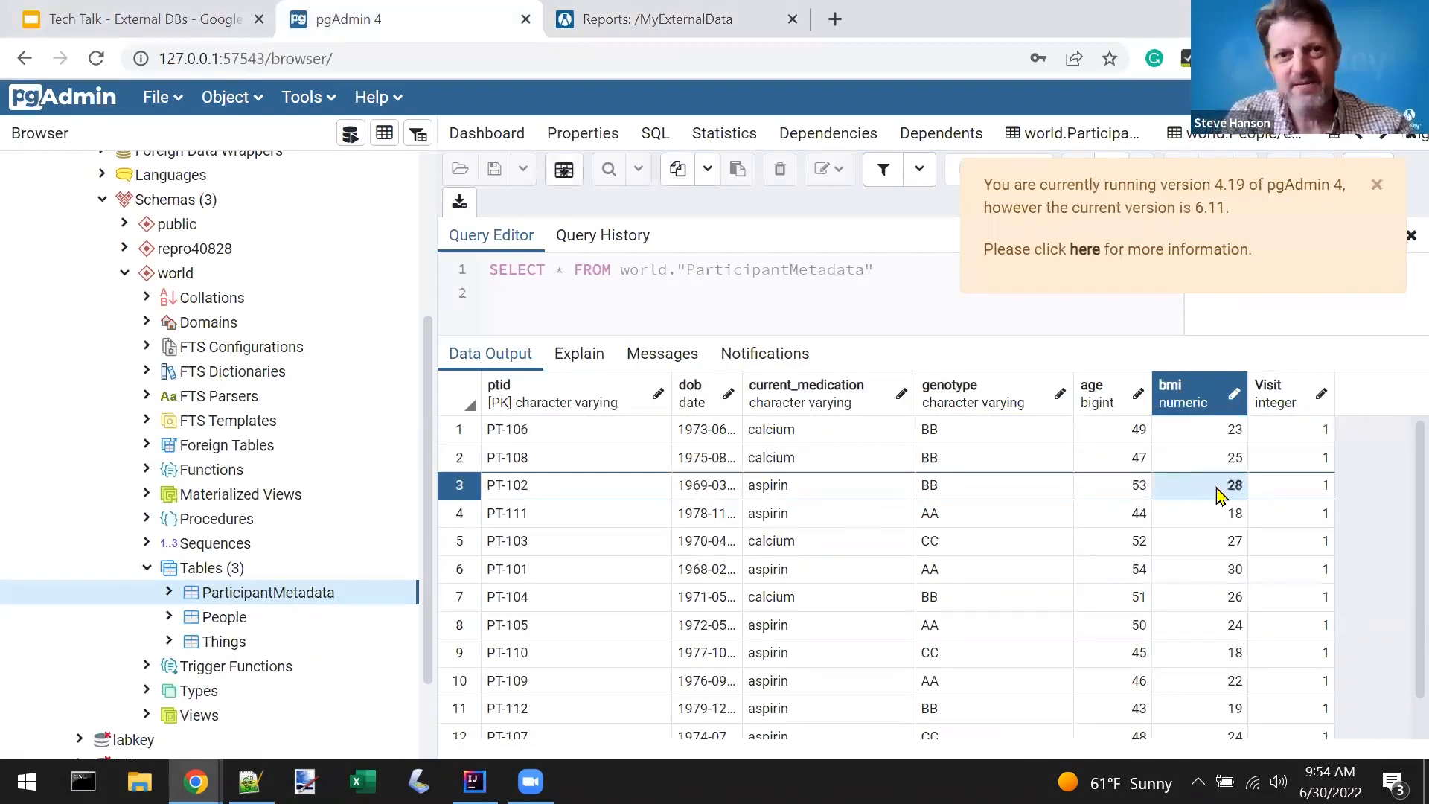
pyautogui.click(564, 170)
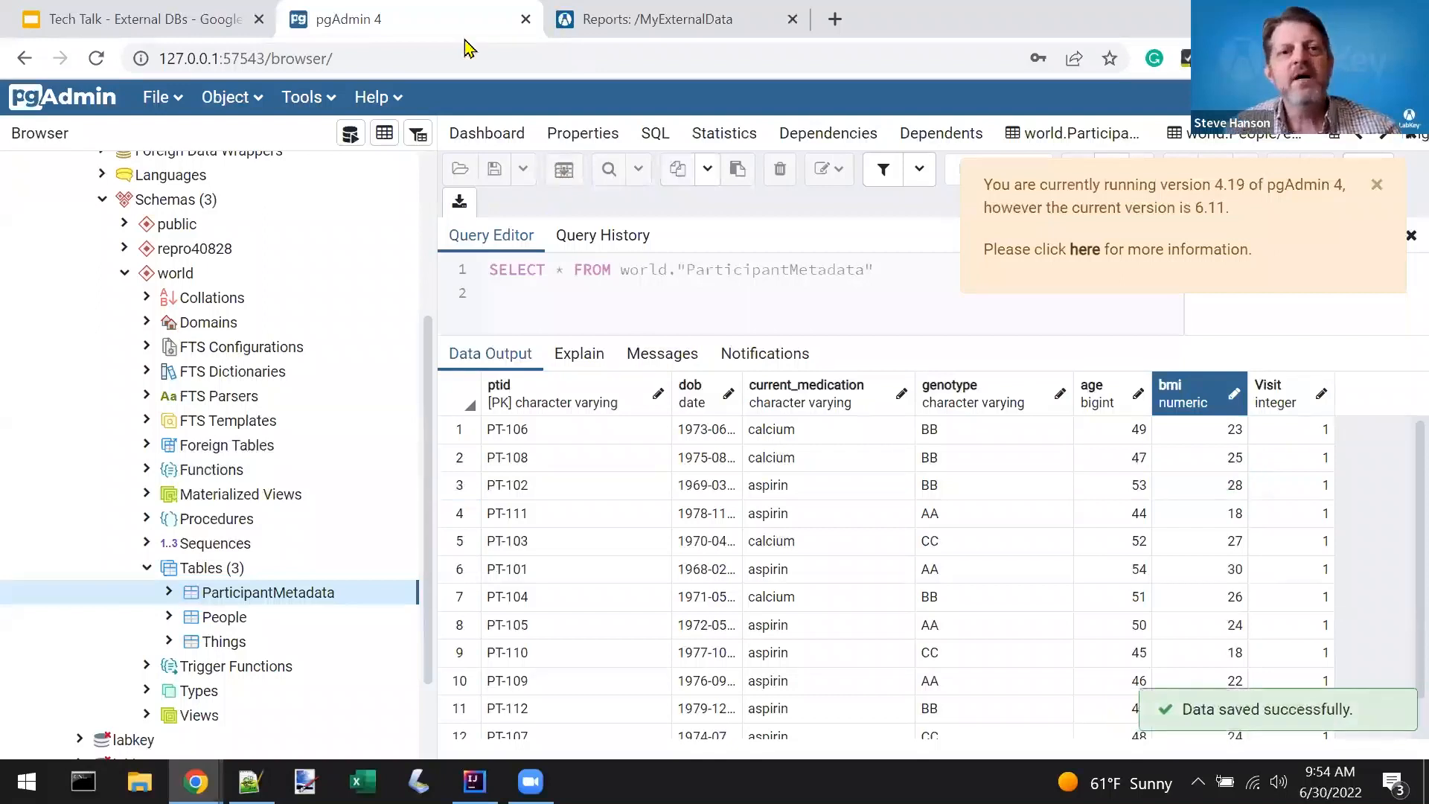
# Return to LabKey and view the ParticipantMetadata grid on the MyExternalData Start Page
pyautogui.click(691, 28)
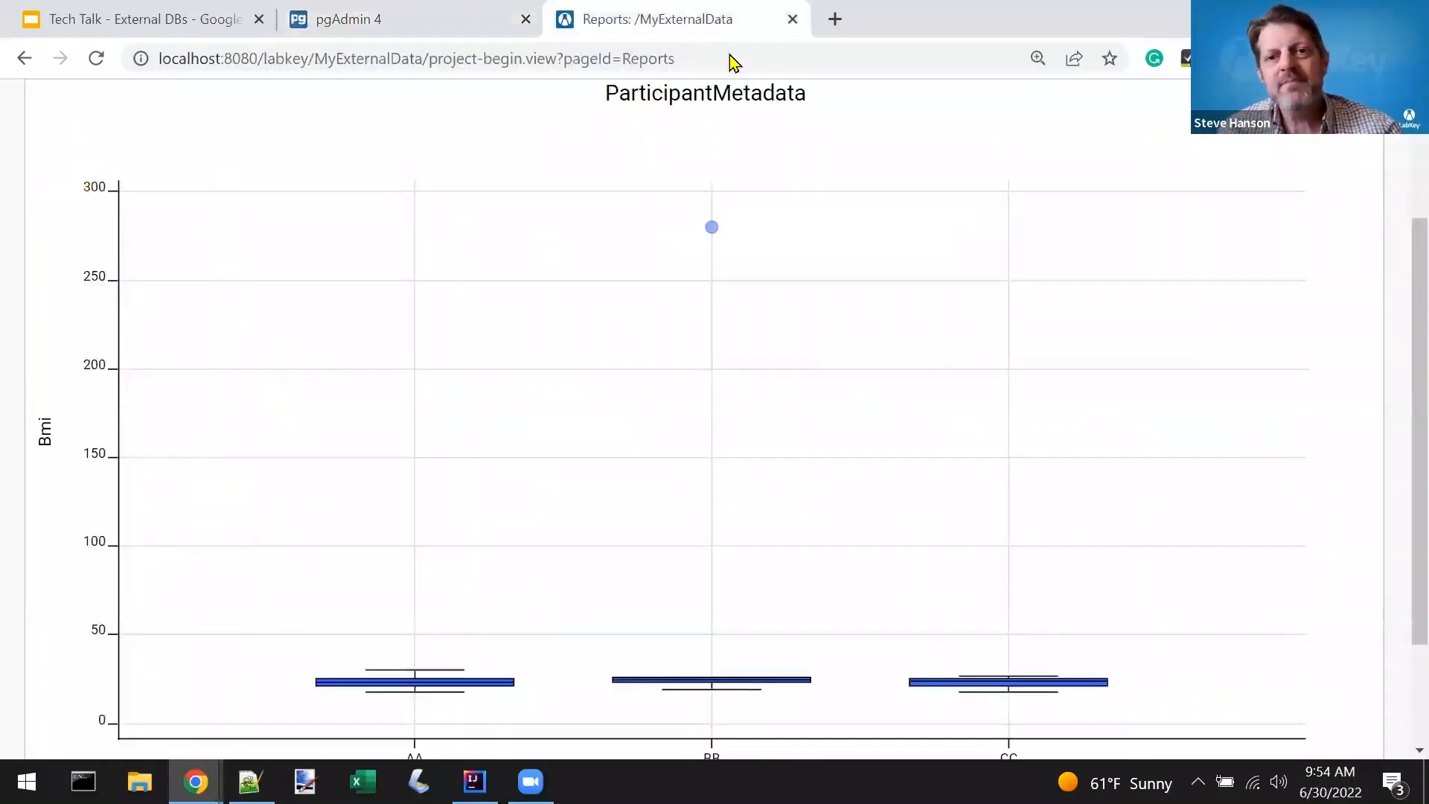
pyautogui.scroll(3, 64, 229)
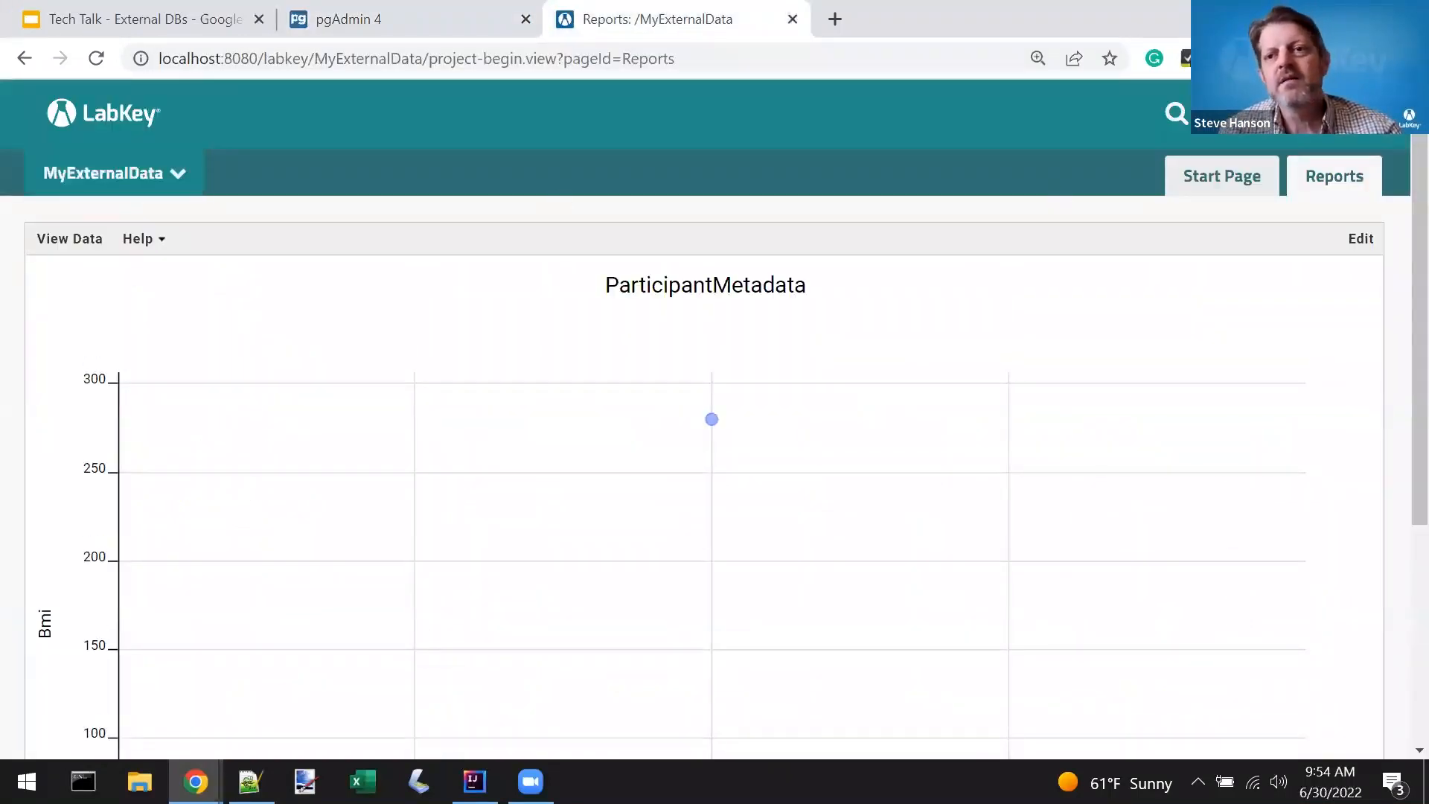
pyautogui.click(87, 178)
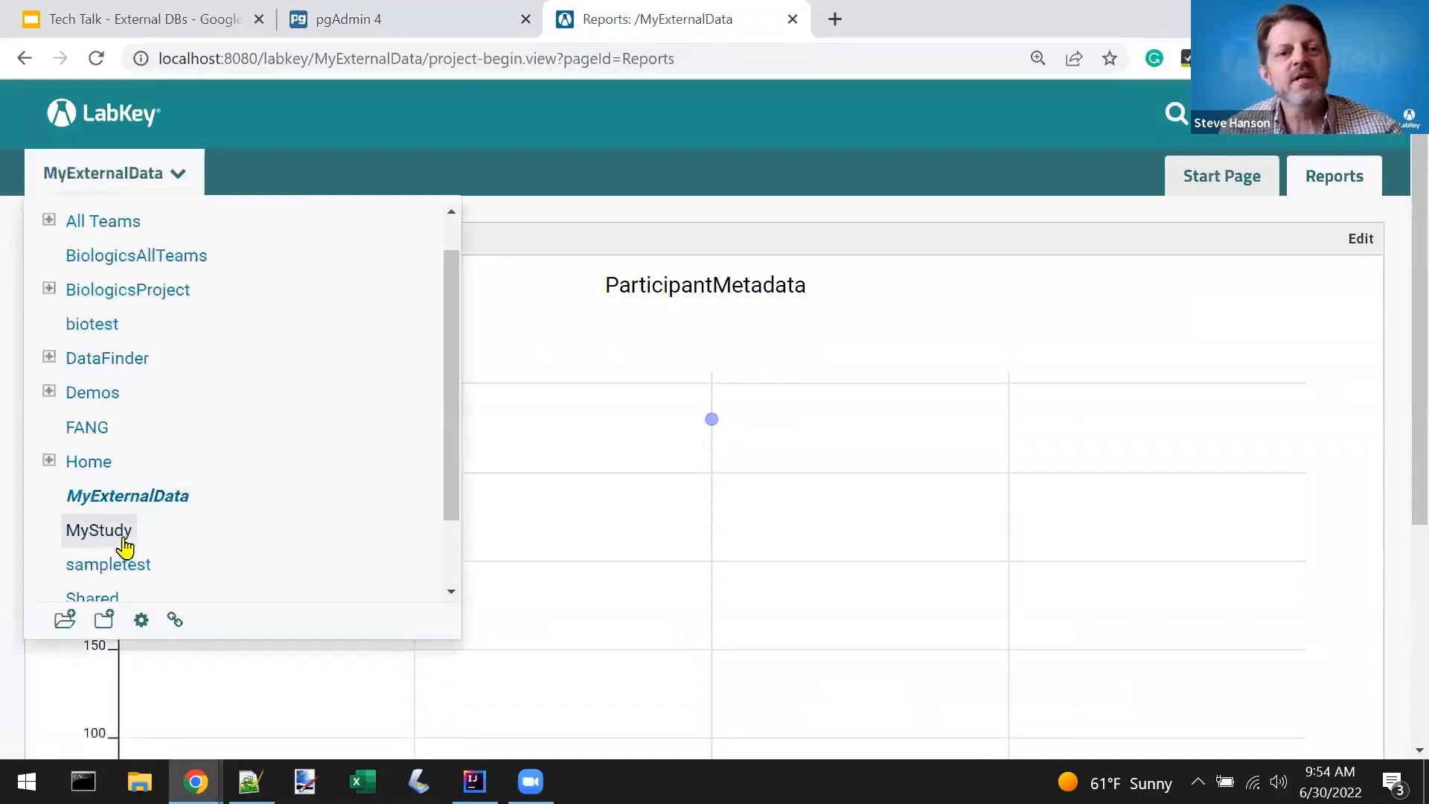
pyautogui.click(1215, 192)
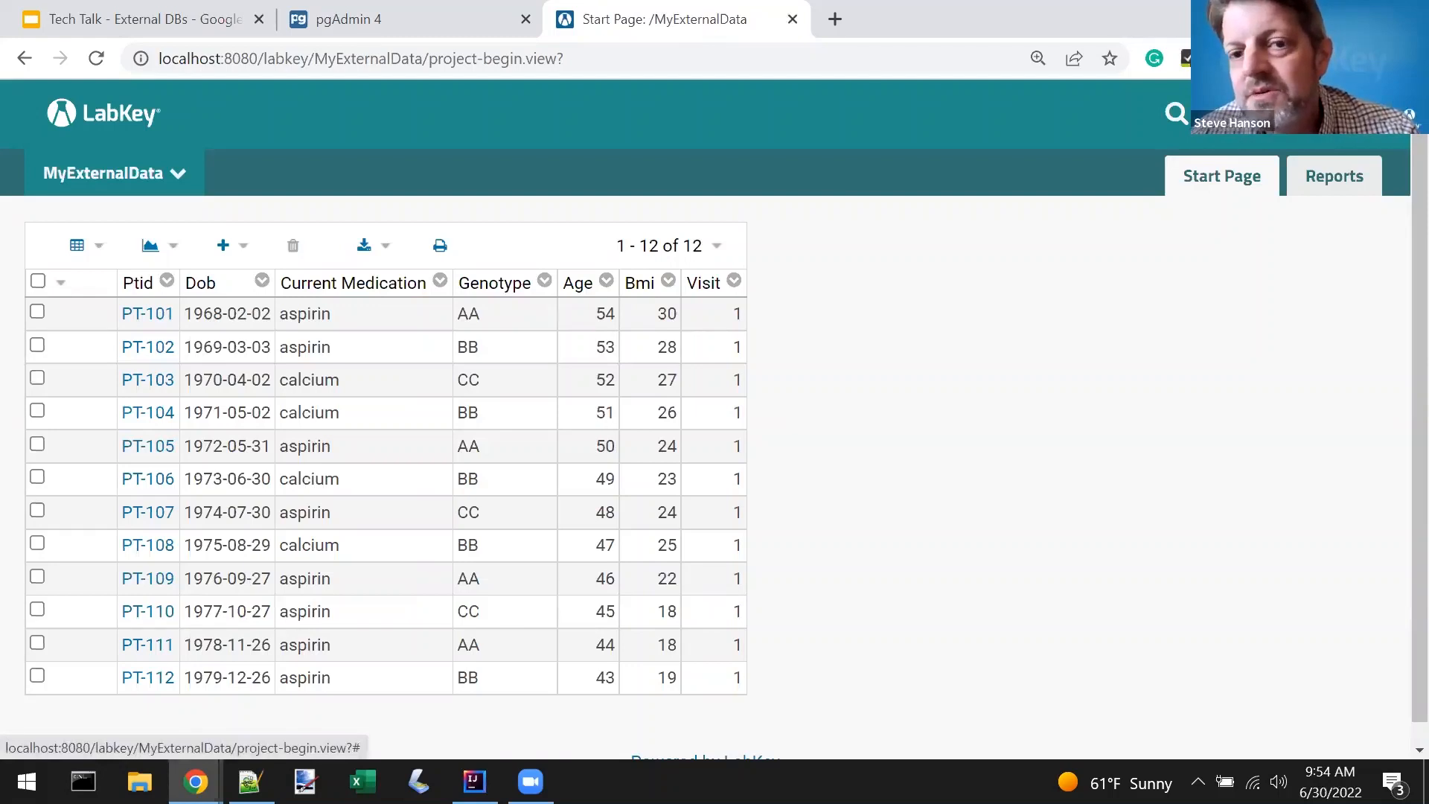
# Go to the Query module and expand the ext_steve schema under Schemas in pg to view its tables
pyautogui.click(1259, 114)
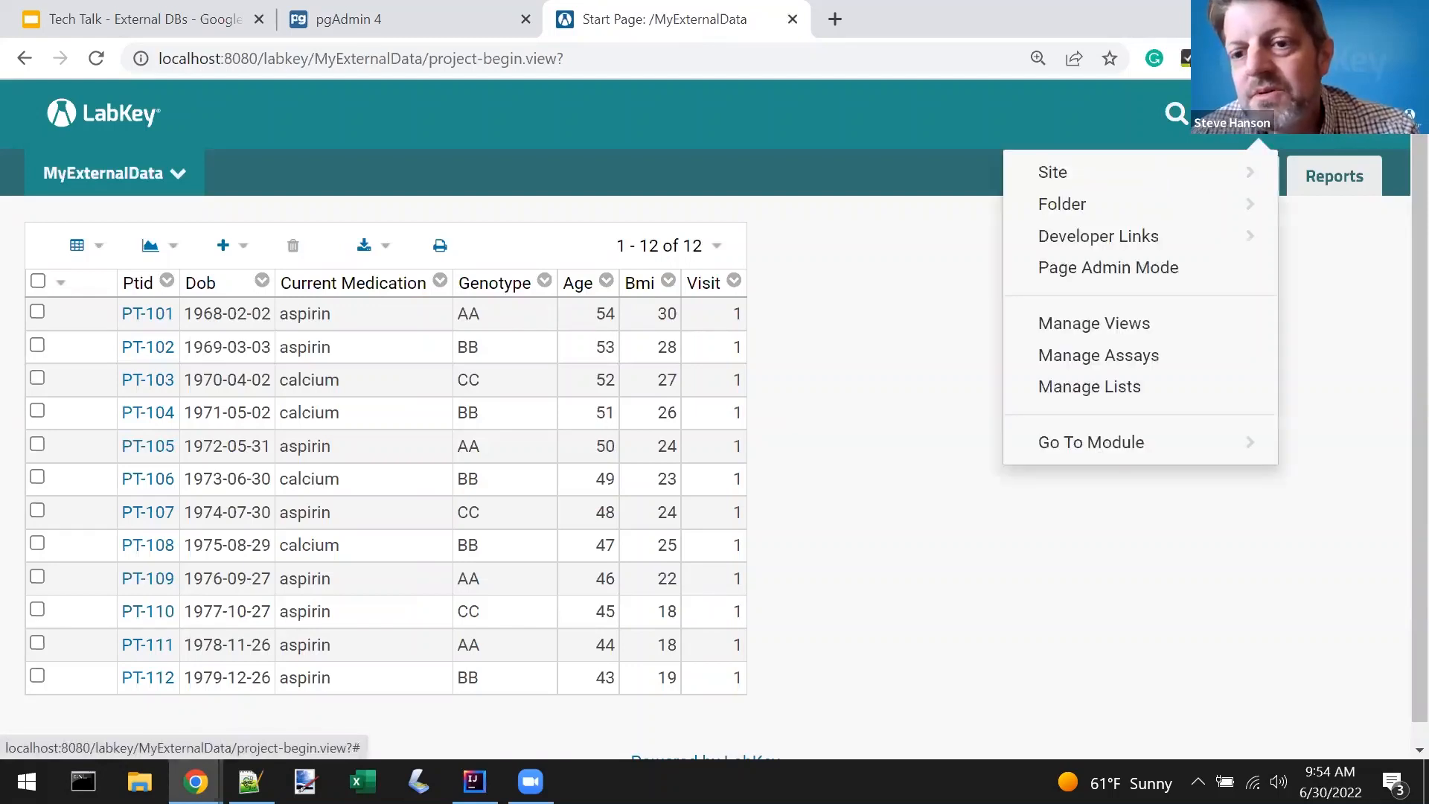
pyautogui.click(1179, 447)
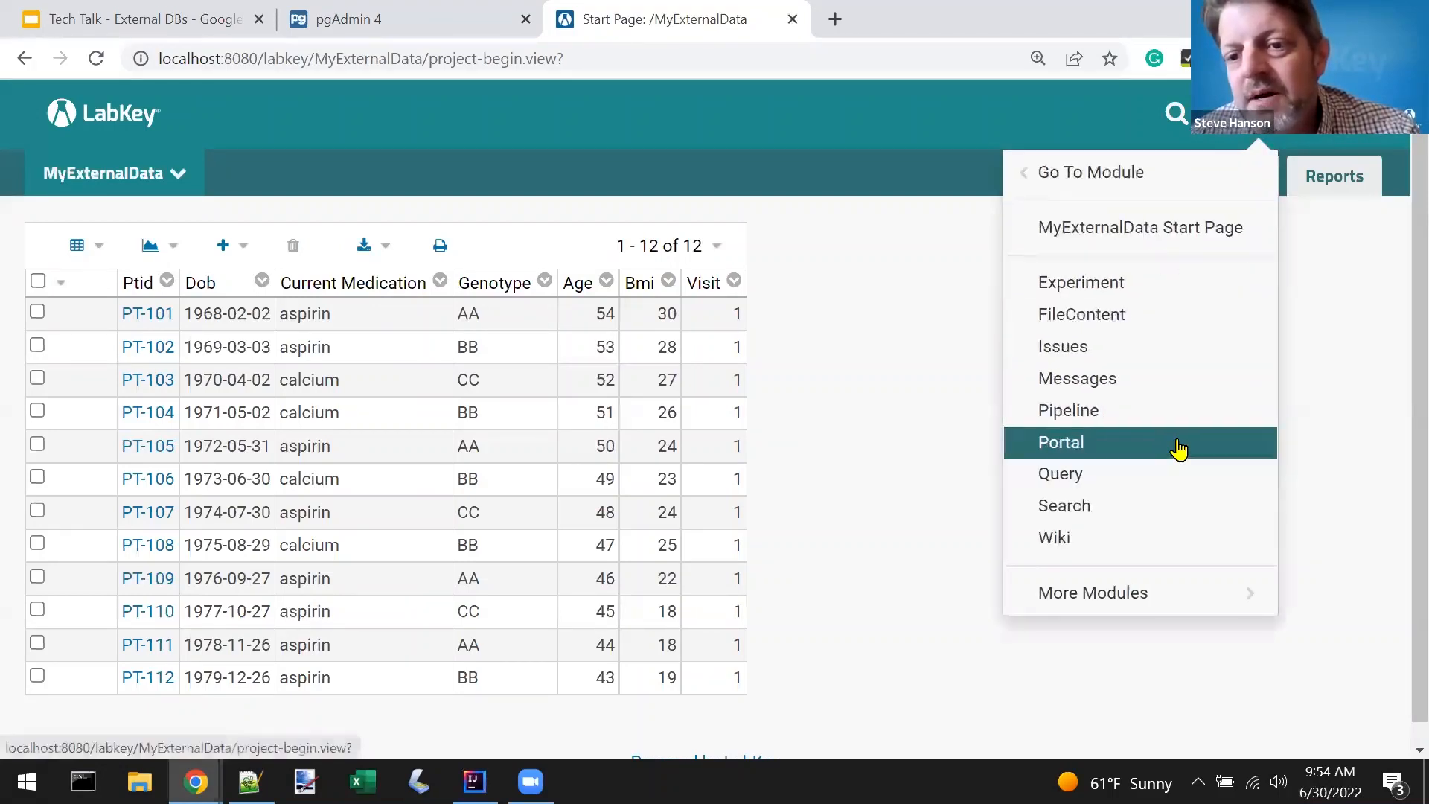
pyautogui.click(1126, 488)
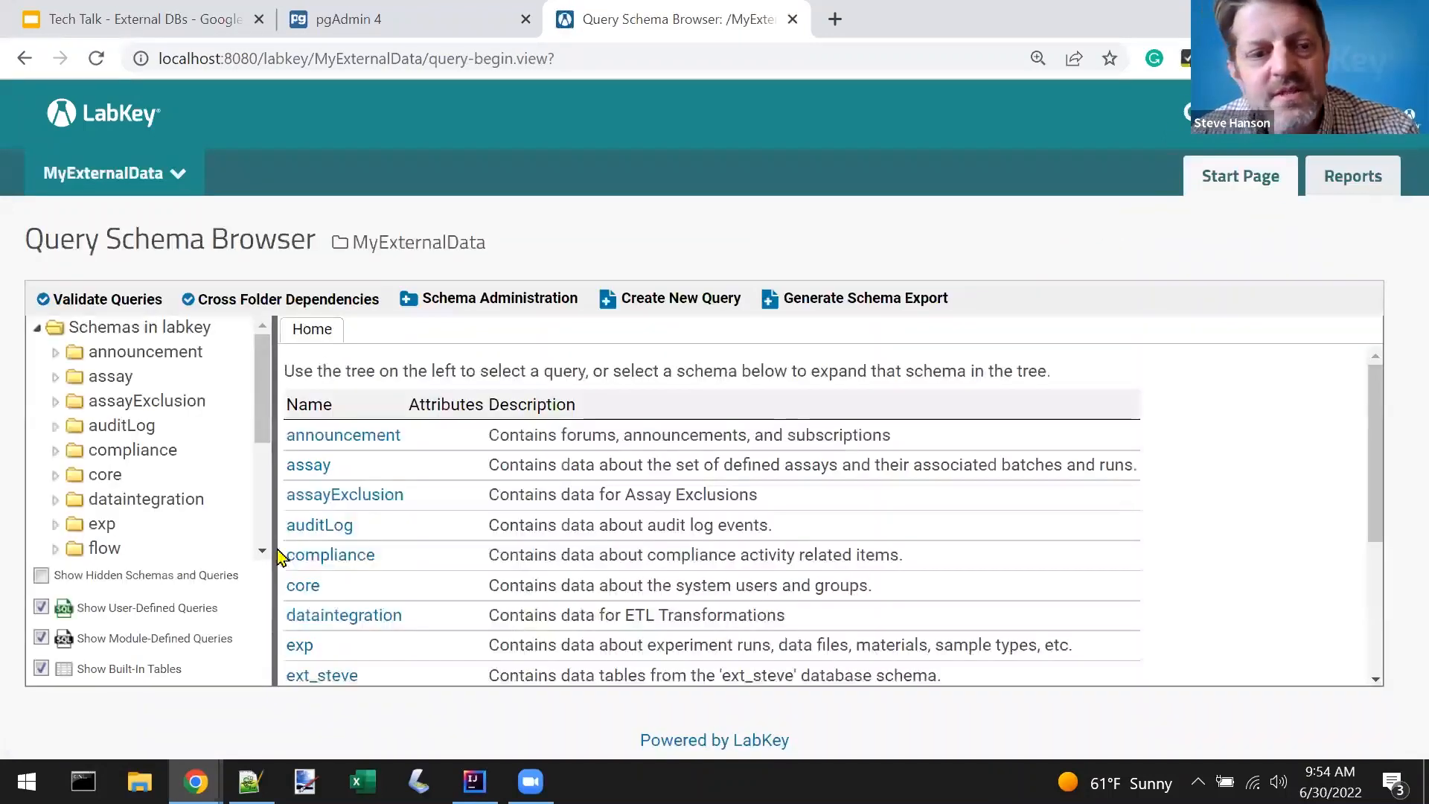
pyautogui.scroll(-3, 157, 542)
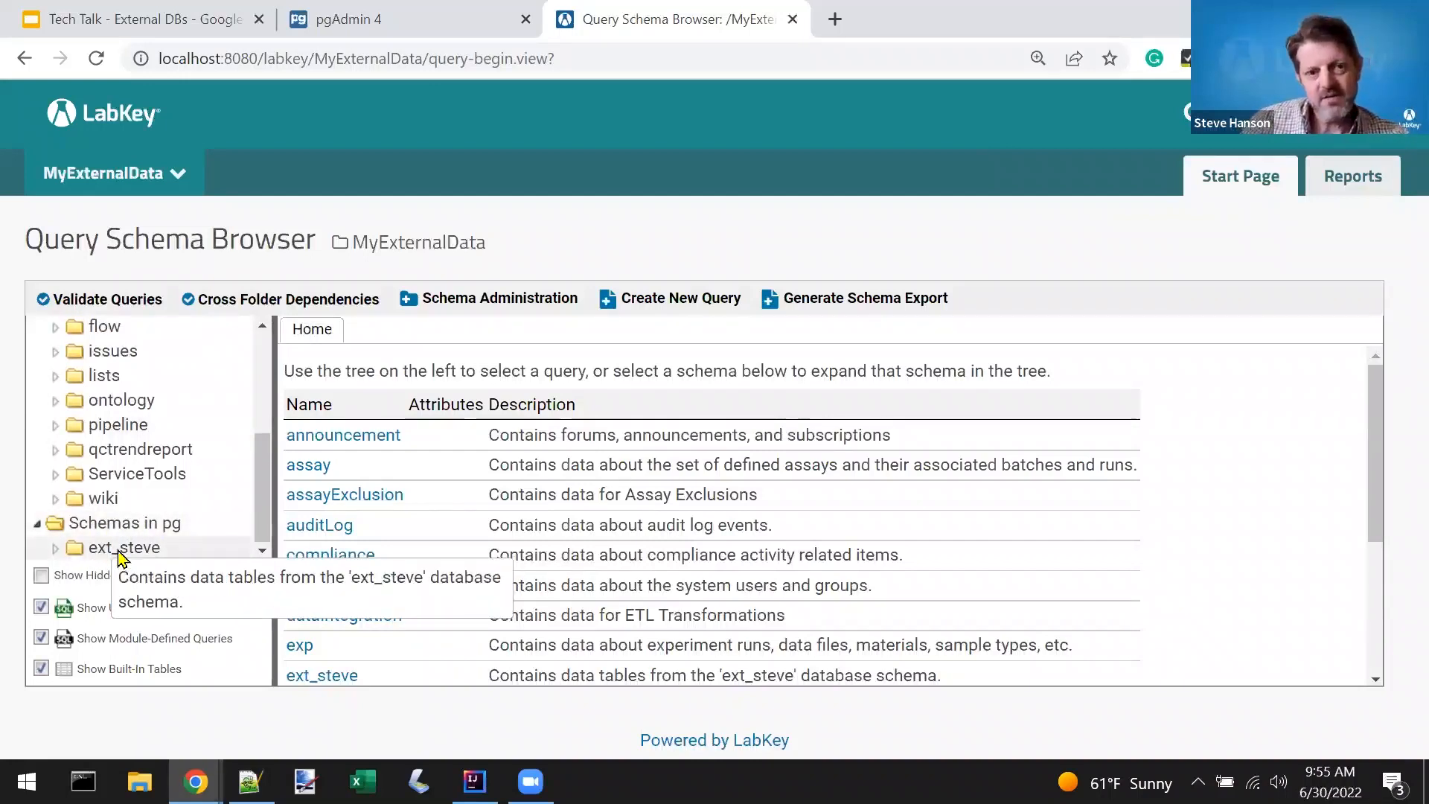
pyautogui.click(56, 550)
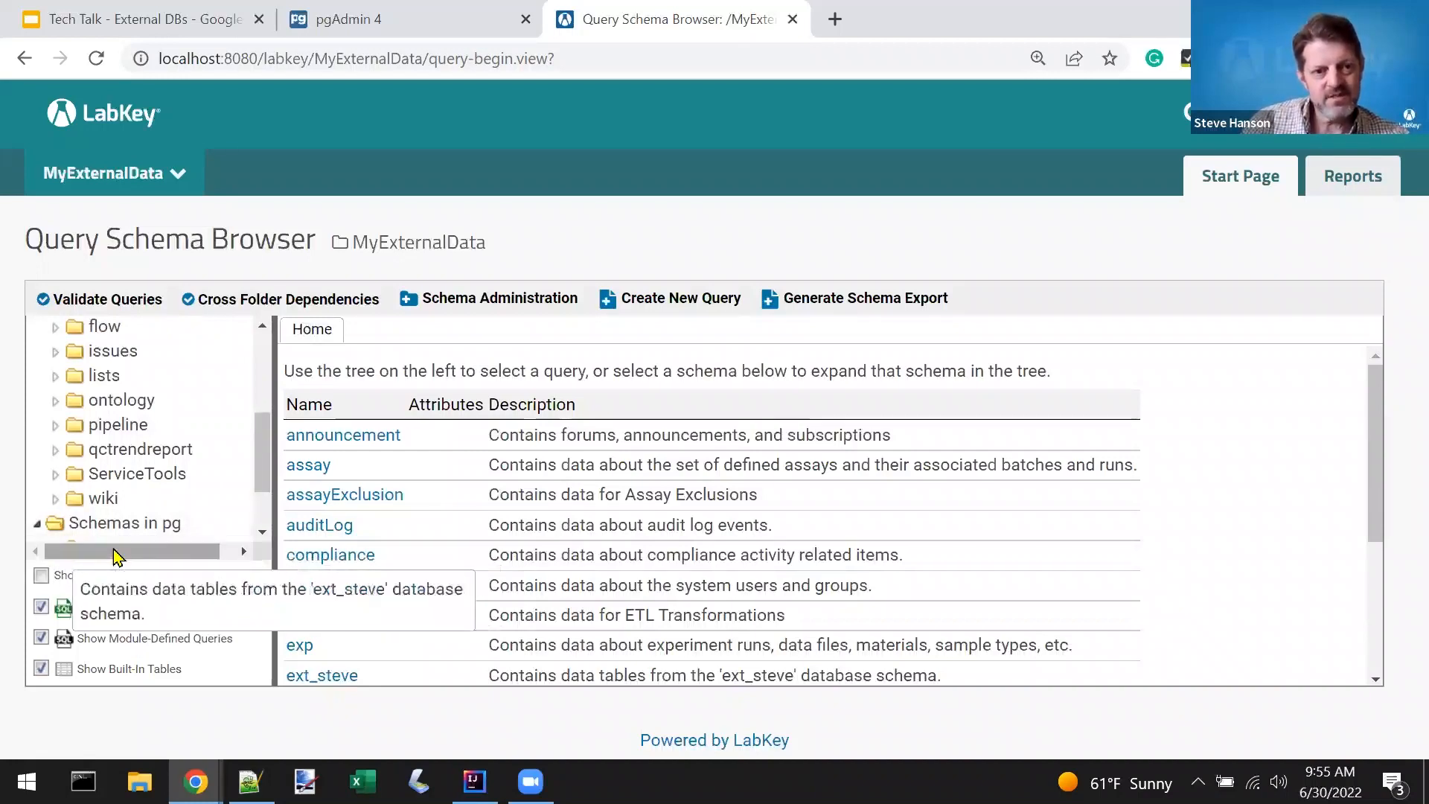
pyautogui.scroll(-2, 113, 553)
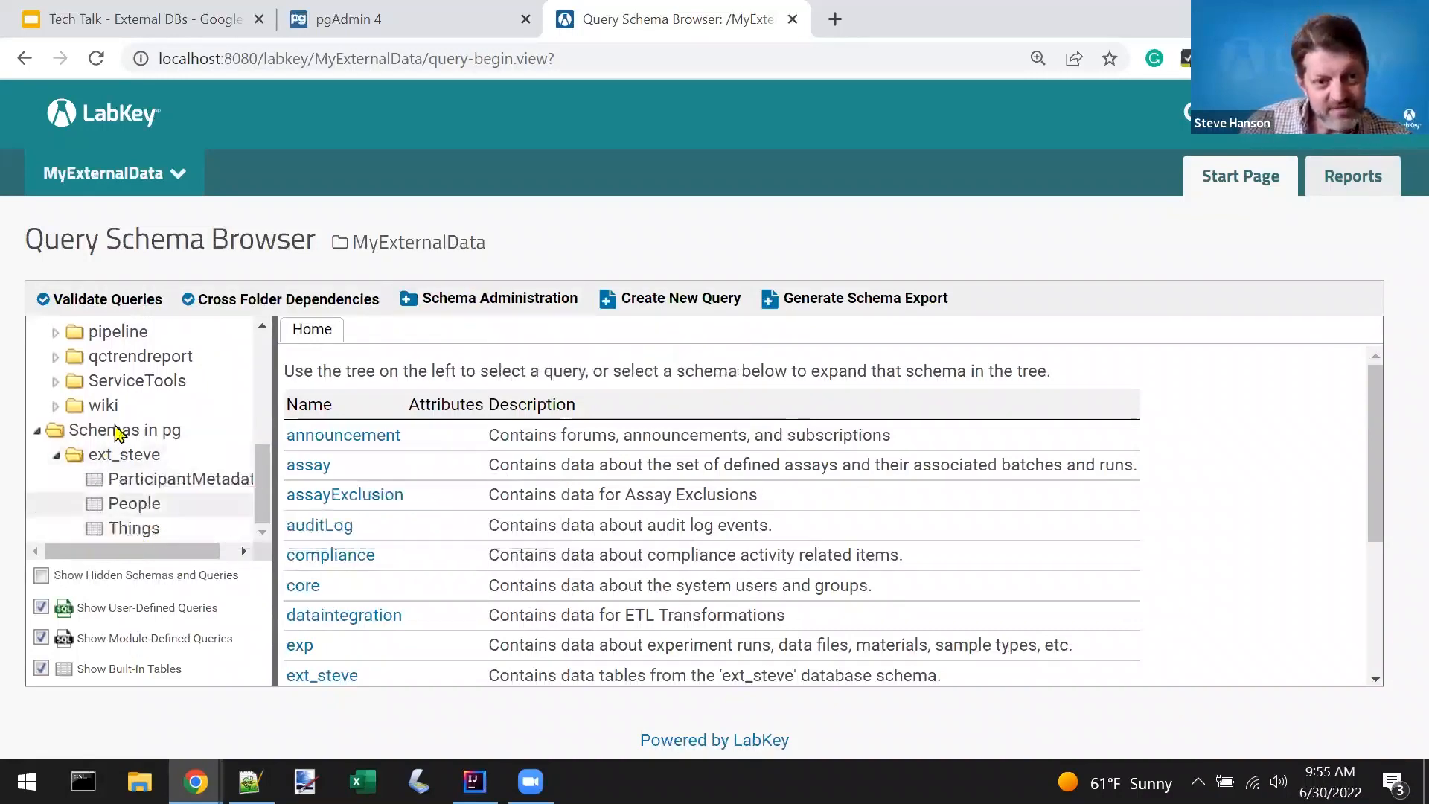
# Open the ext_steve external schema for editing from Schema Administration and highlight its schema name
pyautogui.click(510, 311)
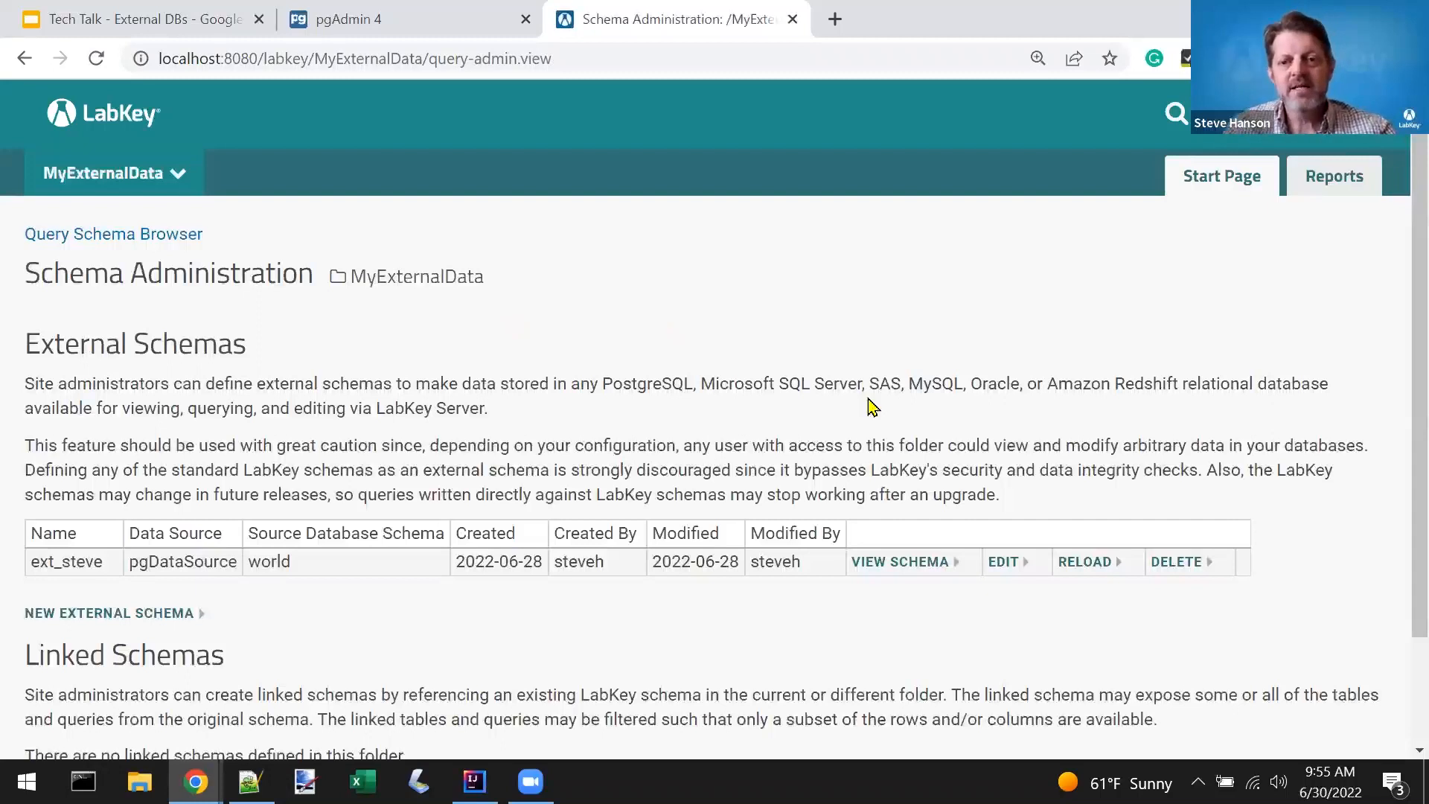
pyautogui.click(1000, 563)
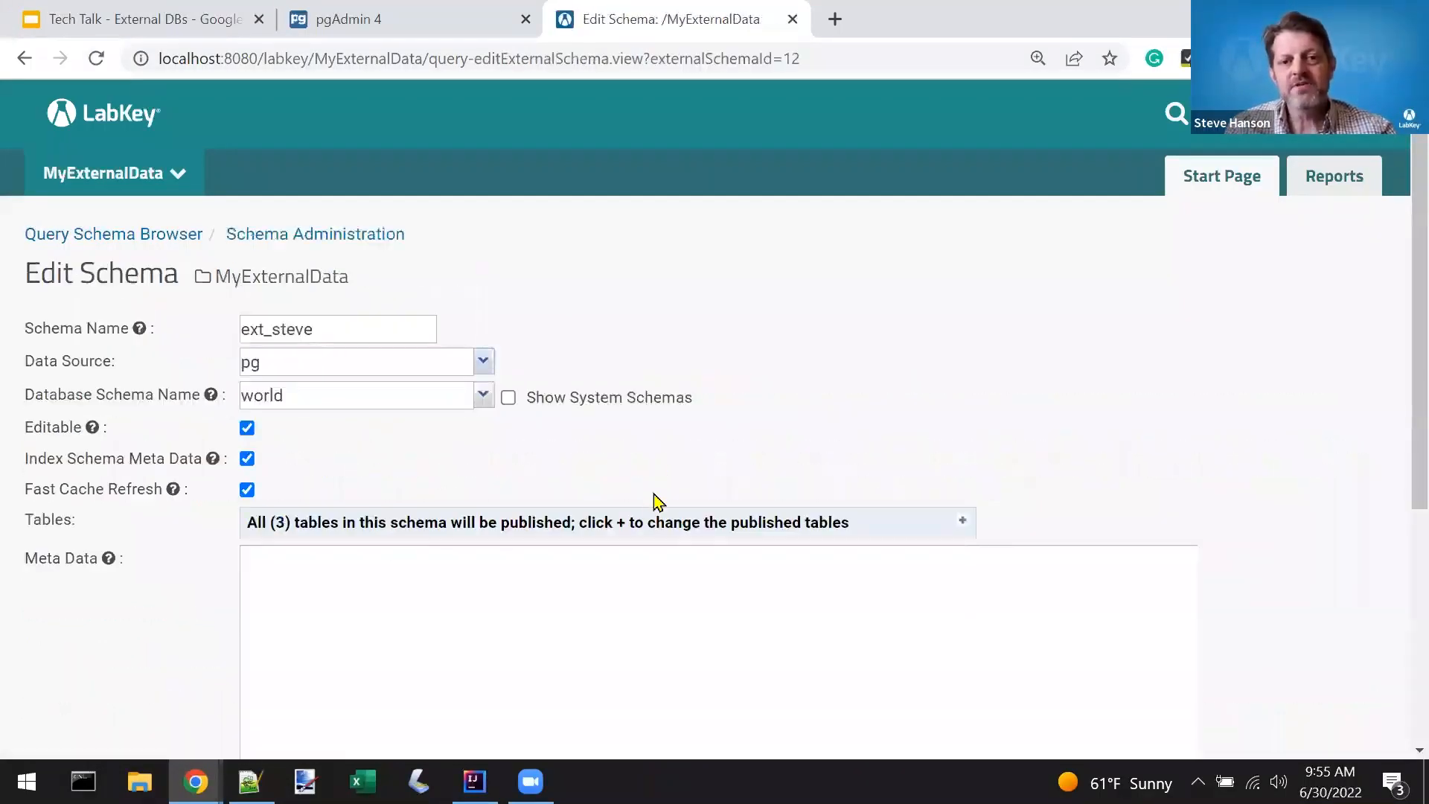
pyautogui.moveTo(355, 332); pyautogui.dragTo(227, 337)
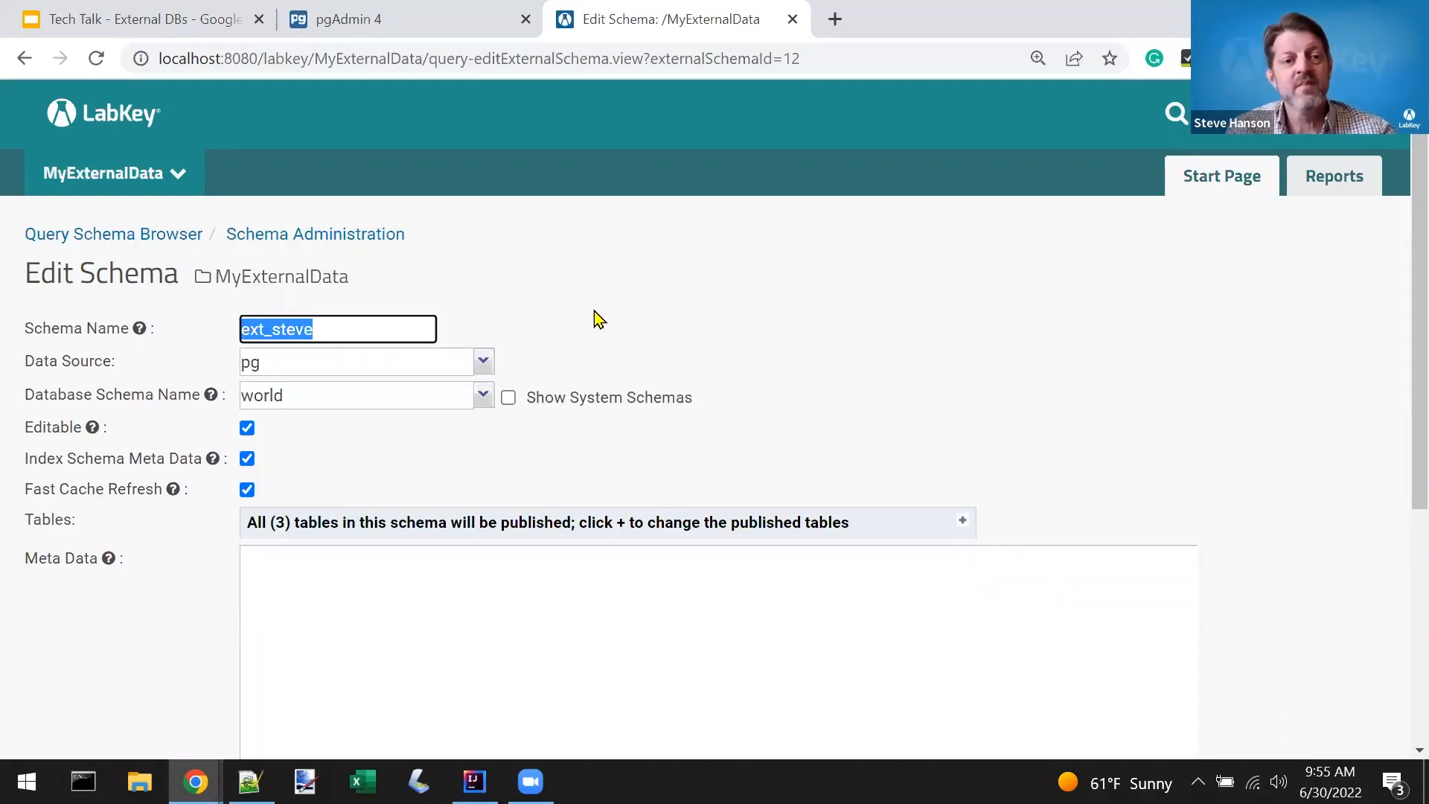
# Choose pg as the data source and world as the database schema, and expand the list of published tables
pyautogui.click(484, 366)
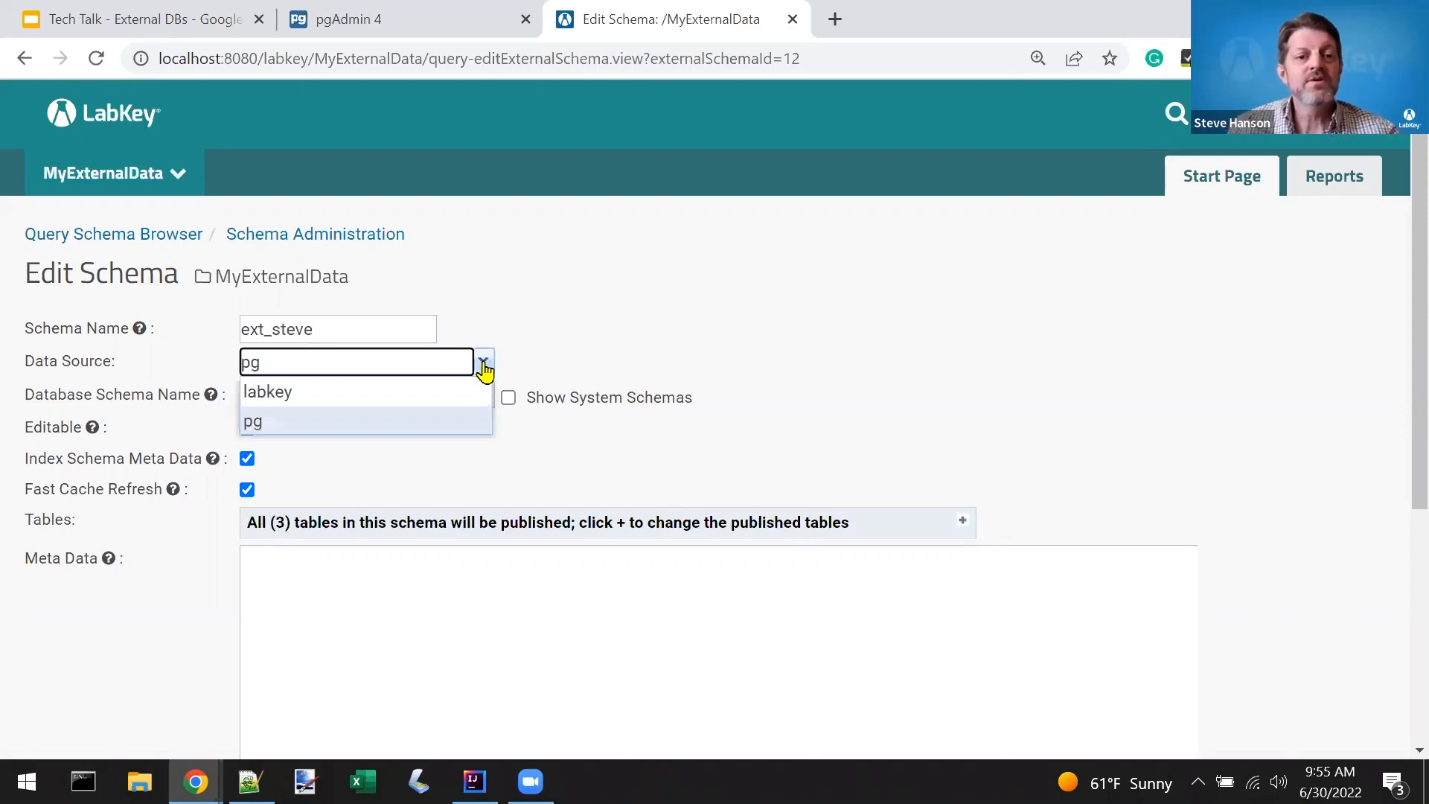
pyautogui.click(425, 422)
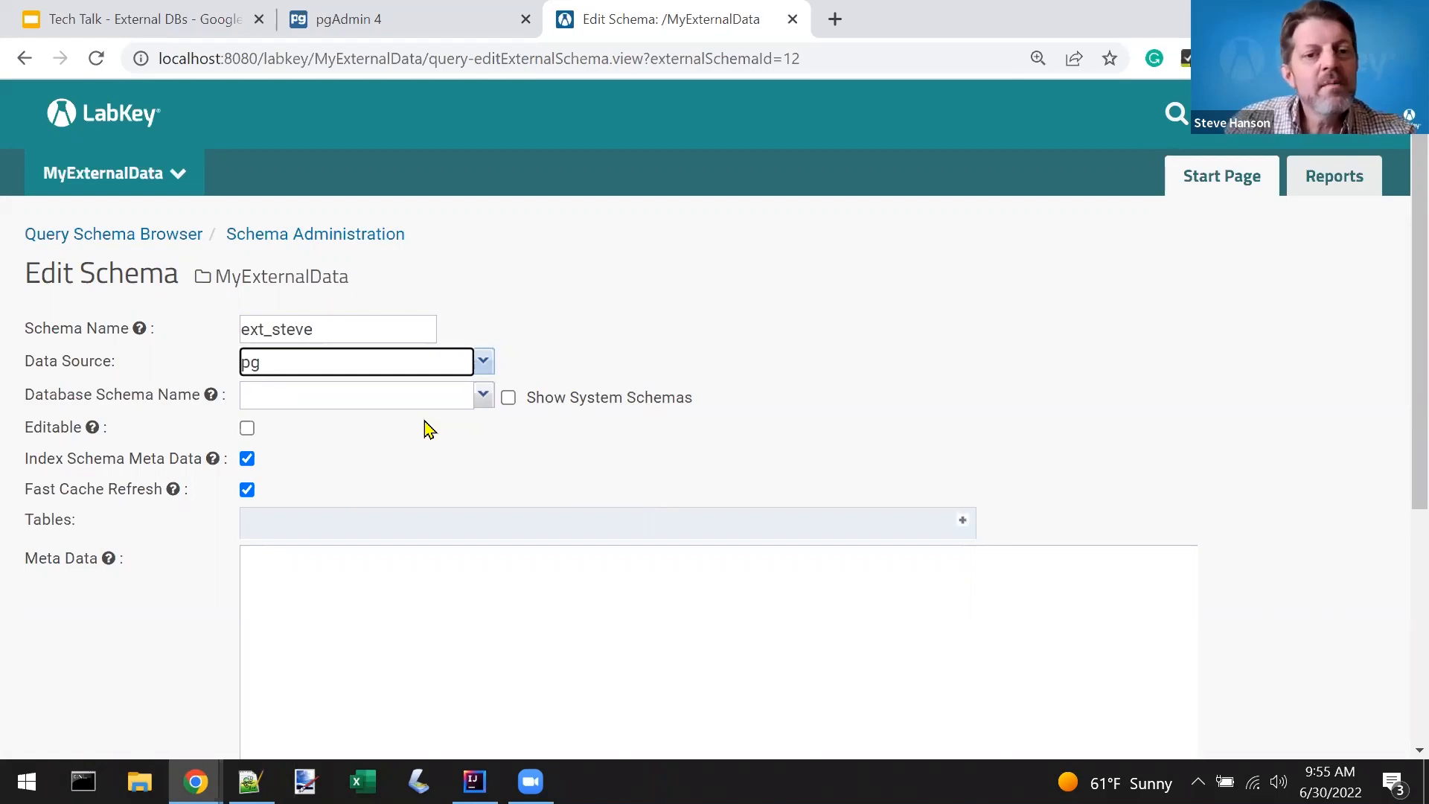
pyautogui.click(486, 399)
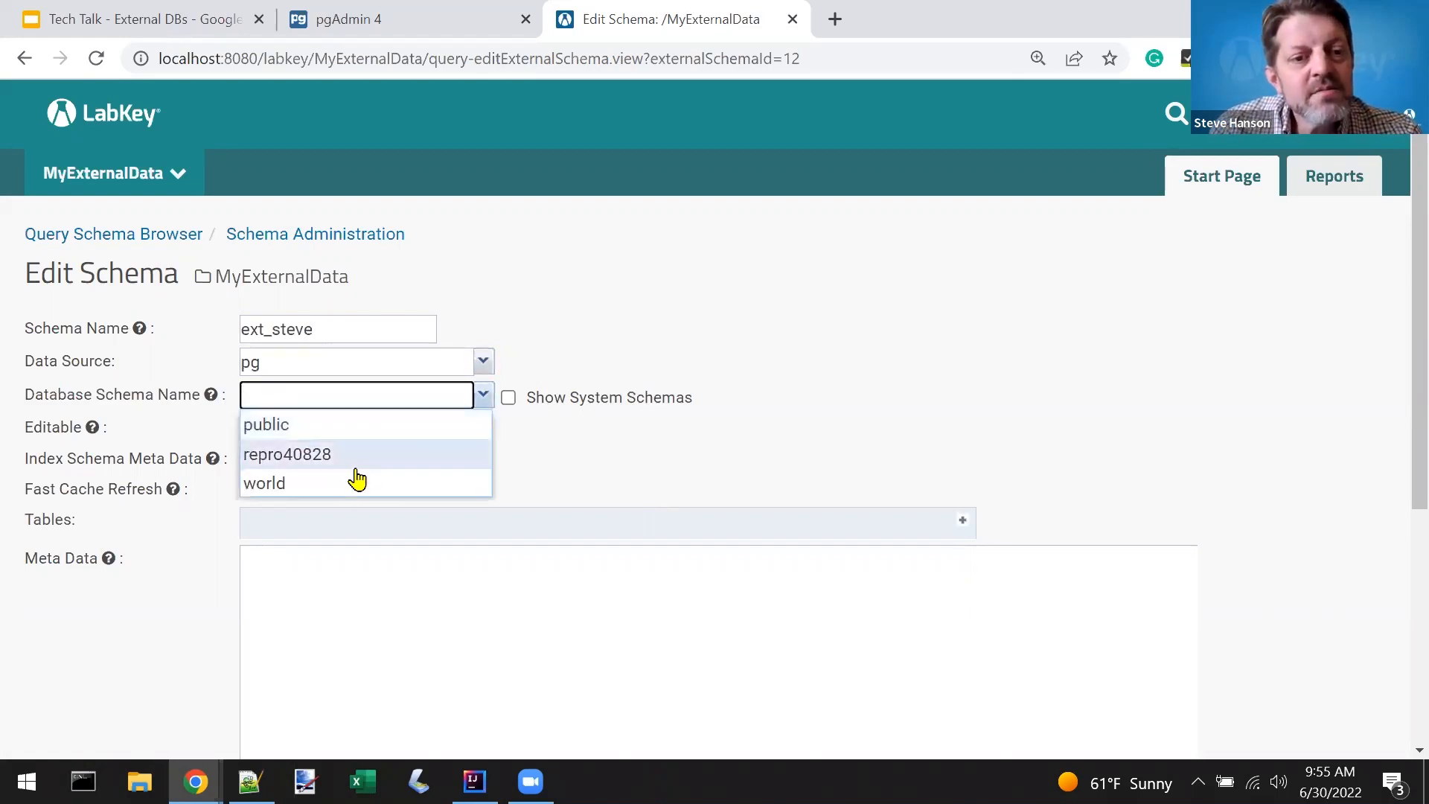
pyautogui.click(344, 491)
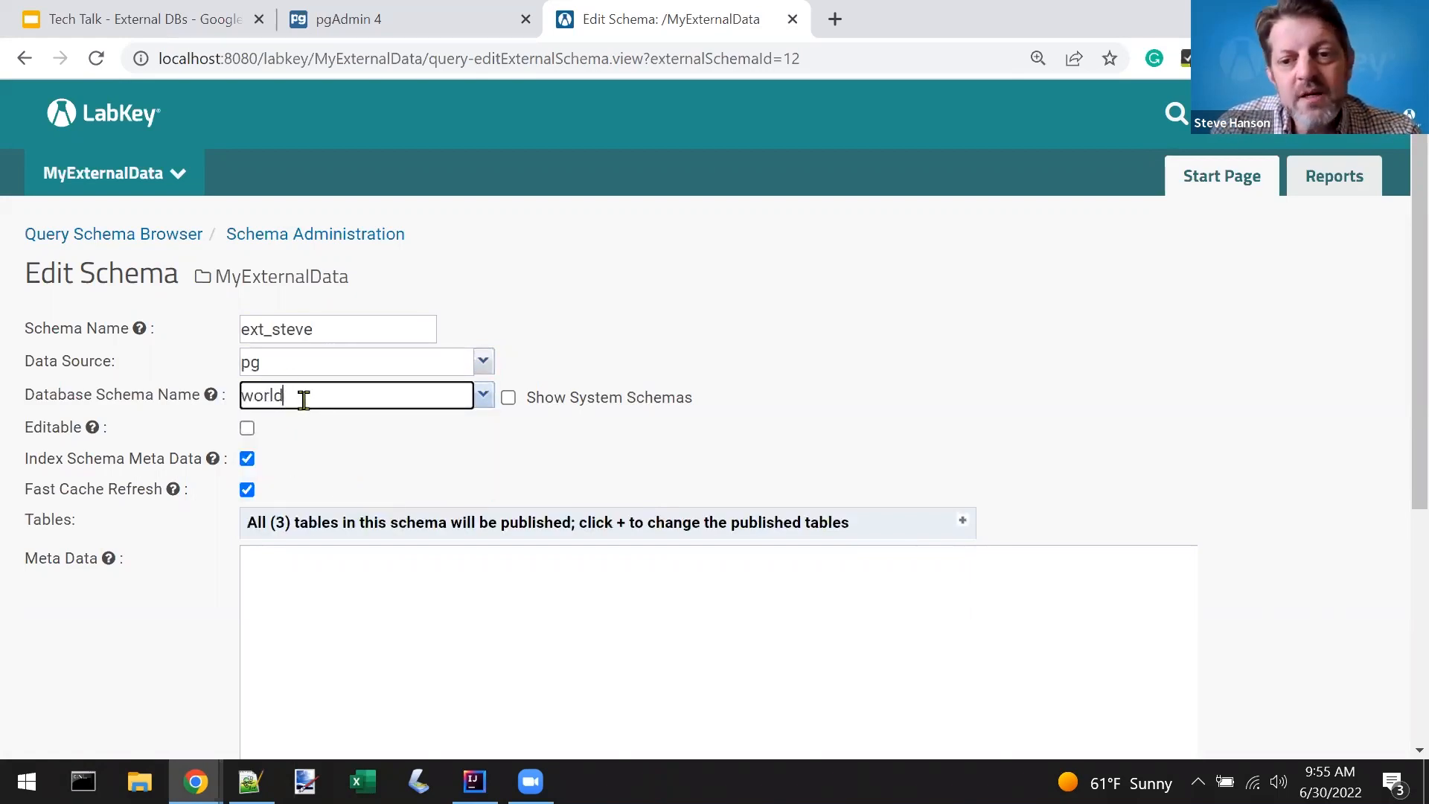
pyautogui.click(963, 521)
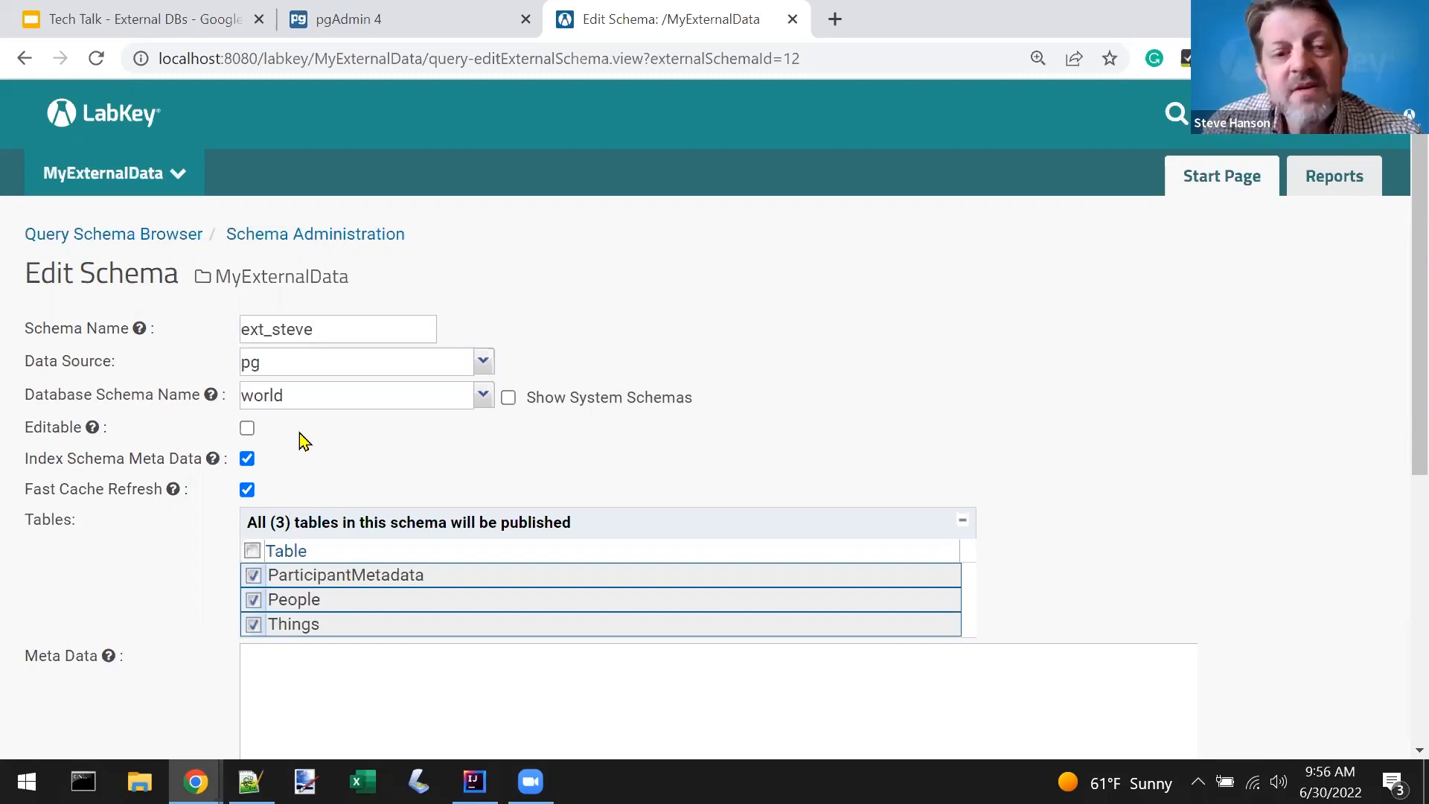
# Try enabling the Editable option and turn it back off, and review the Fast Cache Refresh and Meta Data settings
pyautogui.click(246, 430)
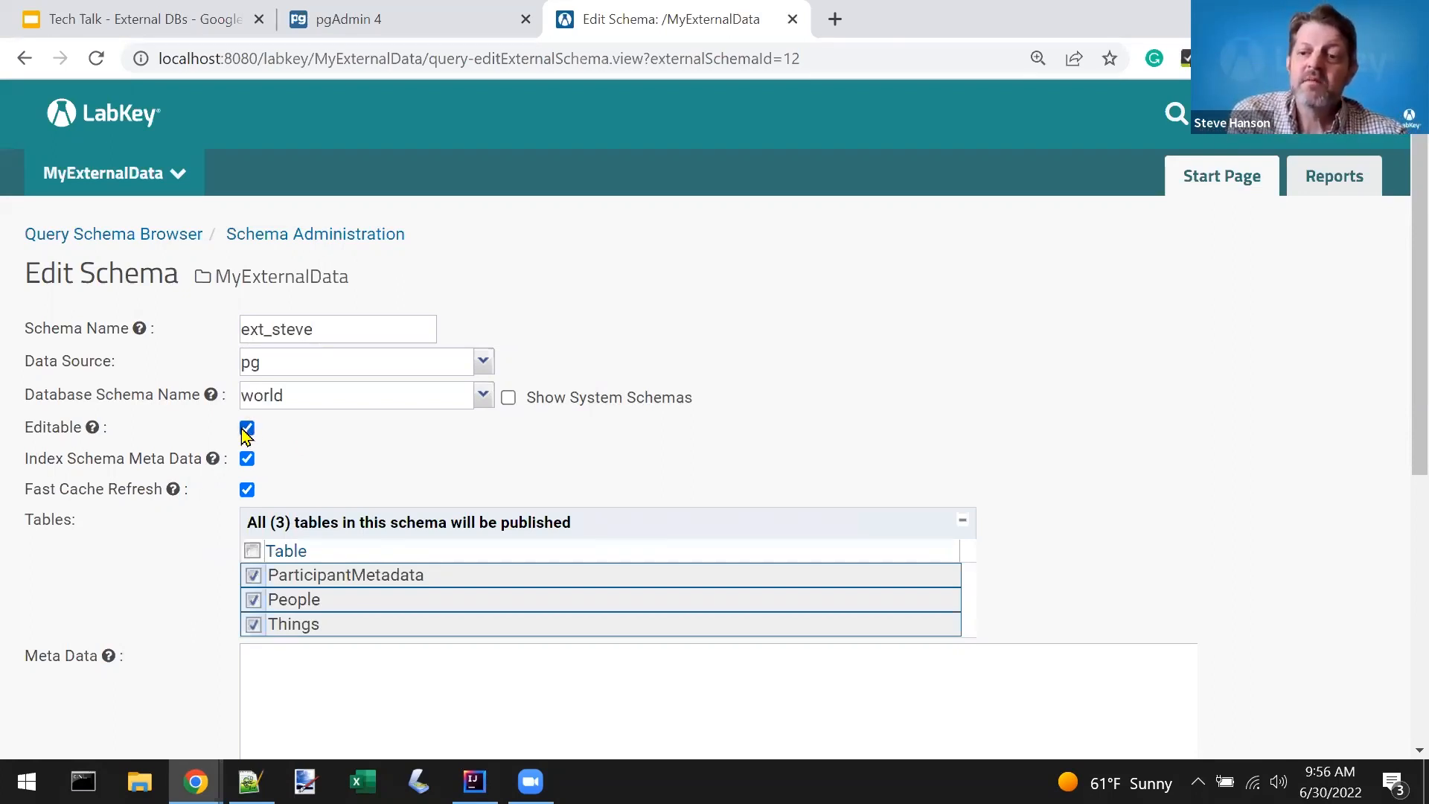
pyautogui.click(245, 431)
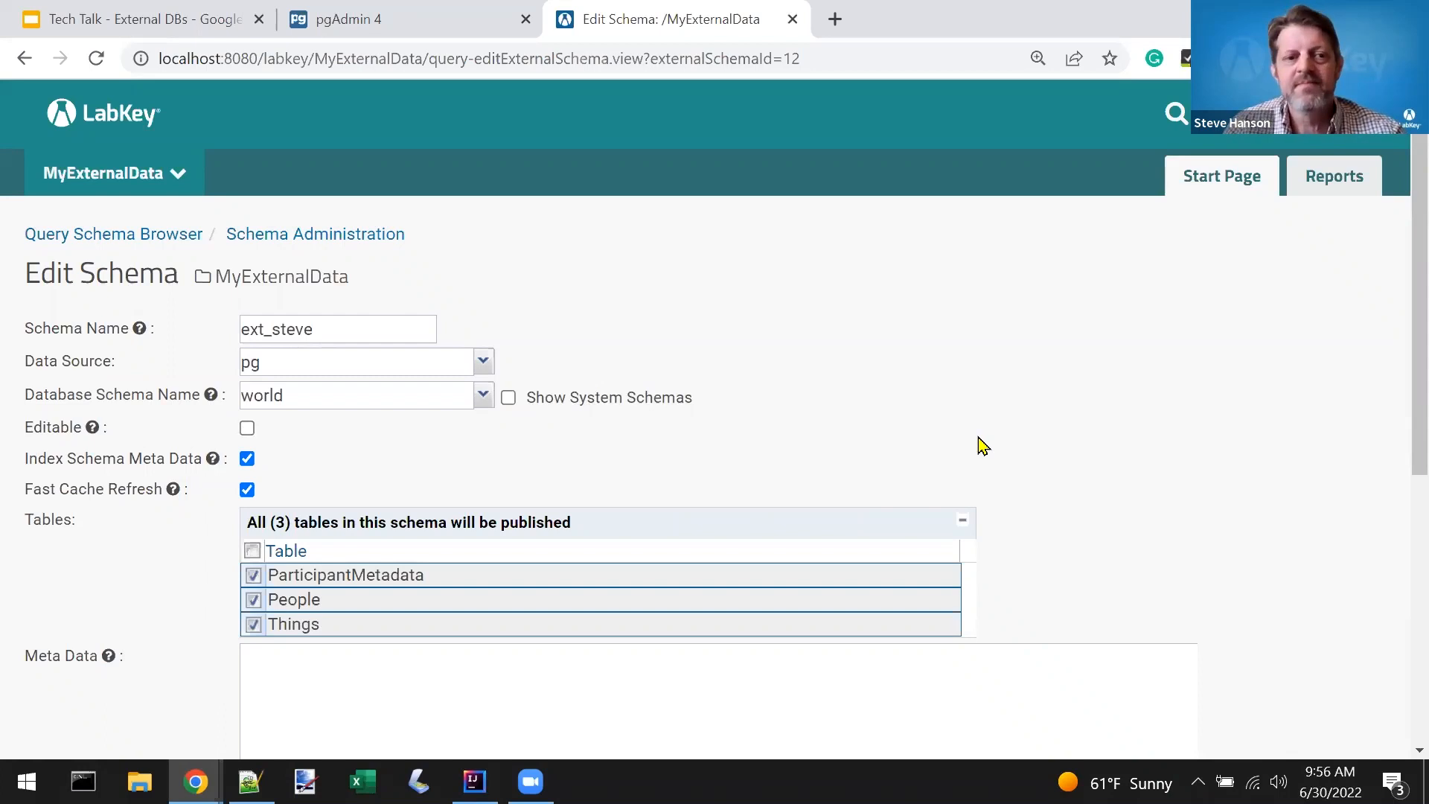
pyautogui.scroll(-2, 980, 444)
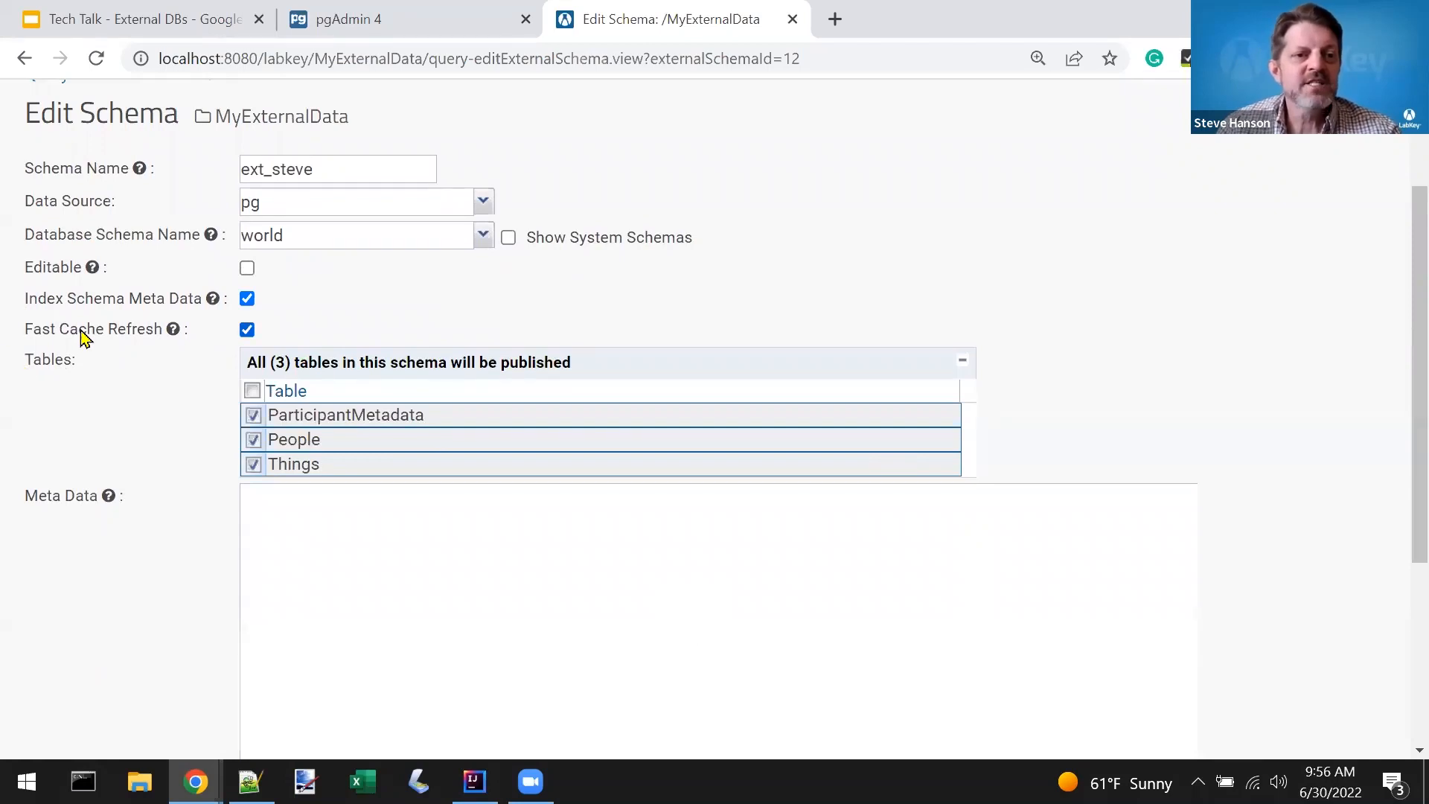
pyautogui.moveTo(177, 336)
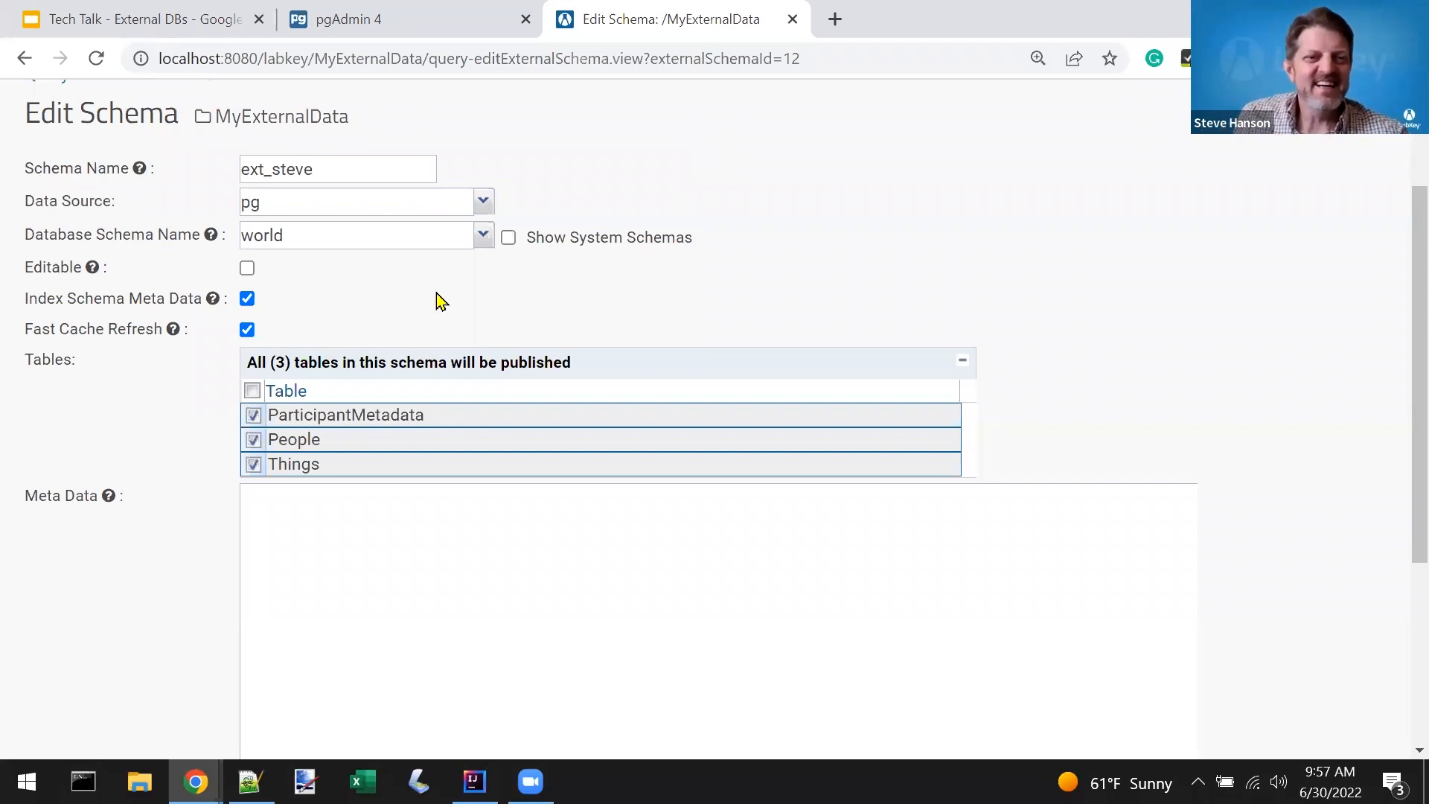
pyautogui.click(346, 547)
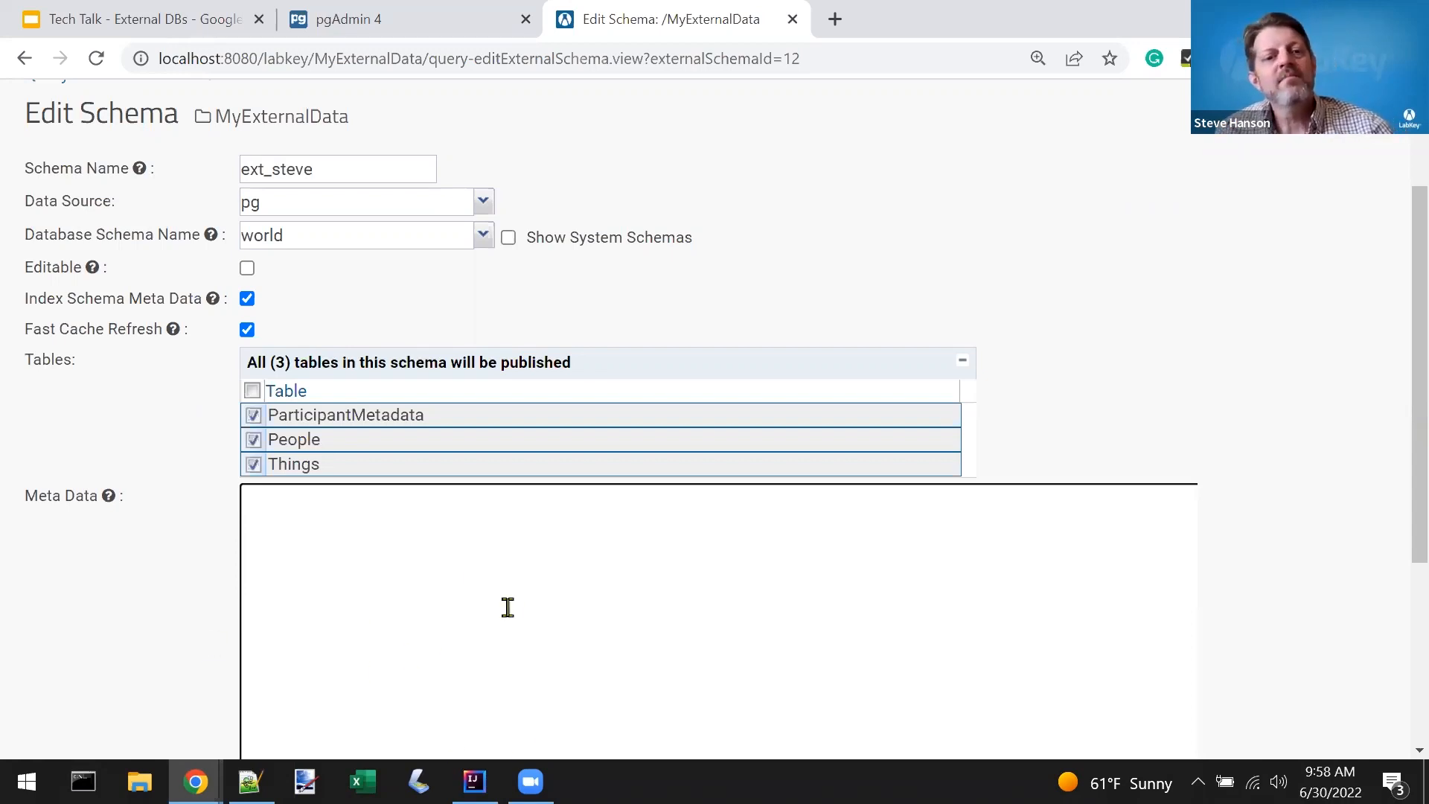
pyautogui.click(145, 661)
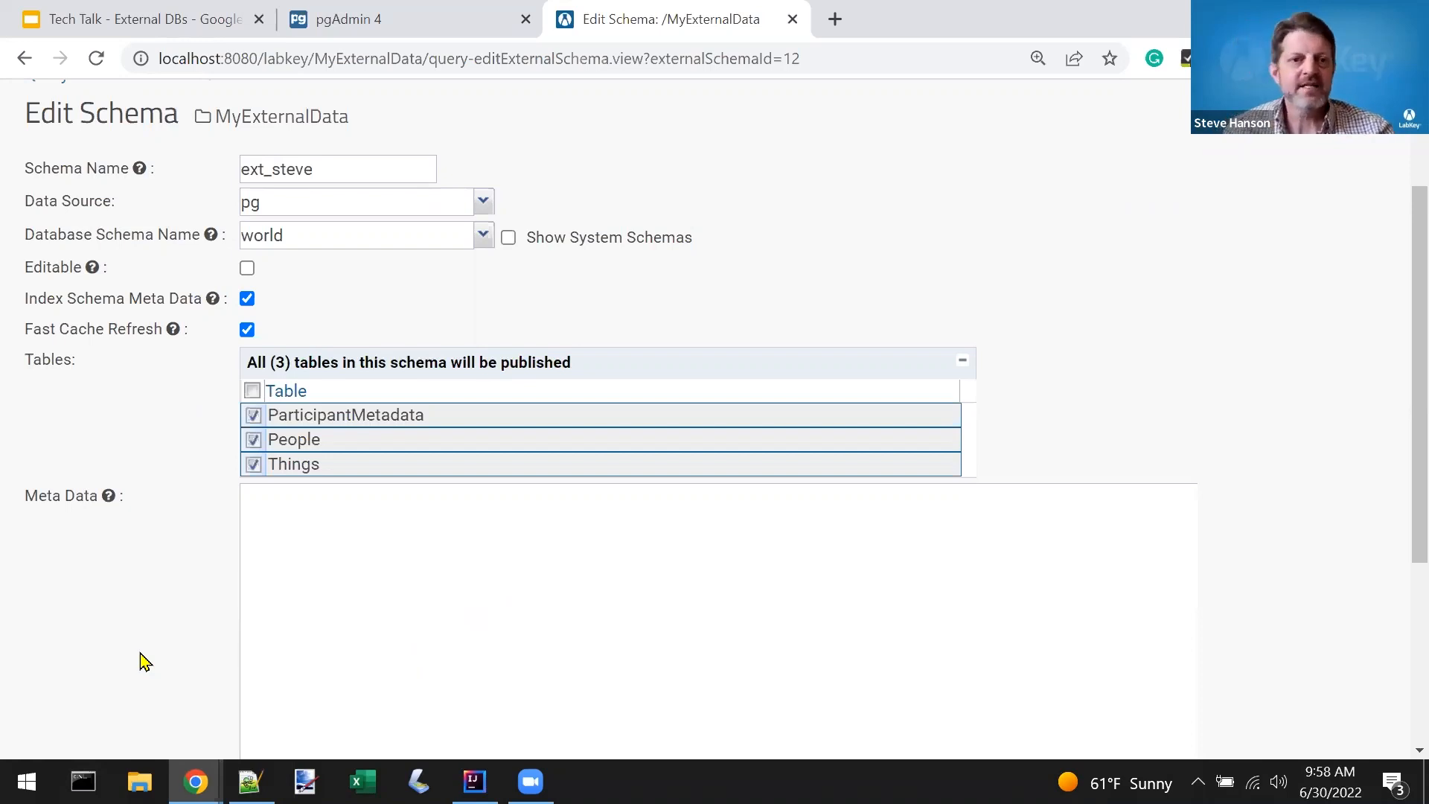
# Review the published tables once more and save the ext_steve external schema settings
pyautogui.scroll(-4, 145, 662)
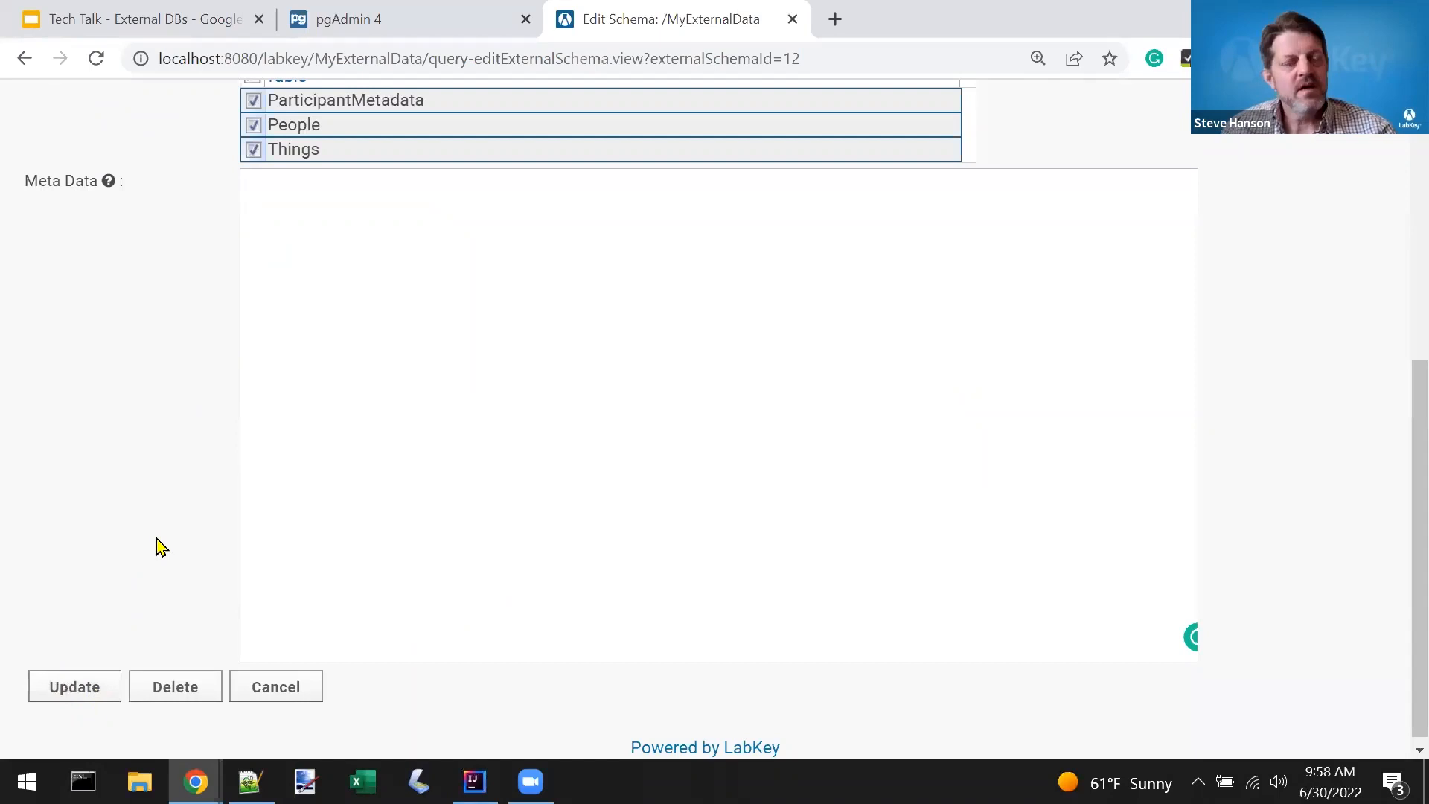
pyautogui.scroll(3, 160, 549)
pyautogui.scroll(-3, 159, 549)
pyautogui.click(75, 722)
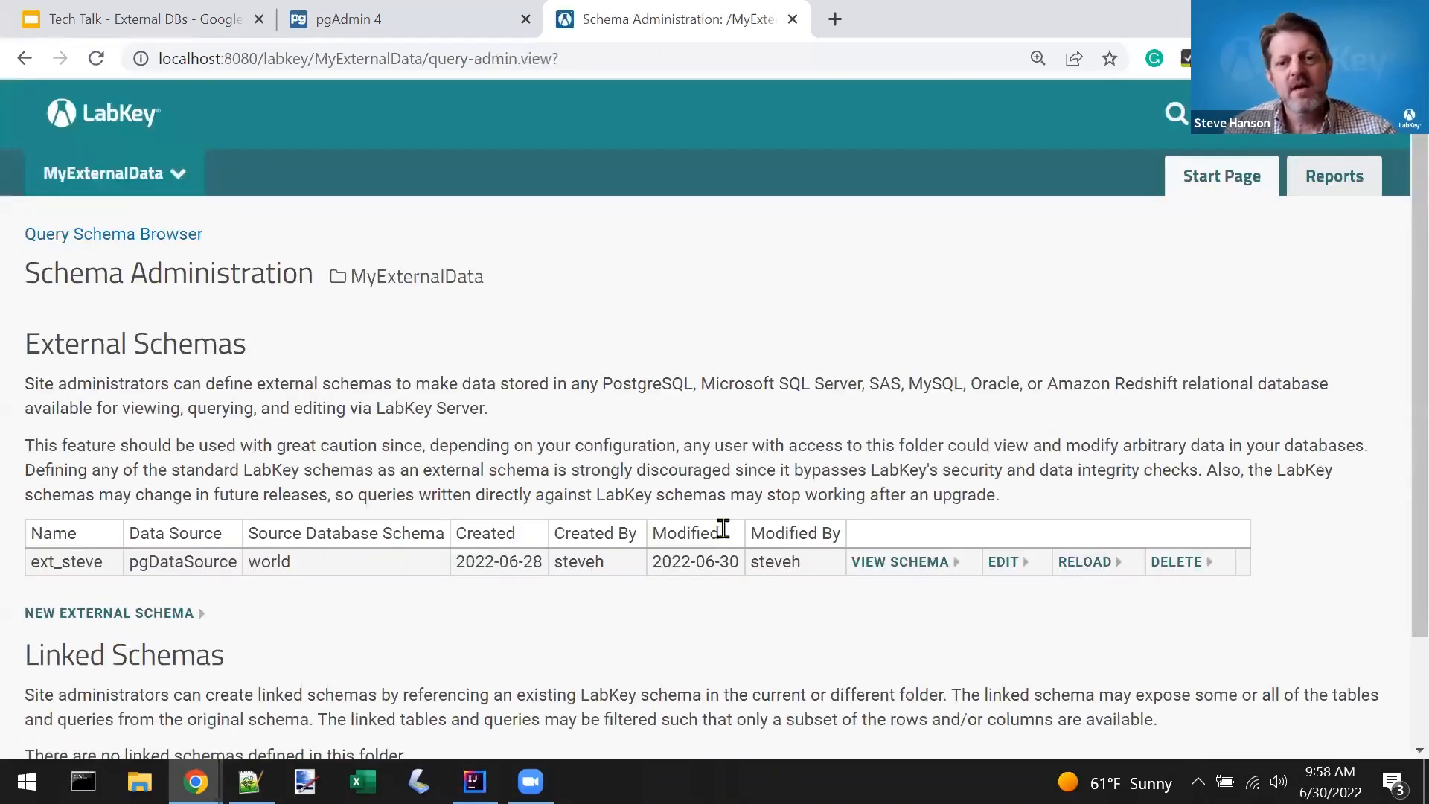
# Highlight the ext_steve entry in Schema Administration and return to the Query Schema Browser to find it under Schemas in pg
pyautogui.moveTo(104, 567); pyautogui.dragTo(25, 574)
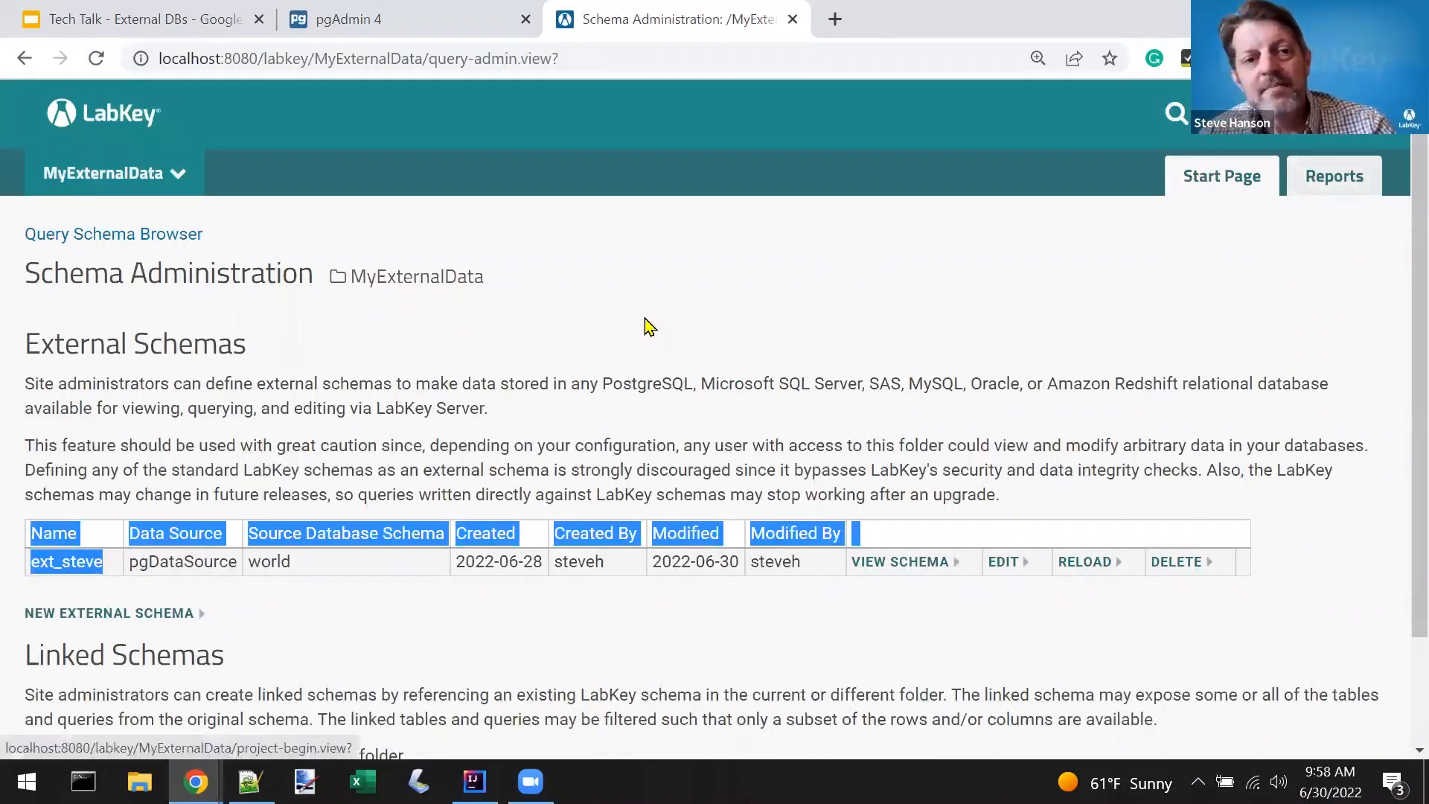
pyautogui.click(171, 235)
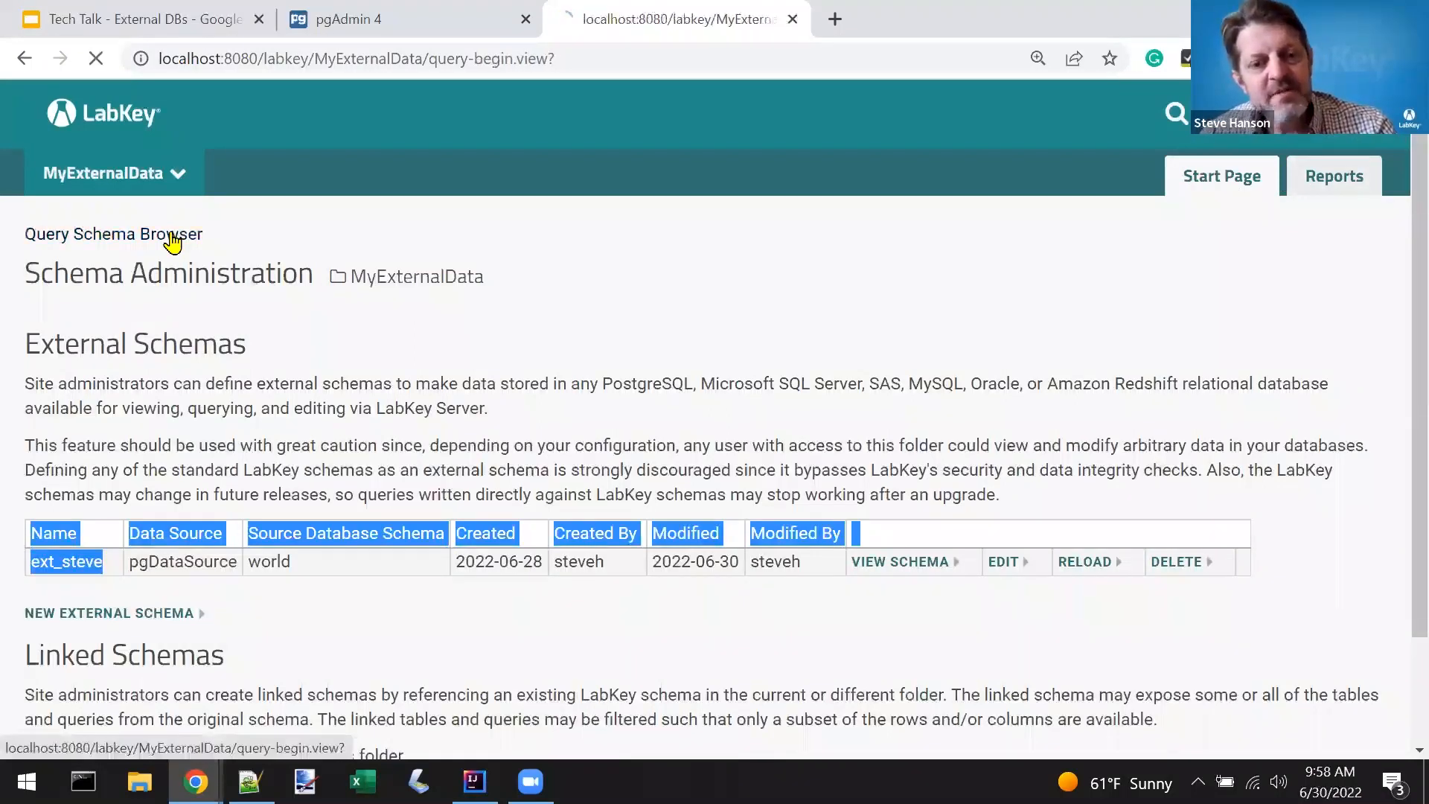
pyautogui.scroll(-3, 195, 537)
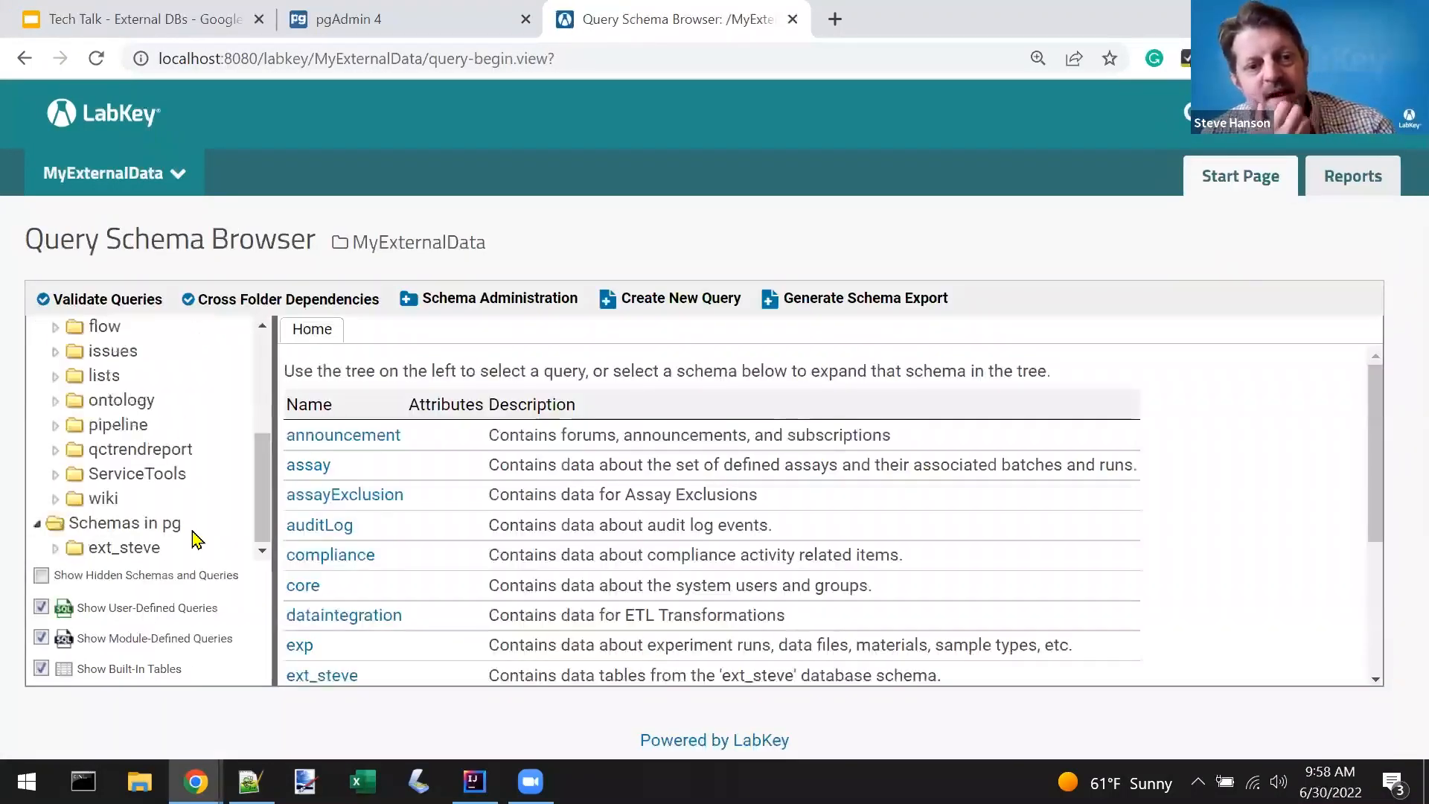
# Open the Start Page grid and sort its rows by Genotype in ascending order
pyautogui.click(1199, 176)
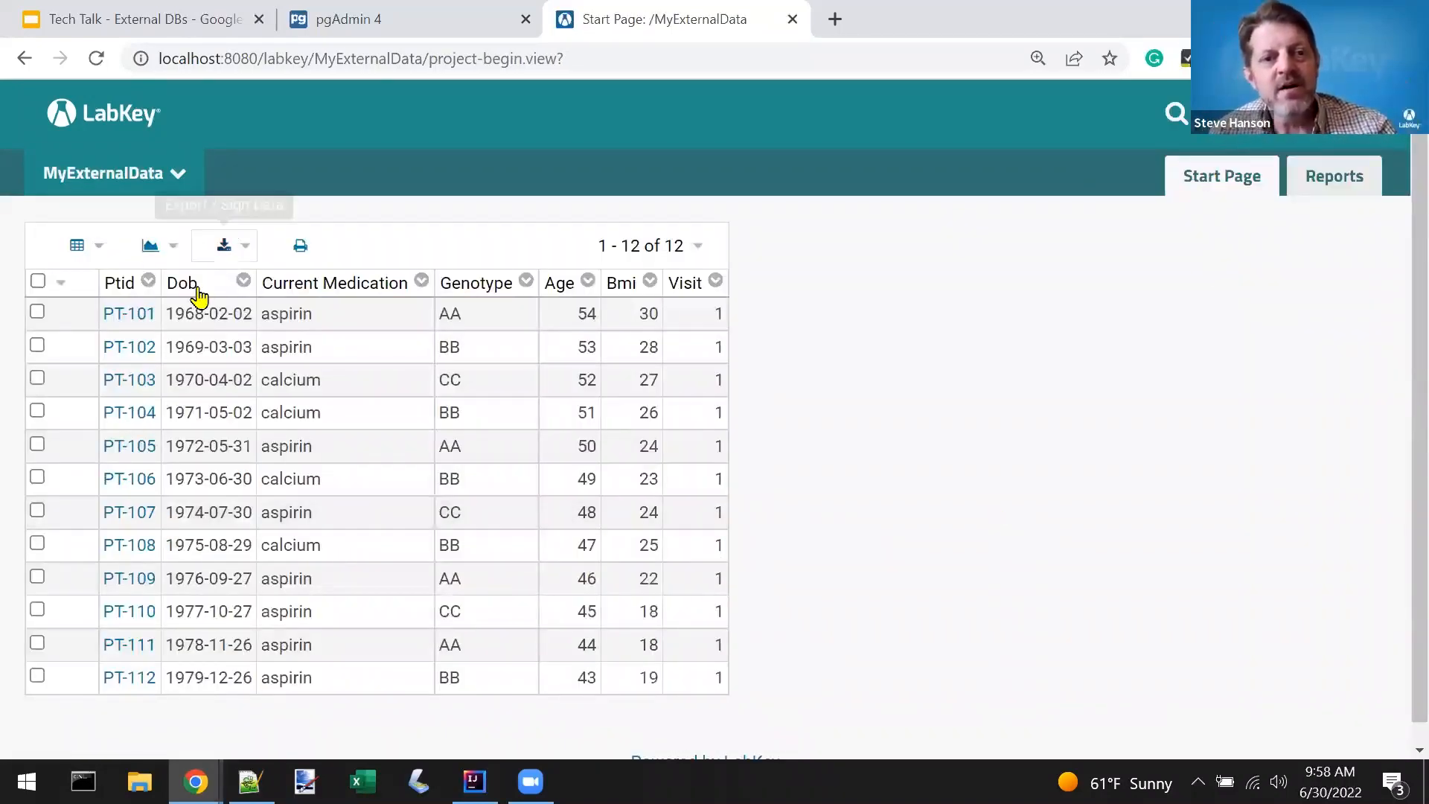
pyautogui.click(477, 291)
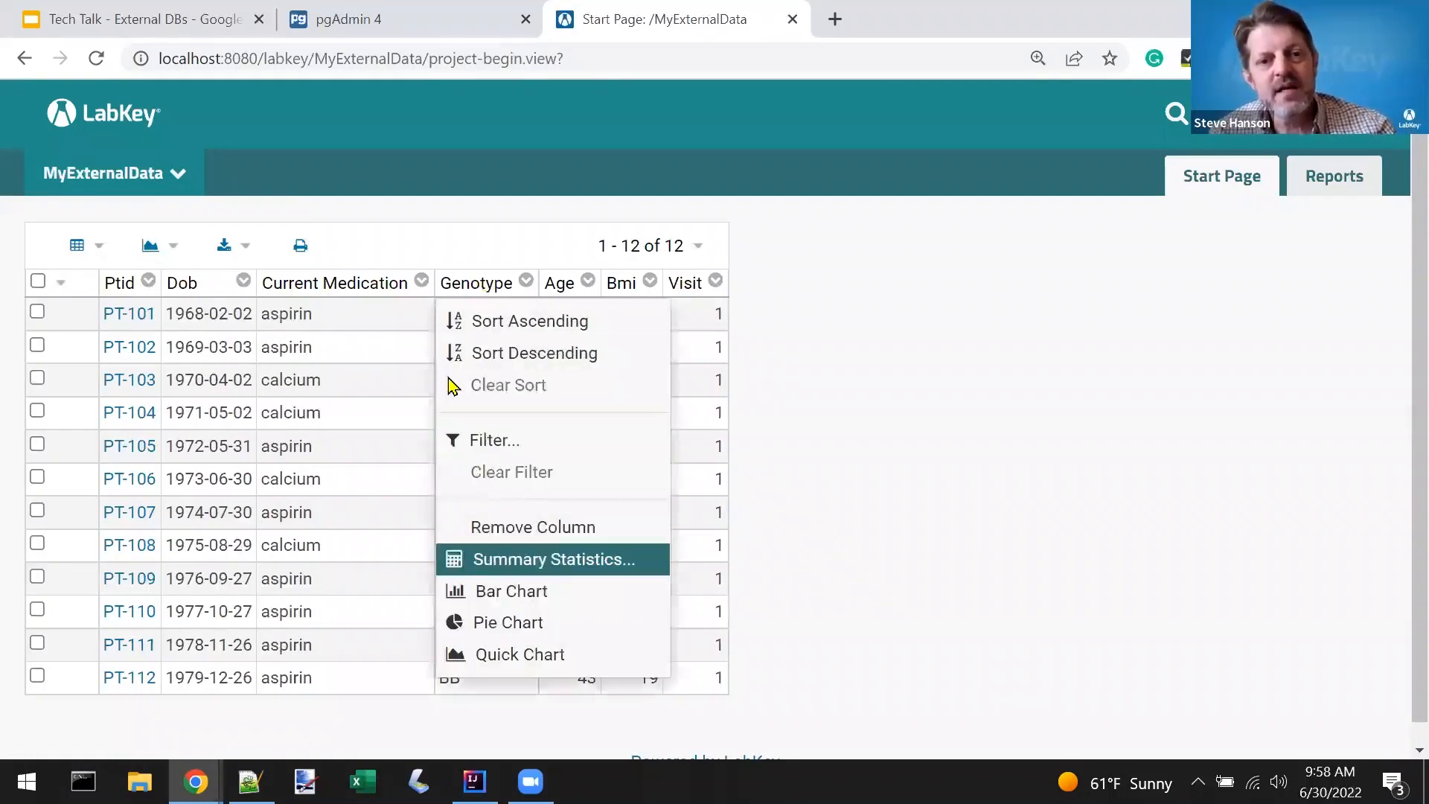
pyautogui.click(470, 326)
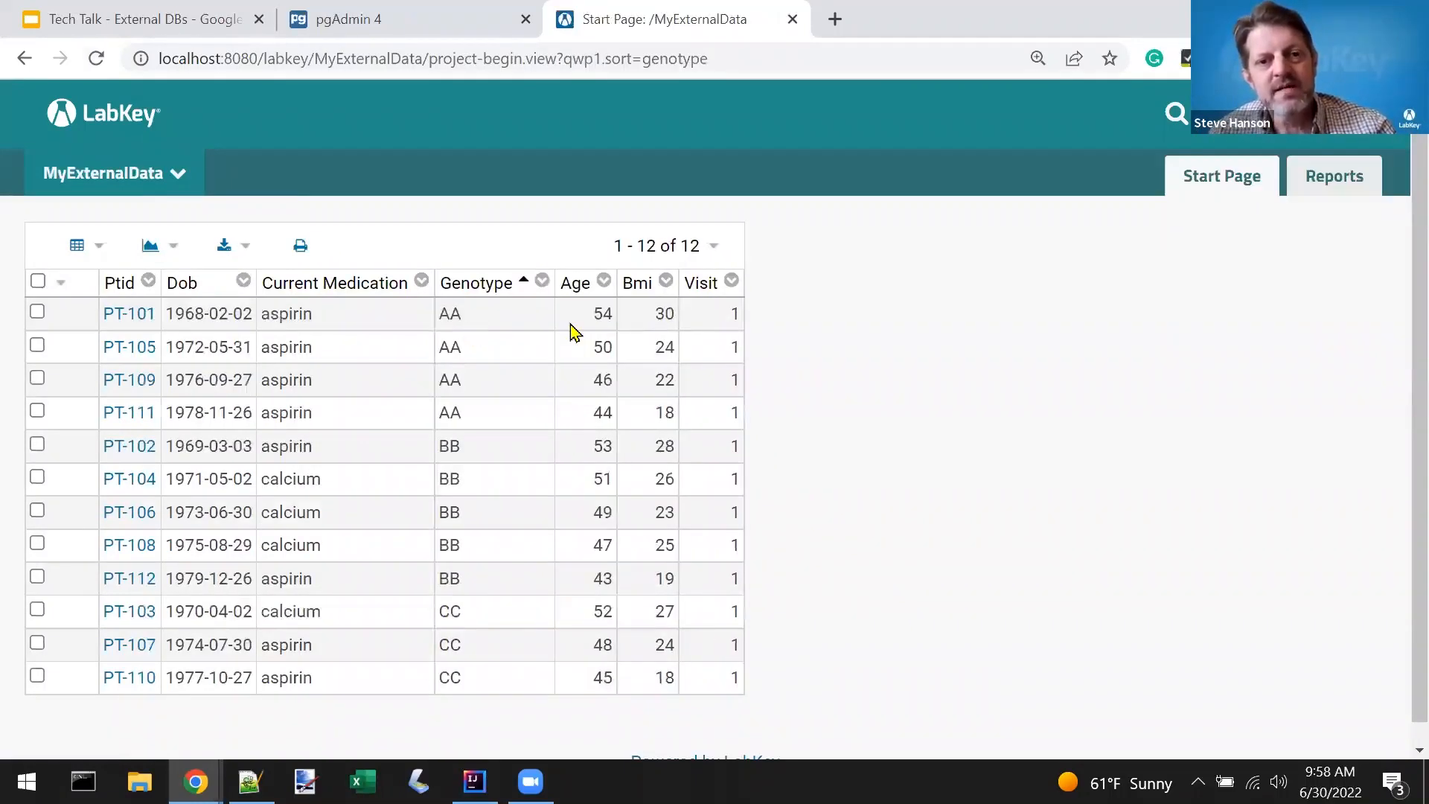
# Filter the participant grid to rows where Age is 43 or 44
pyautogui.click(565, 285)
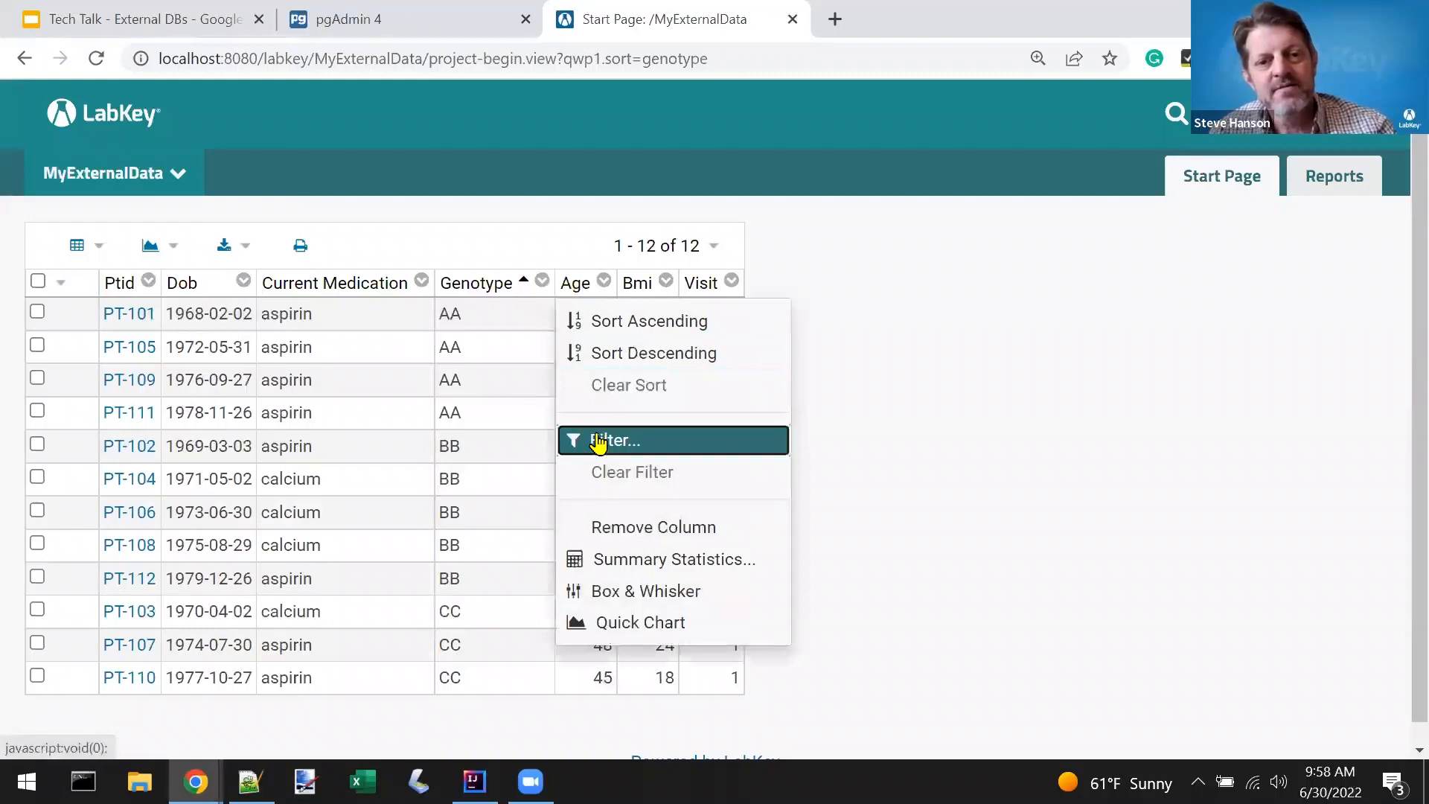
pyautogui.click(598, 442)
pyautogui.click(519, 358)
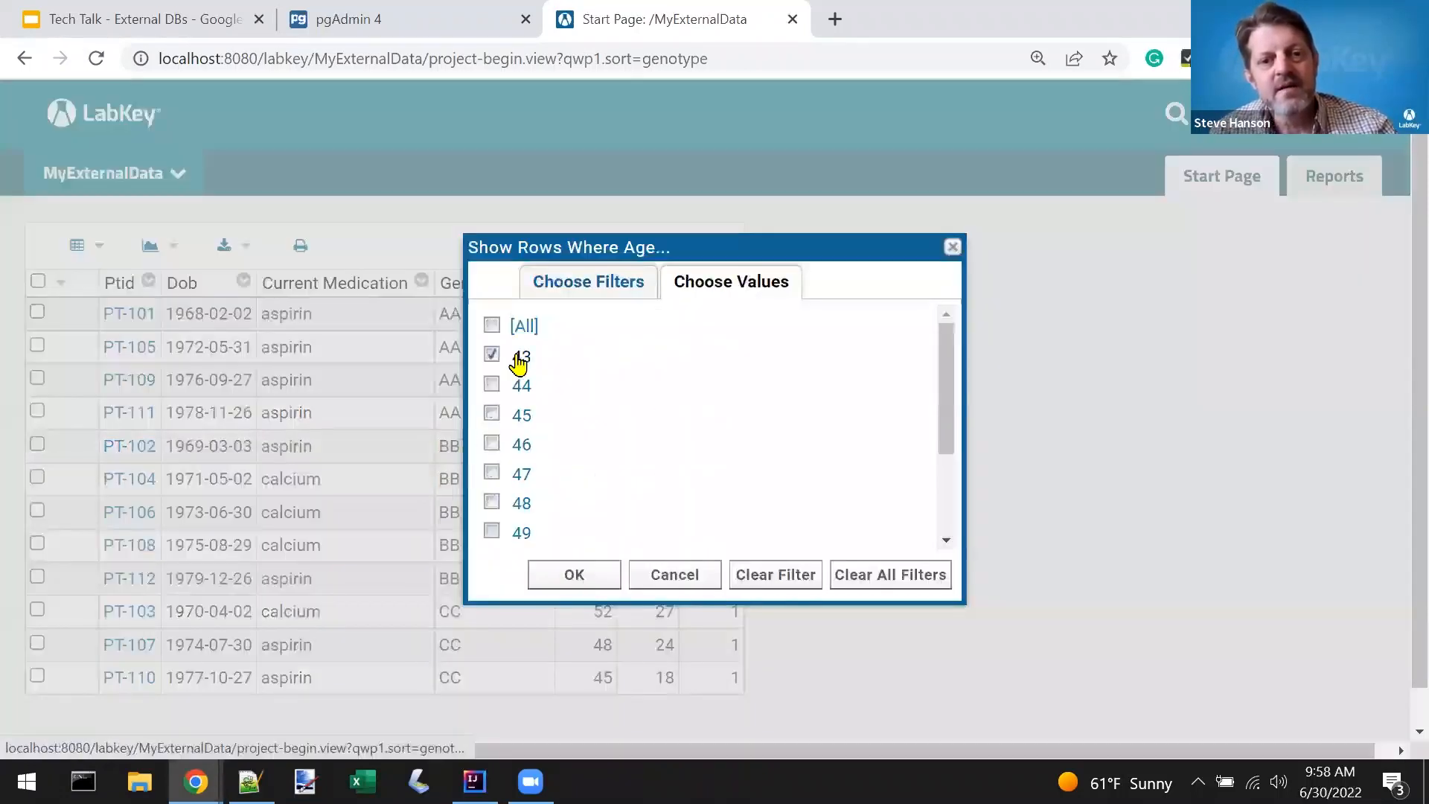
pyautogui.click(521, 389)
pyautogui.click(493, 355)
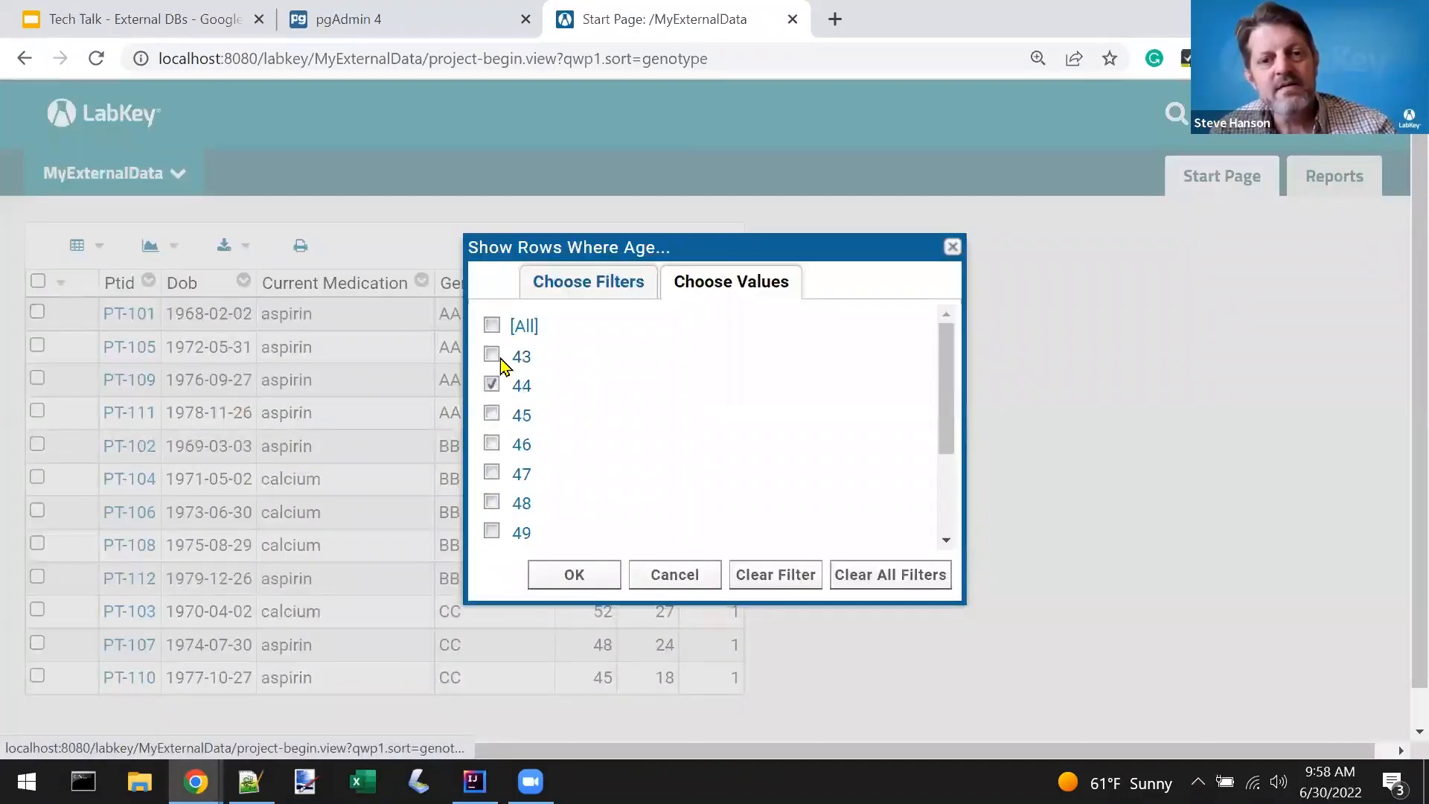
pyautogui.click(559, 581)
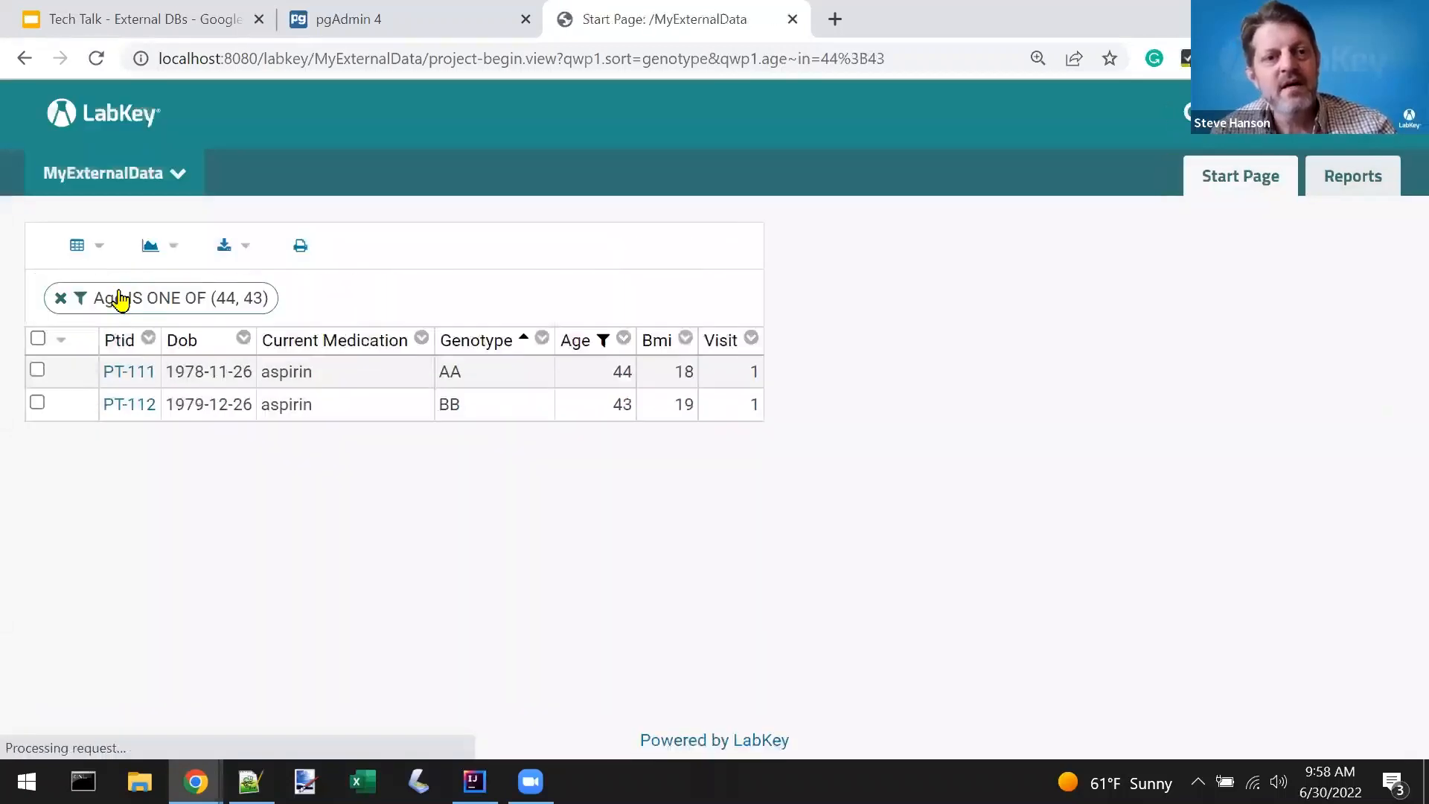
# Look over the grid's chart and report options and the filtered page's URL, and remove the Age filter
pyautogui.click(170, 252)
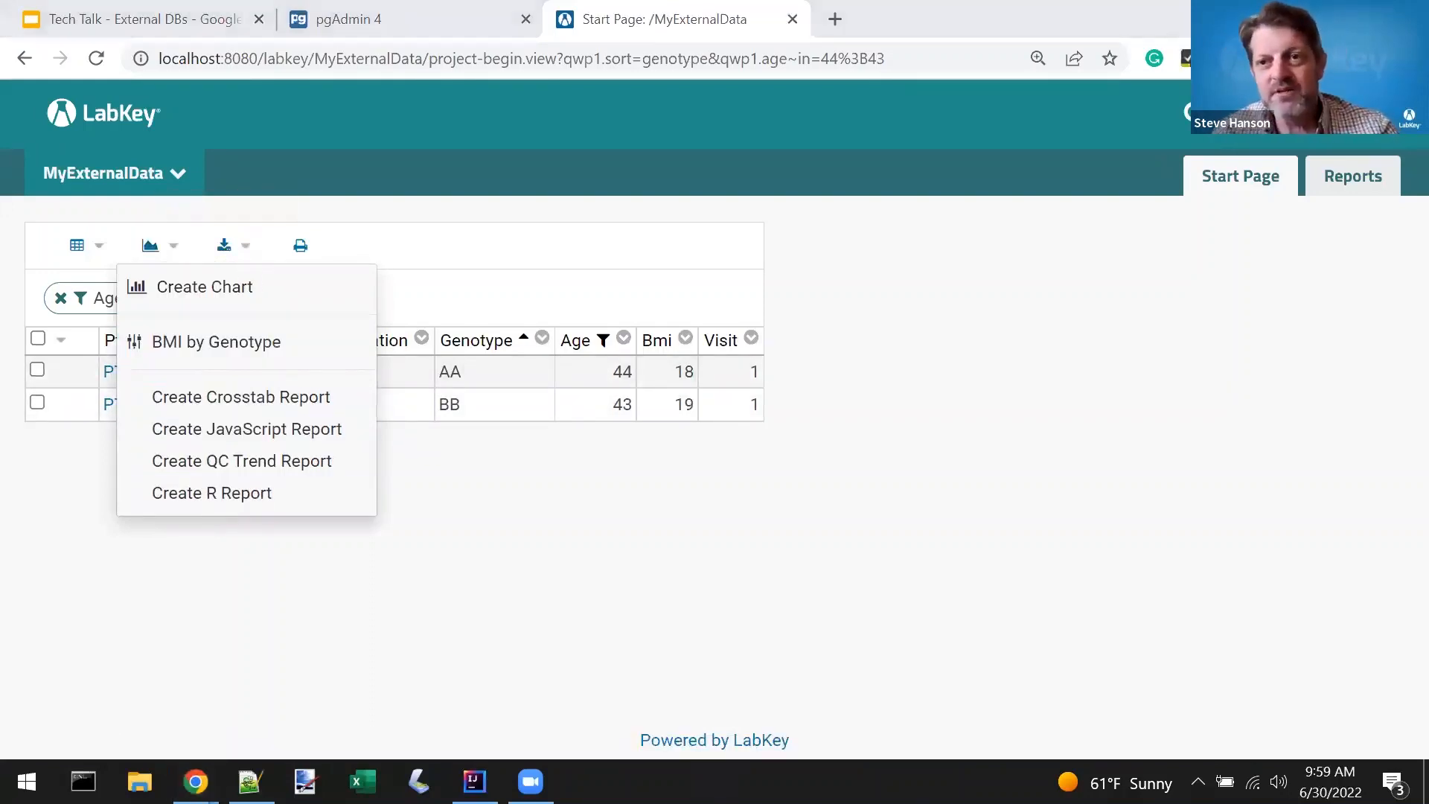
pyautogui.click(456, 64)
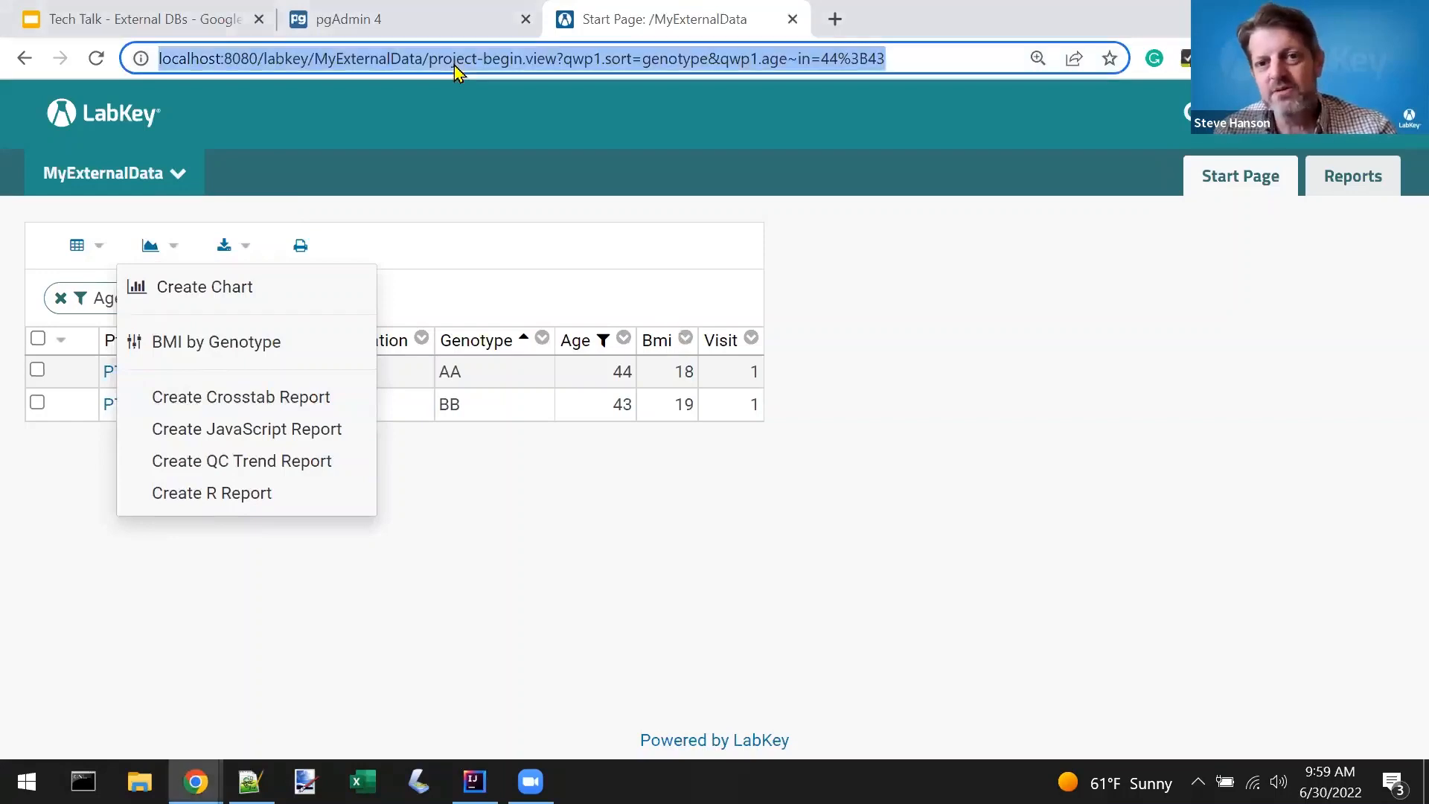
pyautogui.click(444, 496)
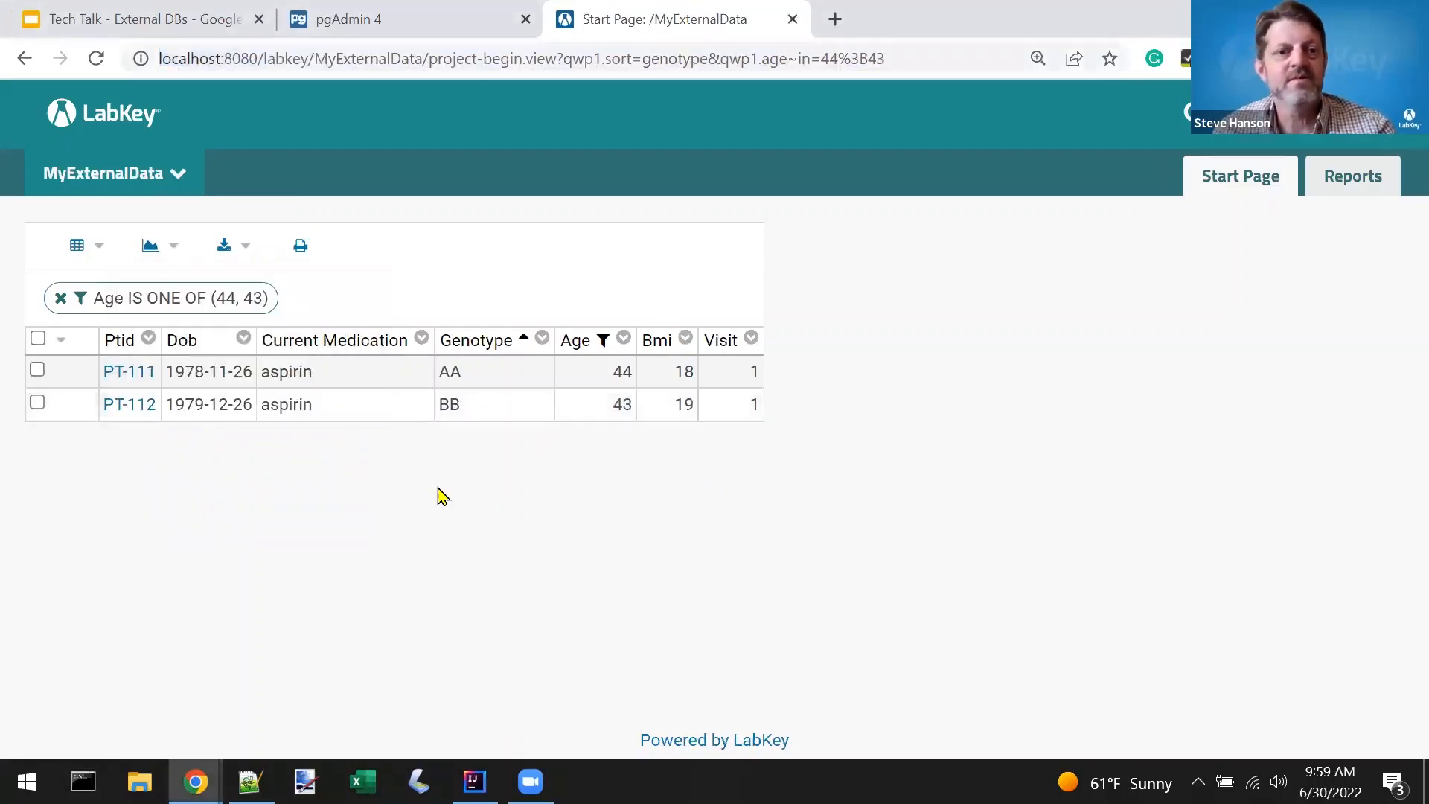
pyautogui.click(60, 299)
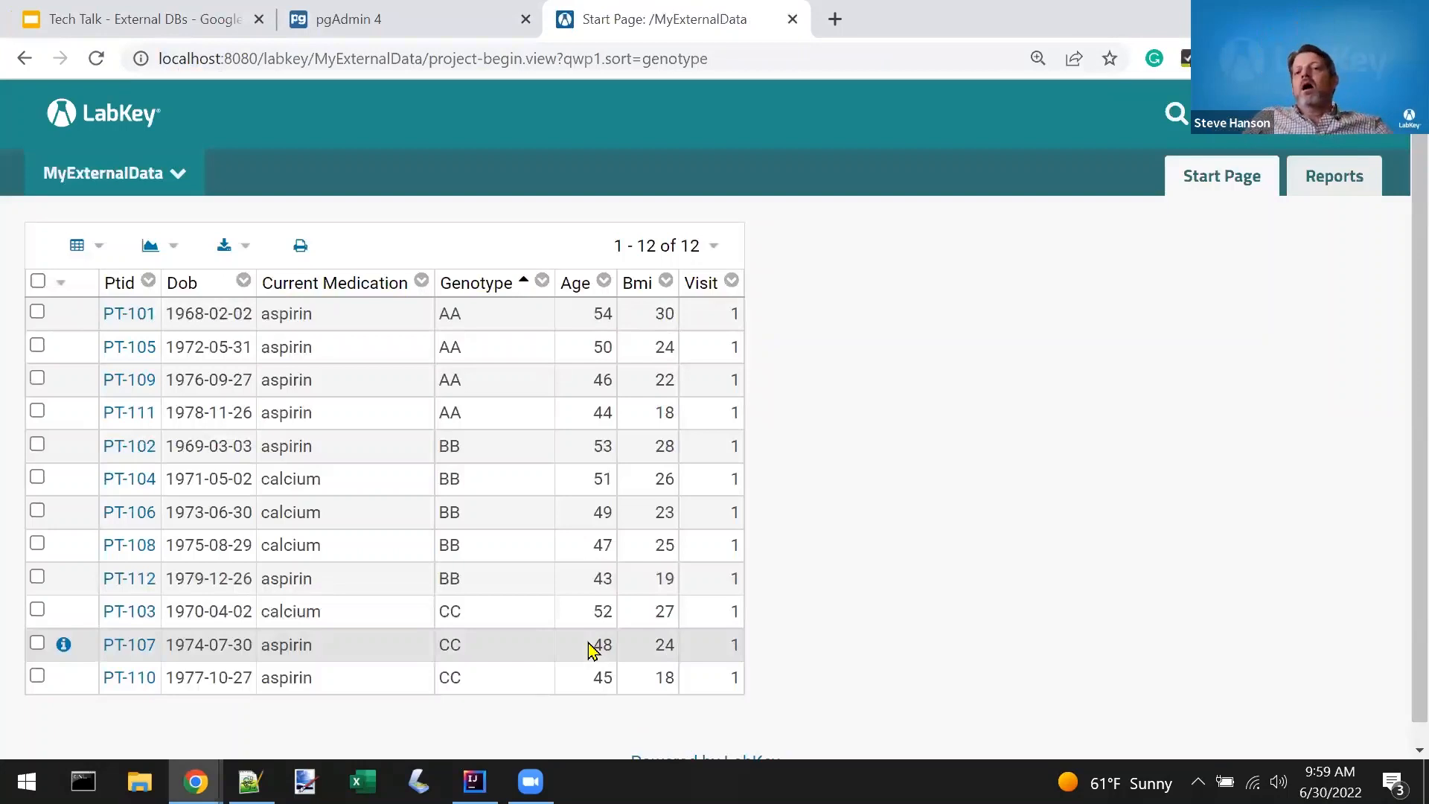
# View the ParticipantMetadata box plot of Bmi on the Reports page
pyautogui.click(1334, 178)
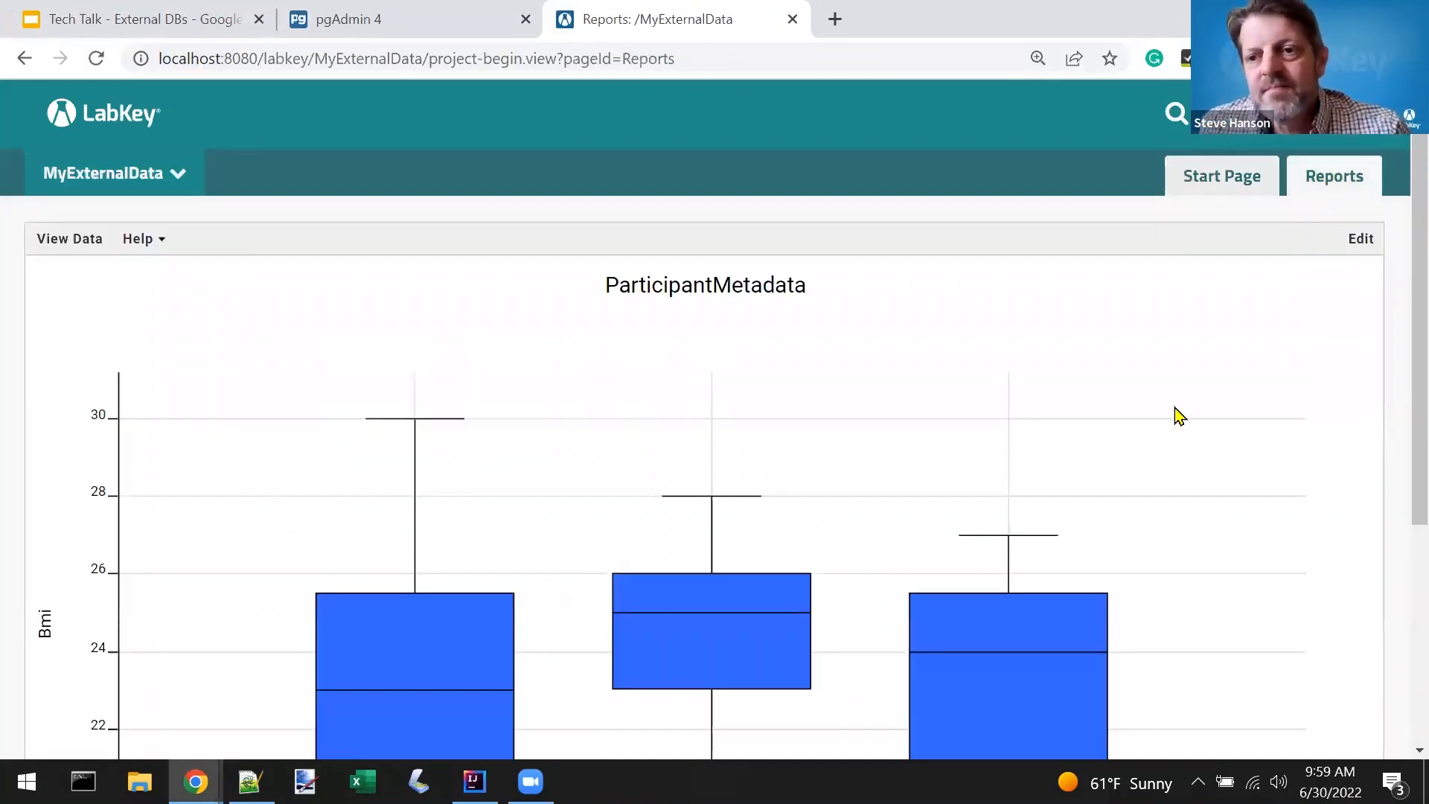
pyautogui.scroll(-2, 1104, 460)
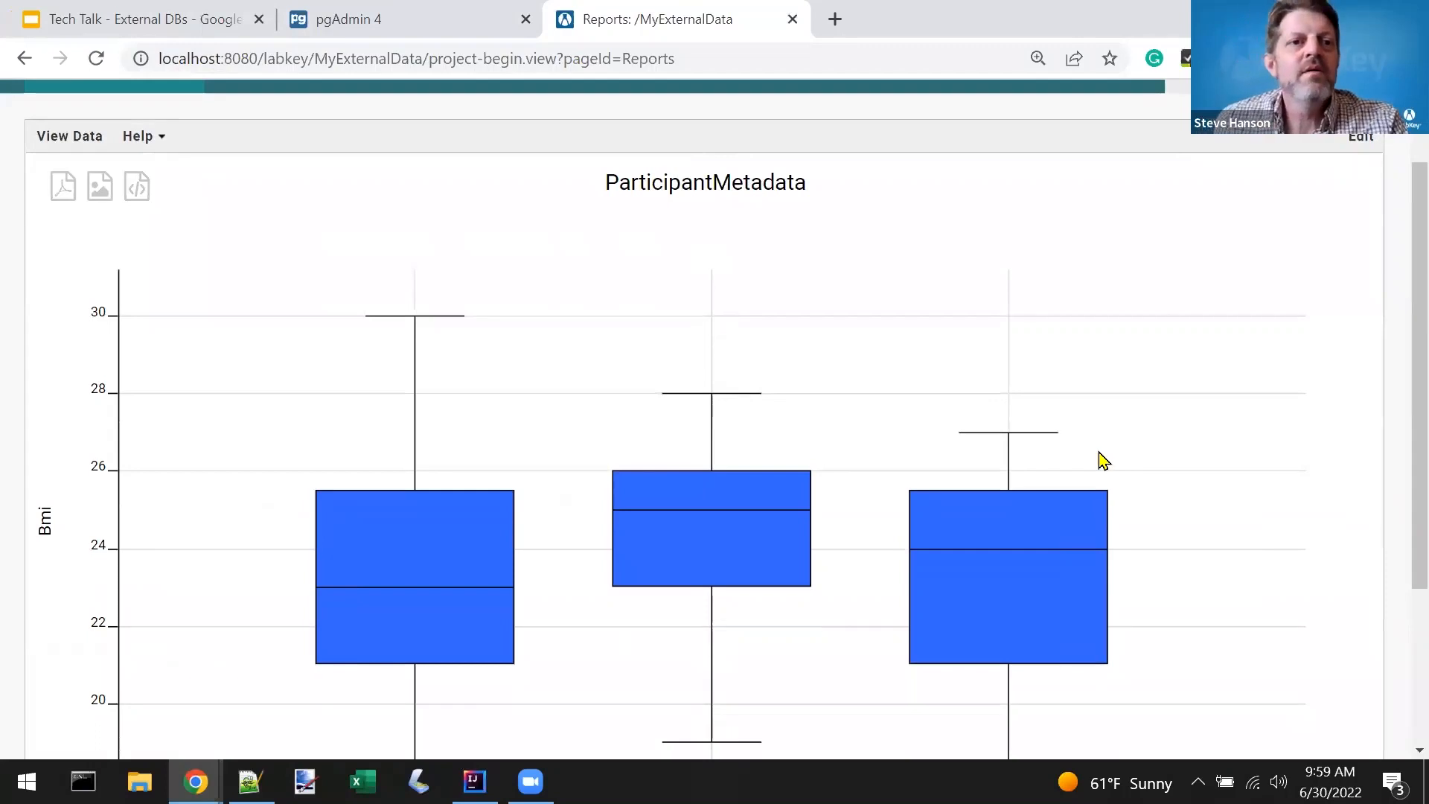
# Switch to the Google Slides presentation to check the Demo slide, and return to the LabKey Reports page
pyautogui.hotkey('ctrl', '1')
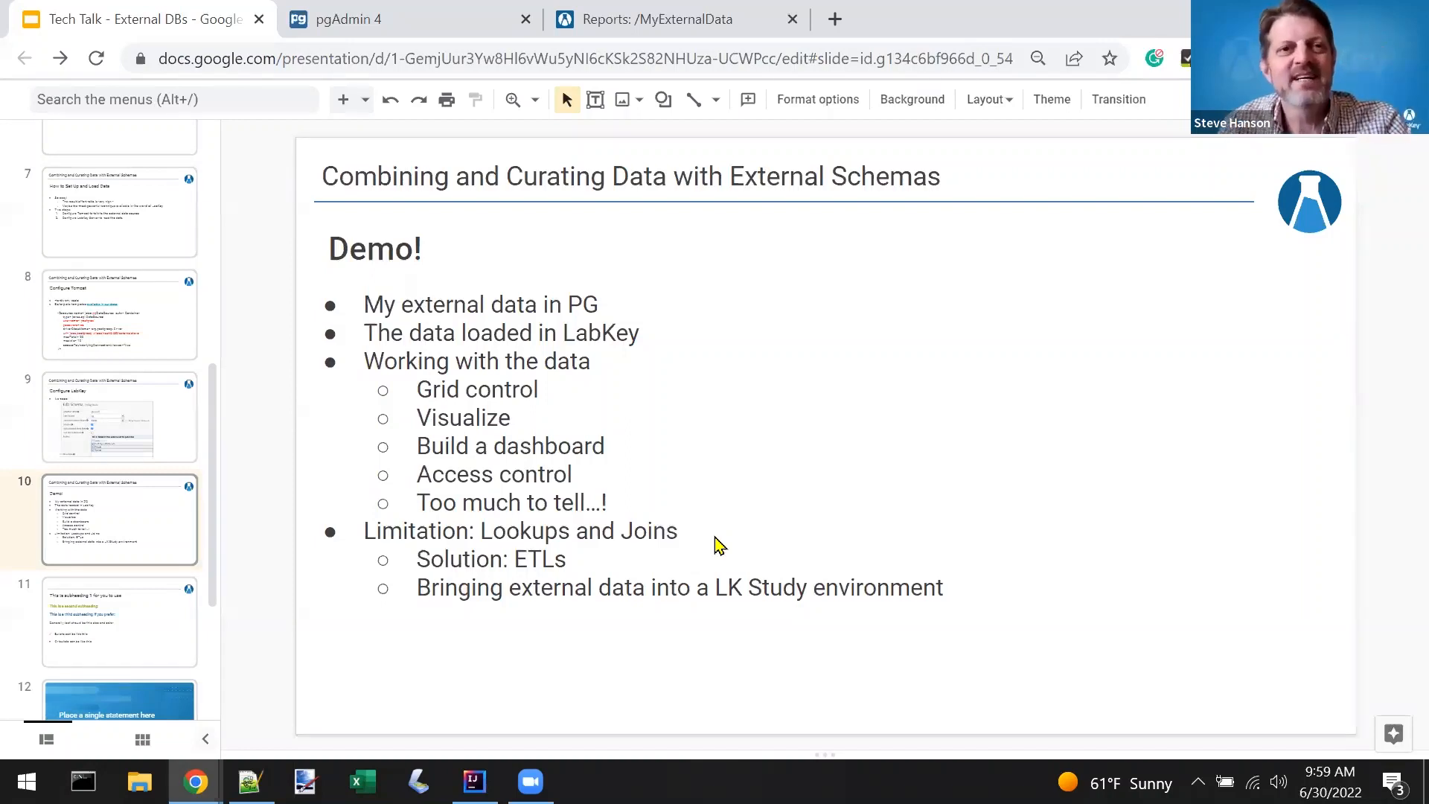
pyautogui.hotkey('ctrl', 'Tab')
pyautogui.hotkey('ctrl', 'Tab')
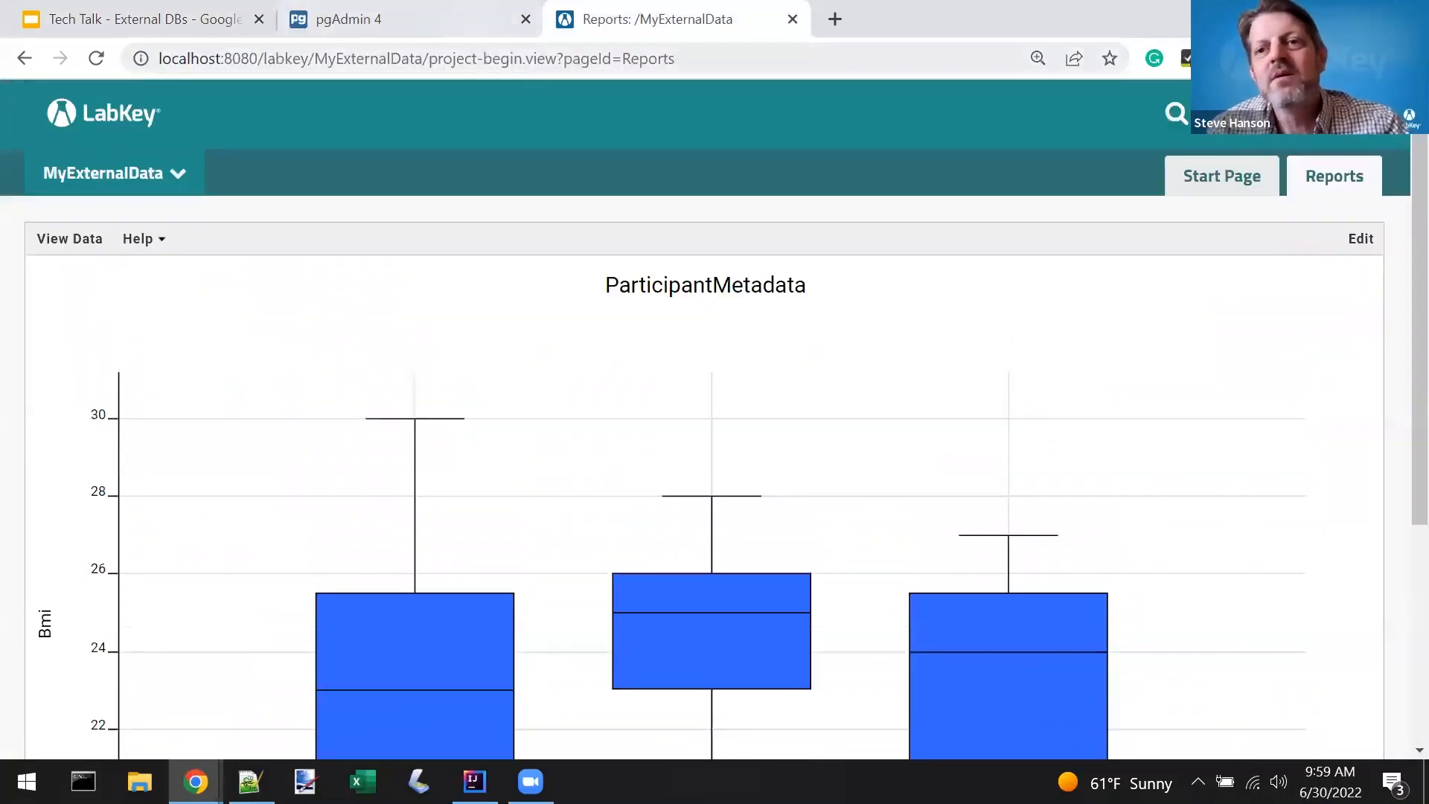
# Go to the Query module and collapse both Schemas in labkey and Schemas in pg in the schema tree
pyautogui.click(1258, 113)
pyautogui.click(1147, 446)
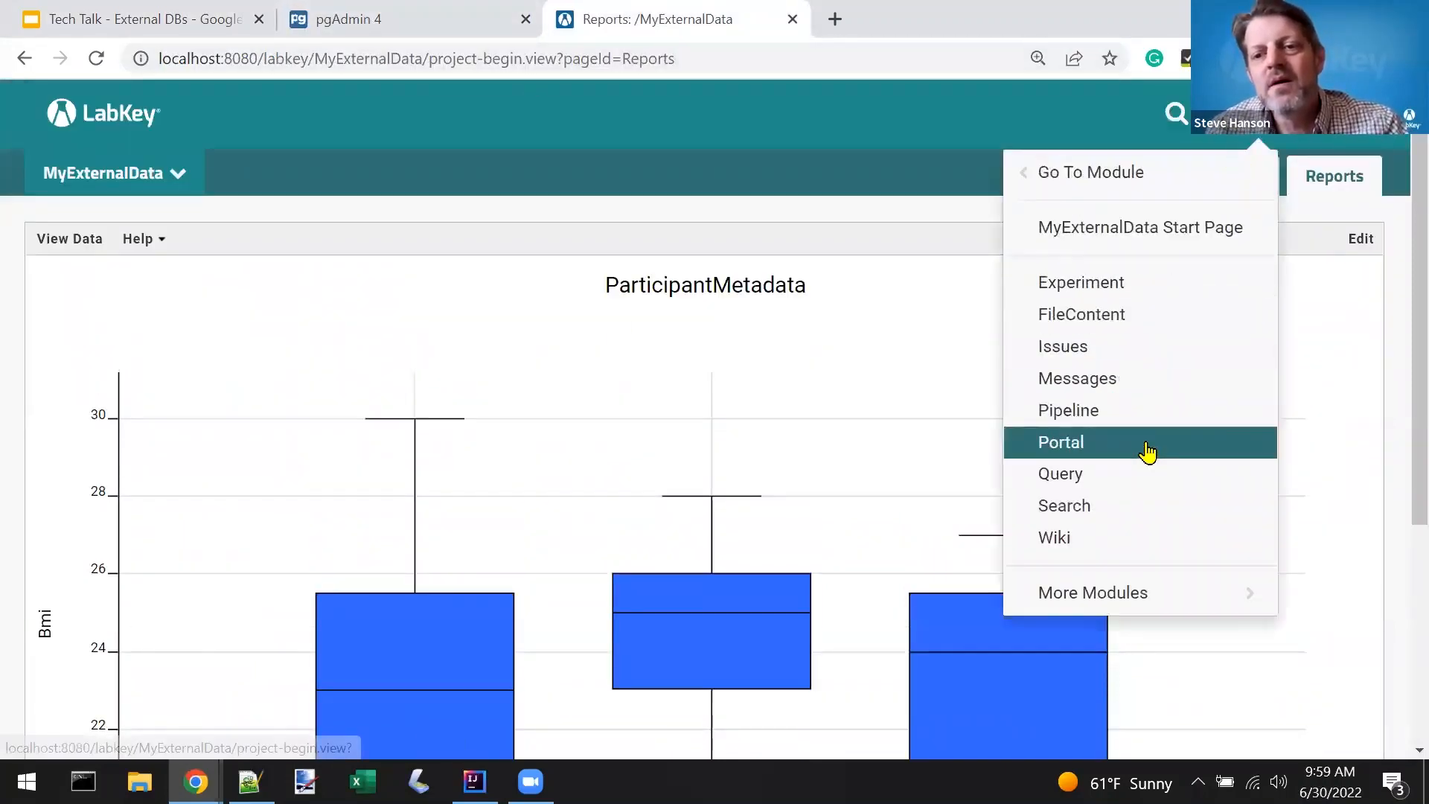
pyautogui.click(1103, 477)
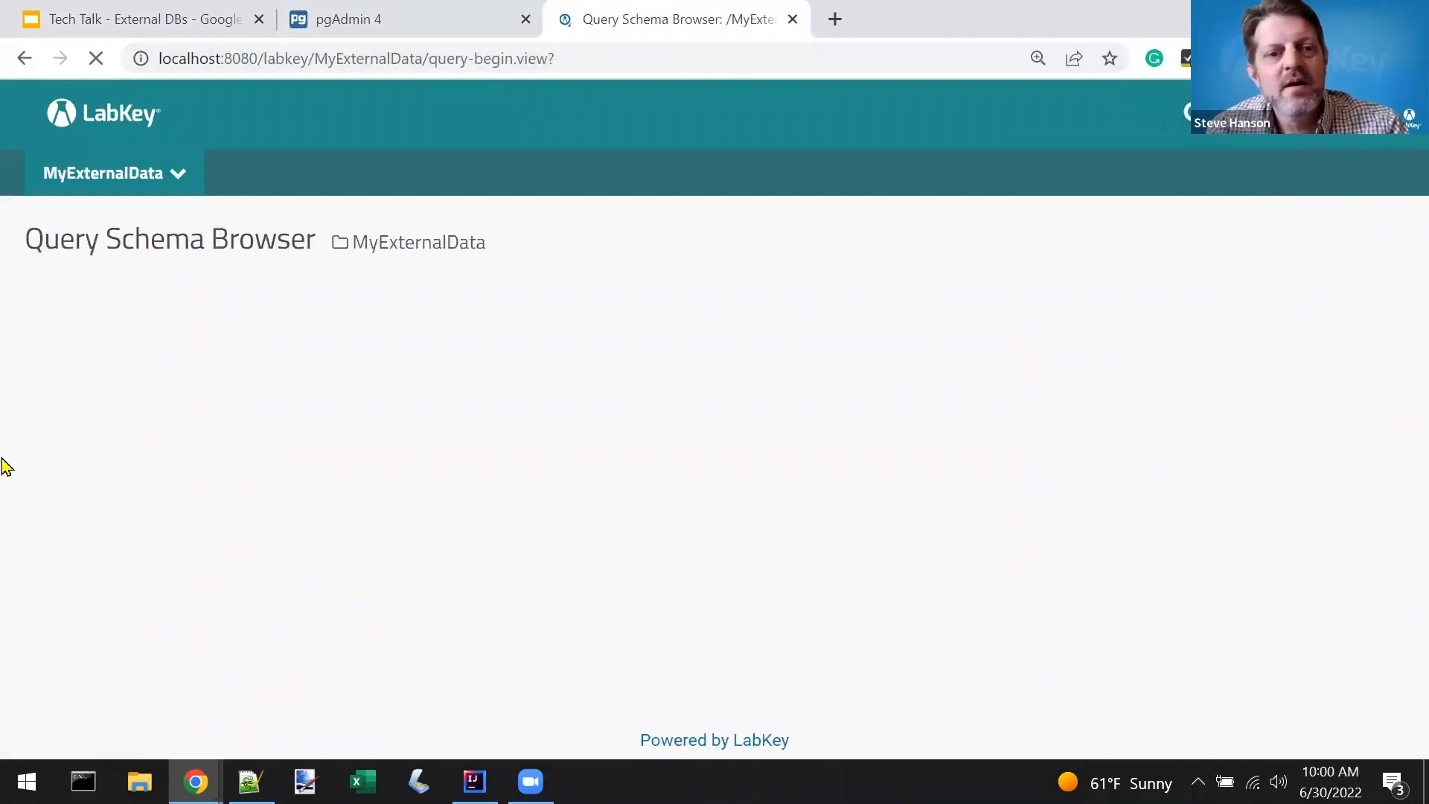
pyautogui.click(35, 329)
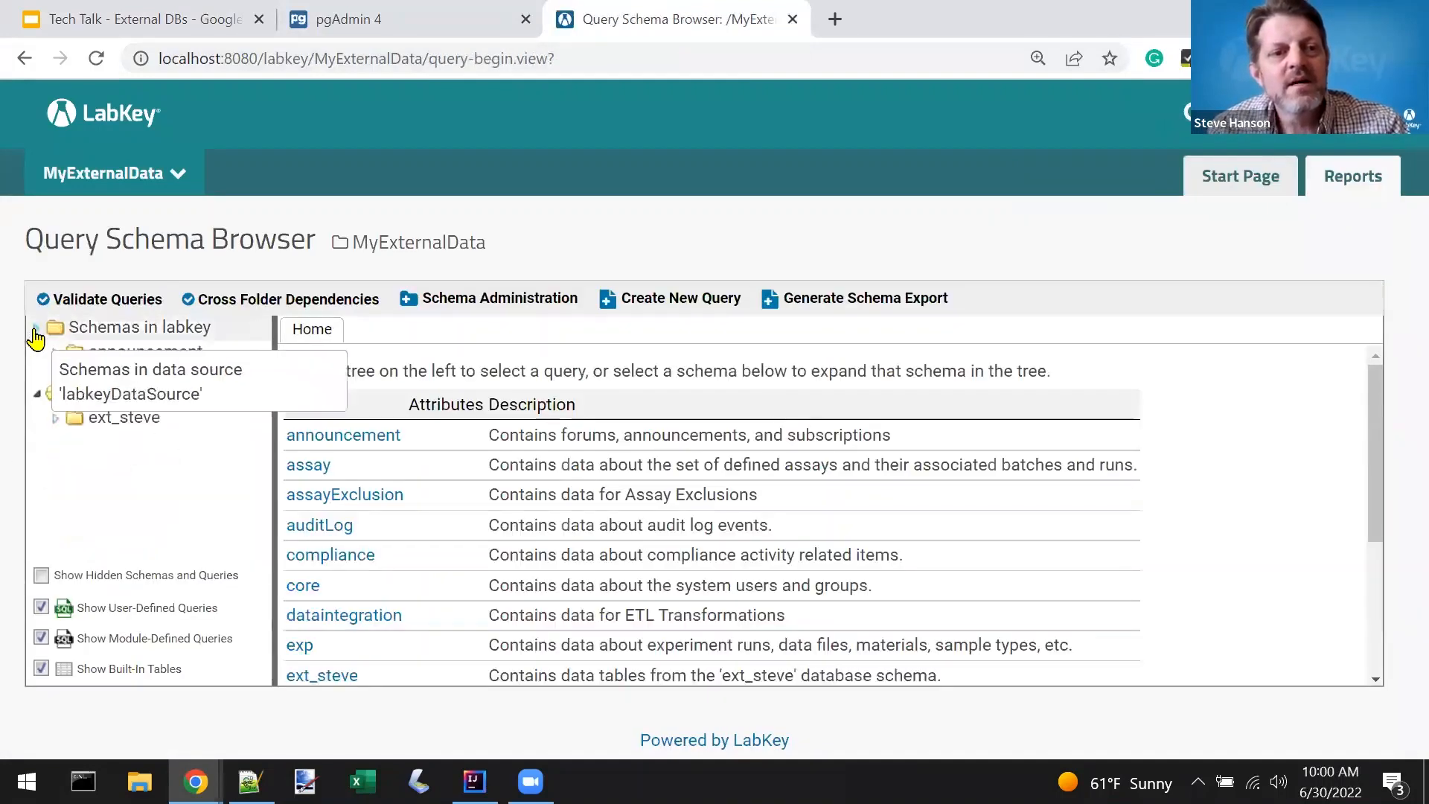
pyautogui.click(36, 353)
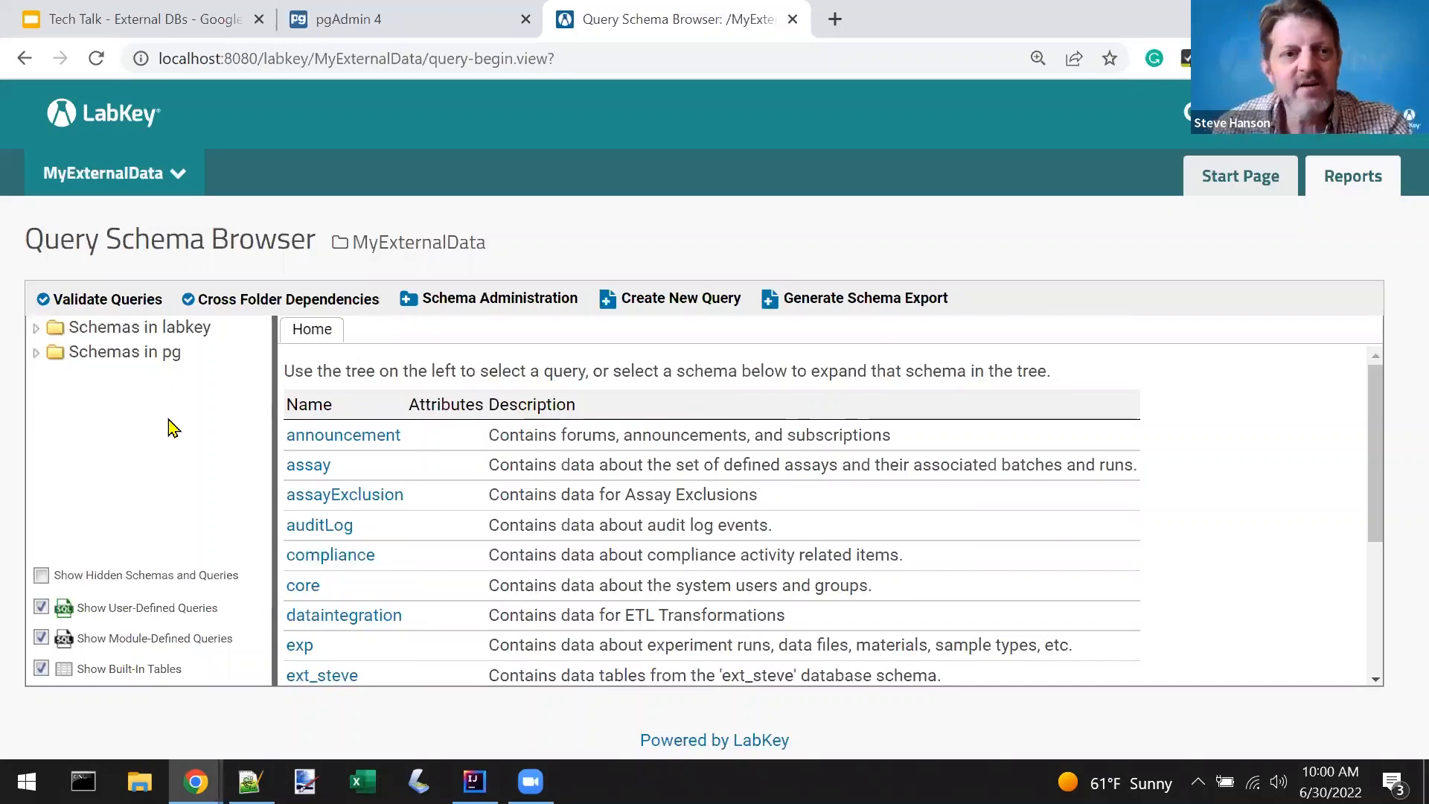
# Browse the schemas listed under Schemas in labkey, collapse that group, and expand Schemas in pg
pyautogui.click(36, 328)
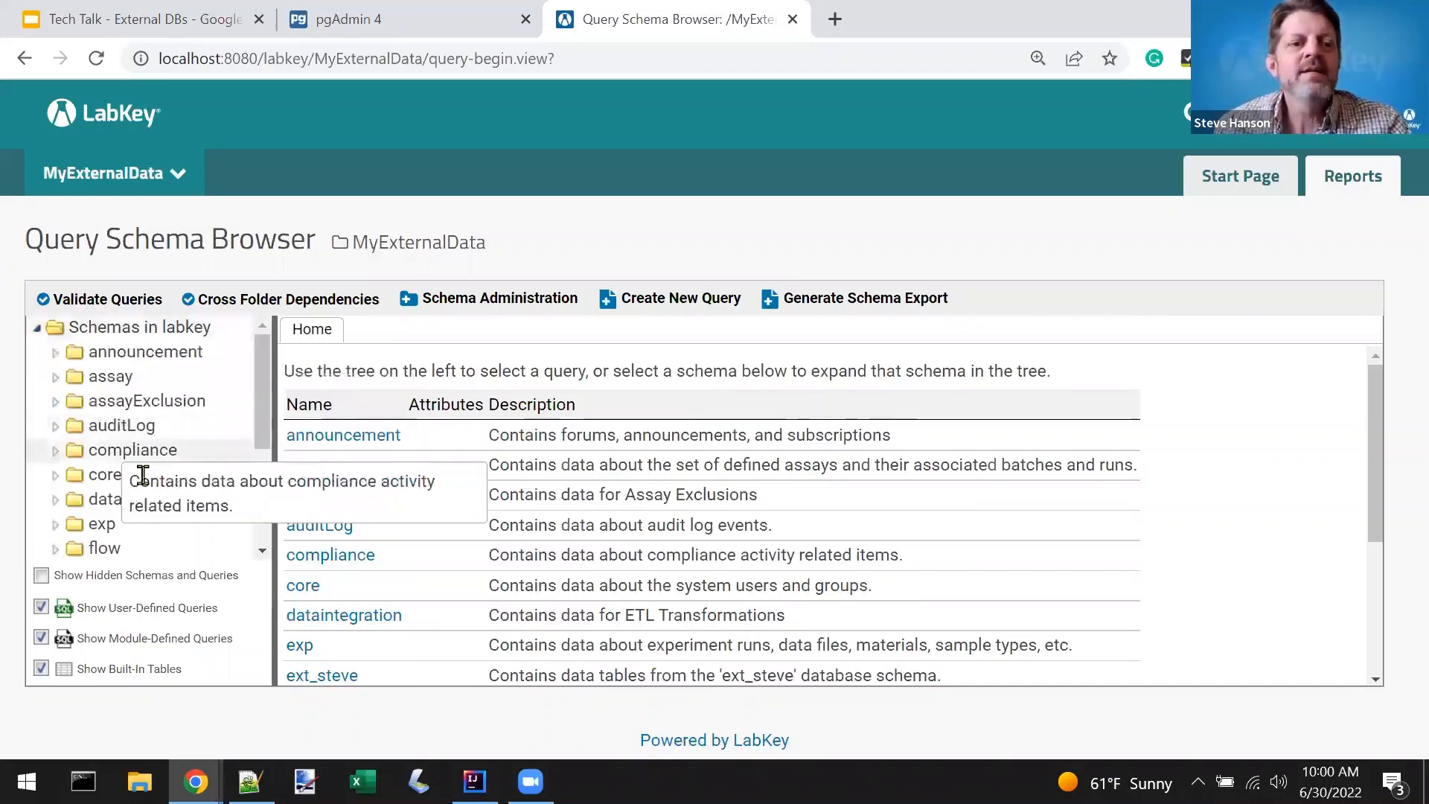
pyautogui.scroll(-3, 147, 501)
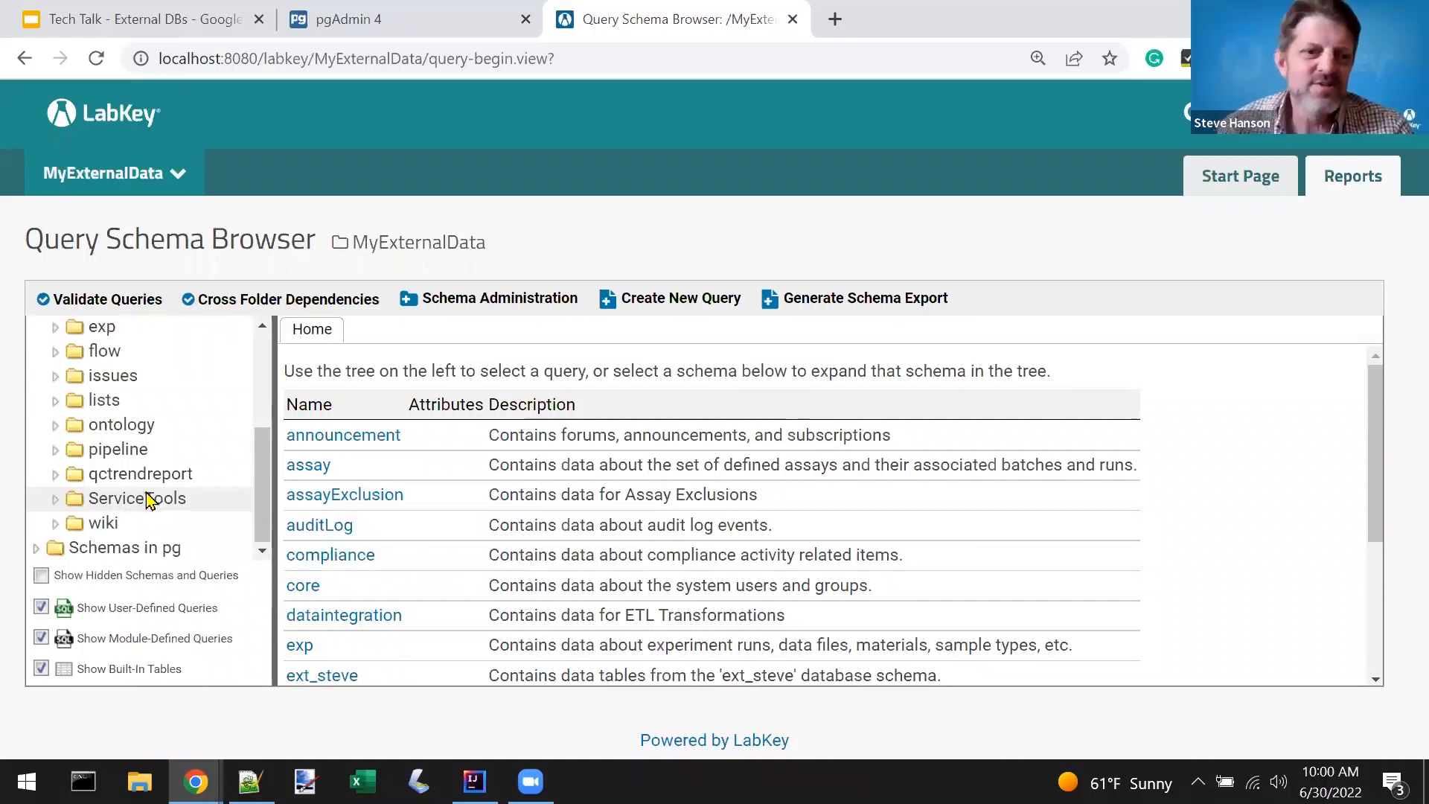
pyautogui.scroll(3, 147, 501)
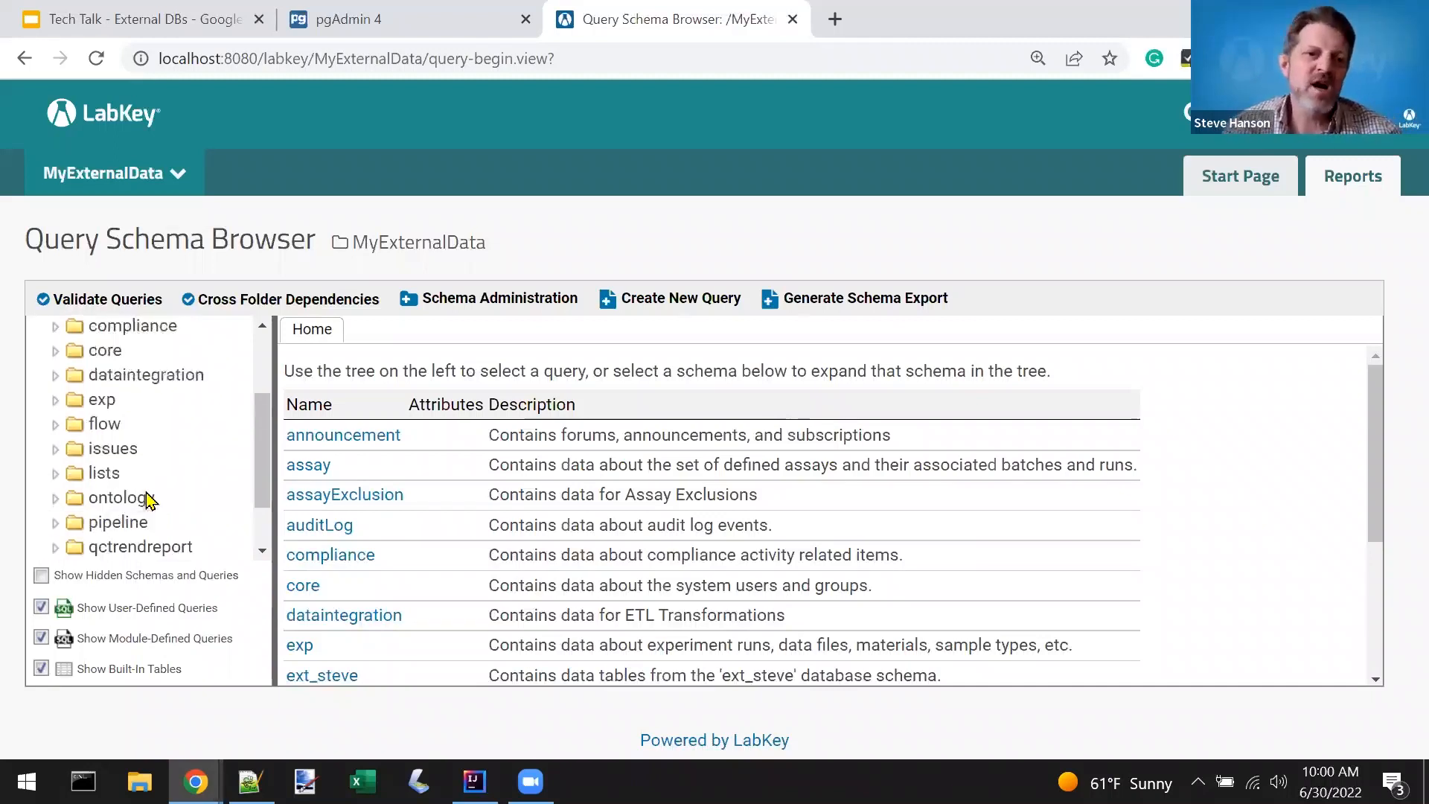
pyautogui.click(36, 328)
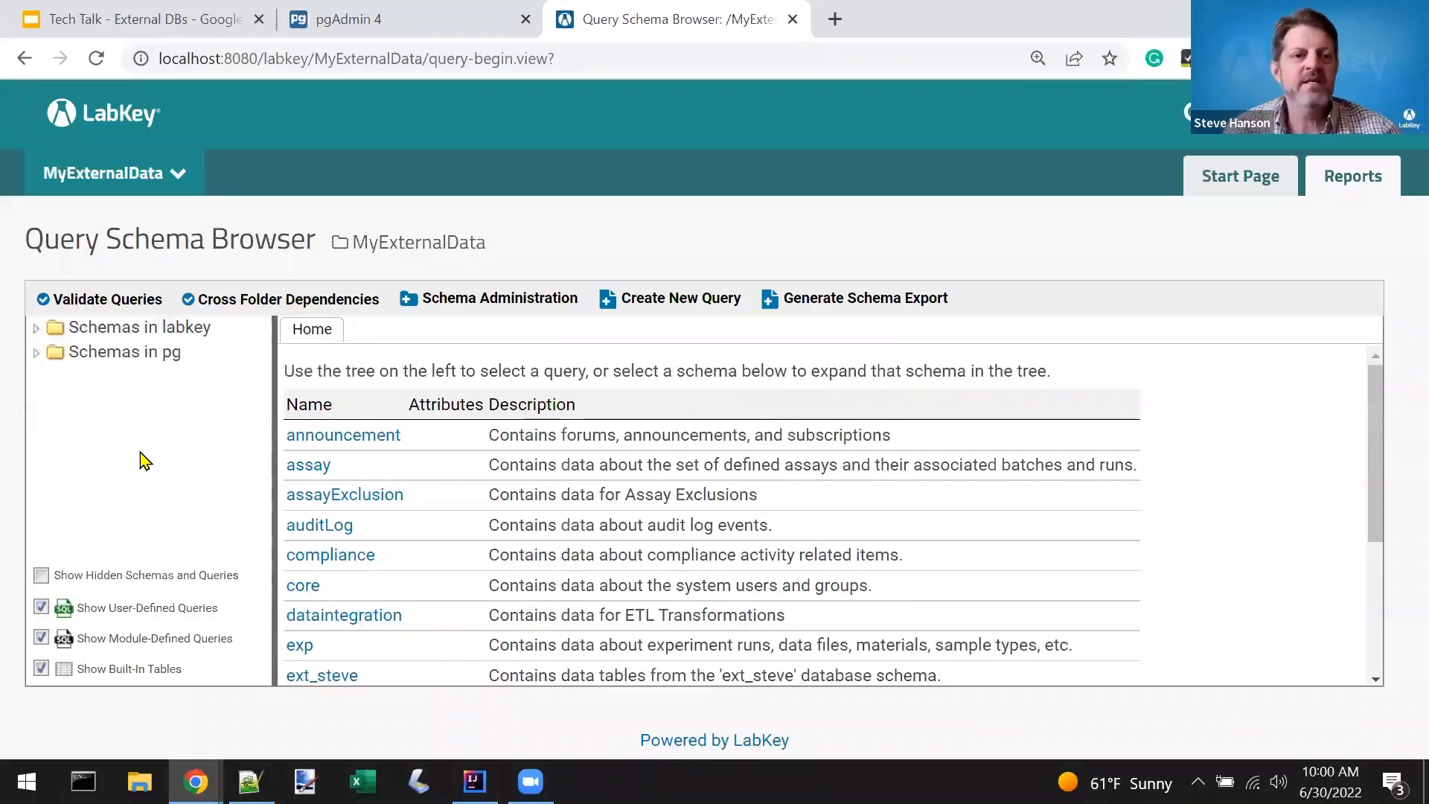
pyautogui.click(34, 354)
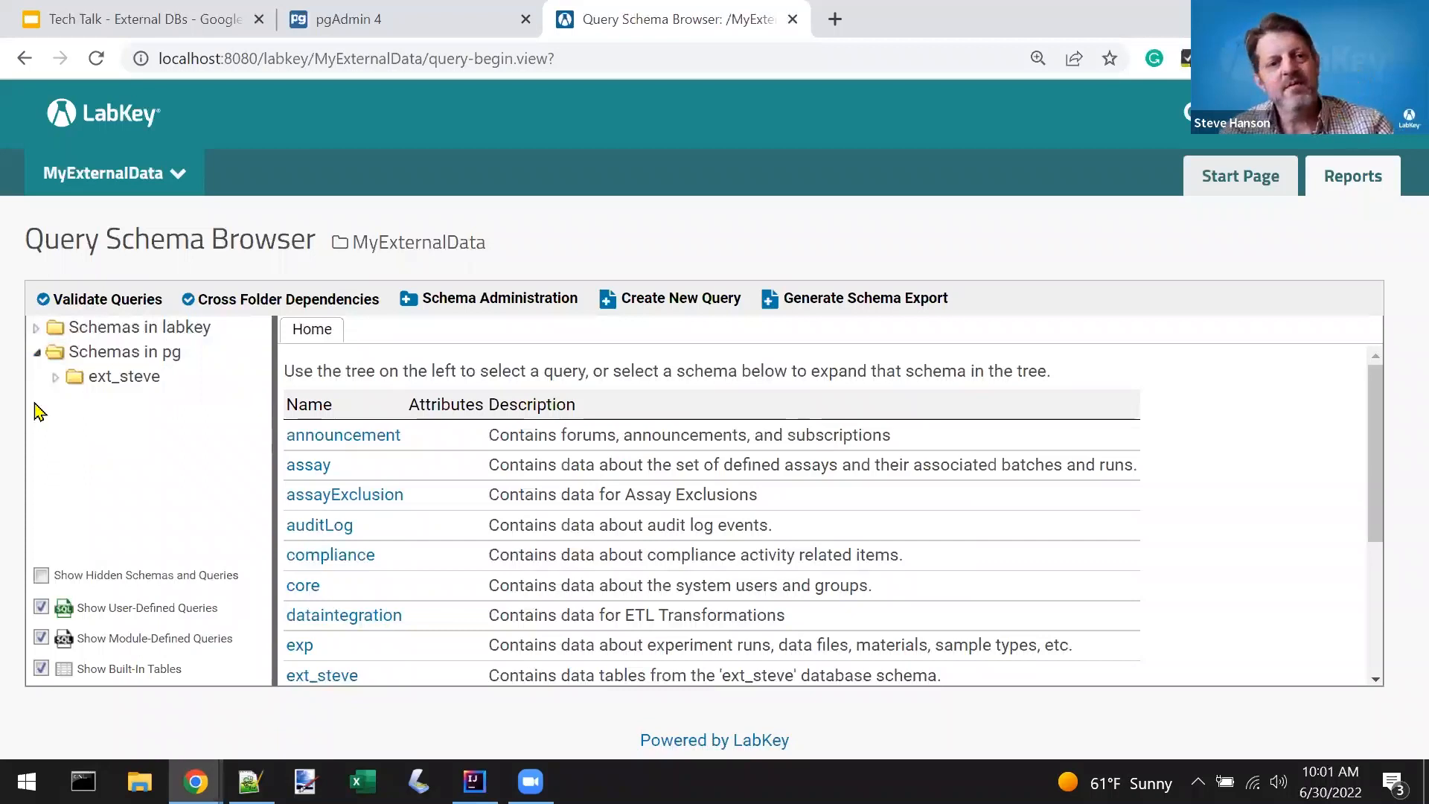
# Inspect the ParticipantMetadata table in ext_steve under Schemas in pg, and expand Schemas in labkey to compare both groups
pyautogui.click(56, 377)
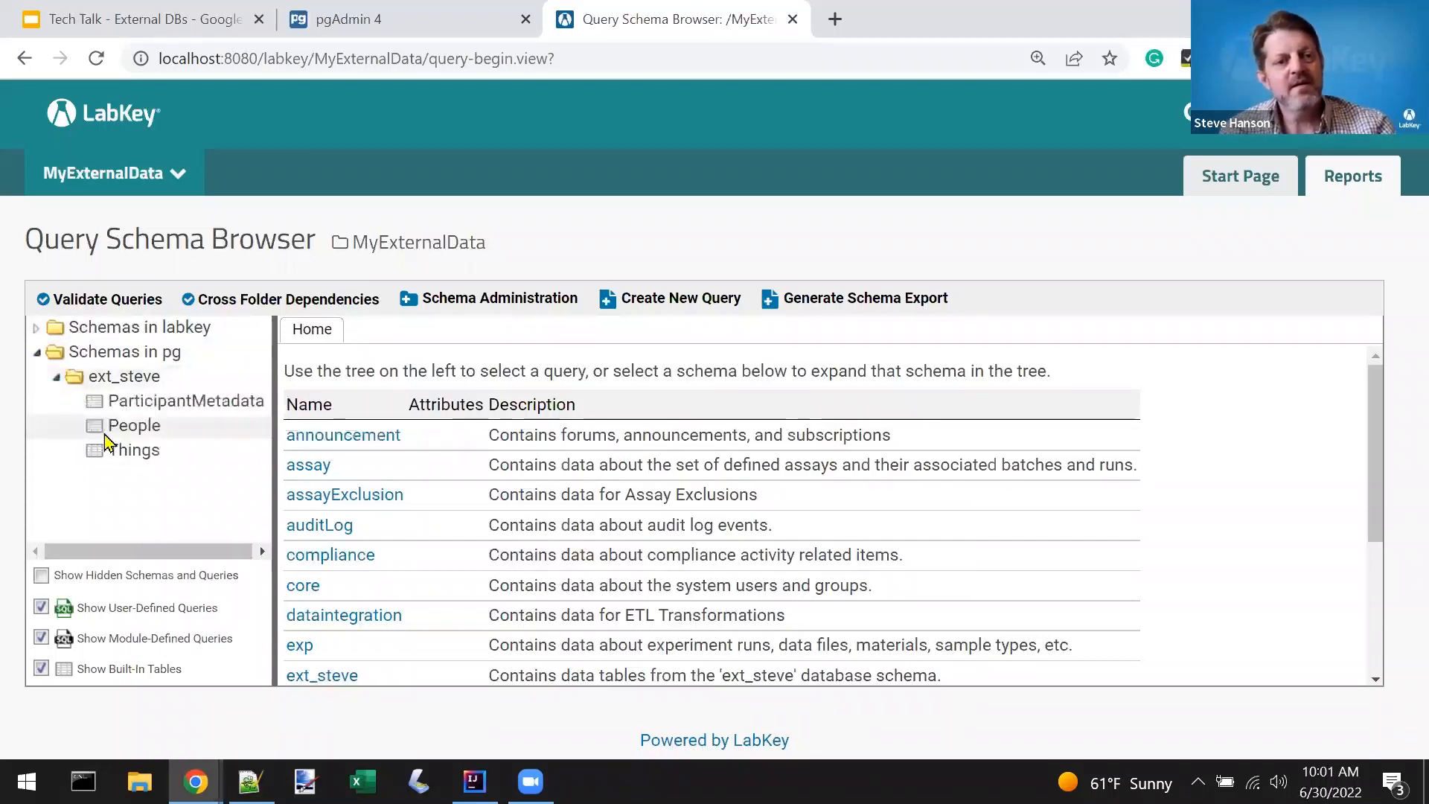
pyautogui.click(139, 405)
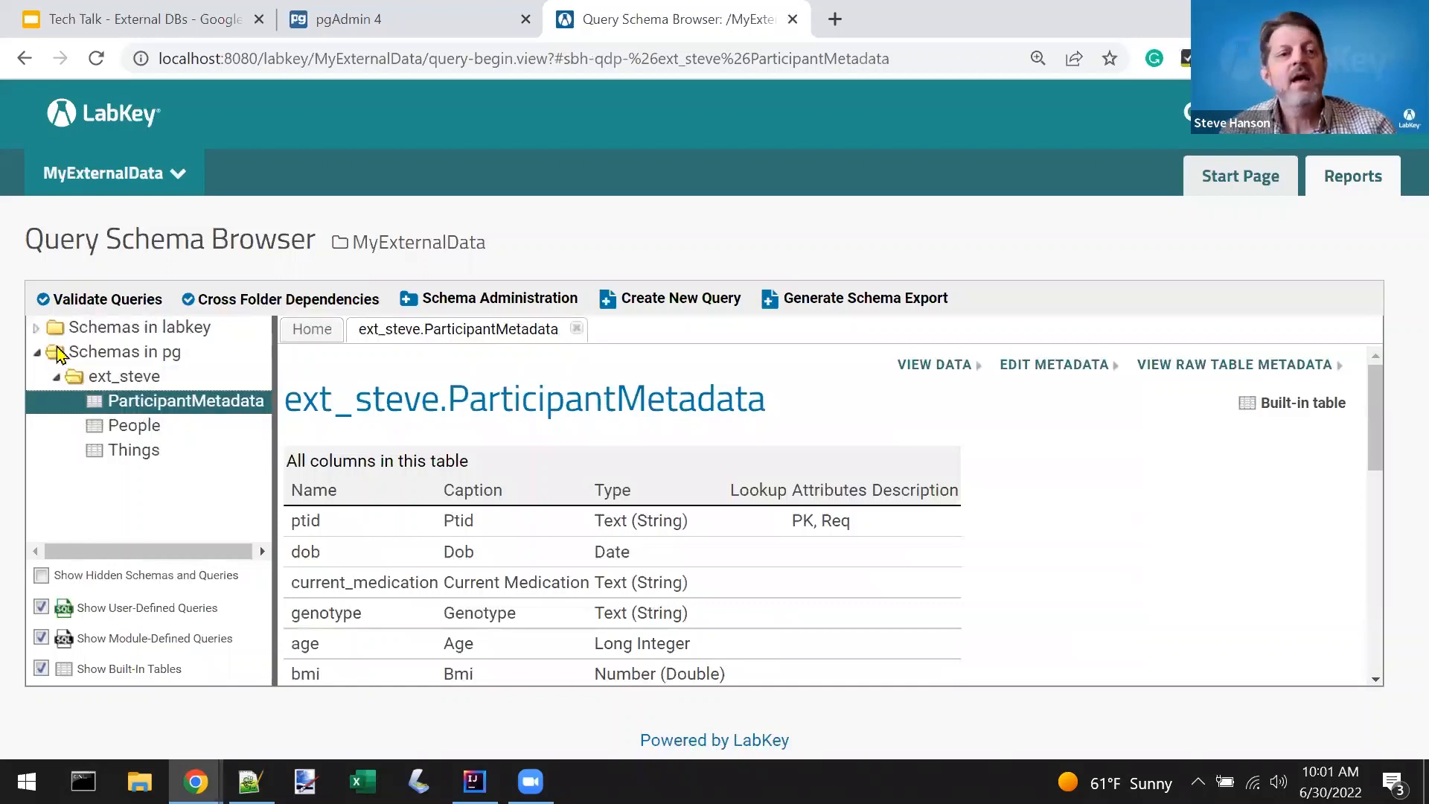
pyautogui.click(36, 328)
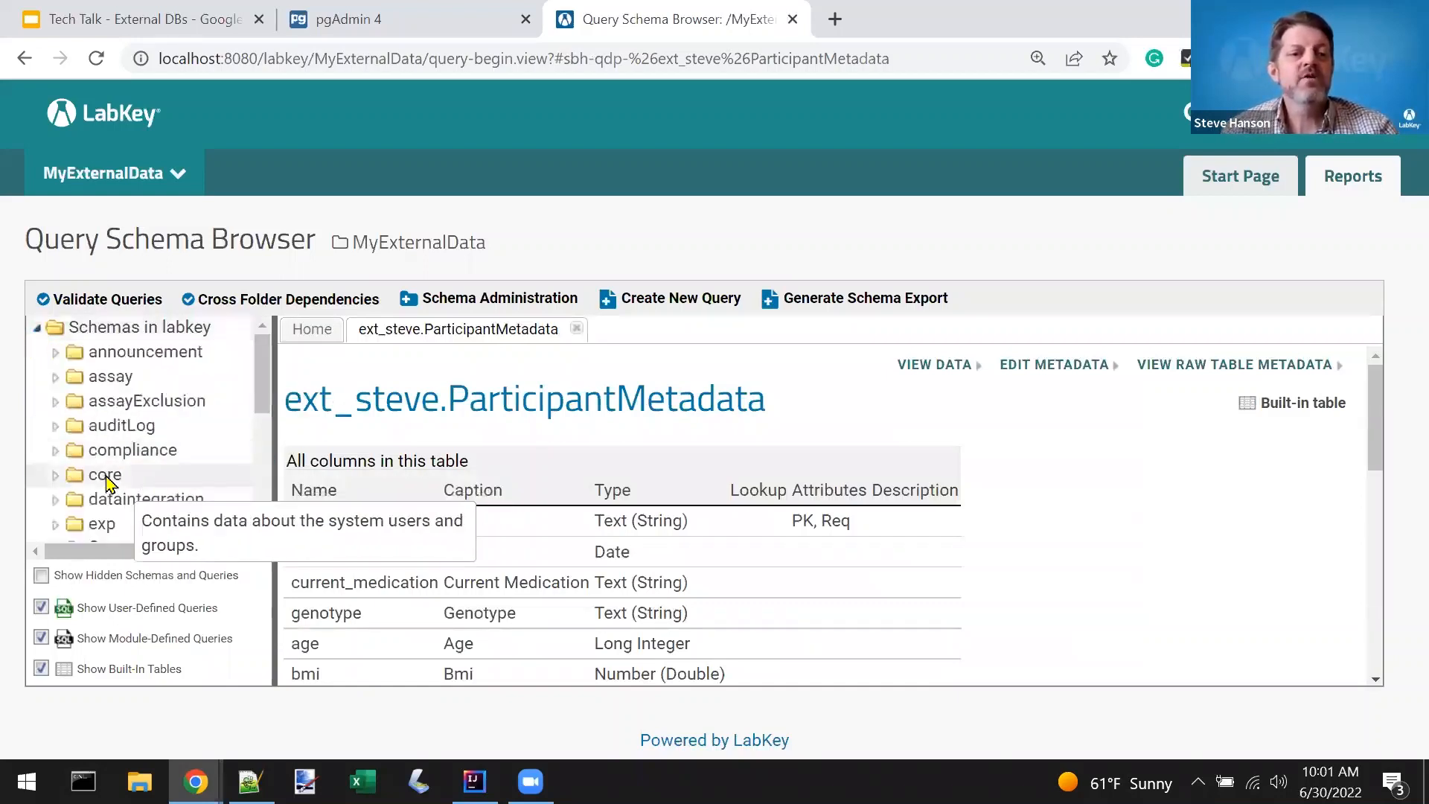
pyautogui.scroll(-3, 105, 487)
pyautogui.scroll(-3, 106, 491)
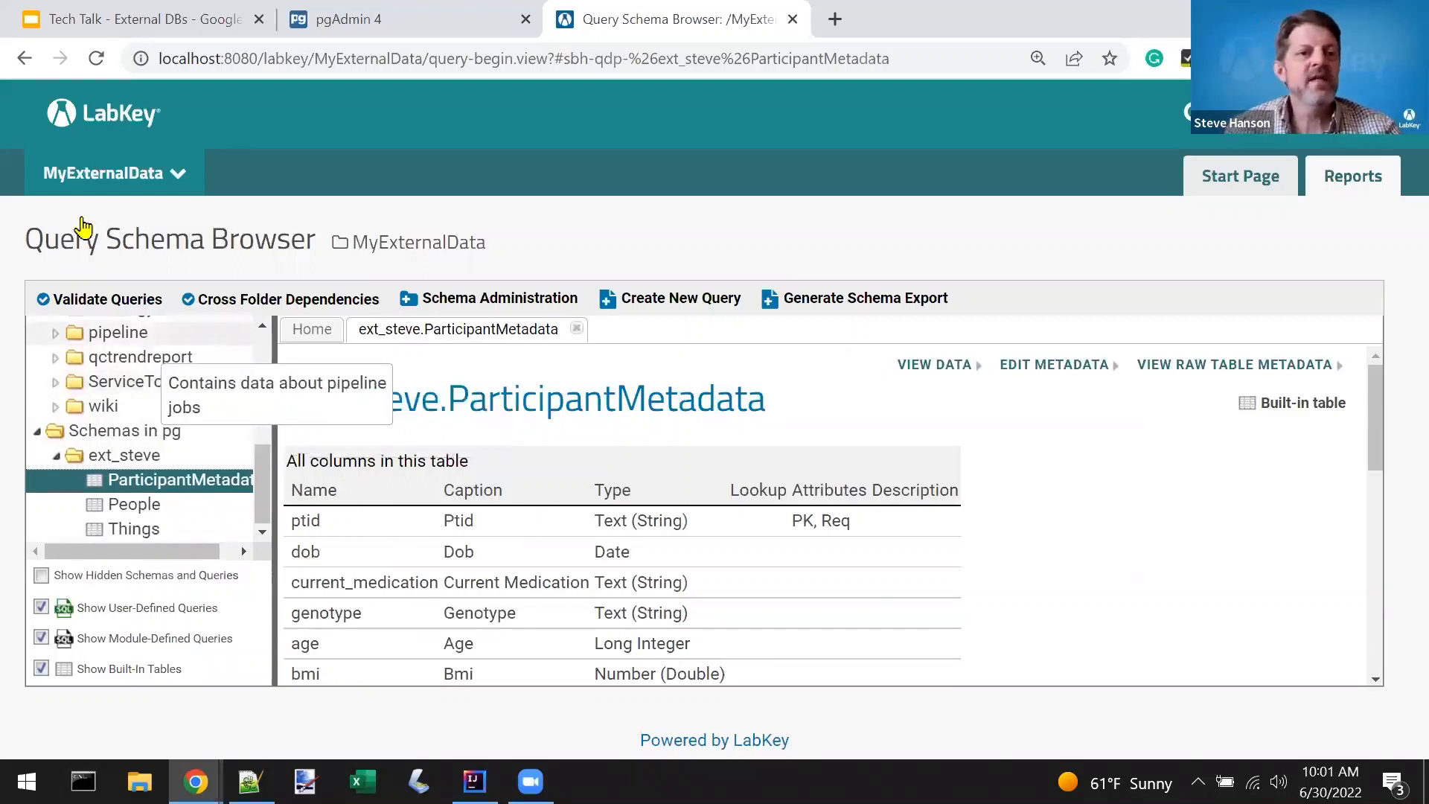
# Switch to the MyStudy project and view the Physical Exam dataset from its Clinical and Assay Data page
pyautogui.click(105, 173)
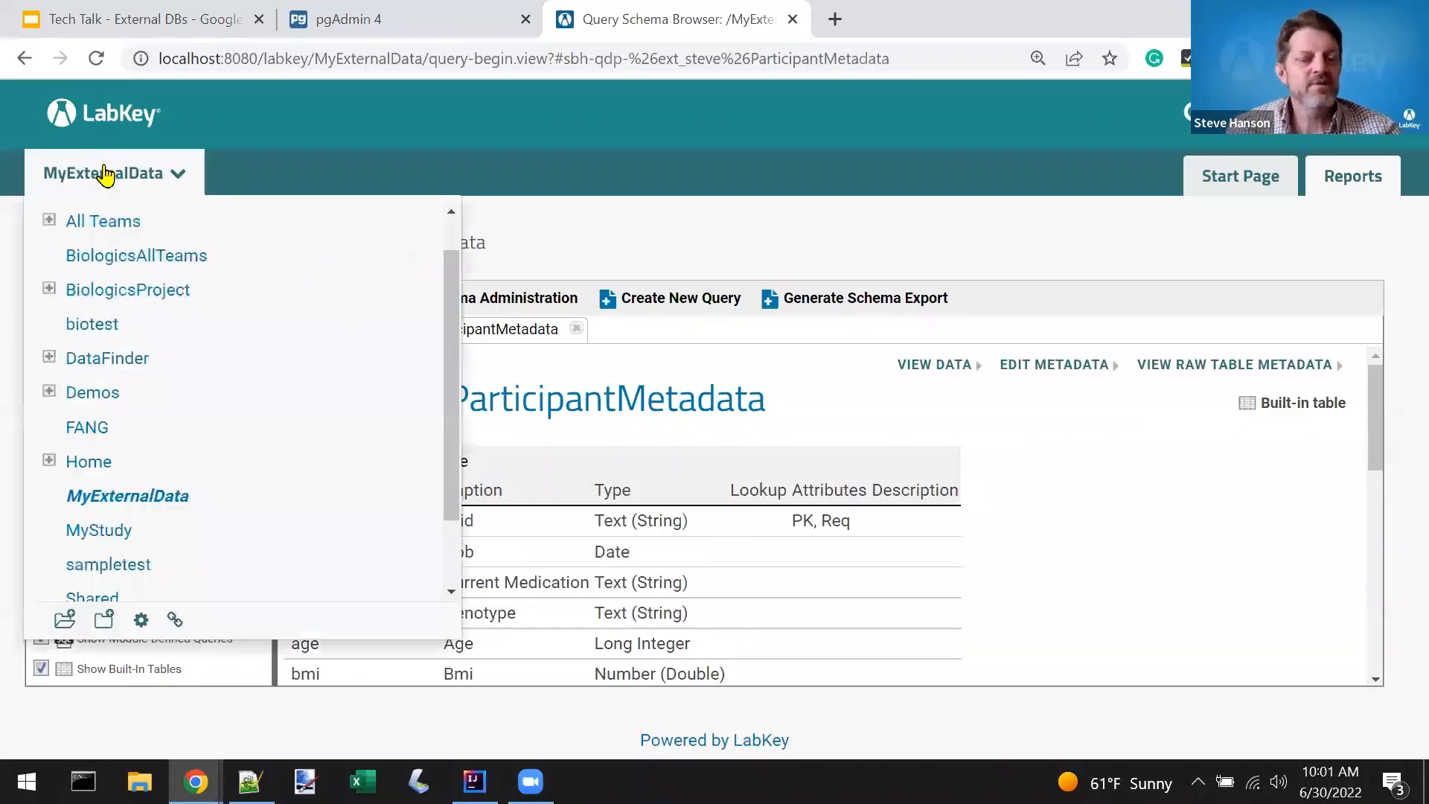
pyautogui.click(93, 530)
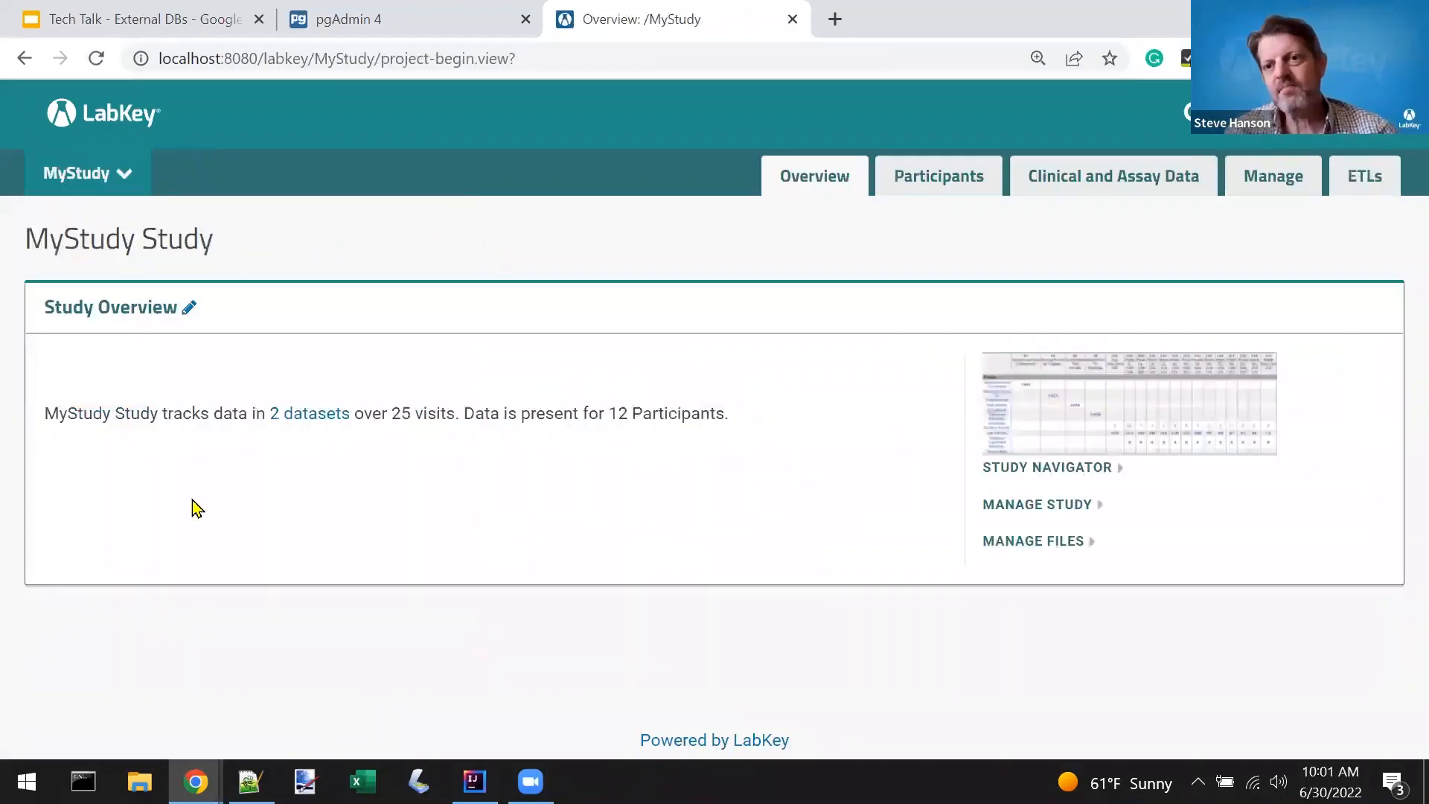
pyautogui.click(1069, 180)
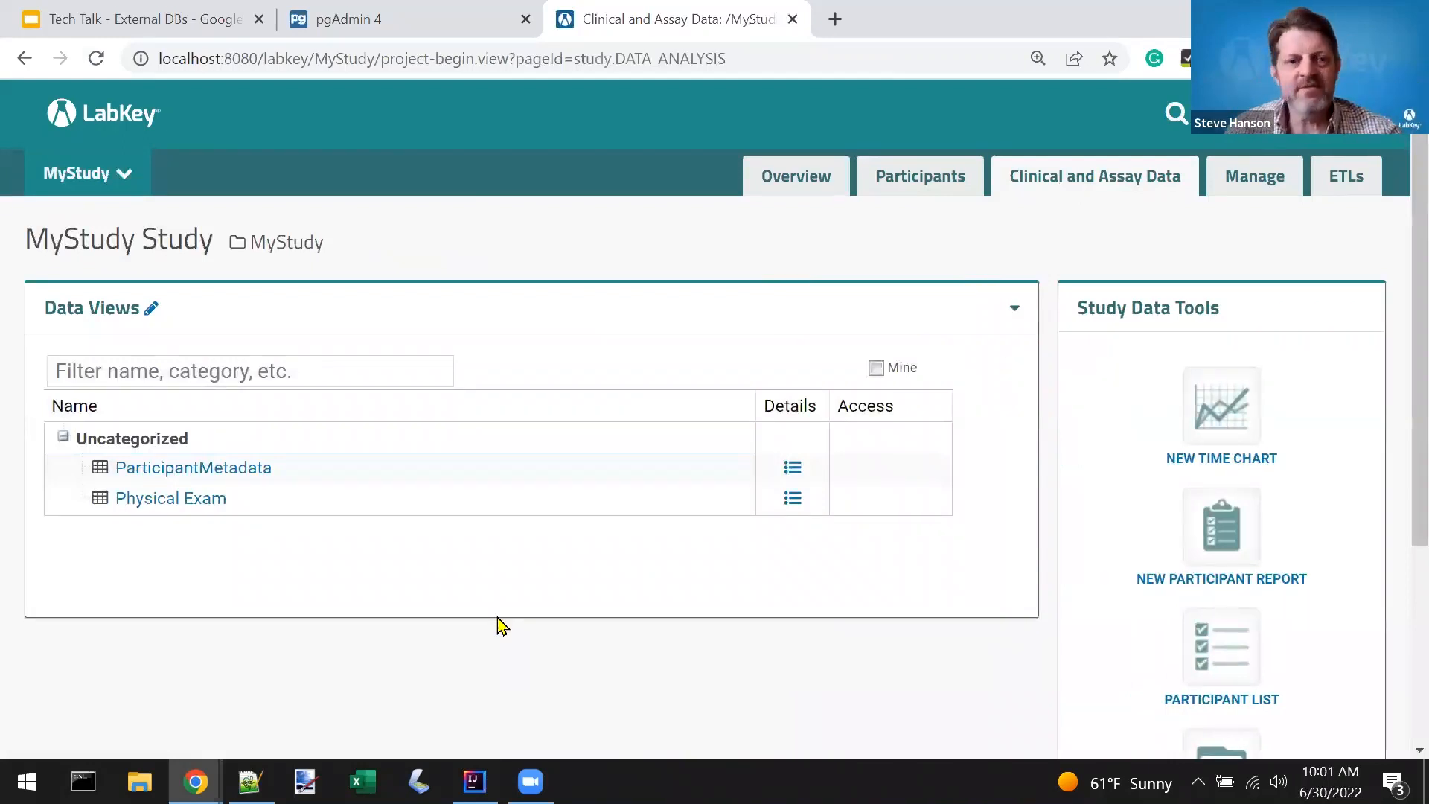
pyautogui.click(144, 498)
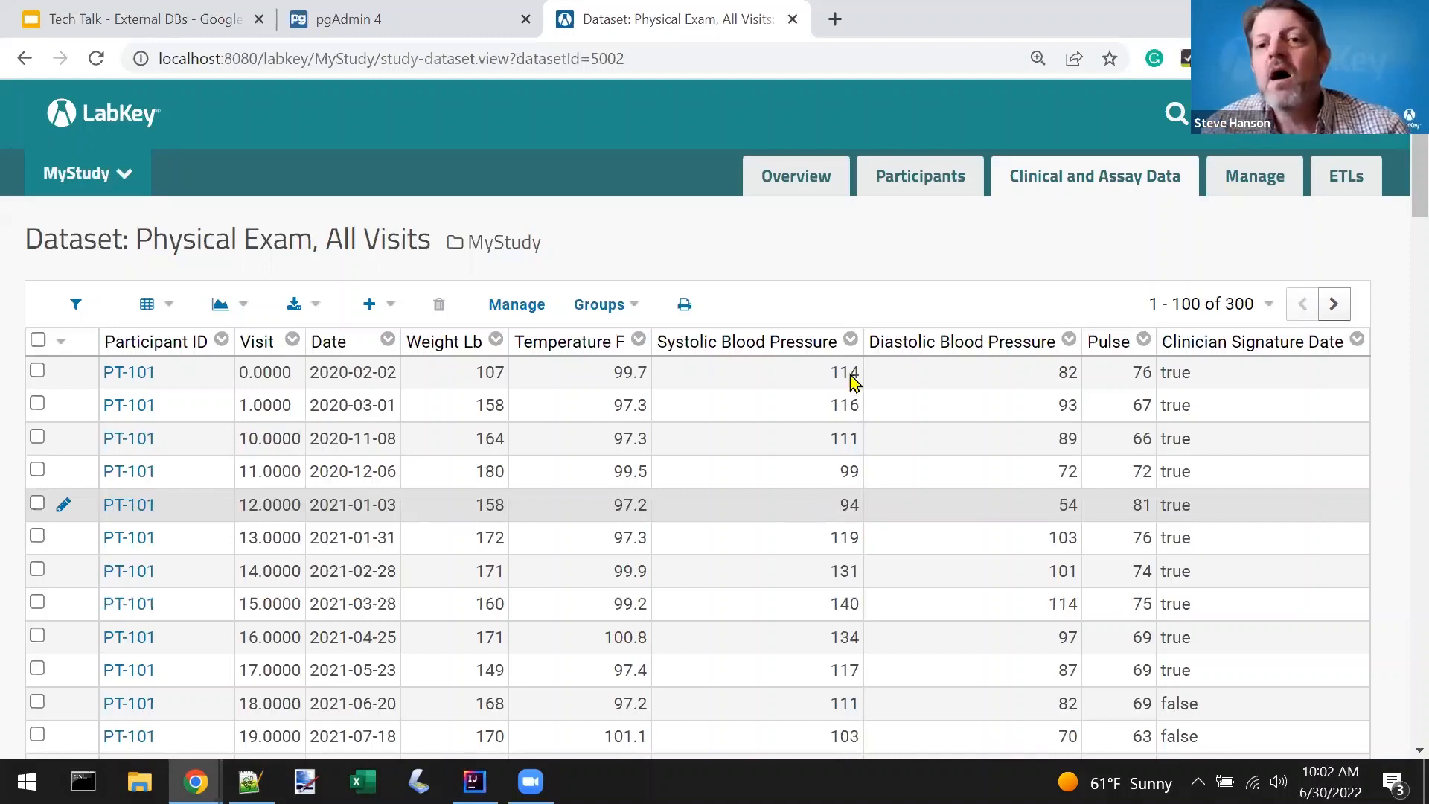
# Return to the Clinical and Assay Data page and view the study's ParticipantMetadata dataset
pyautogui.click(1061, 195)
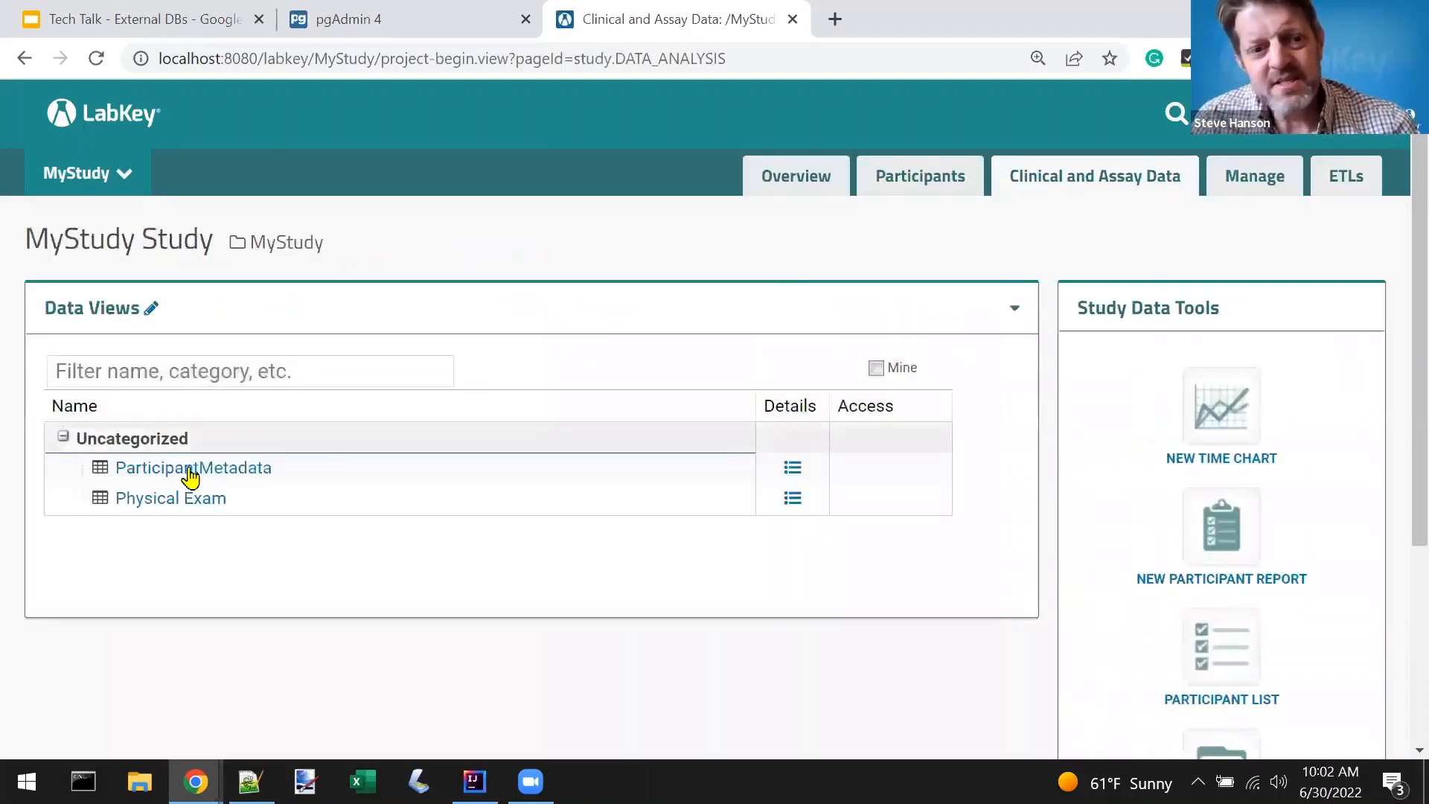
pyautogui.moveTo(199, 476)
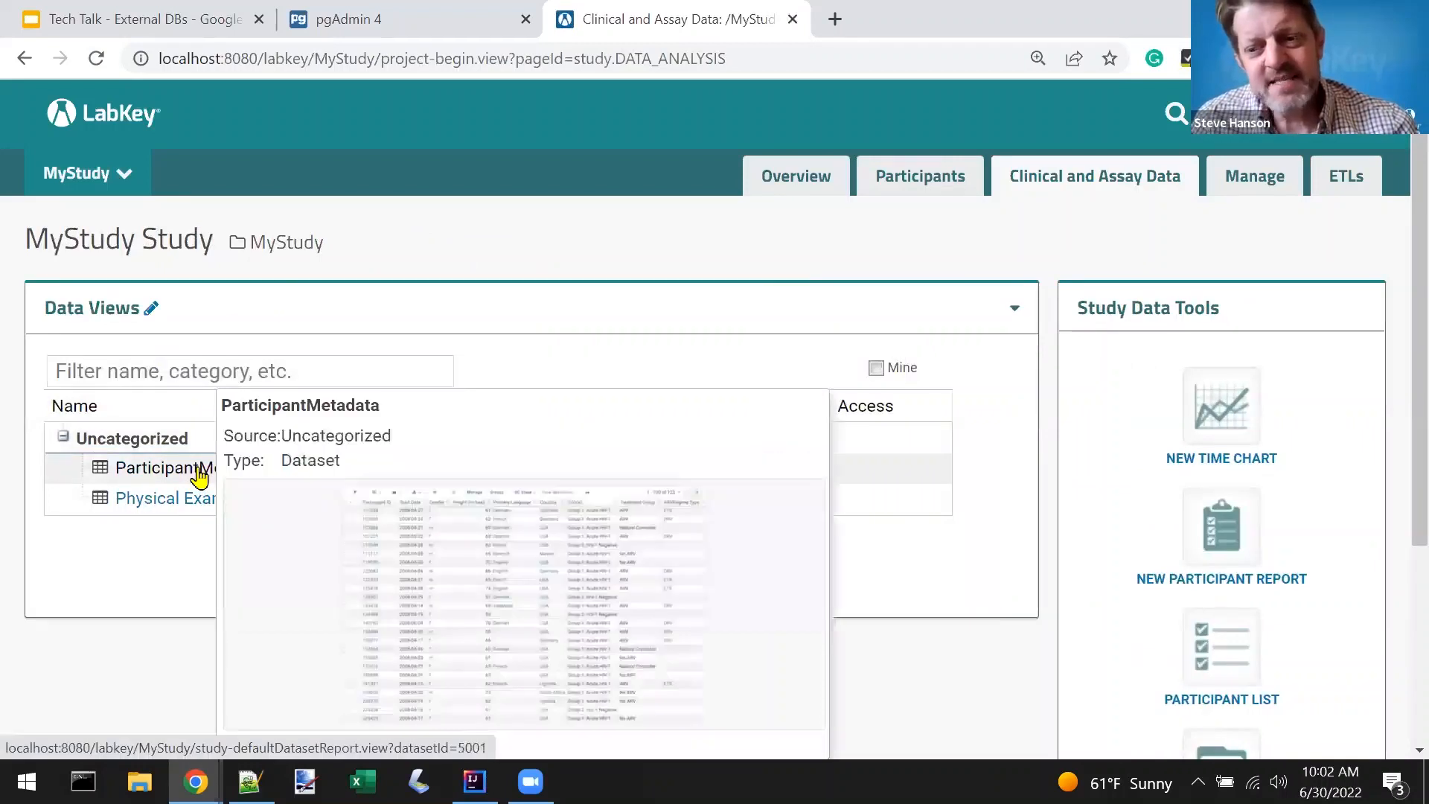
pyautogui.click(198, 470)
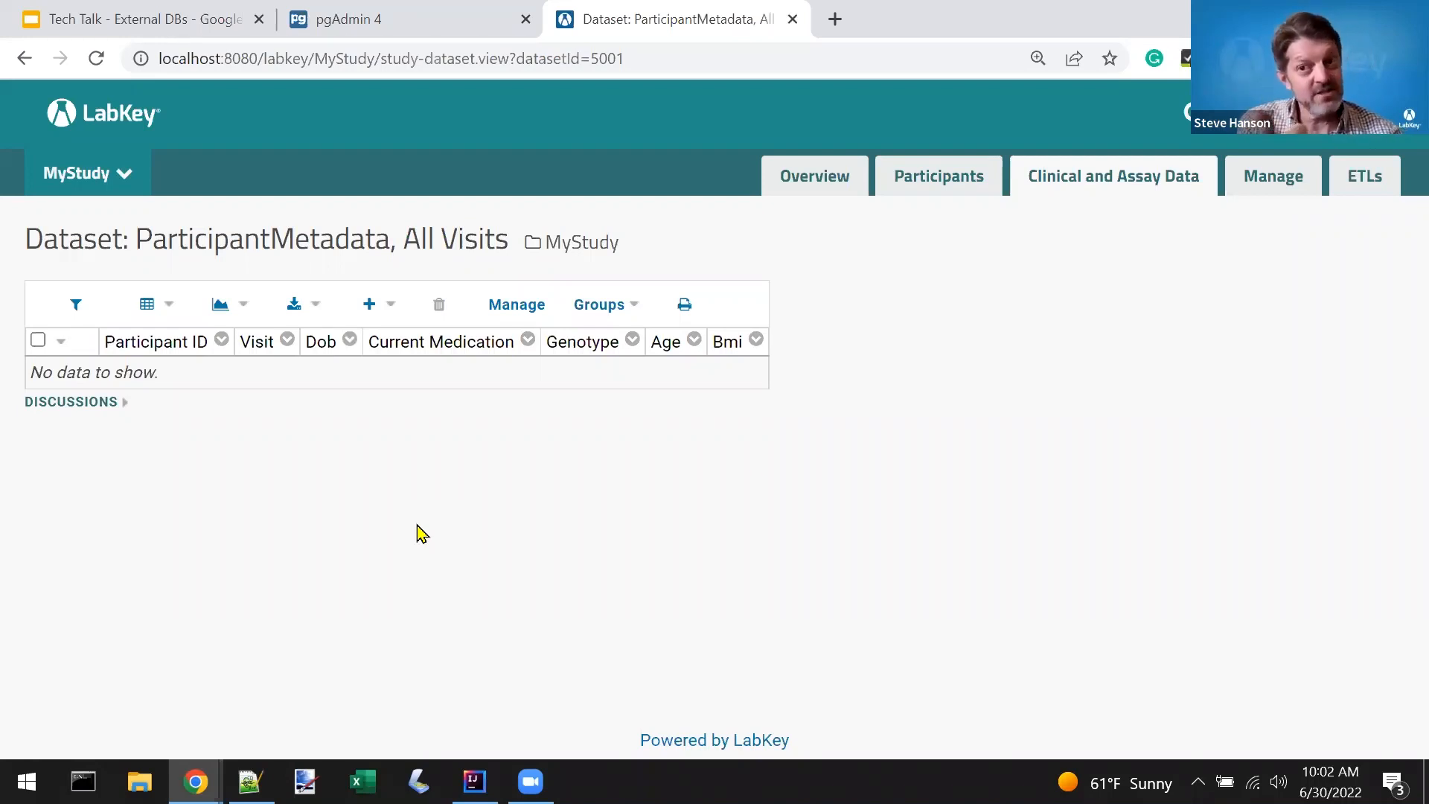
# Go to the Query module in MyStudy and view the data of the external ext_steve ParticipantMetadata table
pyautogui.click(1277, 113)
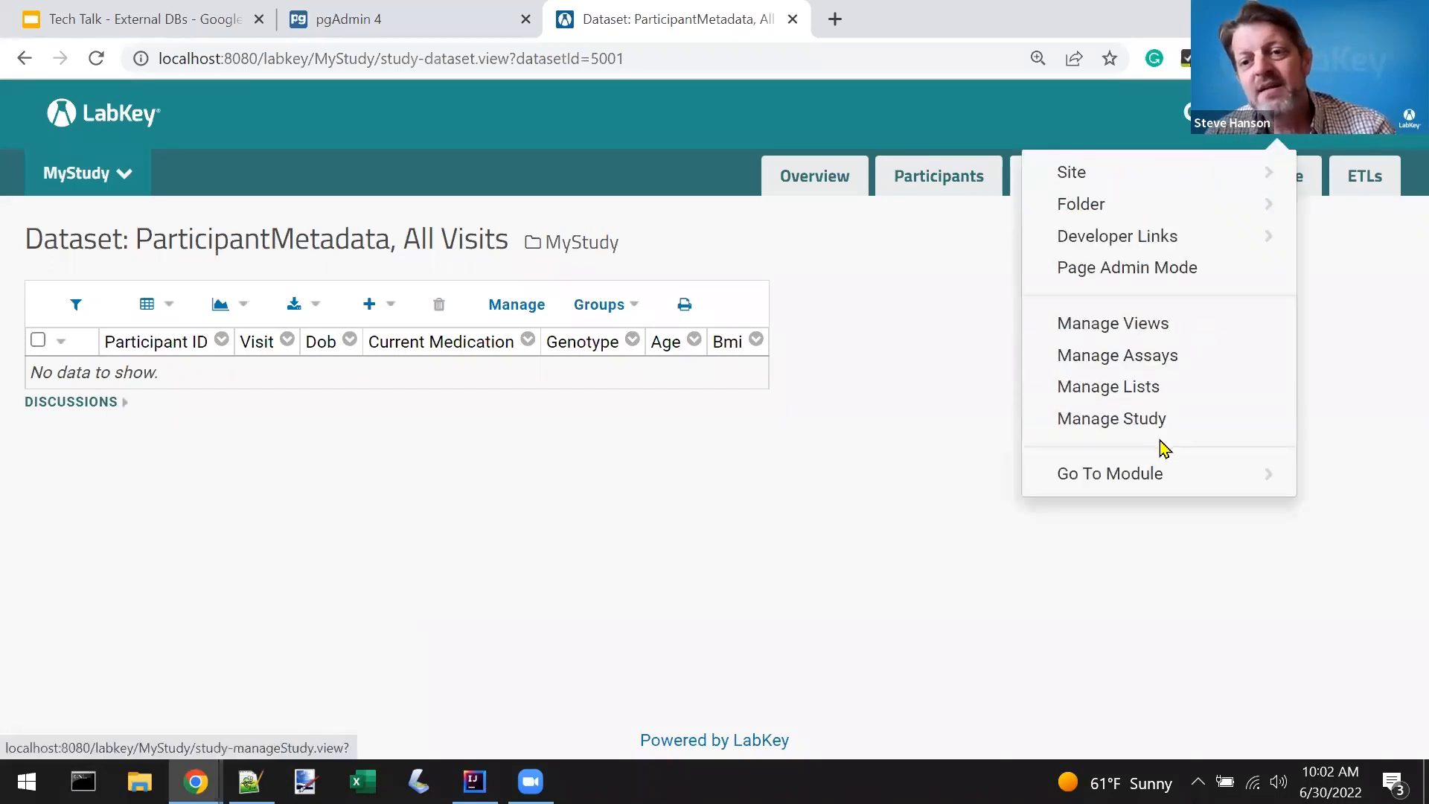
pyautogui.click(1128, 492)
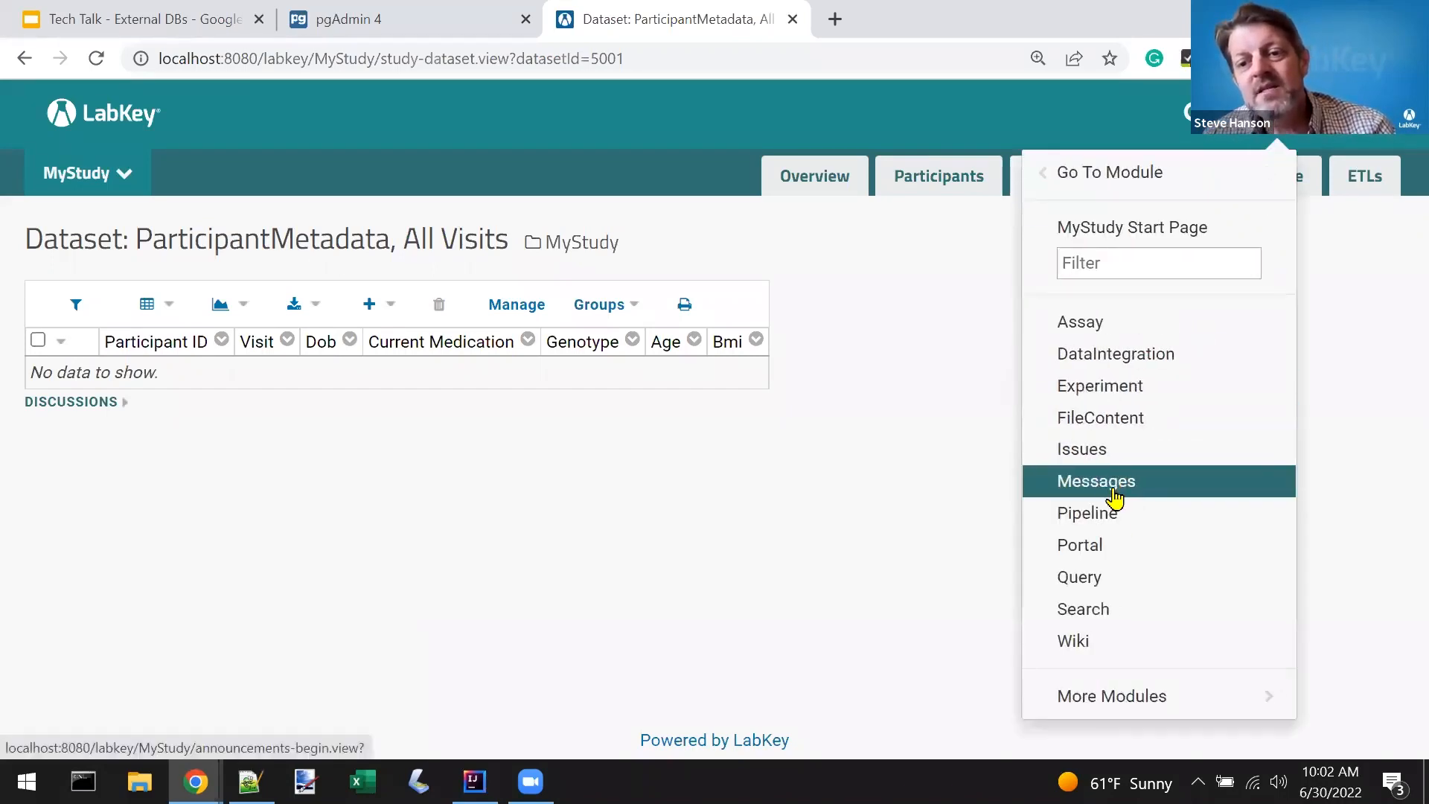
pyautogui.click(1095, 579)
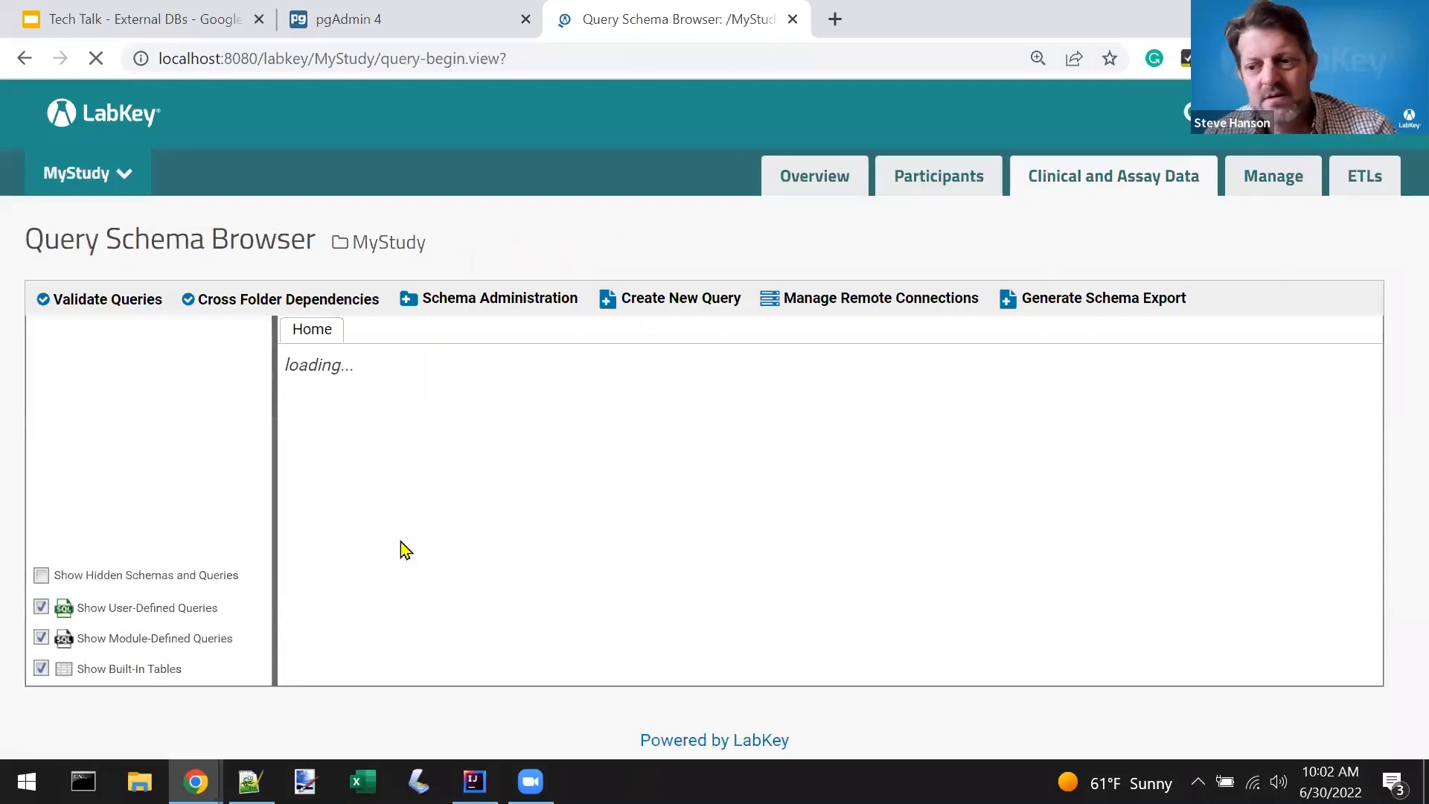
pyautogui.scroll(-3, 171, 528)
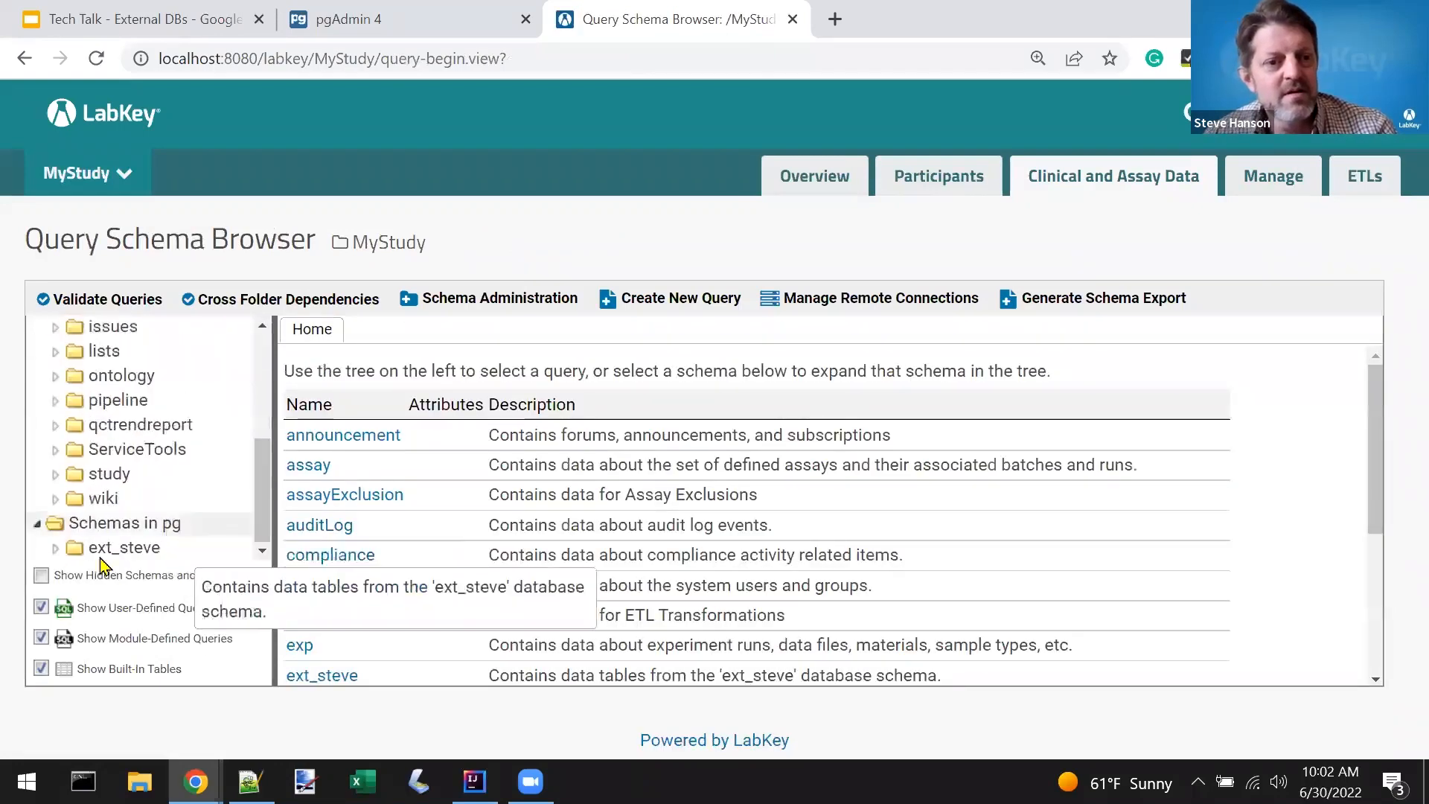
pyautogui.click(55, 548)
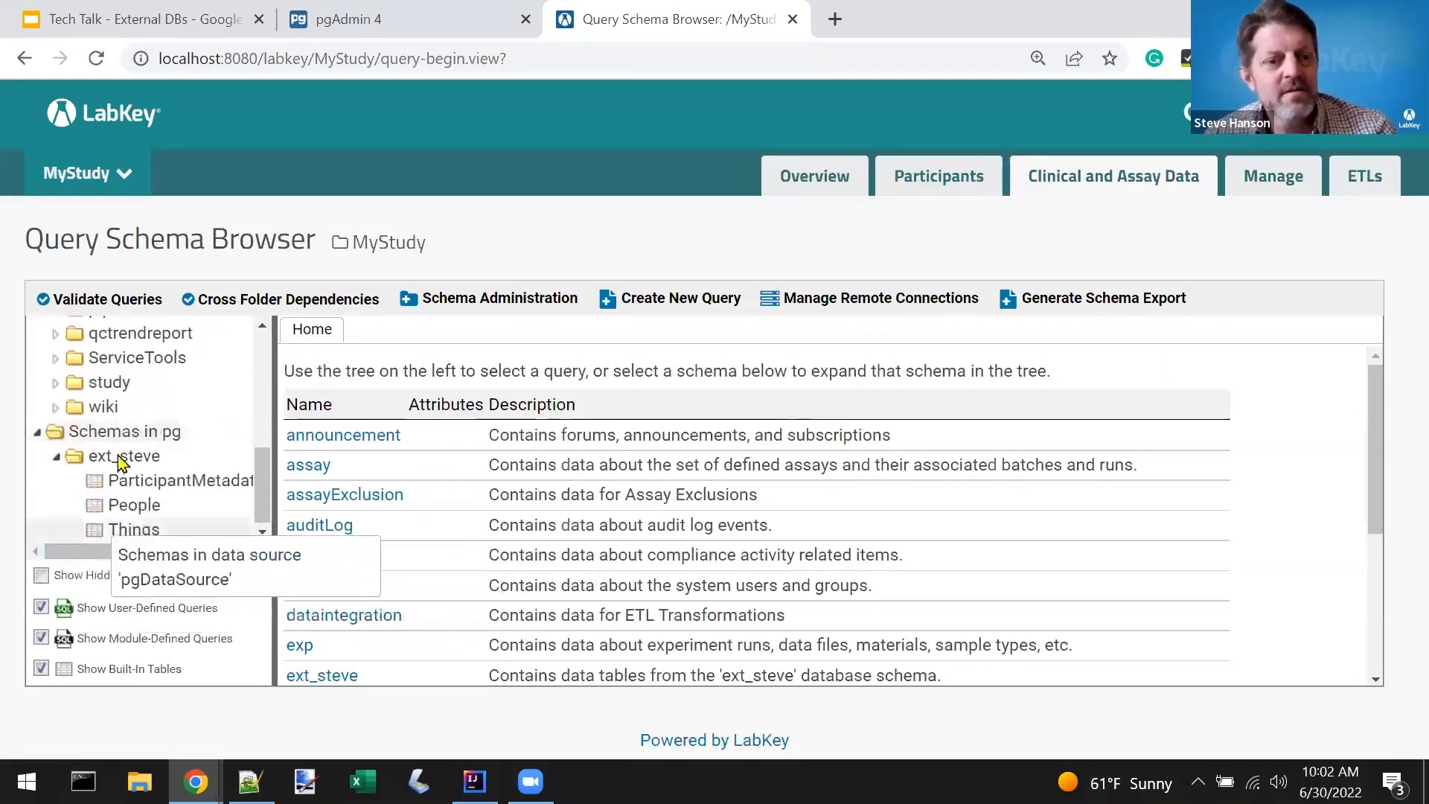
pyautogui.click(134, 480)
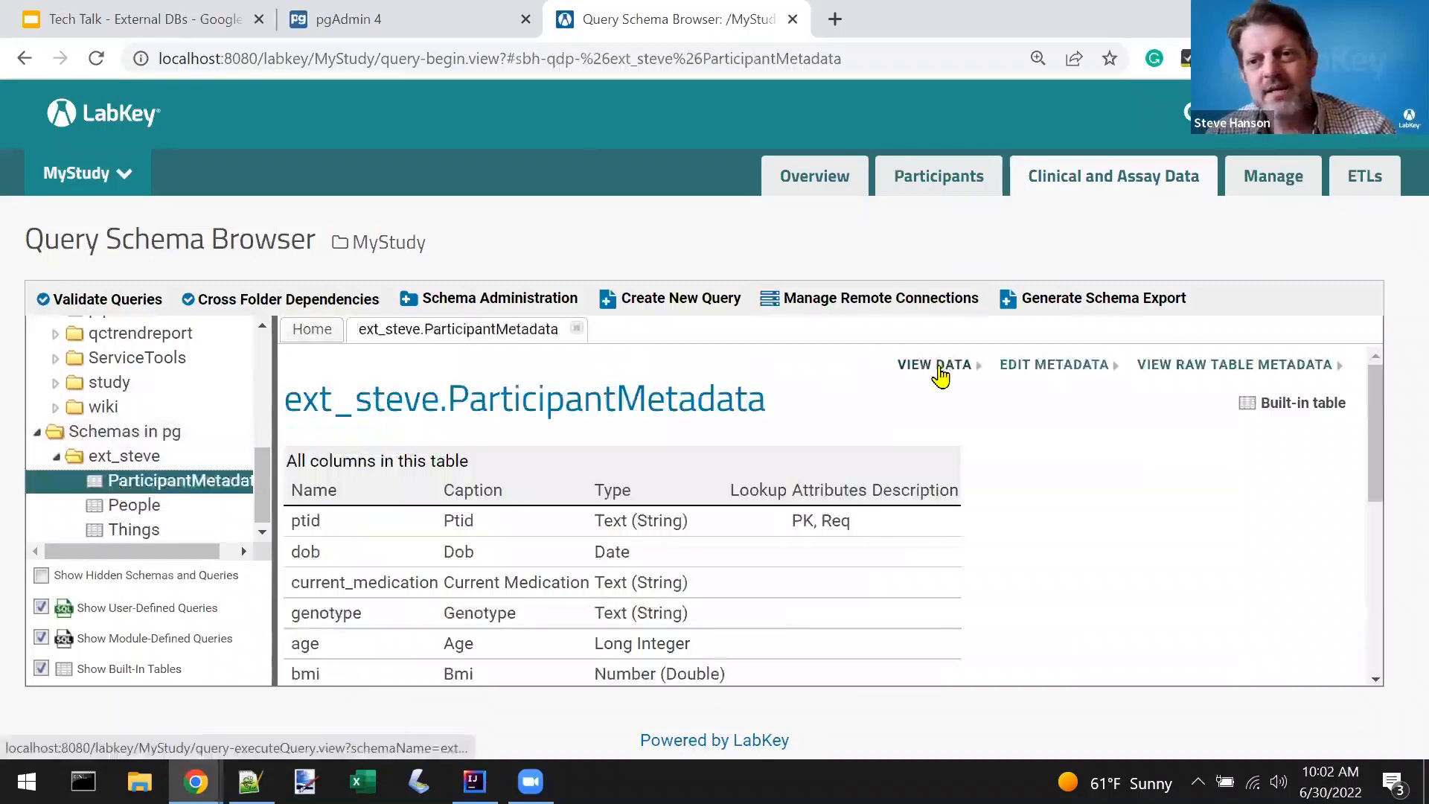
pyautogui.click(940, 366)
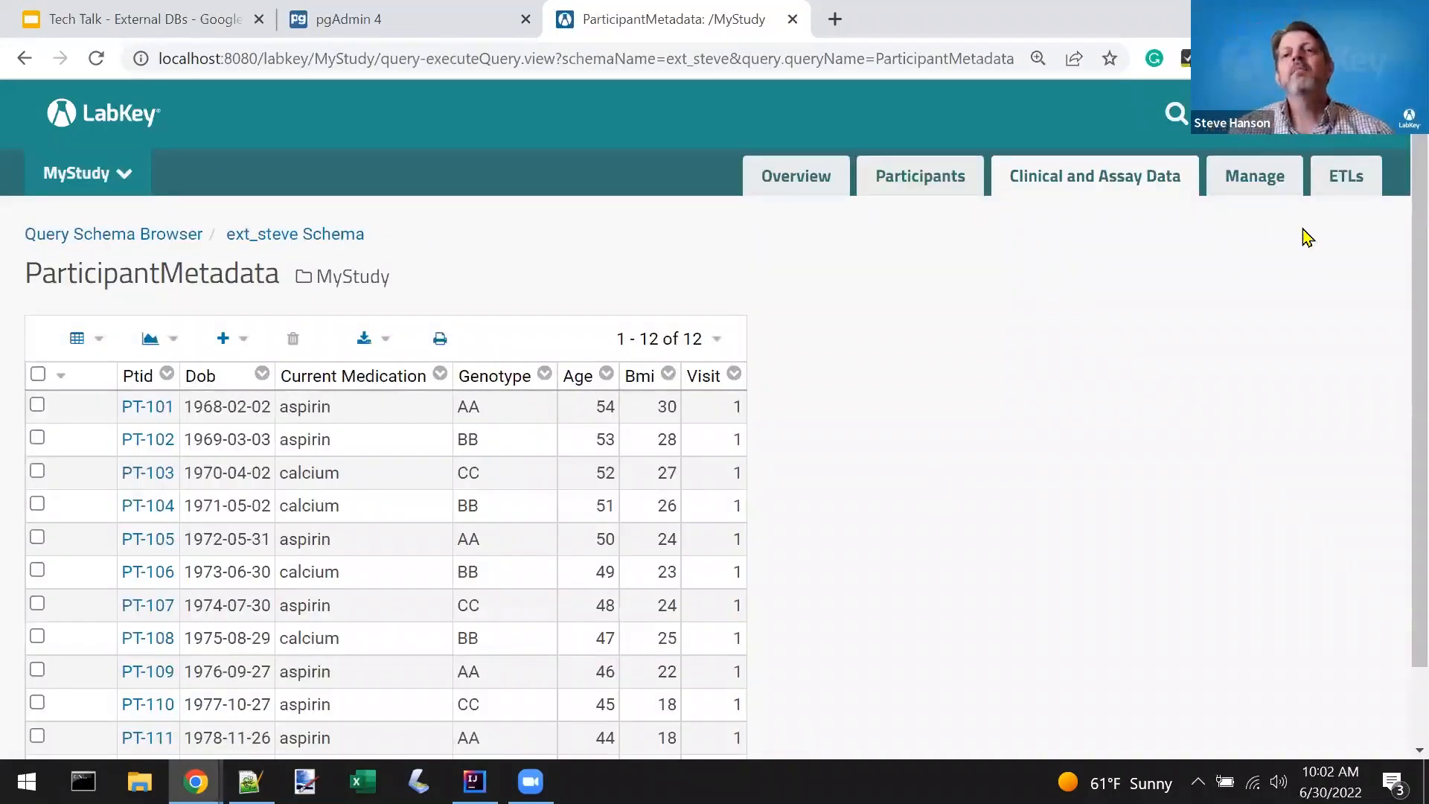
# Run the "Load participant metadata to dataset" ETL and check the study's ParticipantMetadata dataset for the loaded rows
pyautogui.click(1354, 190)
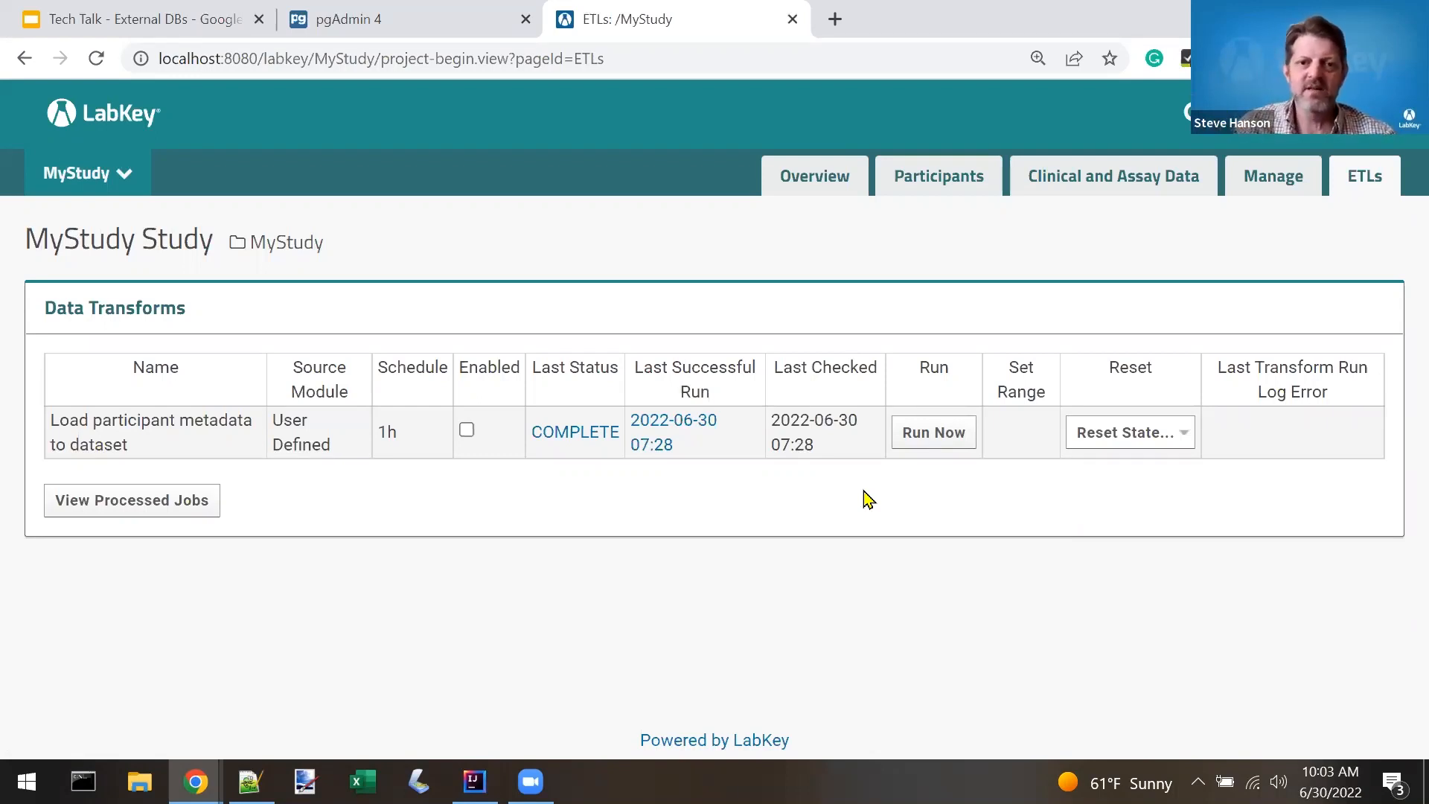
pyautogui.click(927, 442)
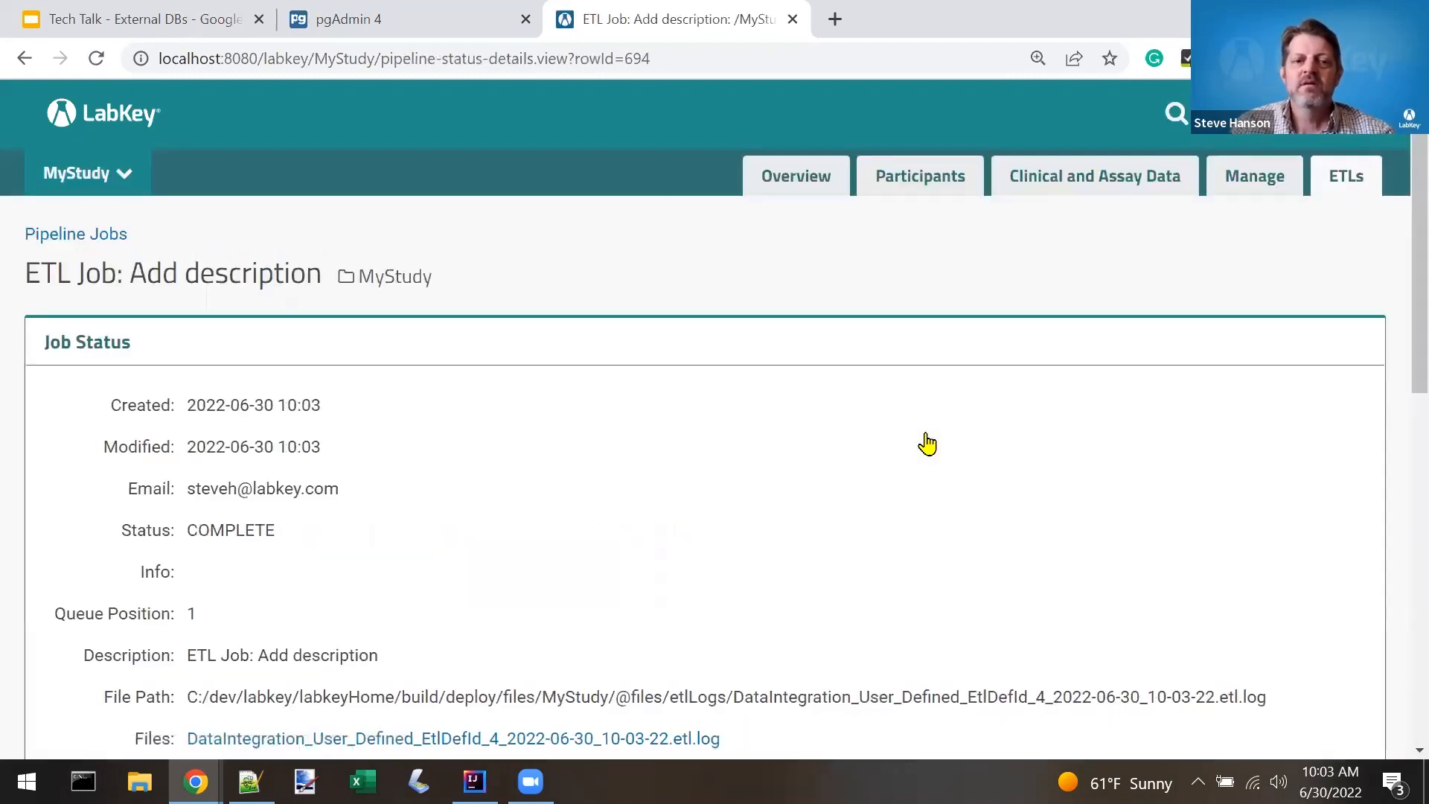
pyautogui.click(1090, 190)
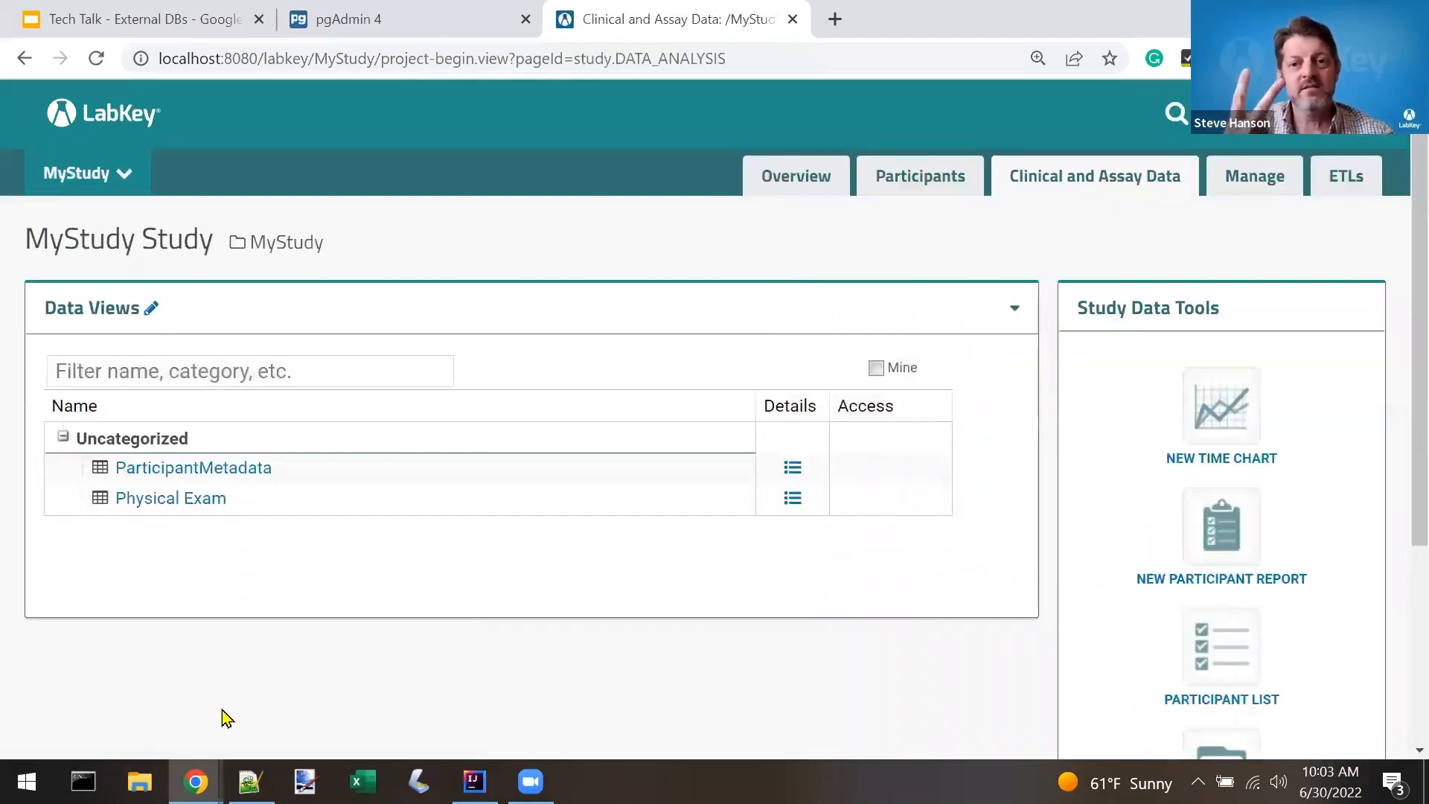
pyautogui.click(159, 471)
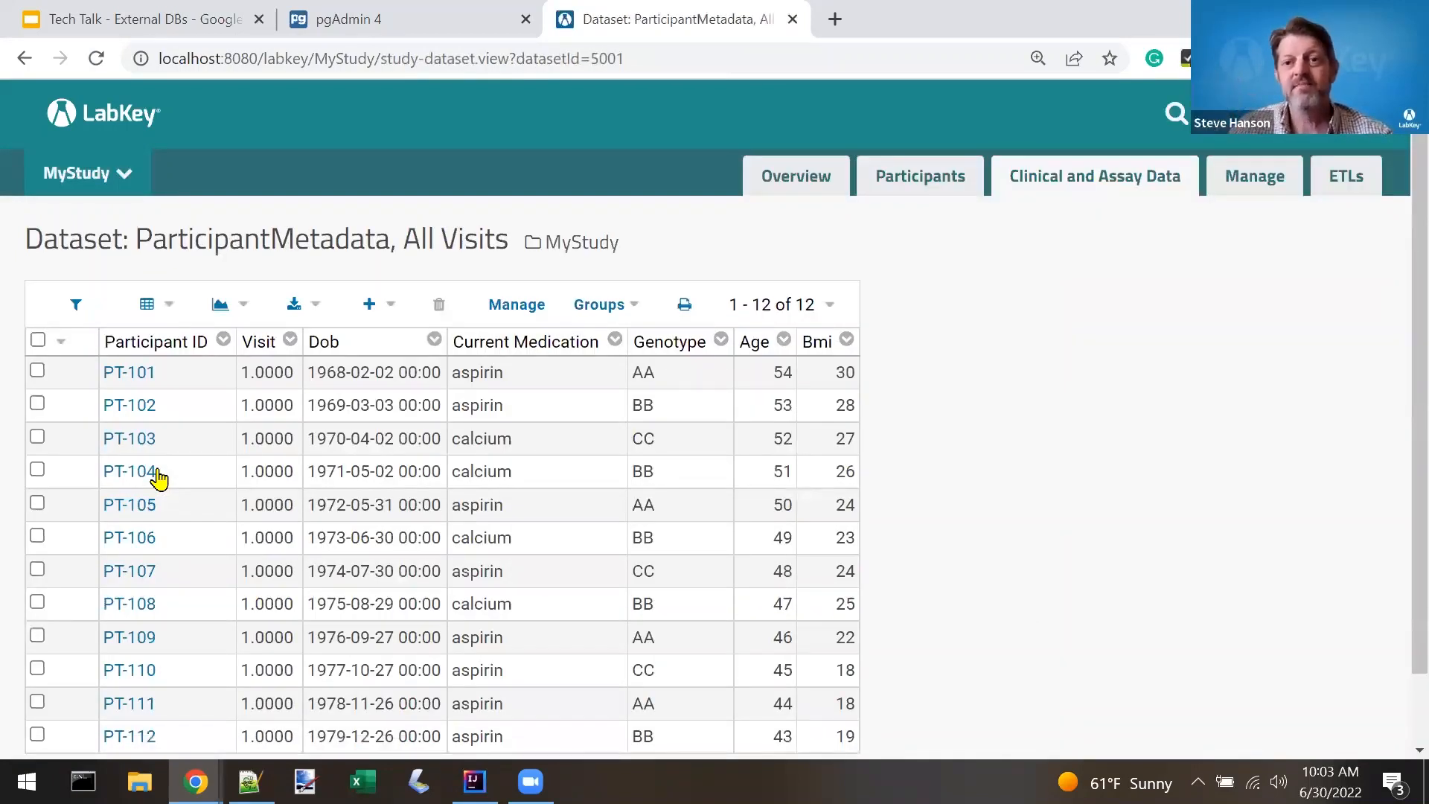
# Open the Physical Exam dataset and start customizing its grid
pyautogui.click(1065, 186)
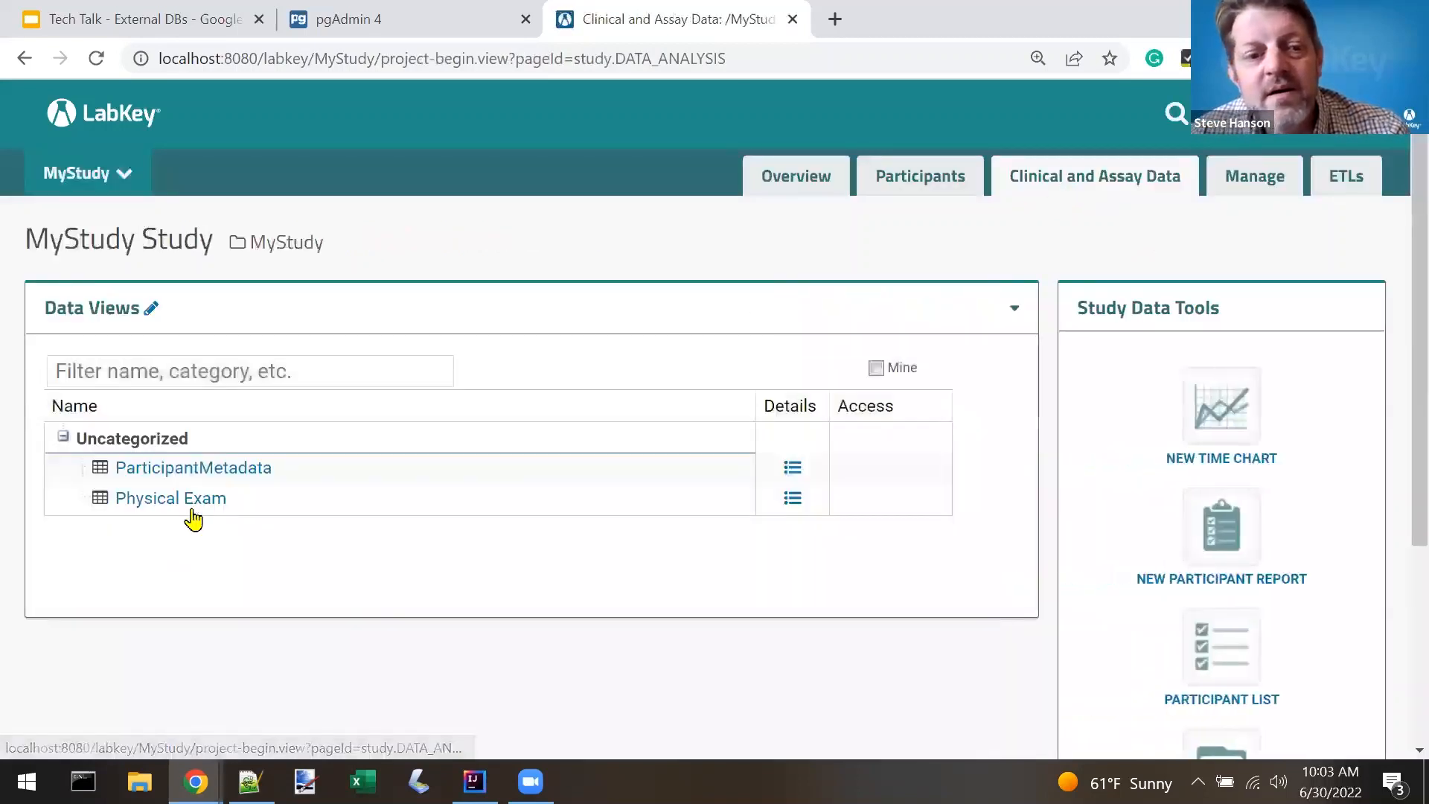
pyautogui.click(192, 509)
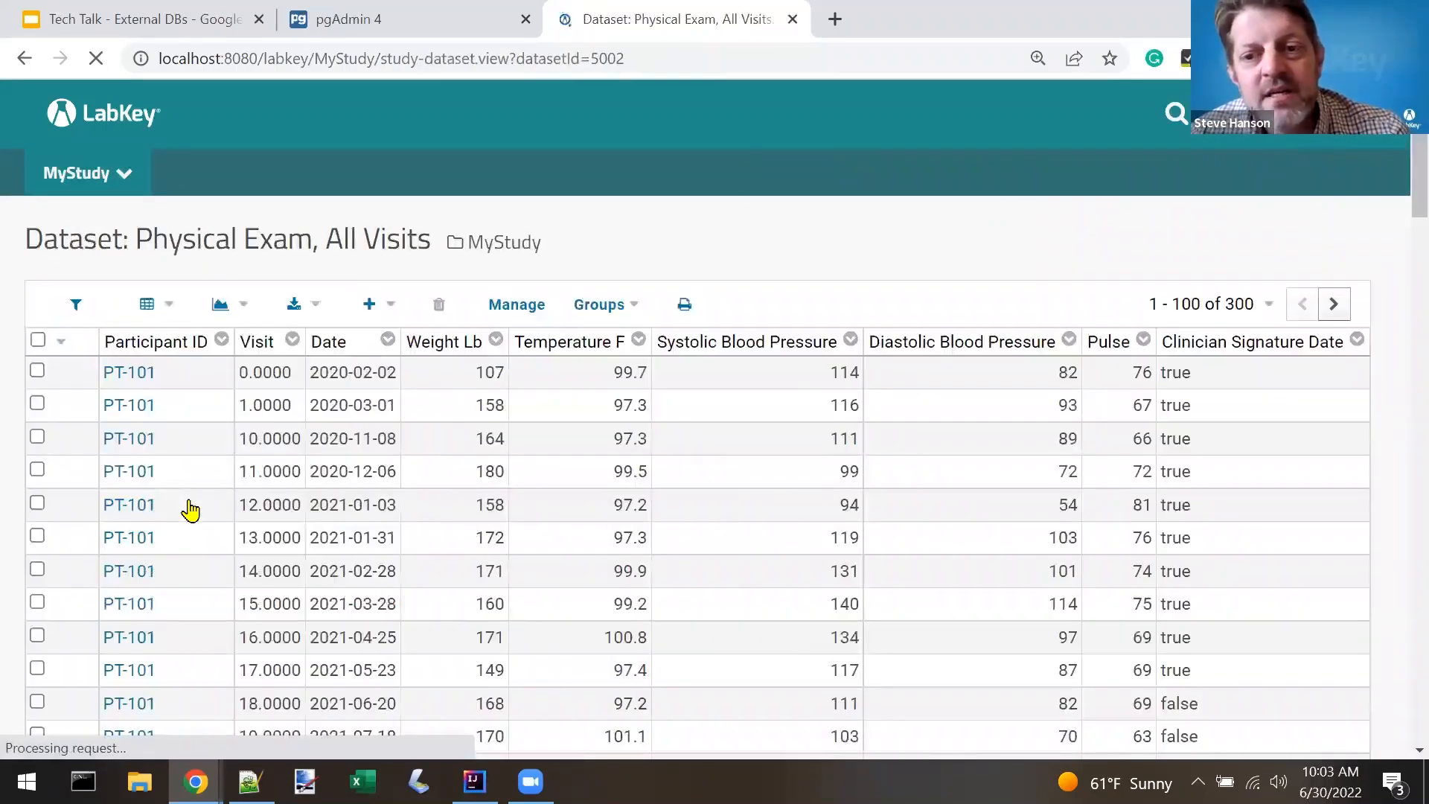
pyautogui.click(164, 304)
pyautogui.click(172, 343)
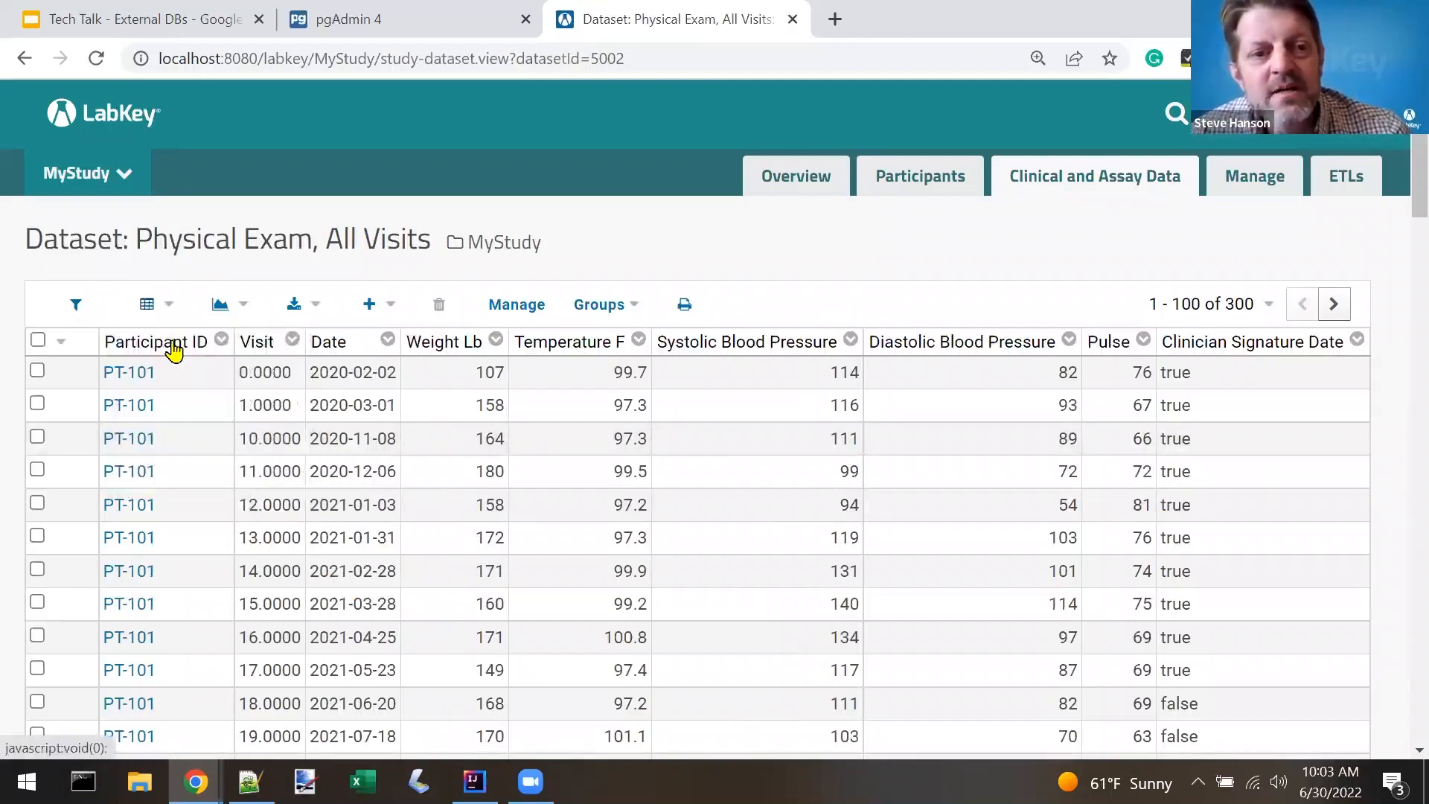
pyautogui.scroll(-5, 179, 506)
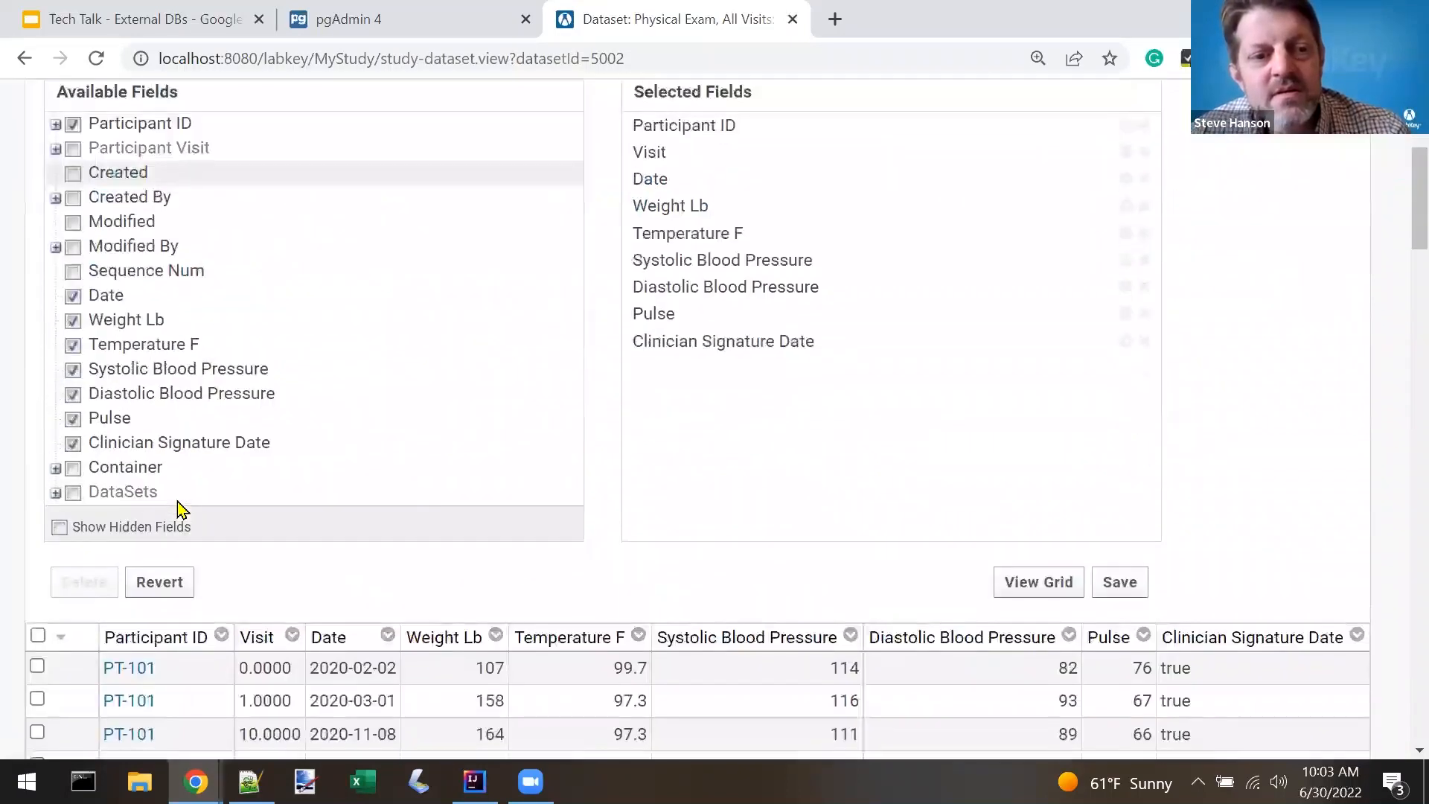
# Add the Genotype, Bmi and Age fields from the ParticipantMetadata dataset to the Physical Exam grid and view the modified grid
pyautogui.click(56, 492)
pyautogui.scroll(-1, 198, 466)
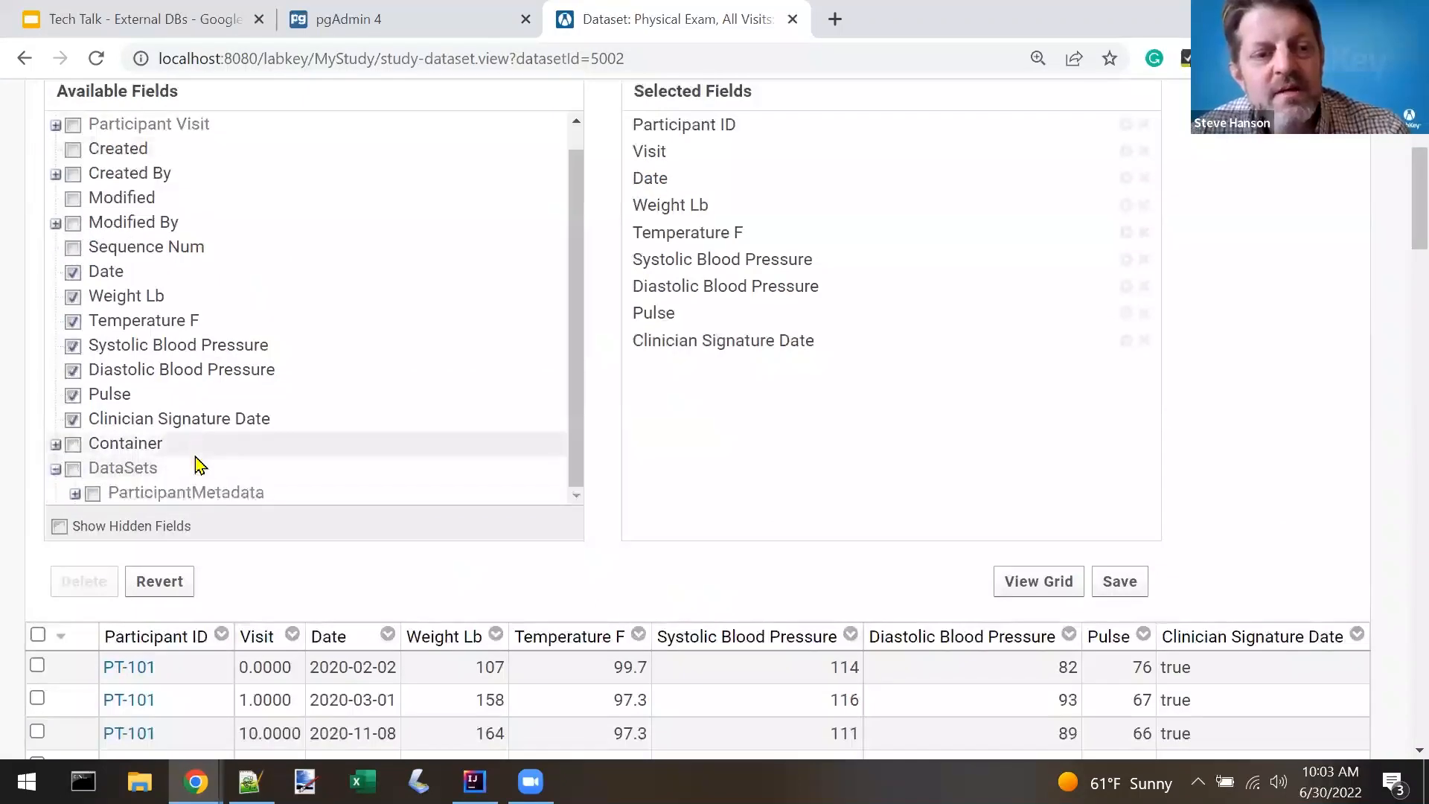
pyautogui.click(76, 494)
pyautogui.scroll(-4, 271, 405)
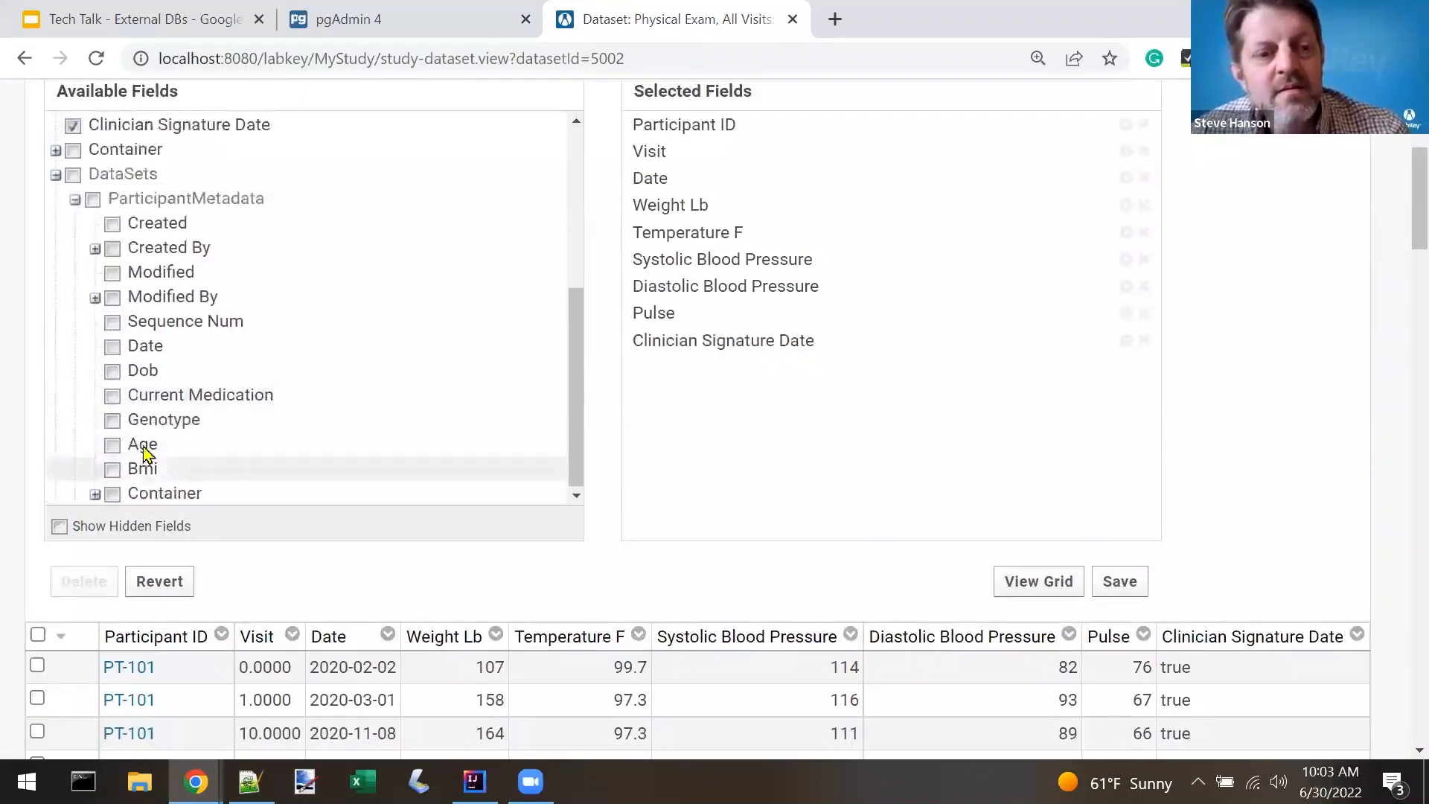
pyautogui.click(112, 421)
pyautogui.click(113, 470)
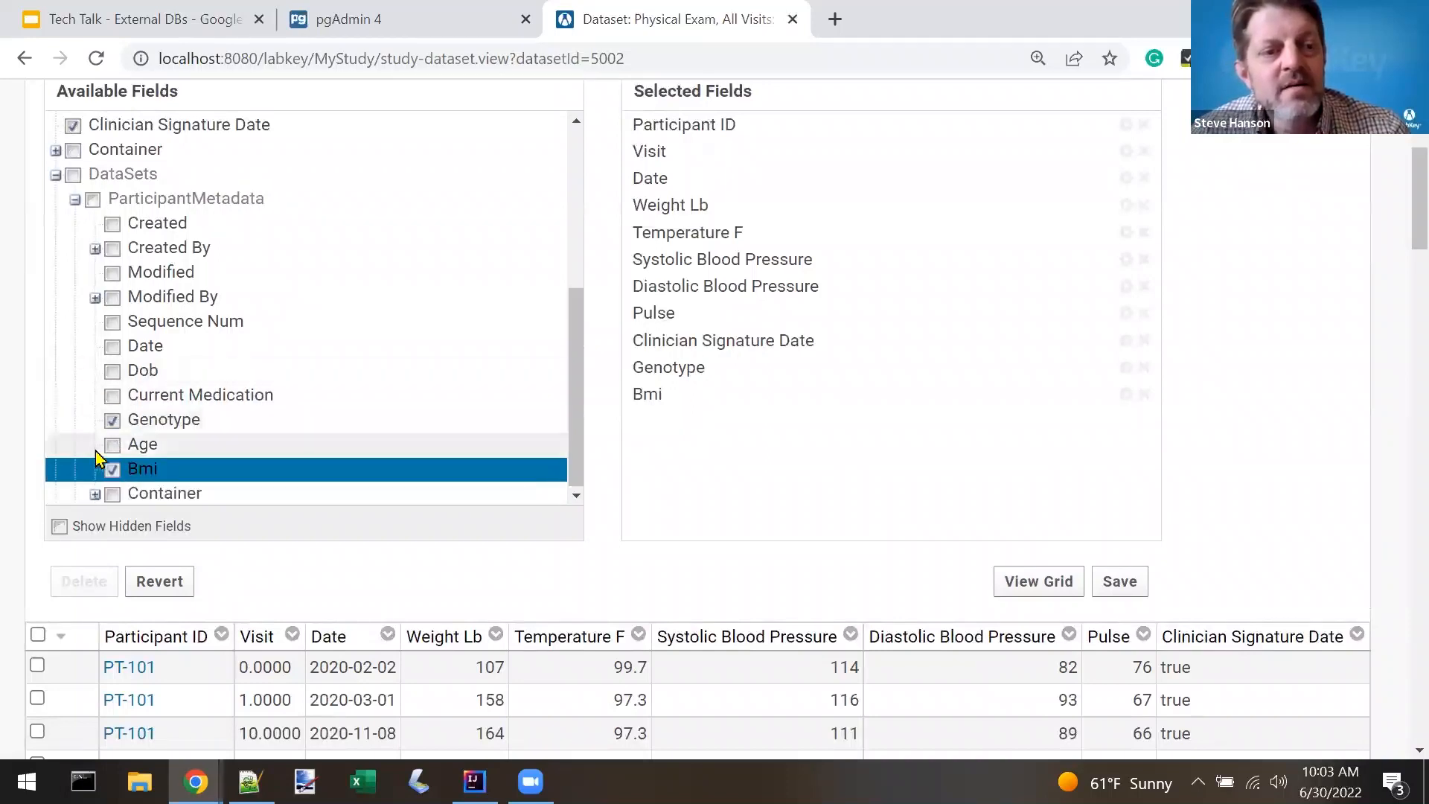
pyautogui.click(112, 446)
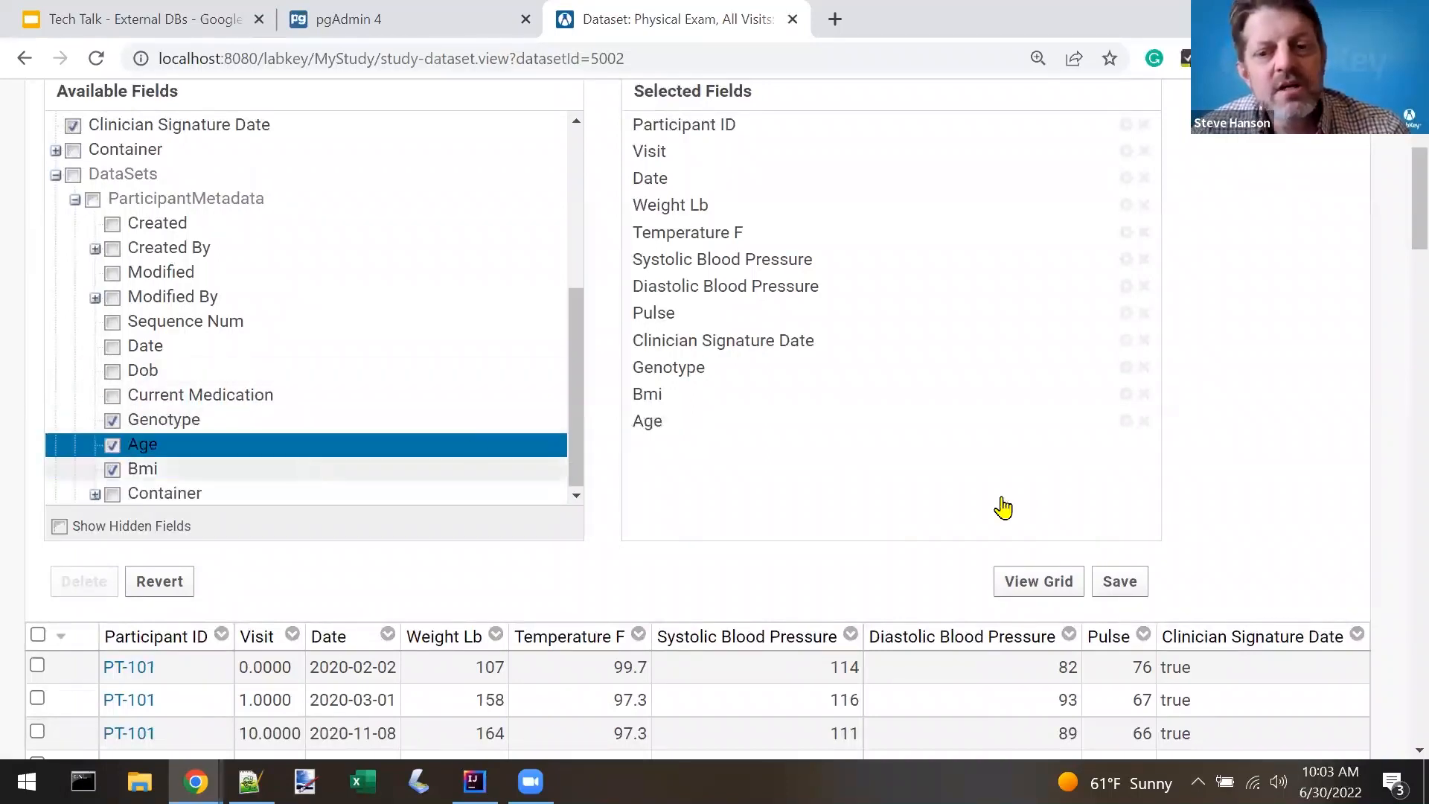
pyautogui.click(1022, 584)
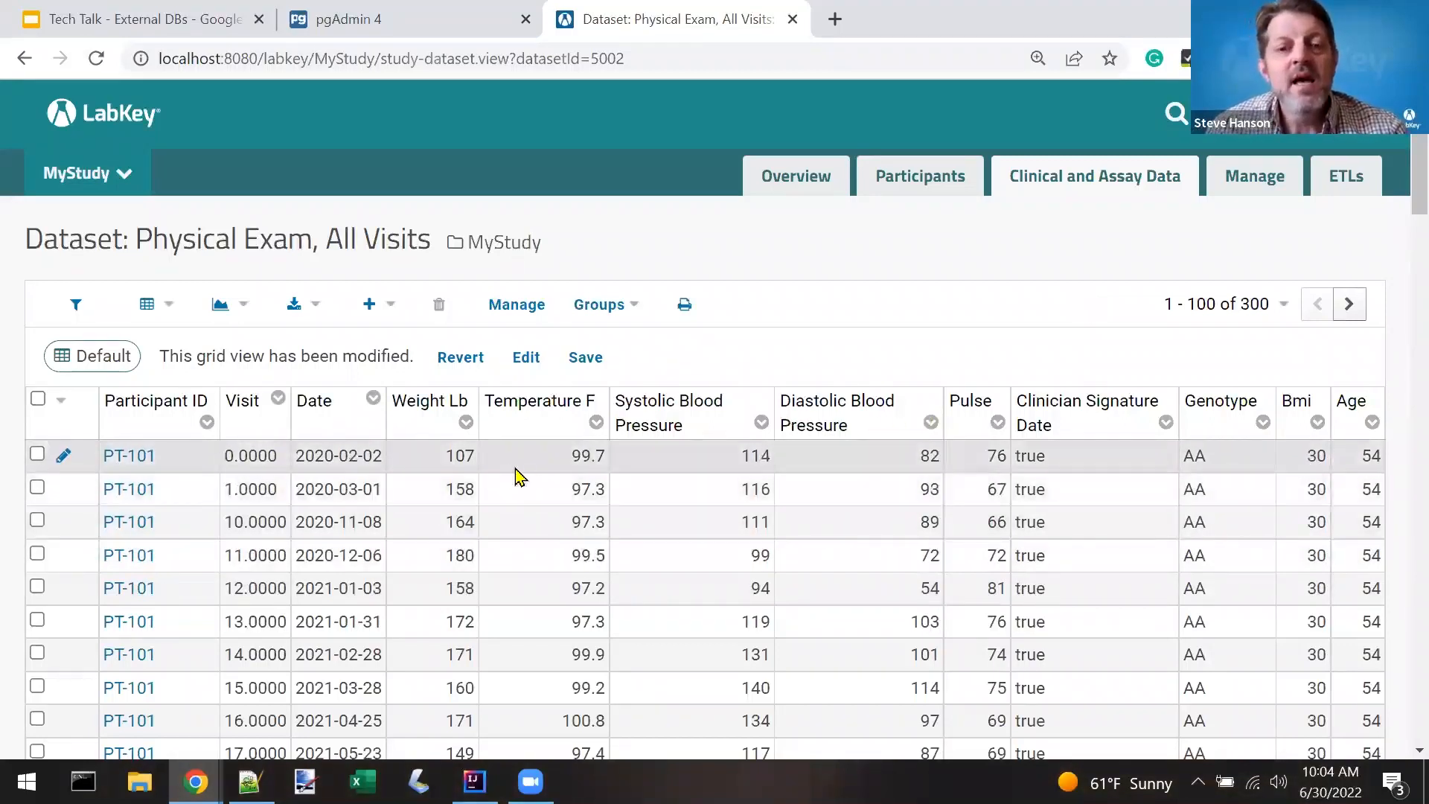
# Create a box plot from the Physical Exam grid with Genotype as X axis categories and Systolic Blood Pressure on the Y axis
pyautogui.click(244, 307)
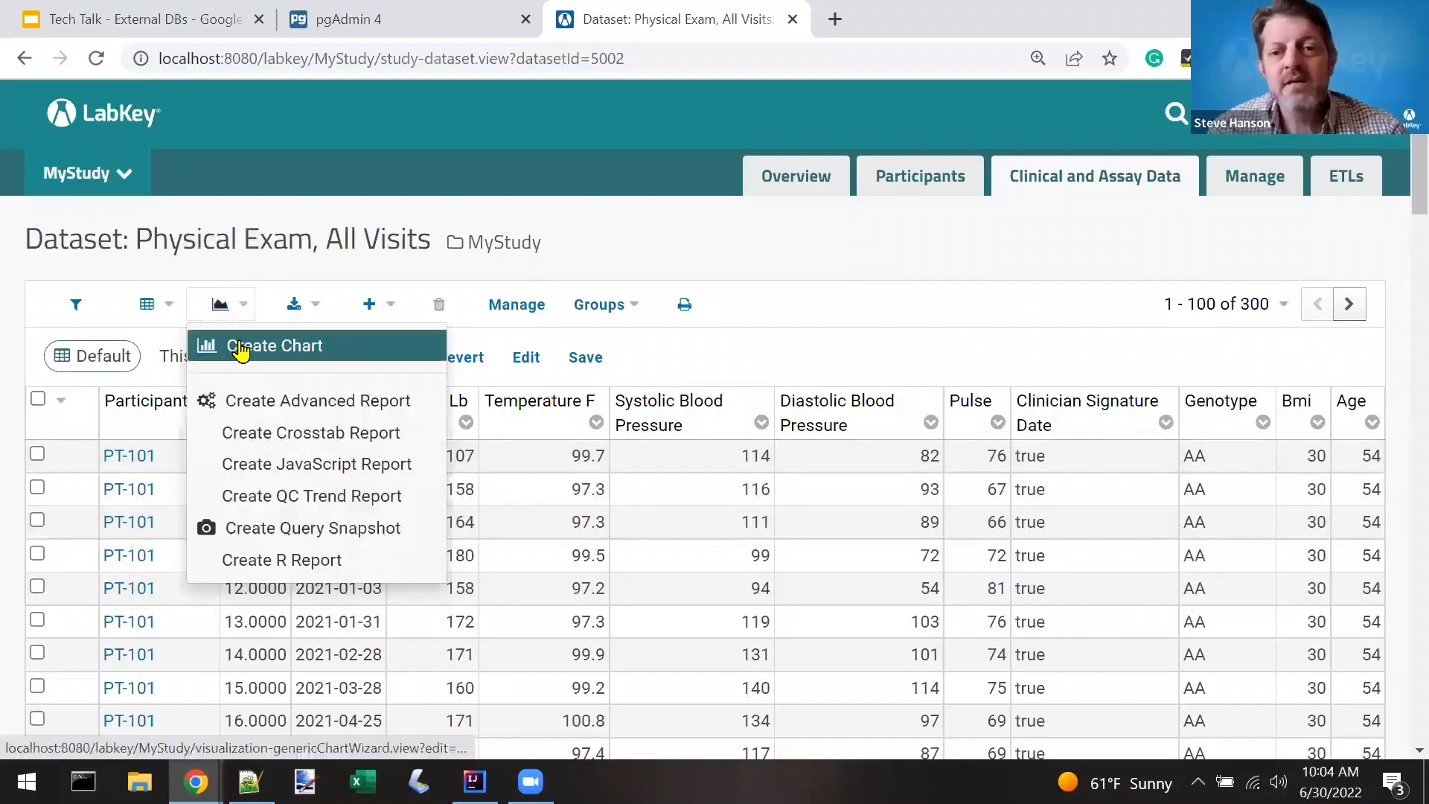
pyautogui.click(240, 347)
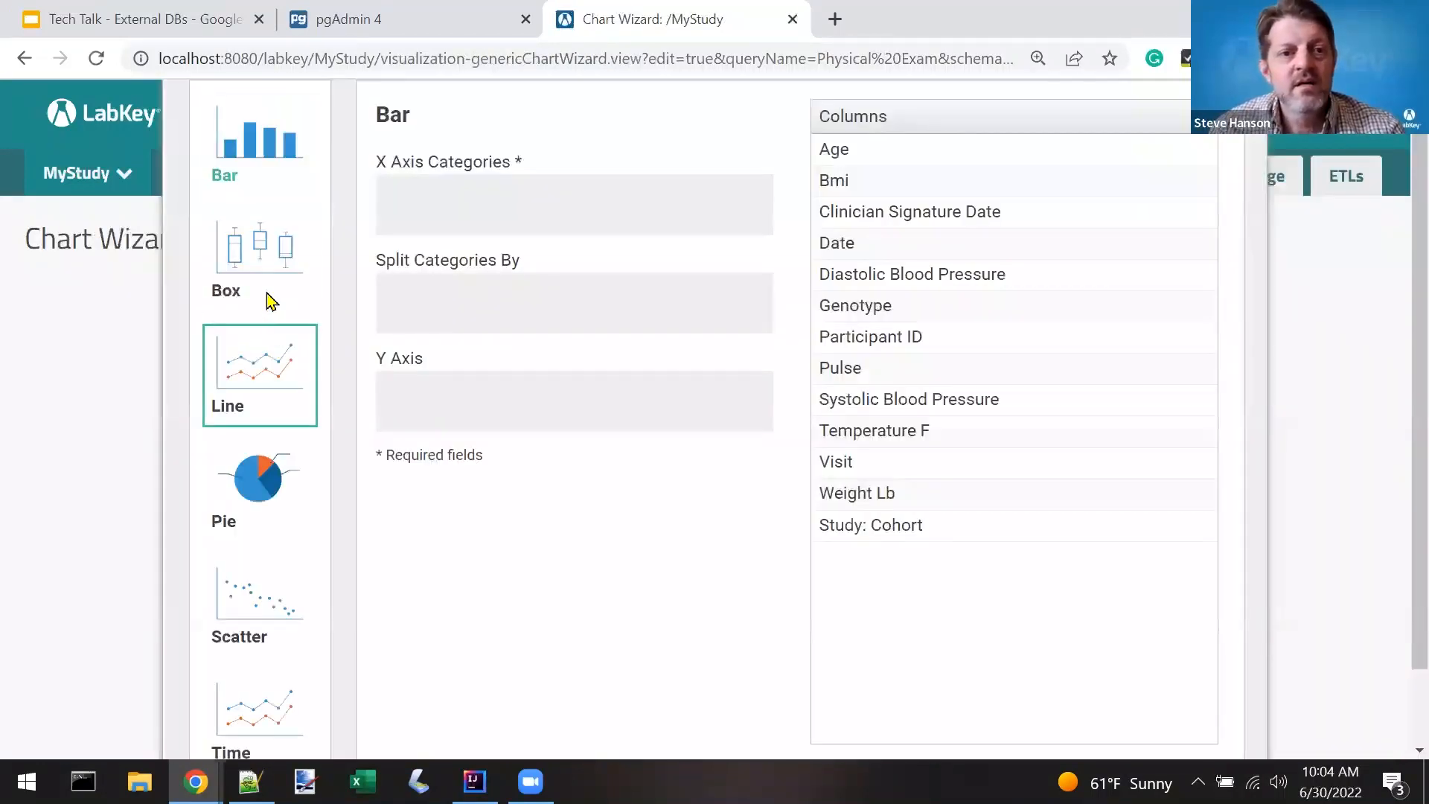
pyautogui.moveTo(848, 378); pyautogui.dragTo(641, 409)
pyautogui.click(257, 247)
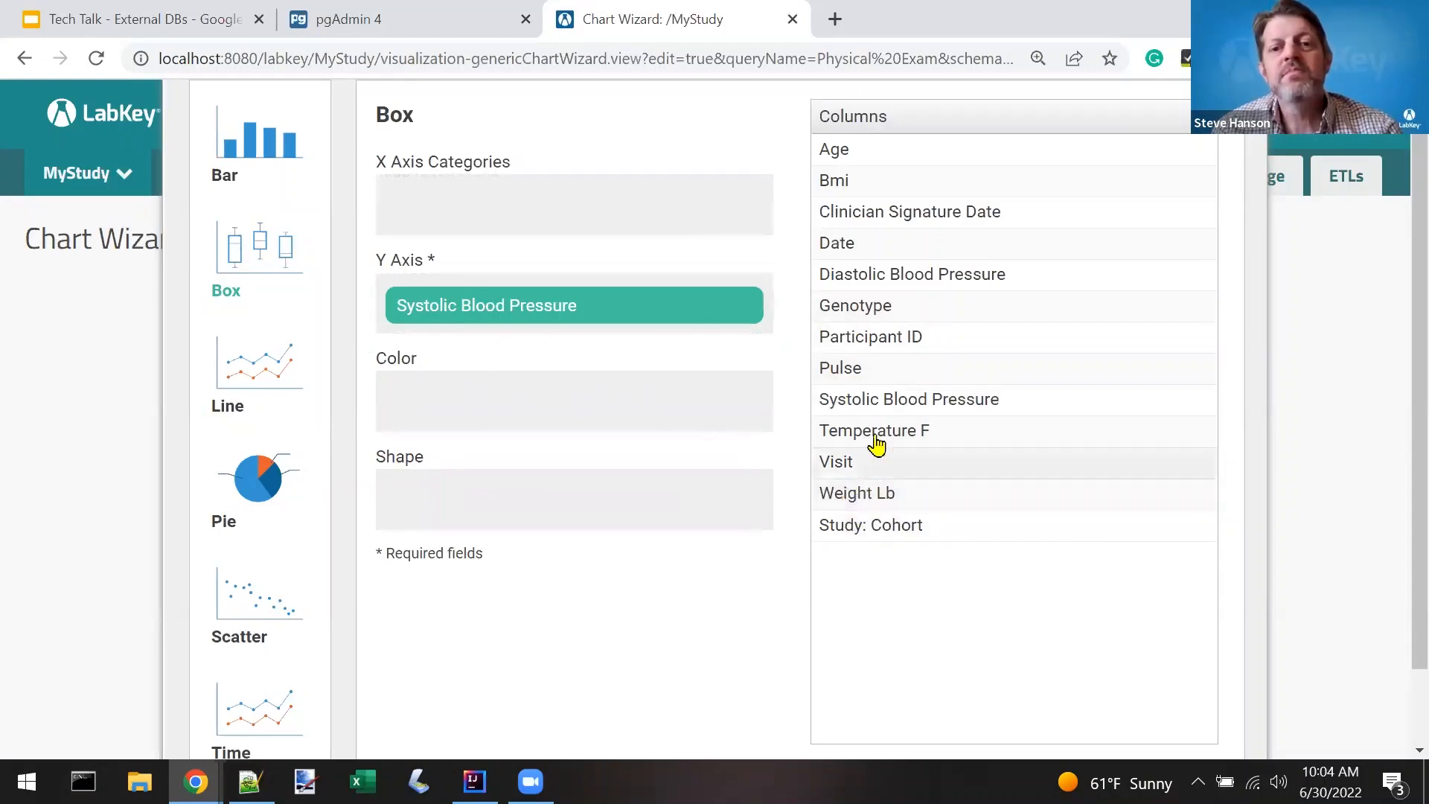
pyautogui.moveTo(870, 306); pyautogui.dragTo(568, 211)
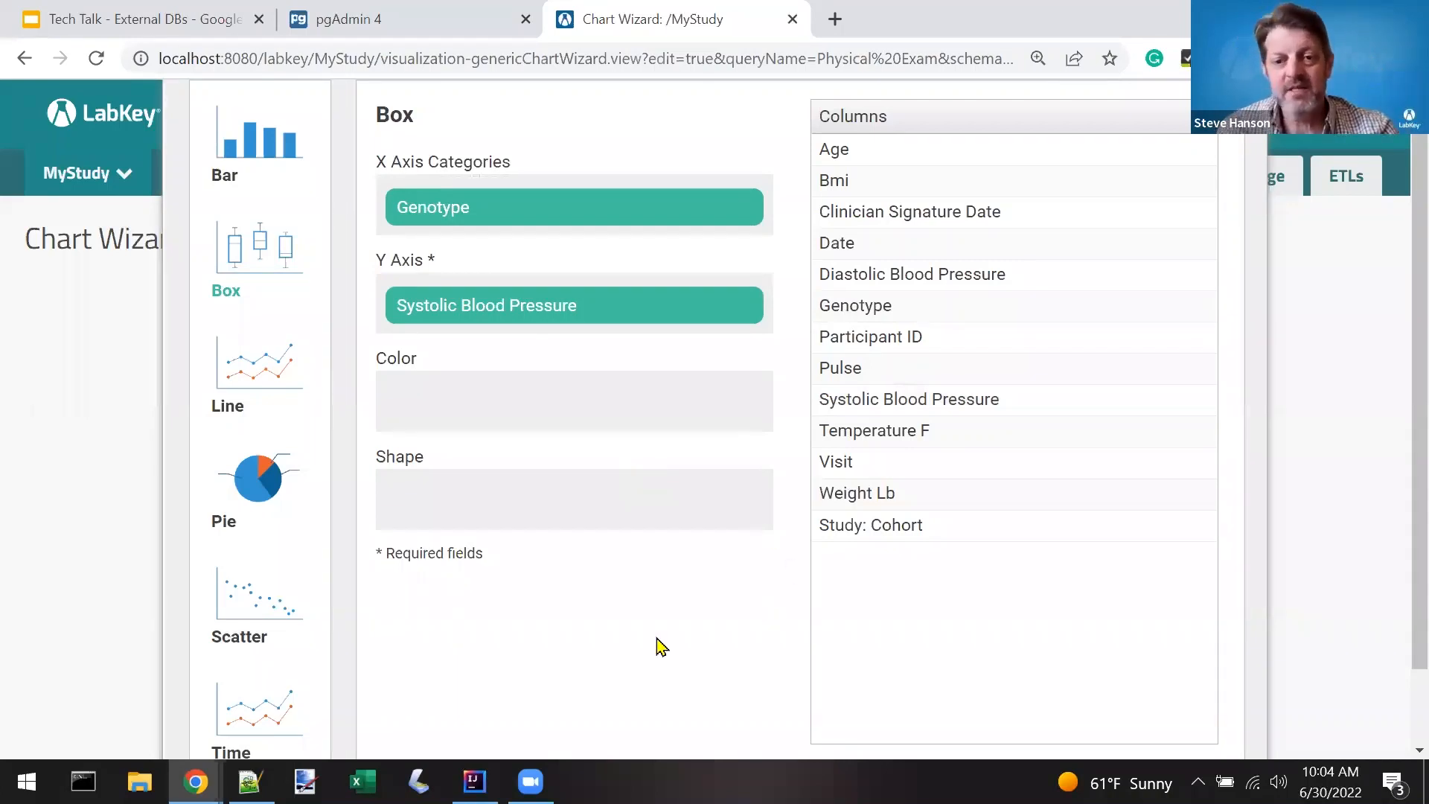
pyautogui.scroll(-1, 661, 645)
pyautogui.click(1172, 719)
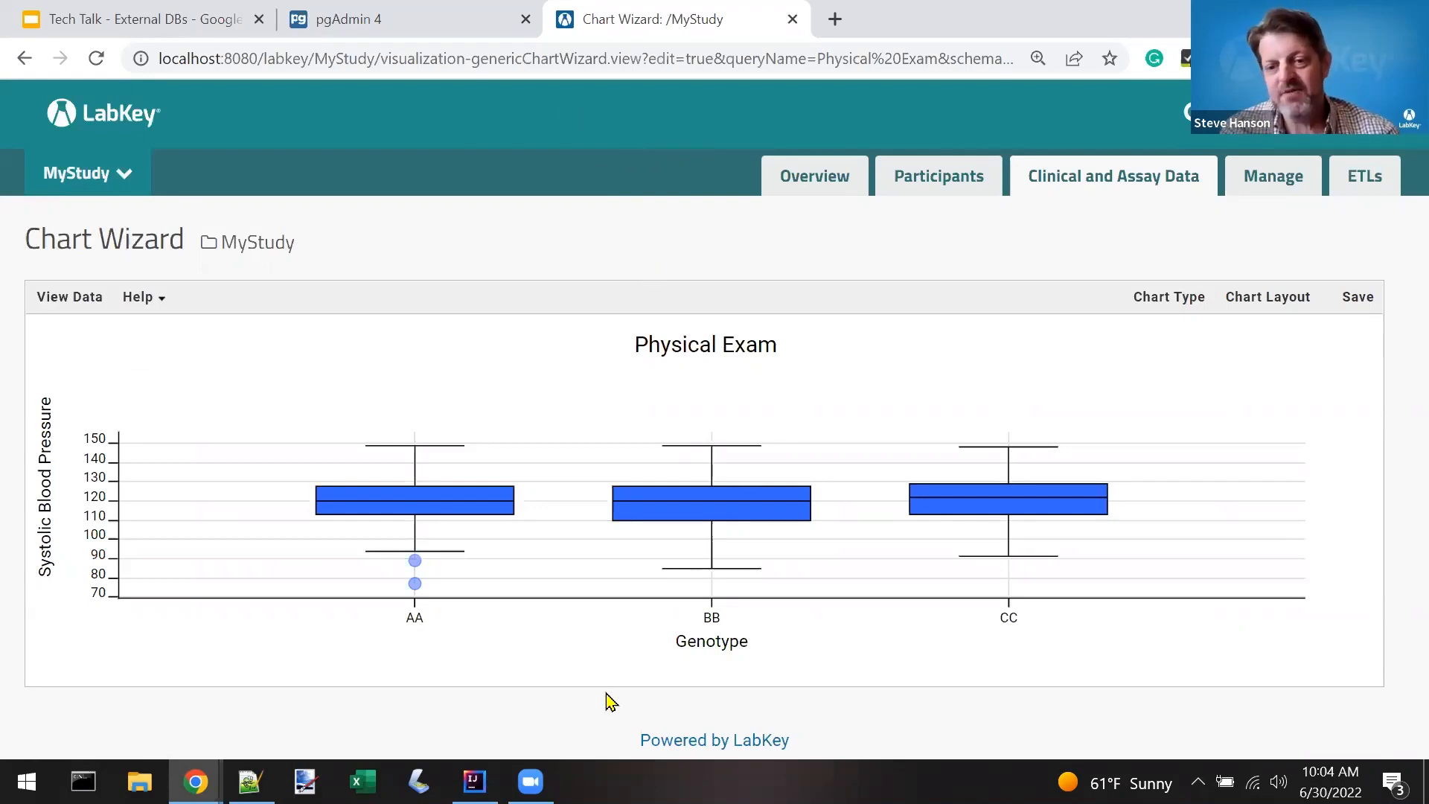
pyautogui.moveTo(674, 640)
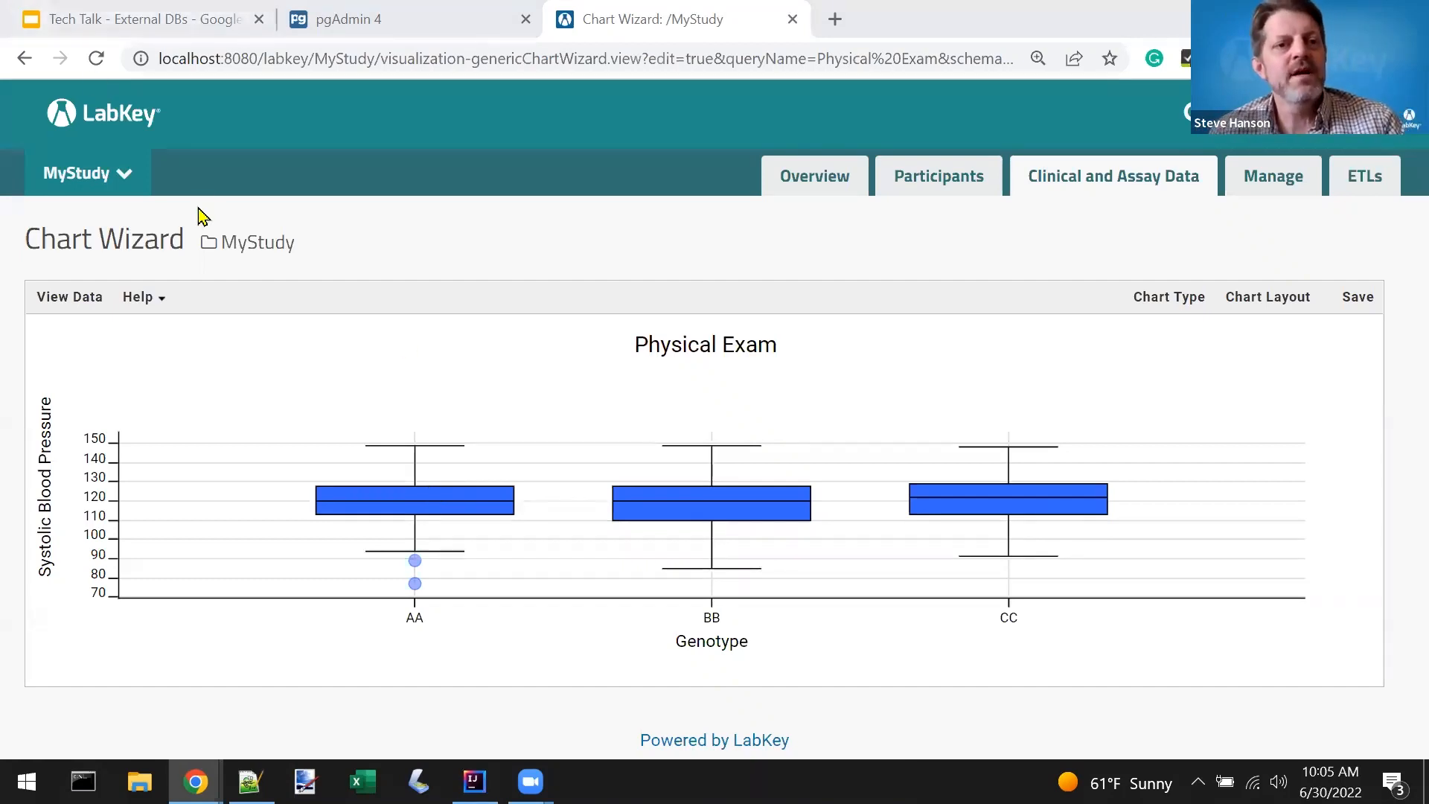
pyautogui.hotkey('ctrl', 'Tab')
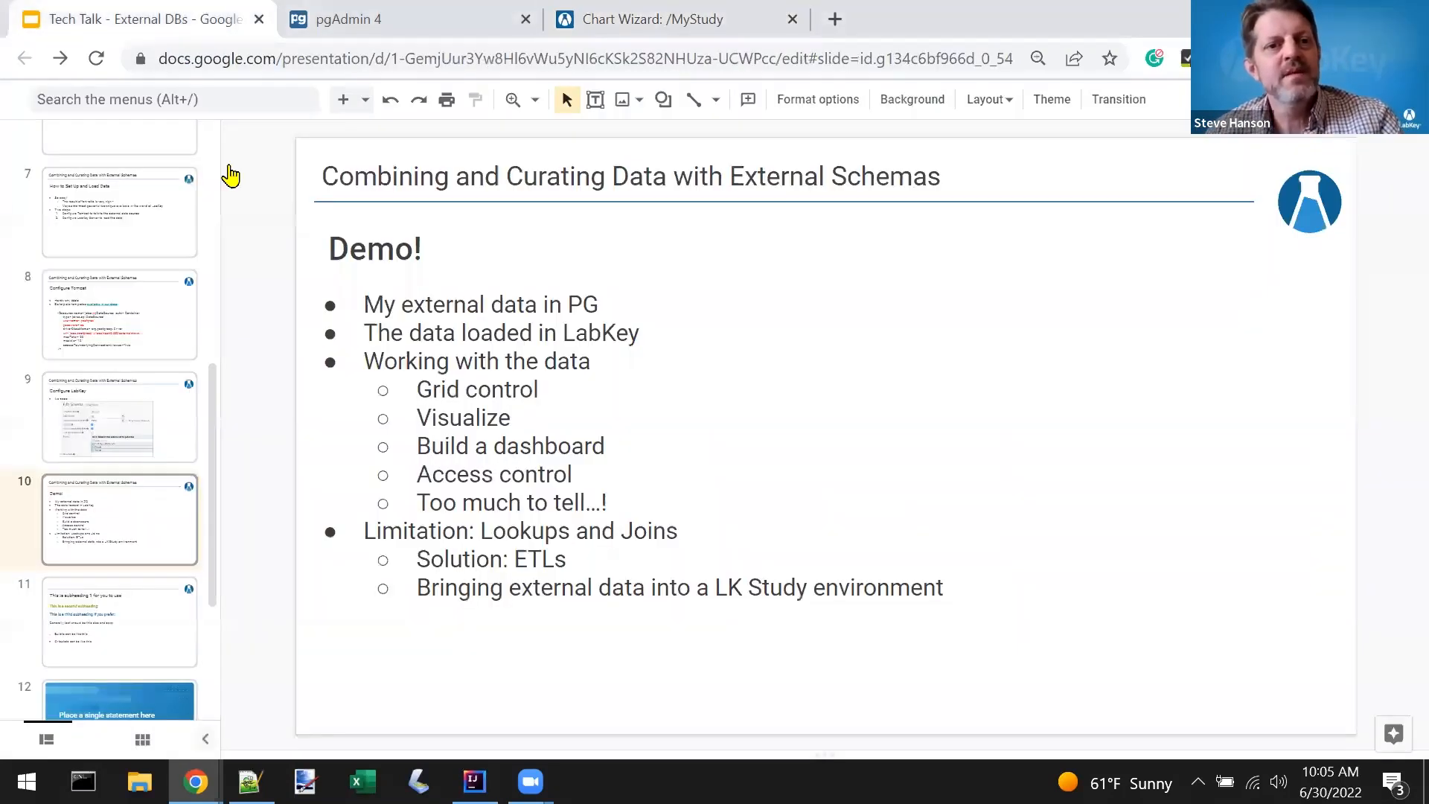
pyautogui.hotkey('ctrl', 'Tab')
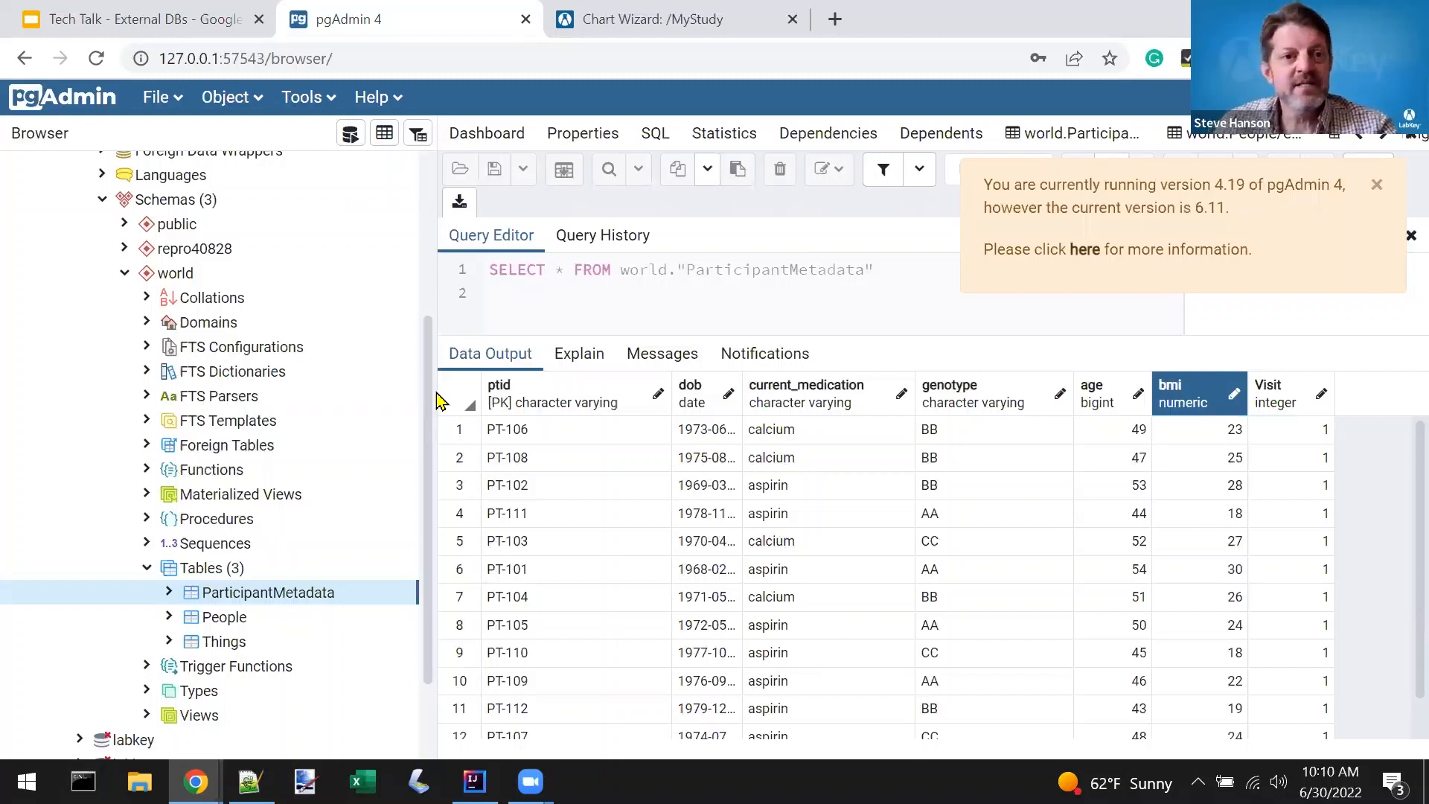
pyautogui.hotkey('ctrl', 'Tab')
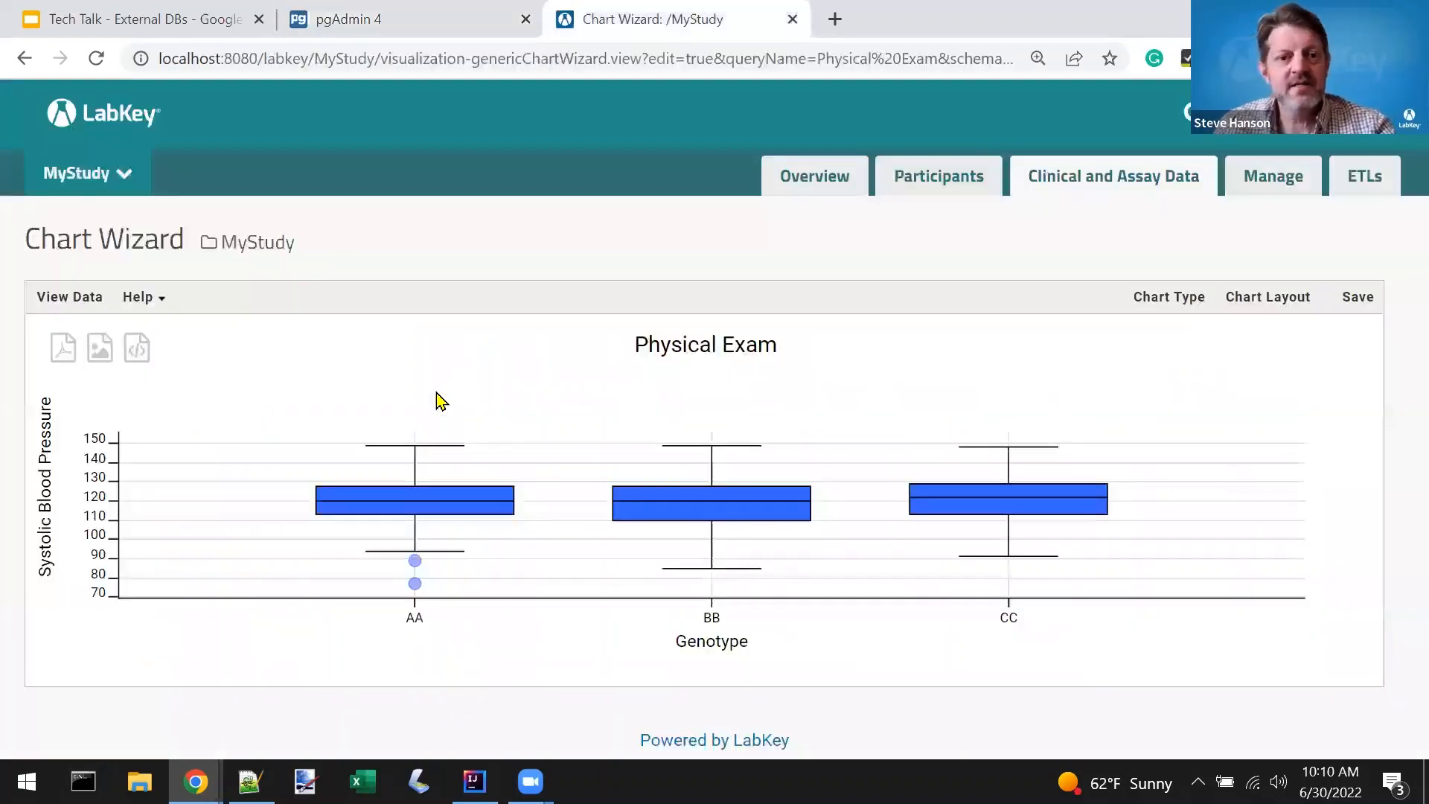
# Switch to the Google Slides deck, go to the Configure Tomcat slide and open its "available in our docs" link
pyautogui.hotkey('ctrl', 'Tab')
pyautogui.click(115, 534)
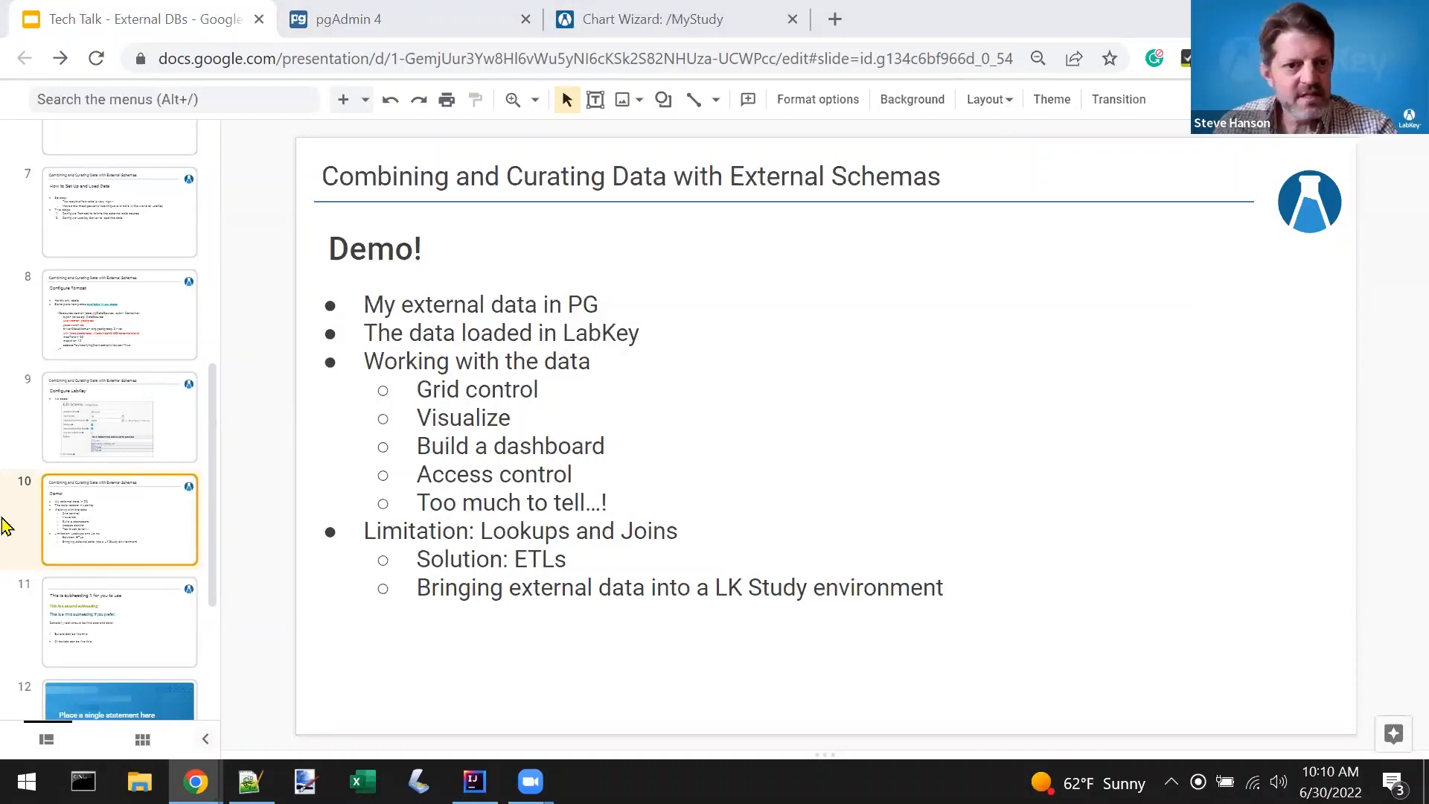
pyautogui.click(142, 426)
pyautogui.press('Up')
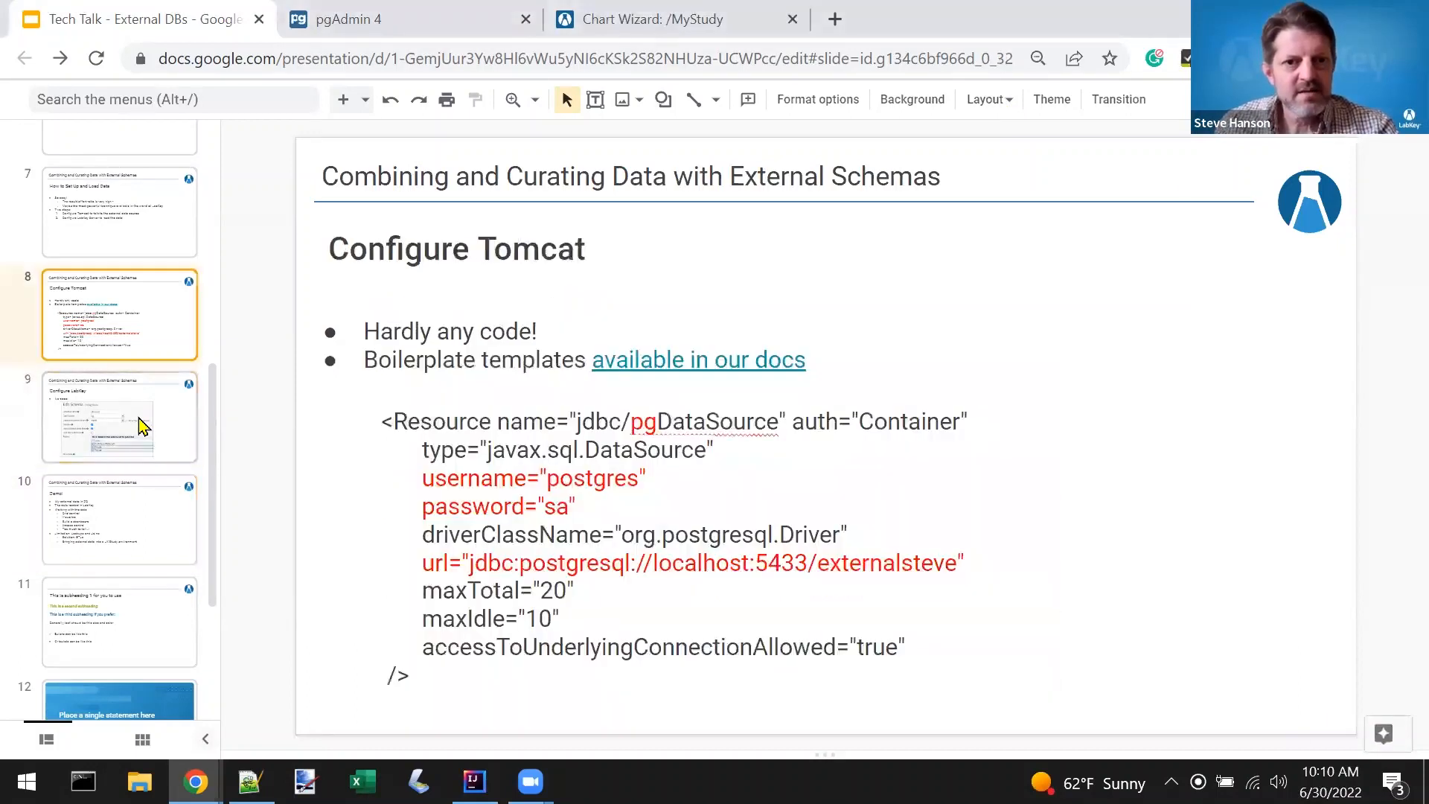
pyautogui.click(680, 361)
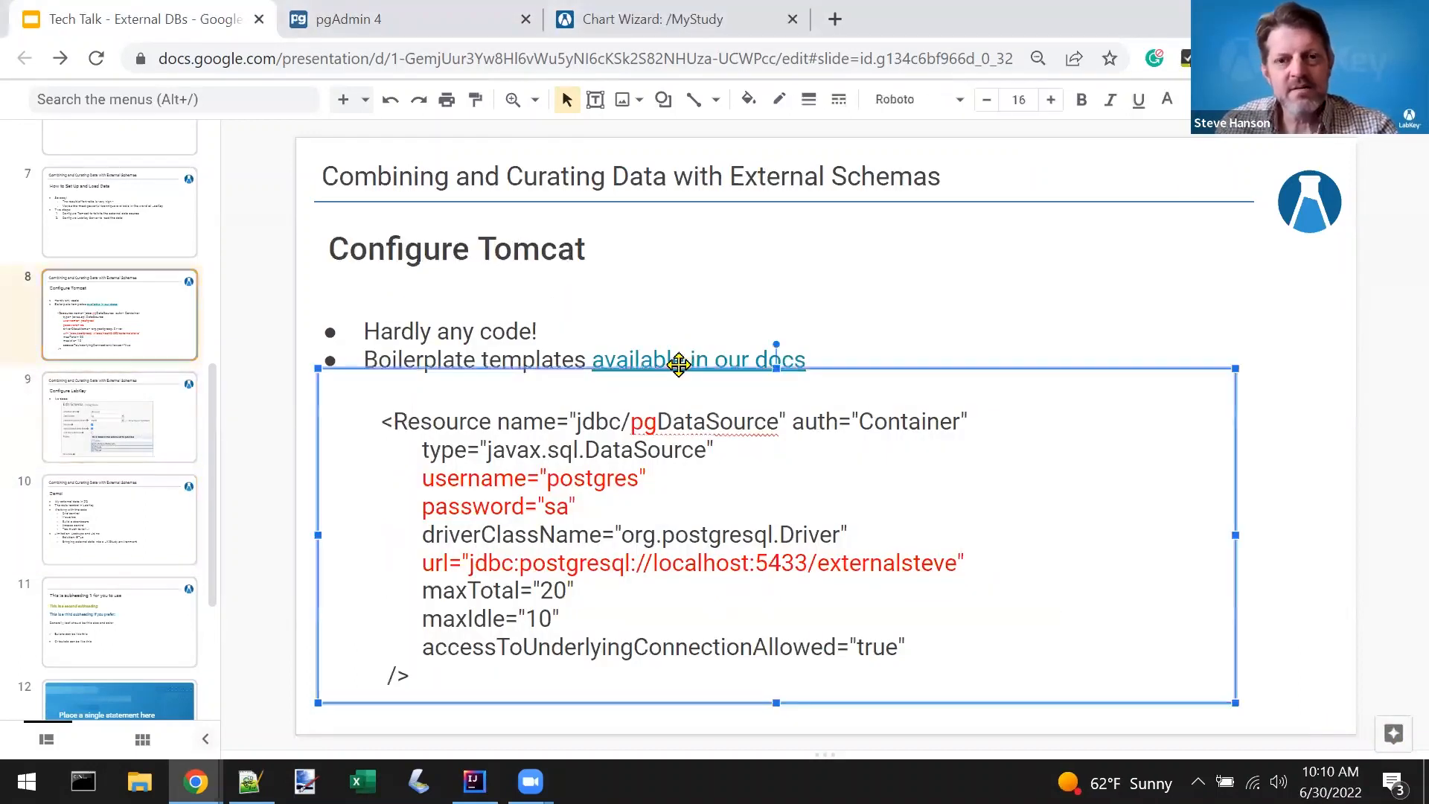
pyautogui.click(680, 359)
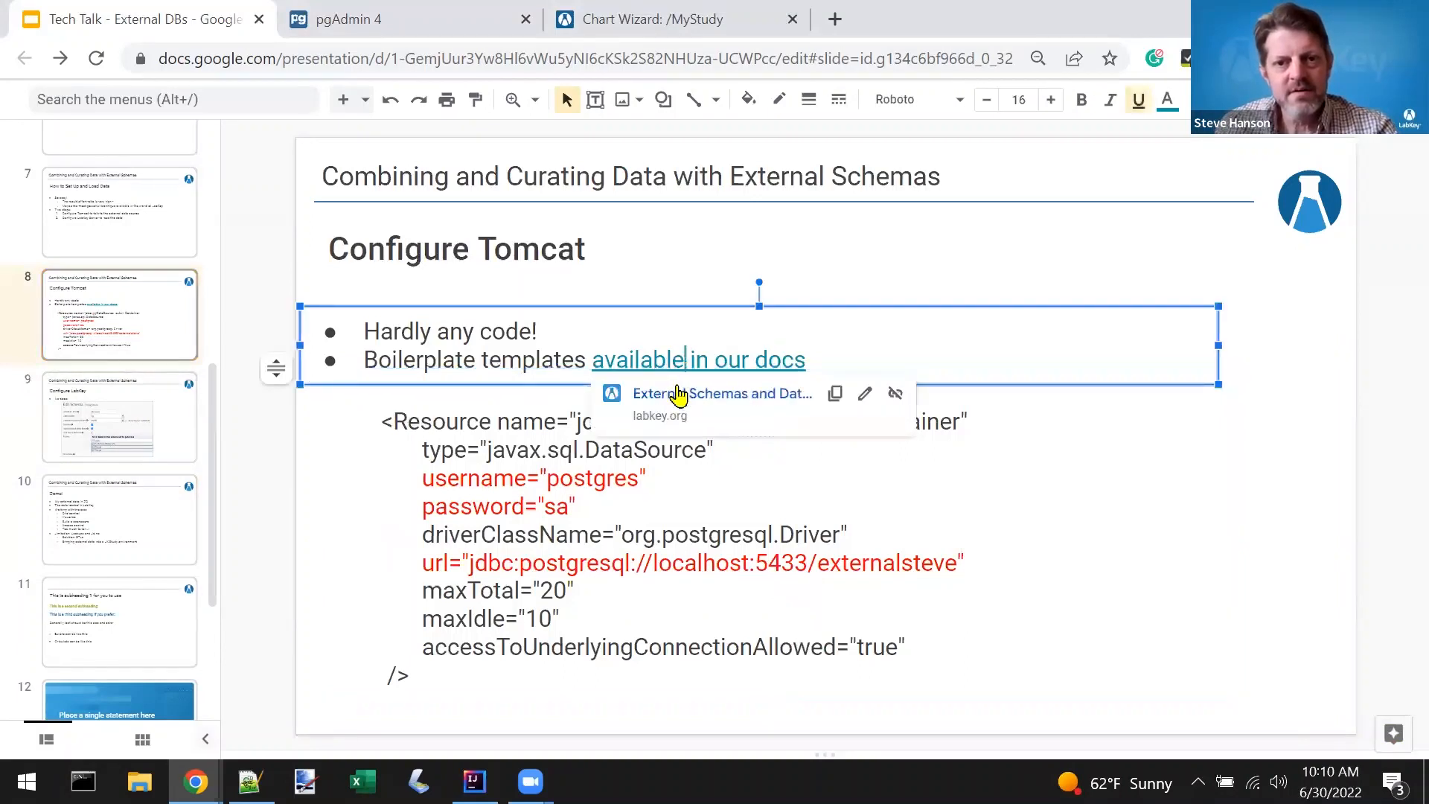
pyautogui.click(677, 392)
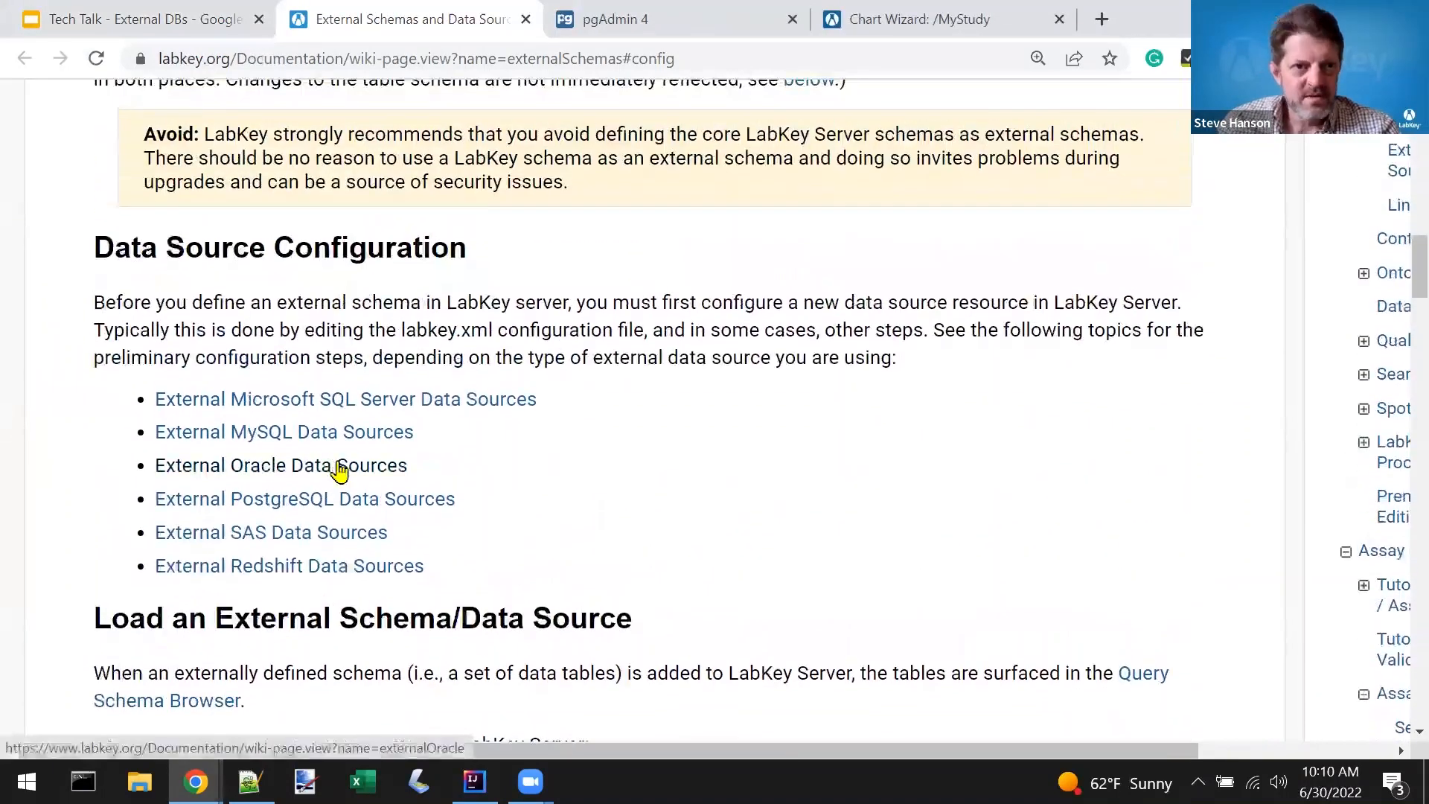
# Look through the External Schemas and Data Sources page and open its Microsoft SQL Server, MySQL and Oracle data source topics in separate tabs
pyautogui.scroll(15, 339, 469)
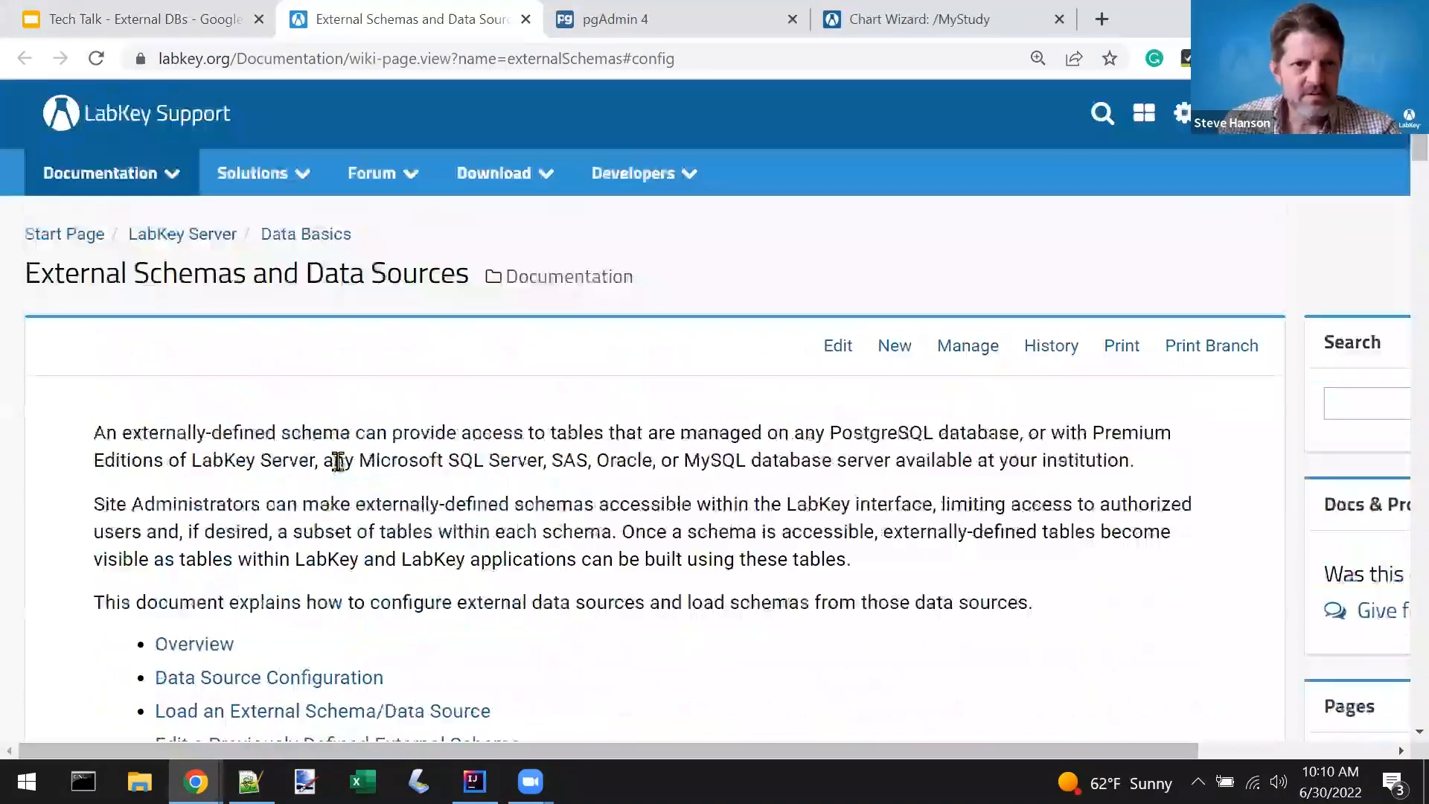
pyautogui.scroll(-5, 339, 465)
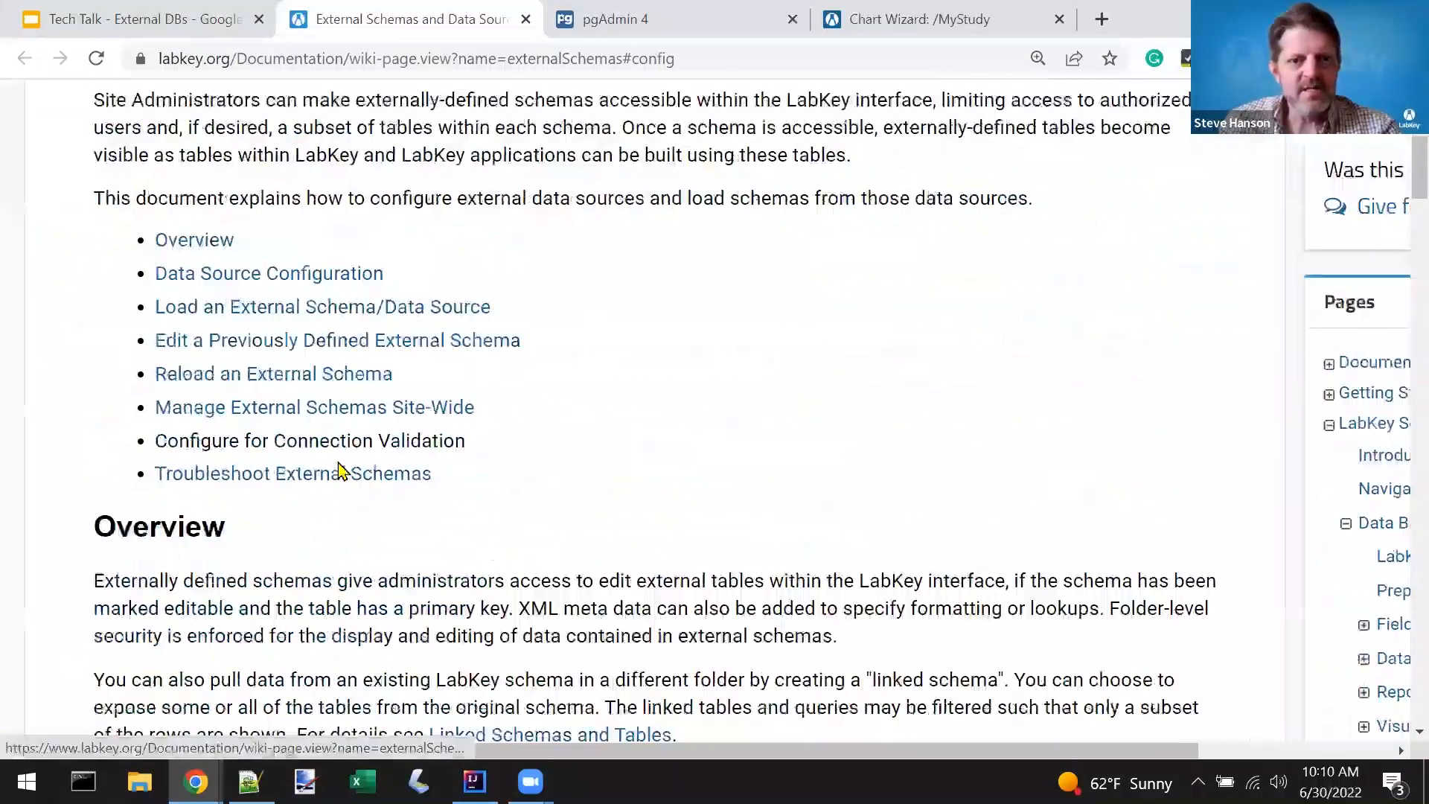
pyautogui.scroll(-12, 335, 461)
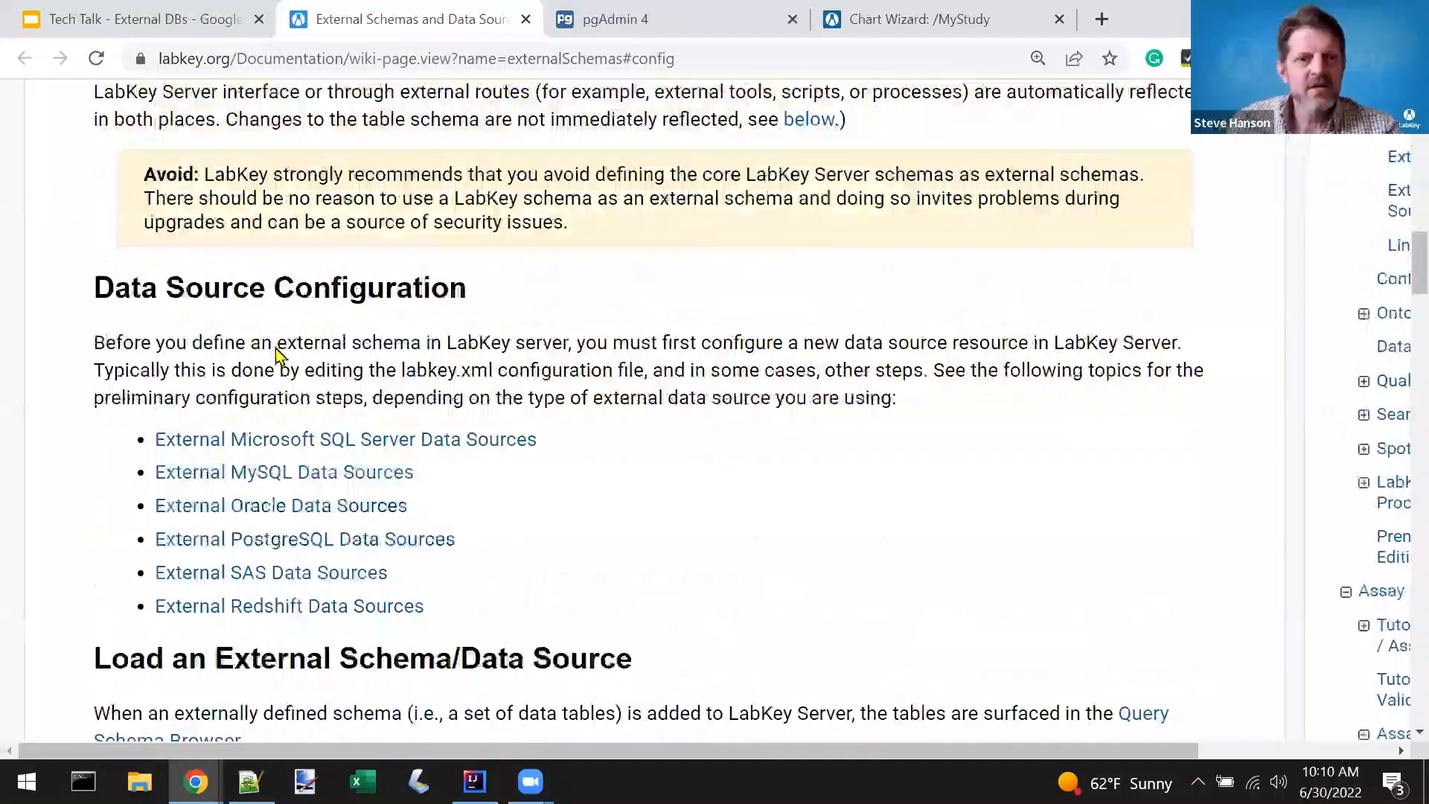
pyautogui.middleClick(273, 420)
pyautogui.middleClick(271, 451)
pyautogui.middleClick(270, 489)
# Find and highlight the Resource configuration templates on the Microsoft SQL Server and MySQL data source pages
pyautogui.hotkey('ctrl', 'Tab')
pyautogui.scroll(-10, 271, 495)
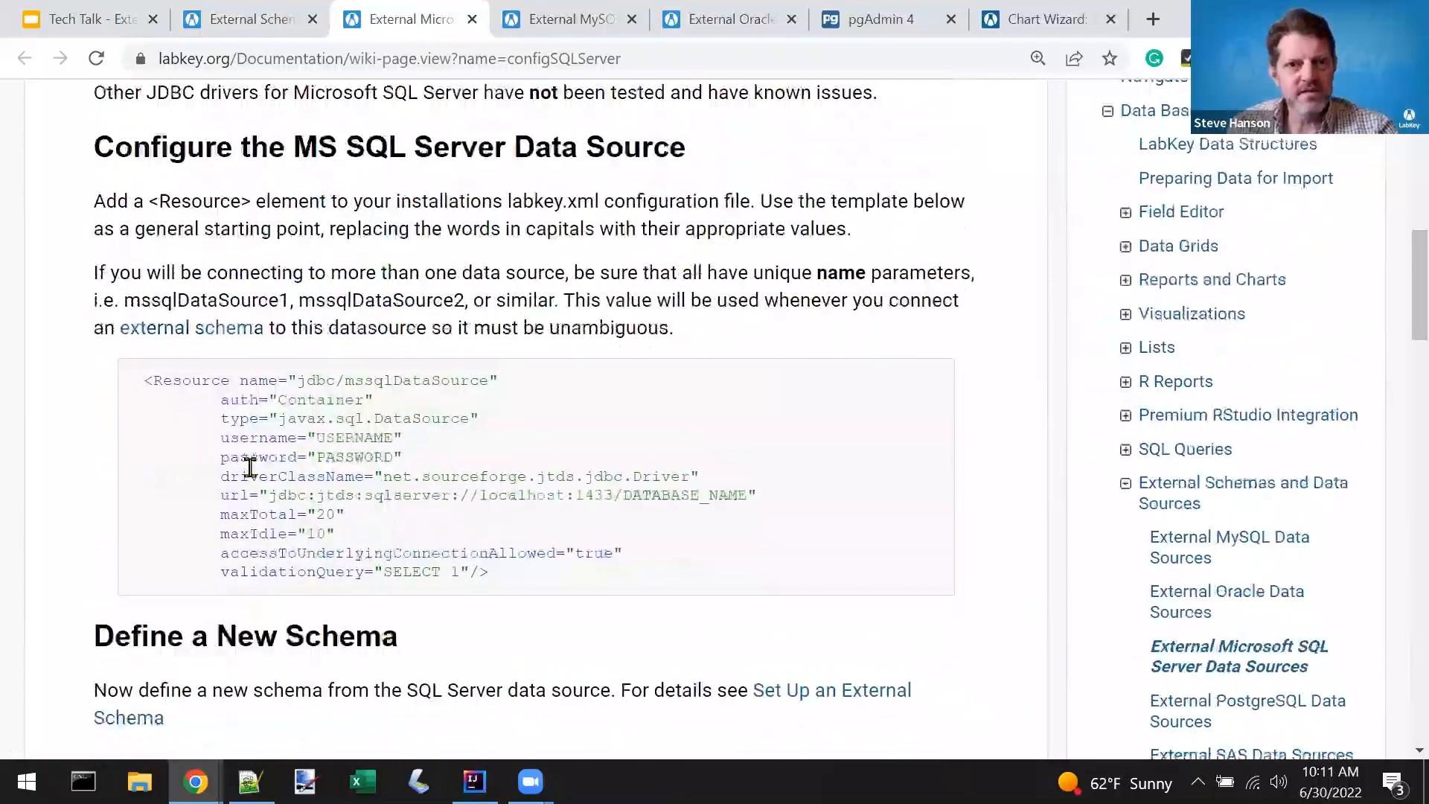
pyautogui.moveTo(526, 575); pyautogui.dragTo(127, 388)
pyautogui.hotkey('ctrl', 'Tab')
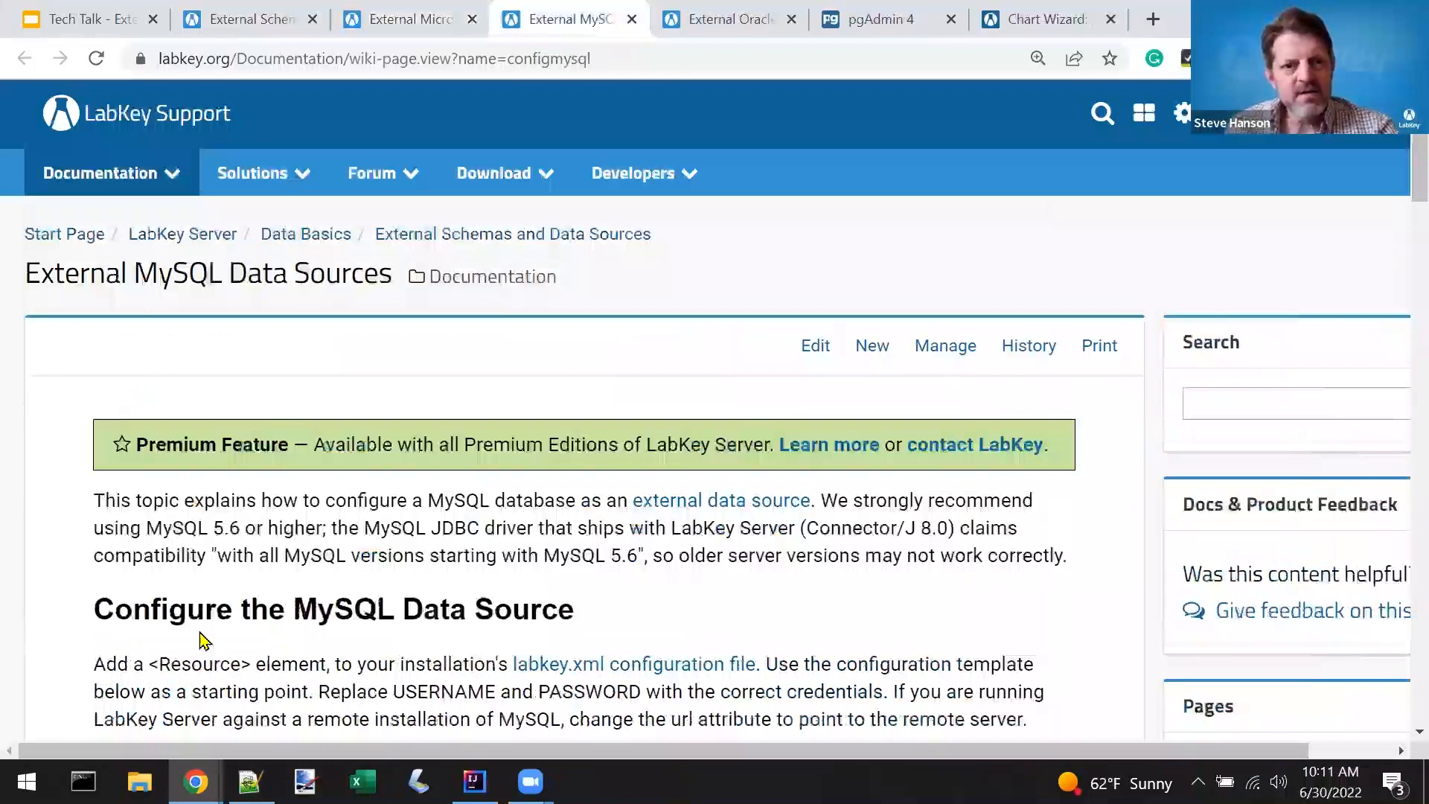
pyautogui.scroll(-6, 202, 640)
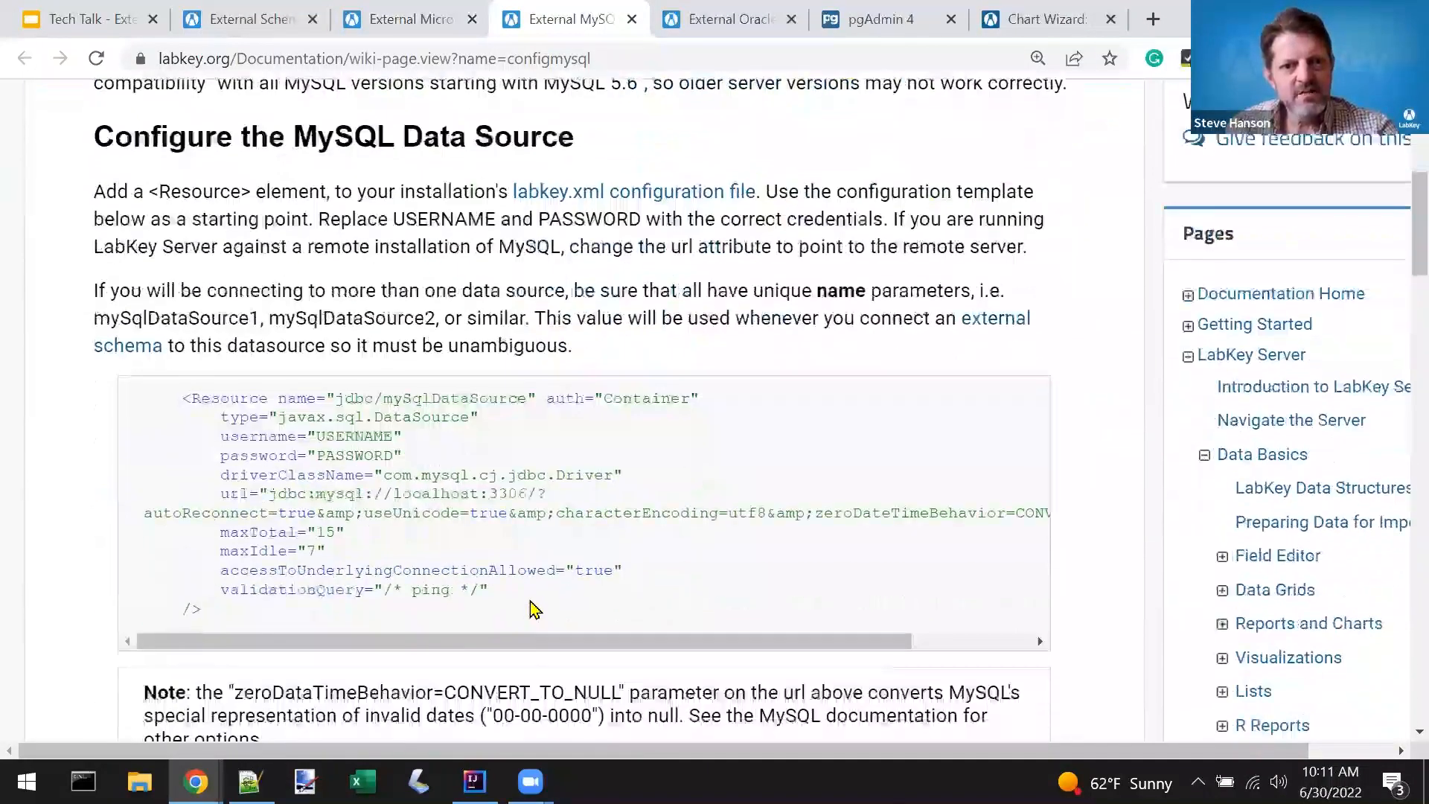
pyautogui.moveTo(530, 594); pyautogui.dragTo(126, 409)
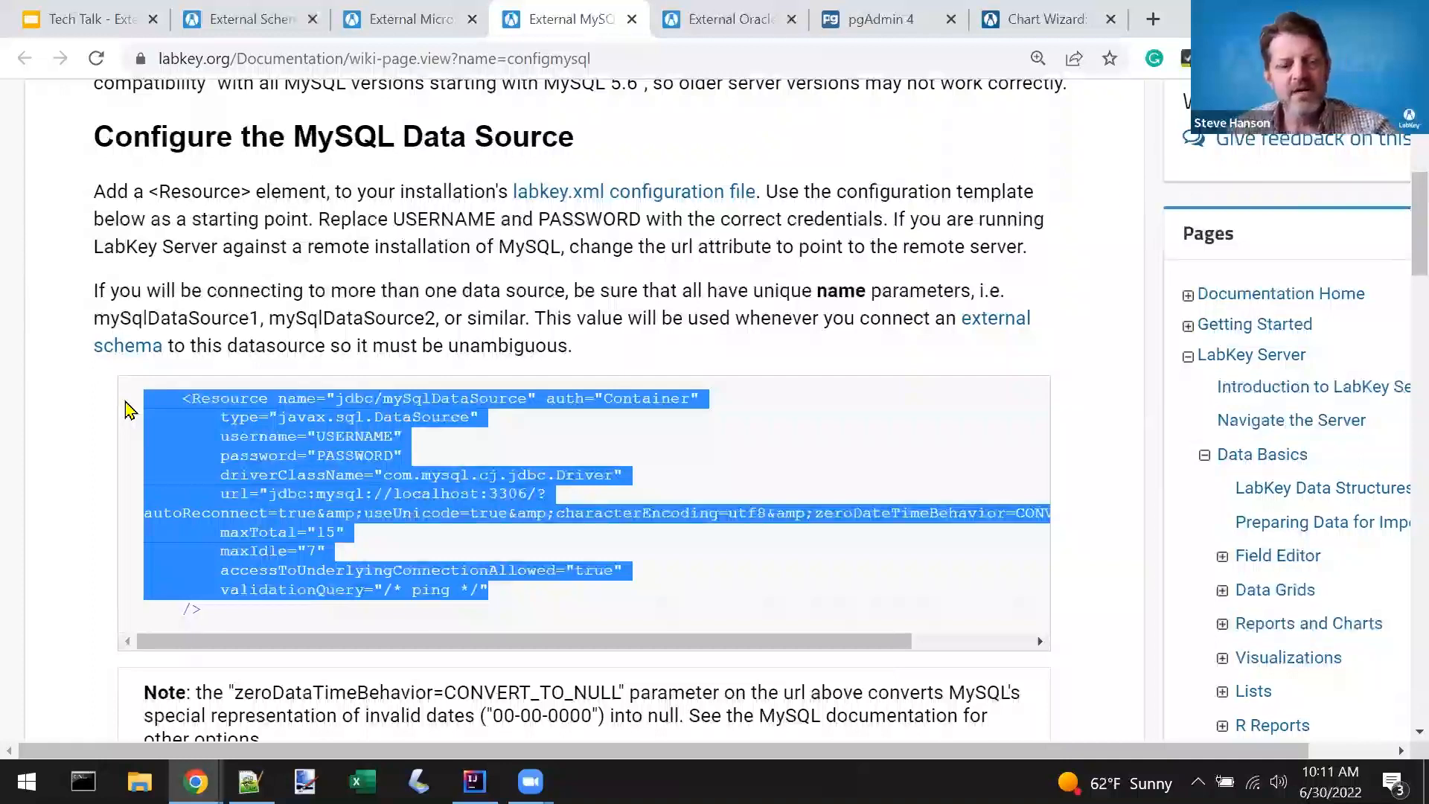
# Examine the Resource template on the External Oracle Data Sources page and highlight its USERNAME placeholder
pyautogui.hotkey('ctrl', 'Tab')
pyautogui.scroll(-6, 536, 673)
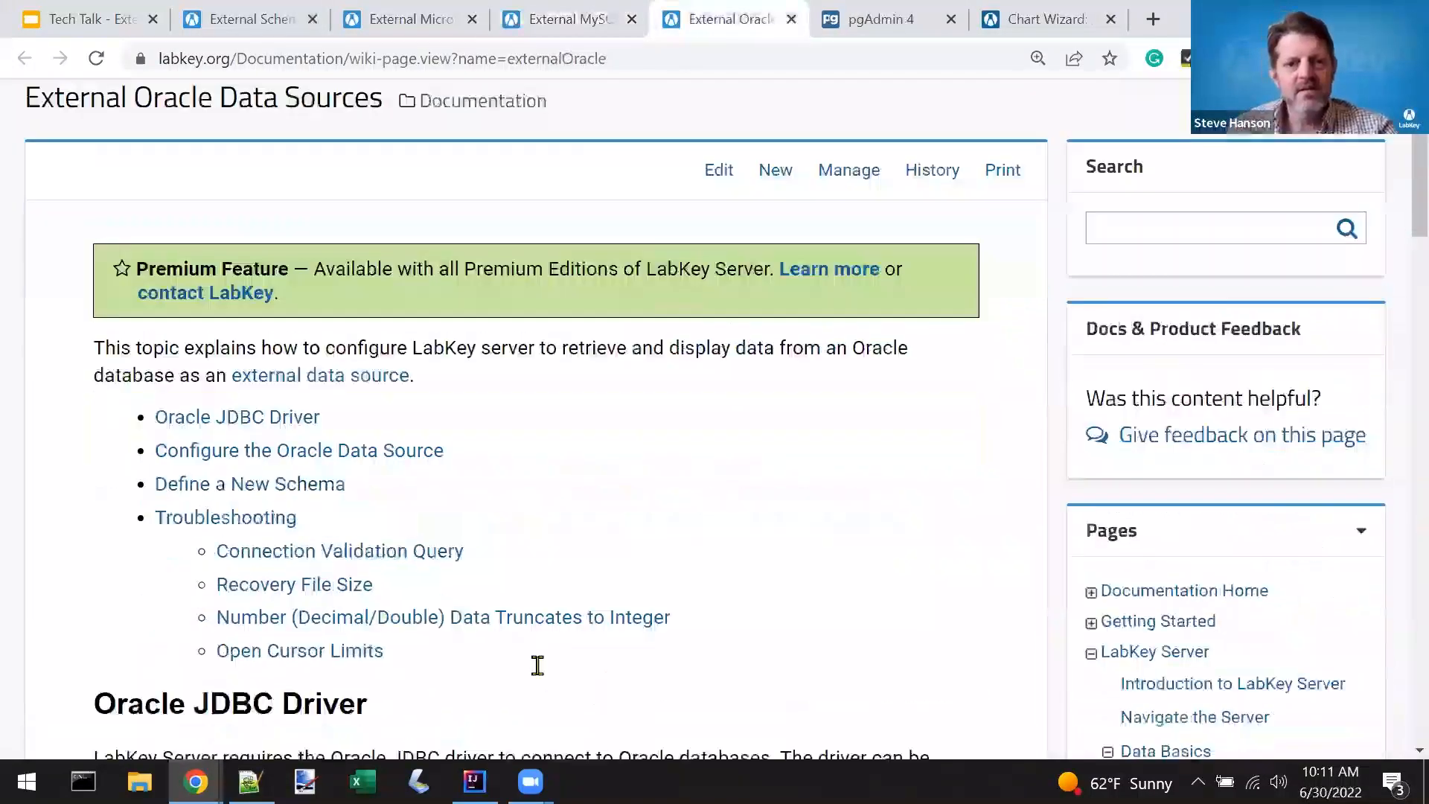
pyautogui.scroll(-6, 537, 665)
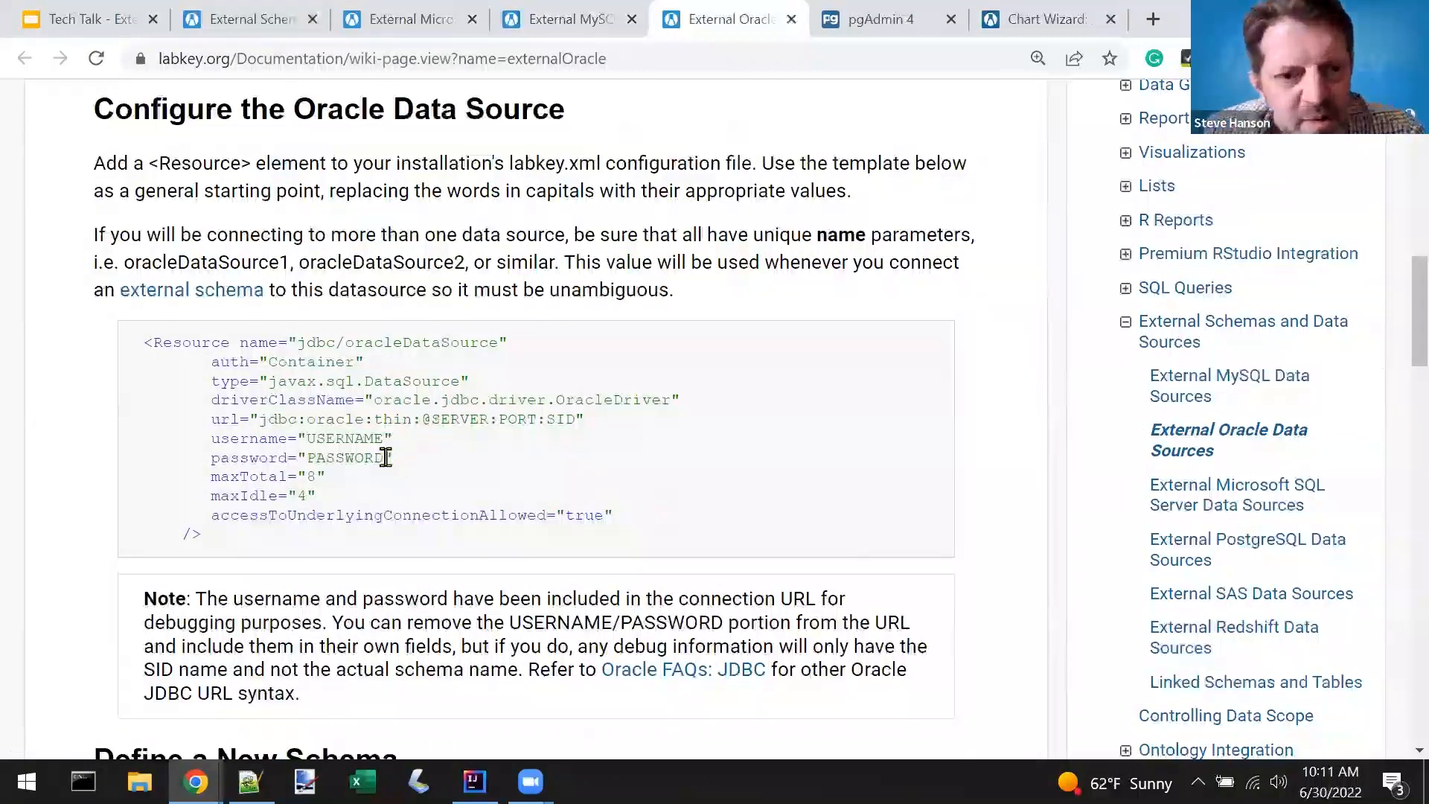
pyautogui.moveTo(375, 458); pyautogui.dragTo(307, 436)
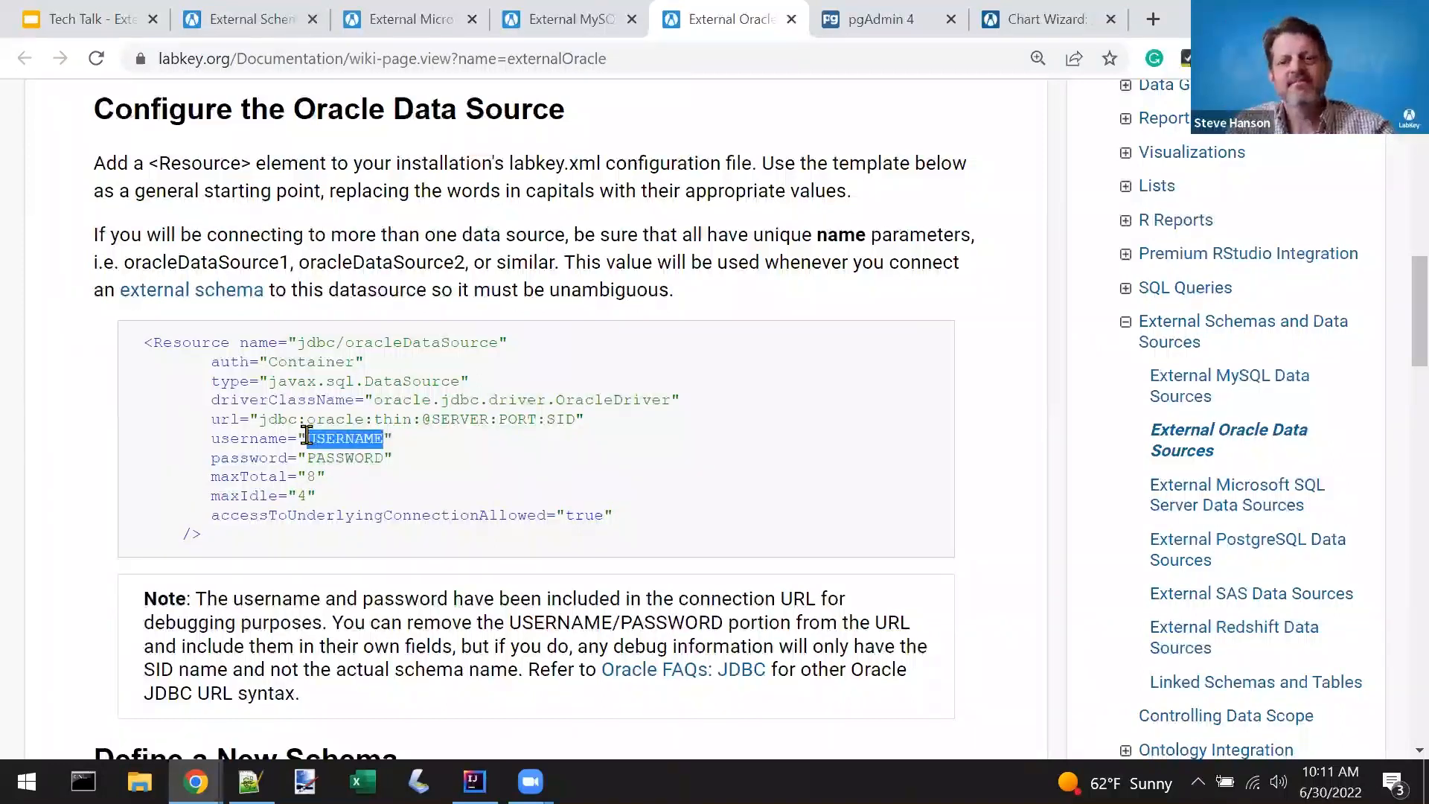
pyautogui.click(1240, 158)
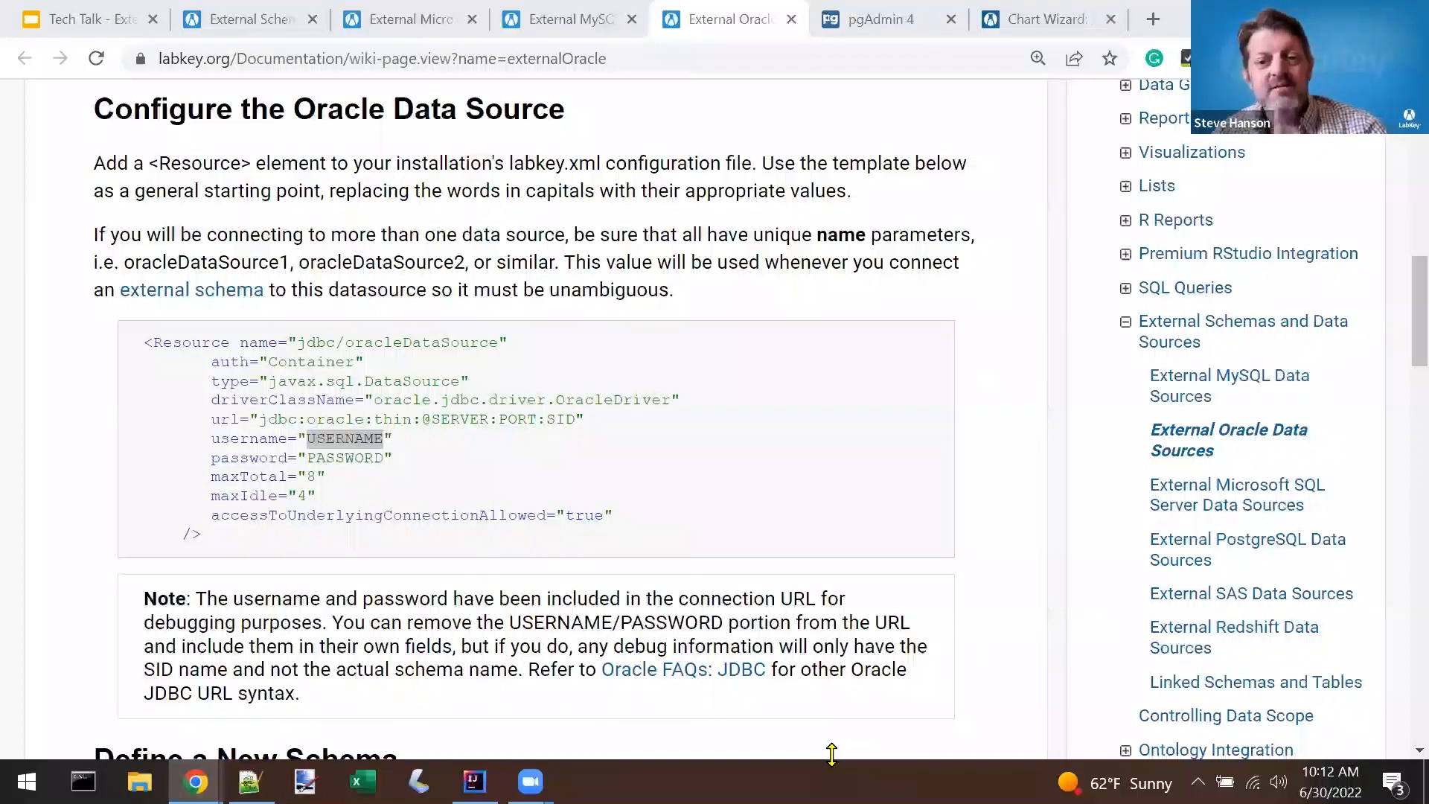
pyautogui.click(513, 481)
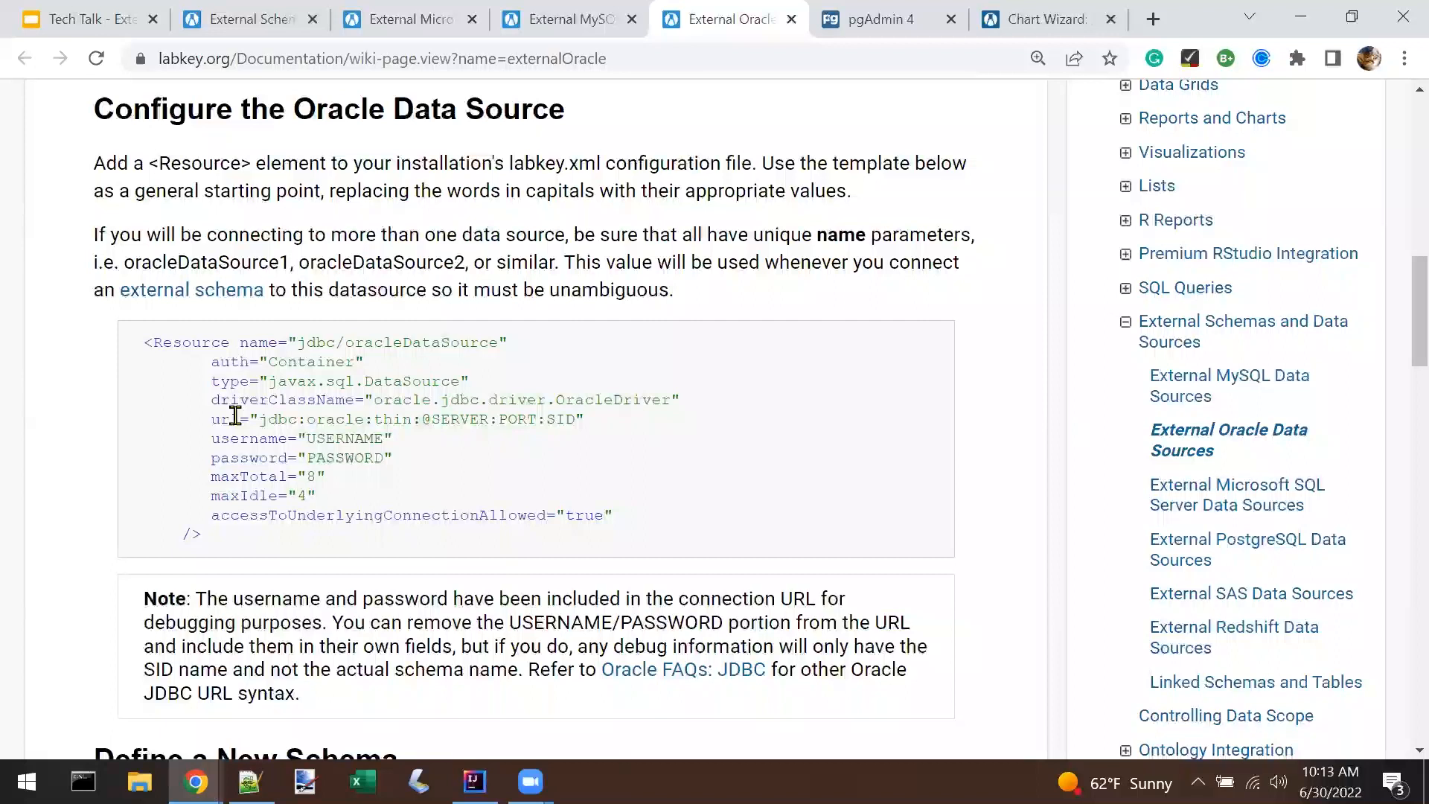
pyautogui.hotkey('ctrl', 'Tab')
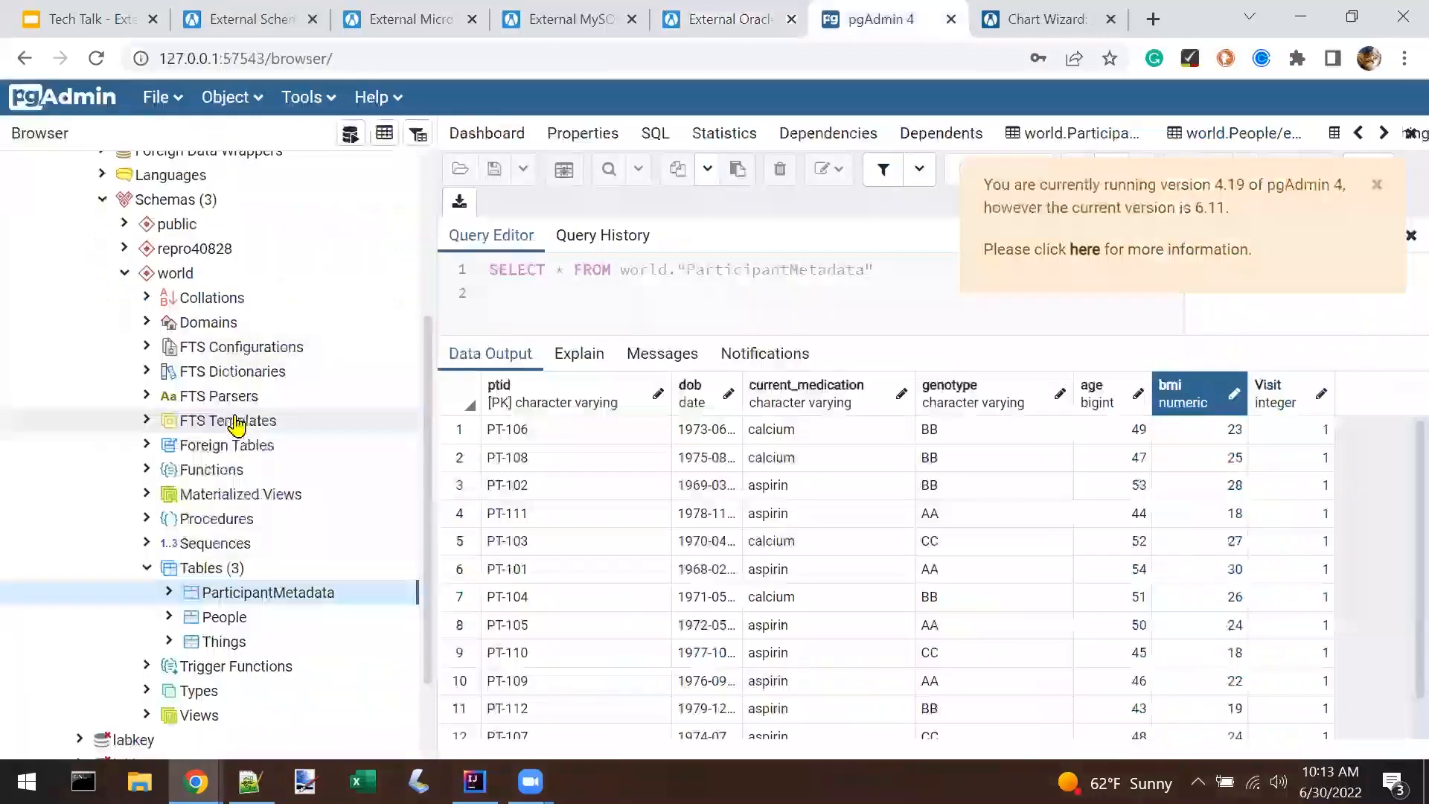
pyautogui.hotkey('ctrl', 'Tab')
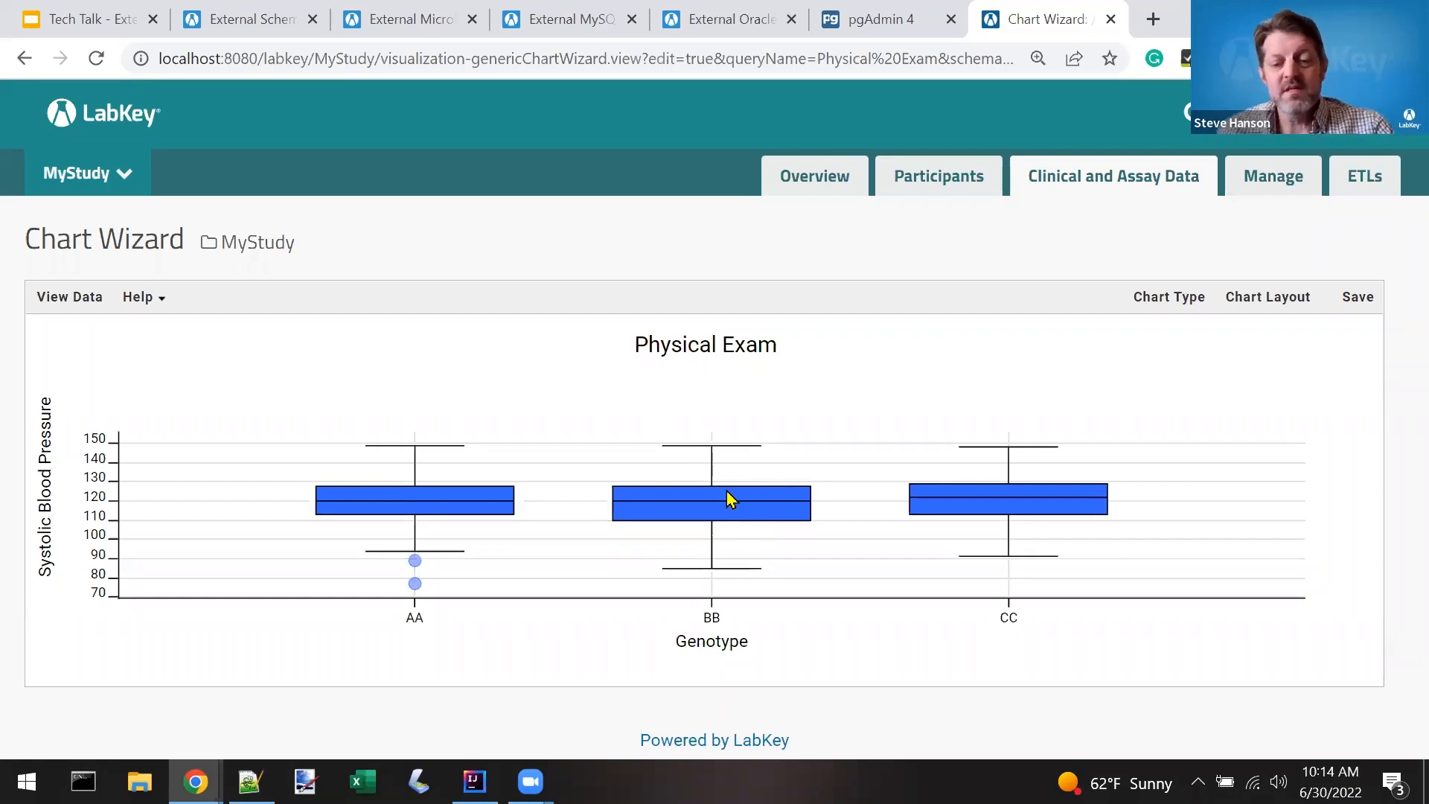
pyautogui.moveTo(457, 361)
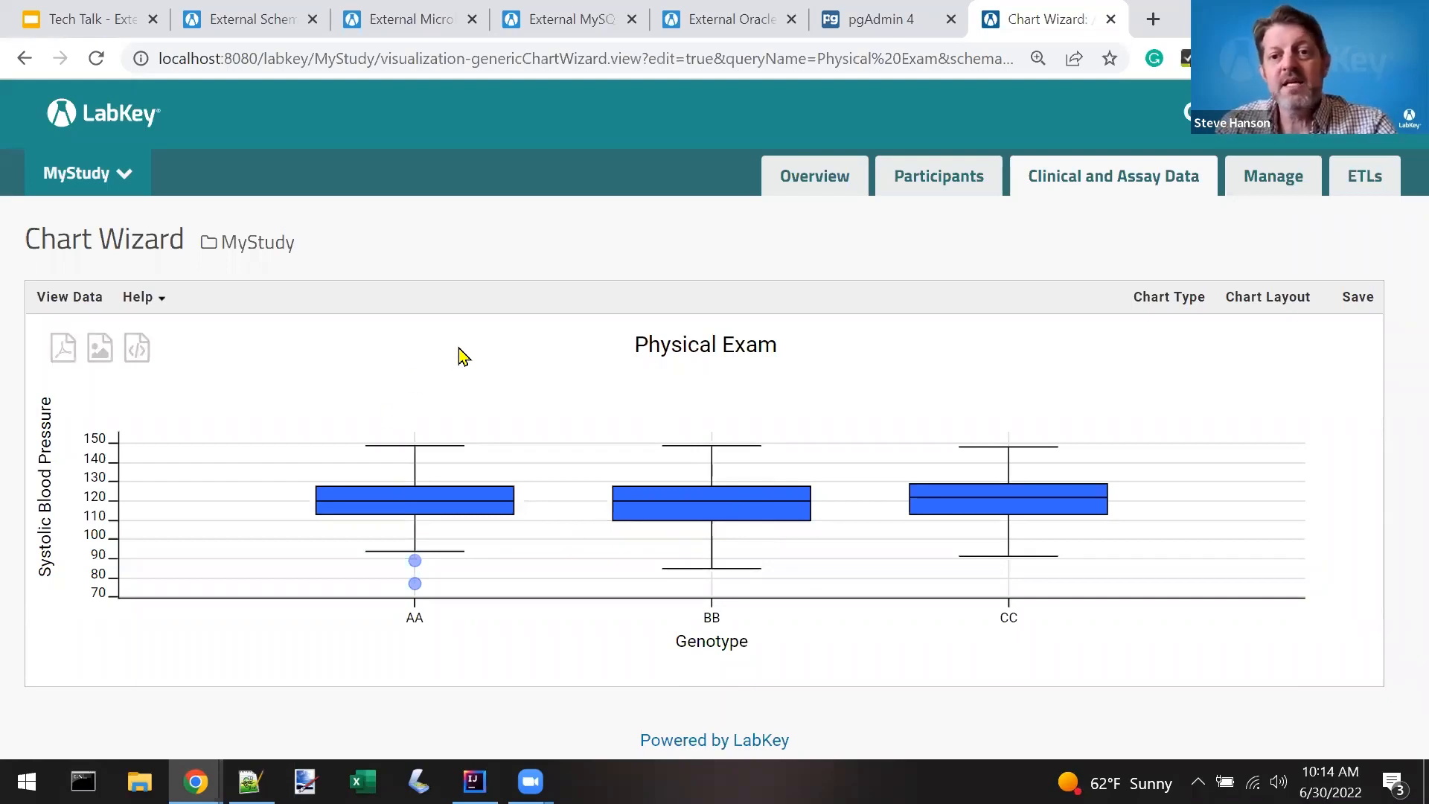
# Search the web for "labkey odbc" in a new tab, open the ODBC Connections documentation page and review its introduction and topic list
pyautogui.hotkey('ctrl', 't')
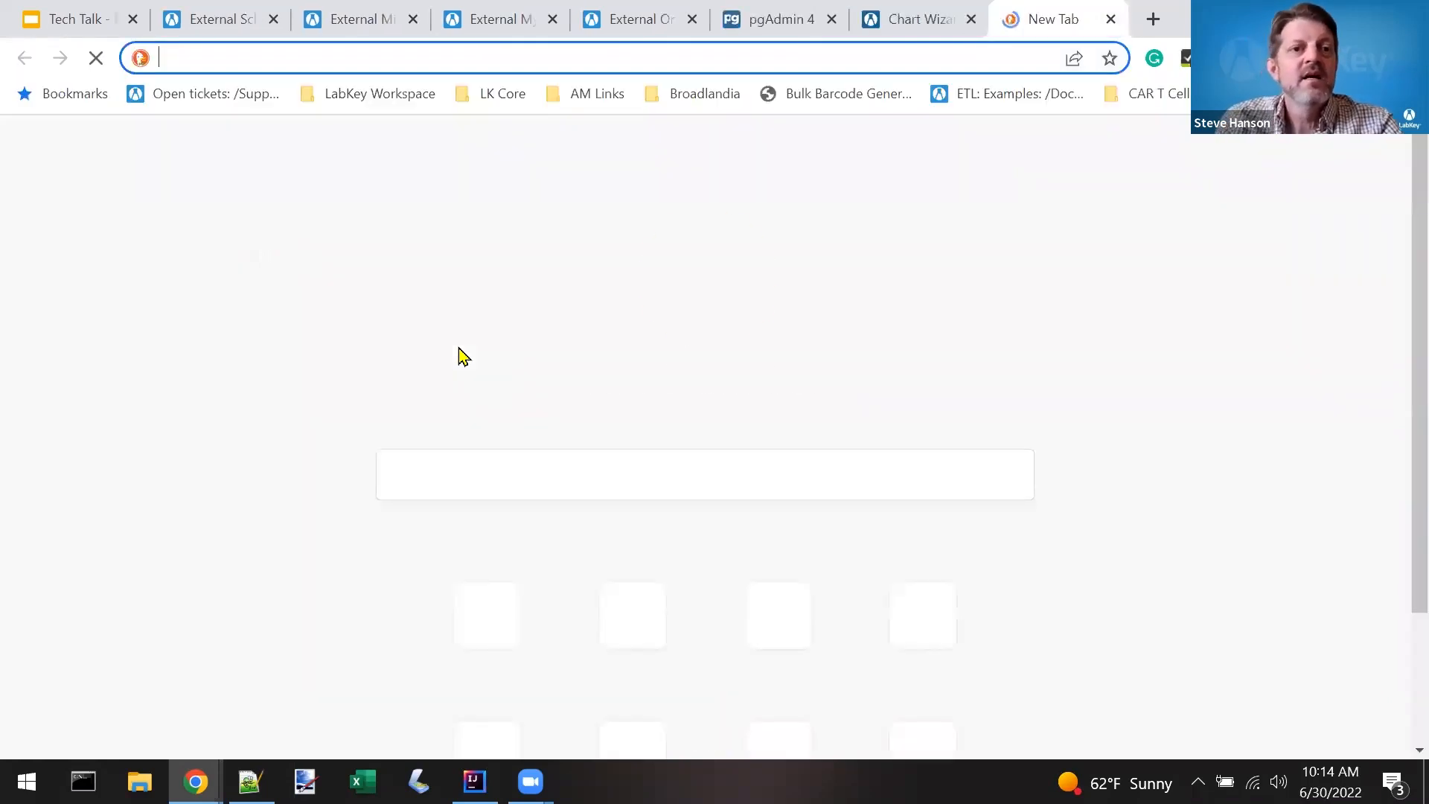
pyautogui.write('la')
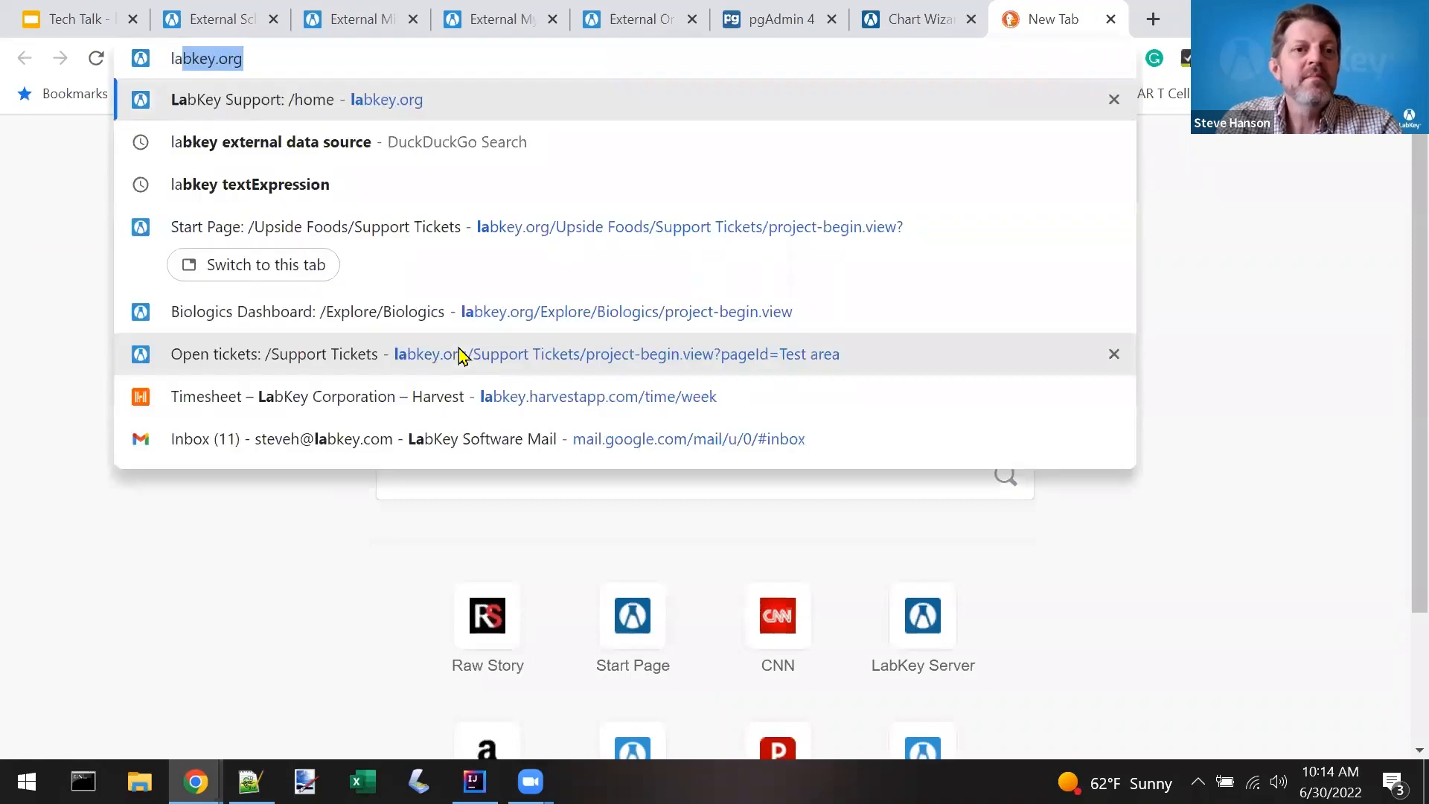
pyautogui.write('bkey odbc')
pyautogui.press('Return')
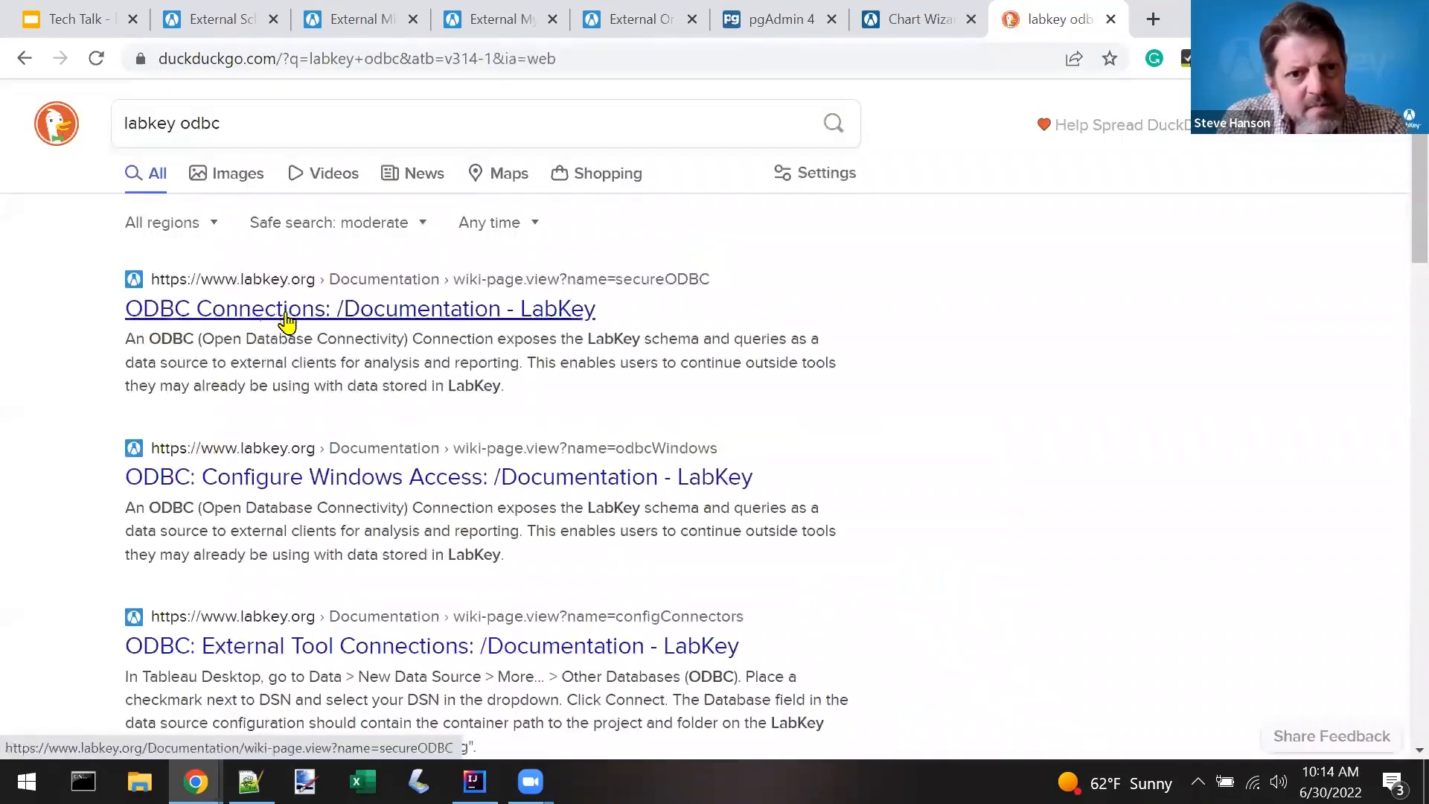
pyautogui.click(287, 321)
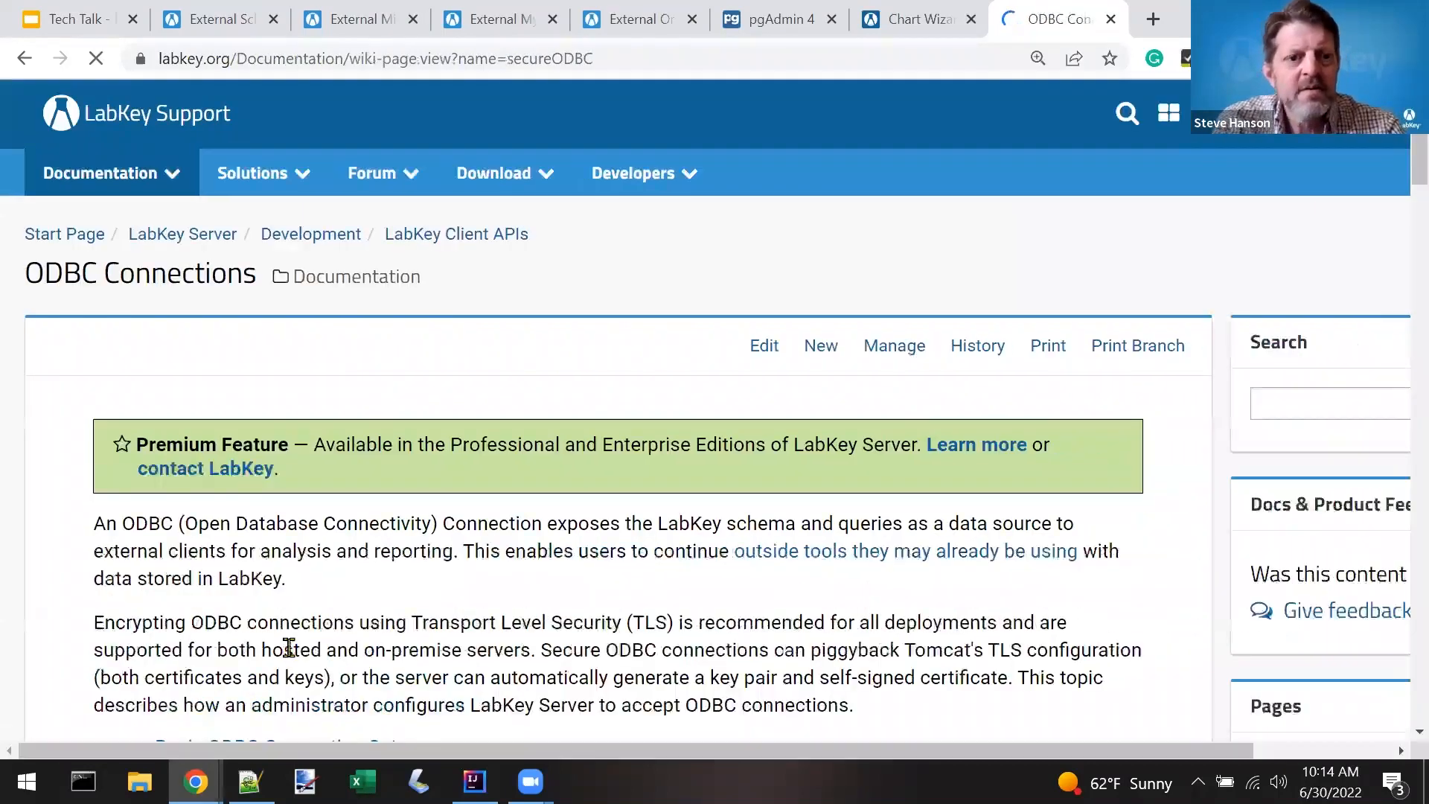
pyautogui.scroll(-2, 289, 646)
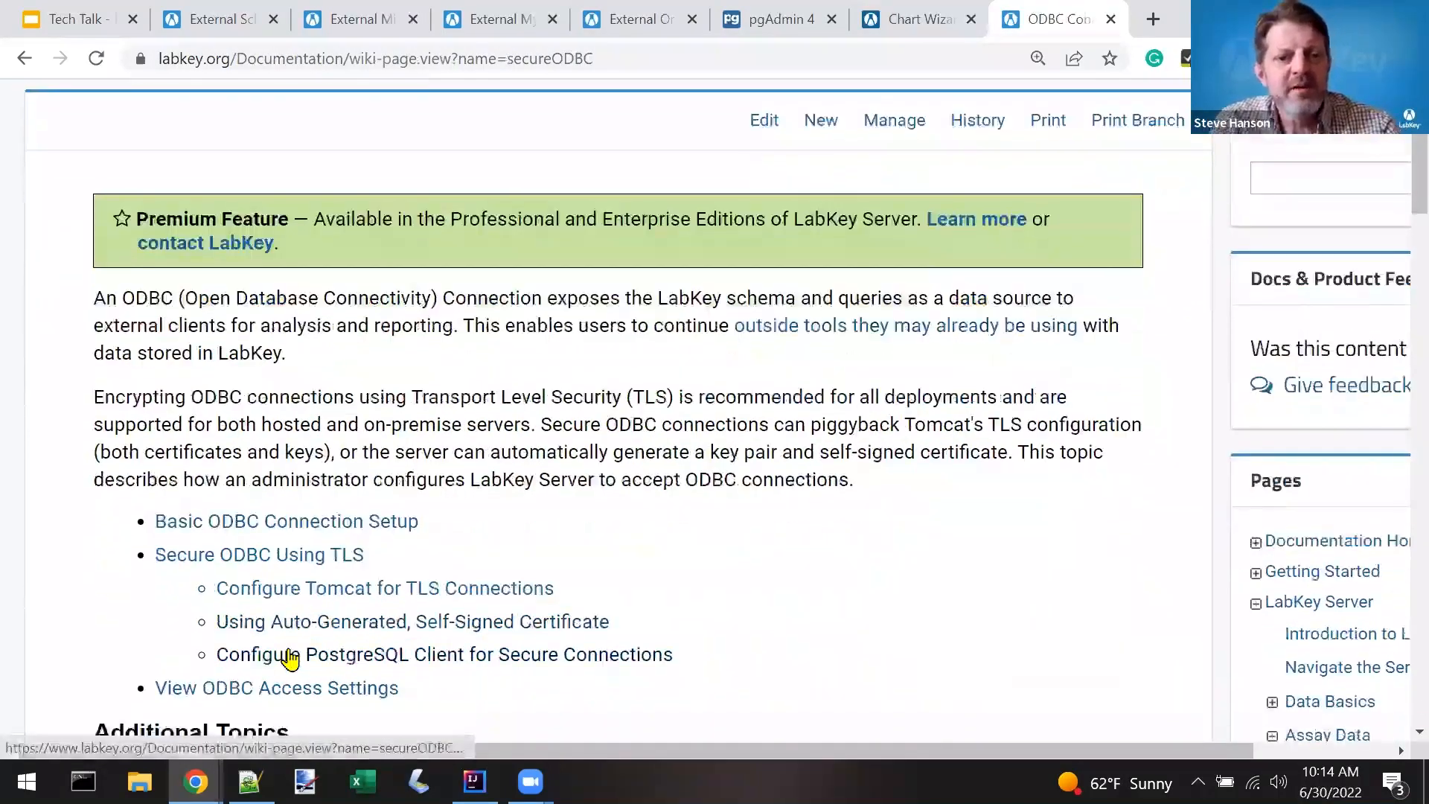
pyautogui.scroll(1, 289, 655)
pyautogui.scroll(-3, 527, 514)
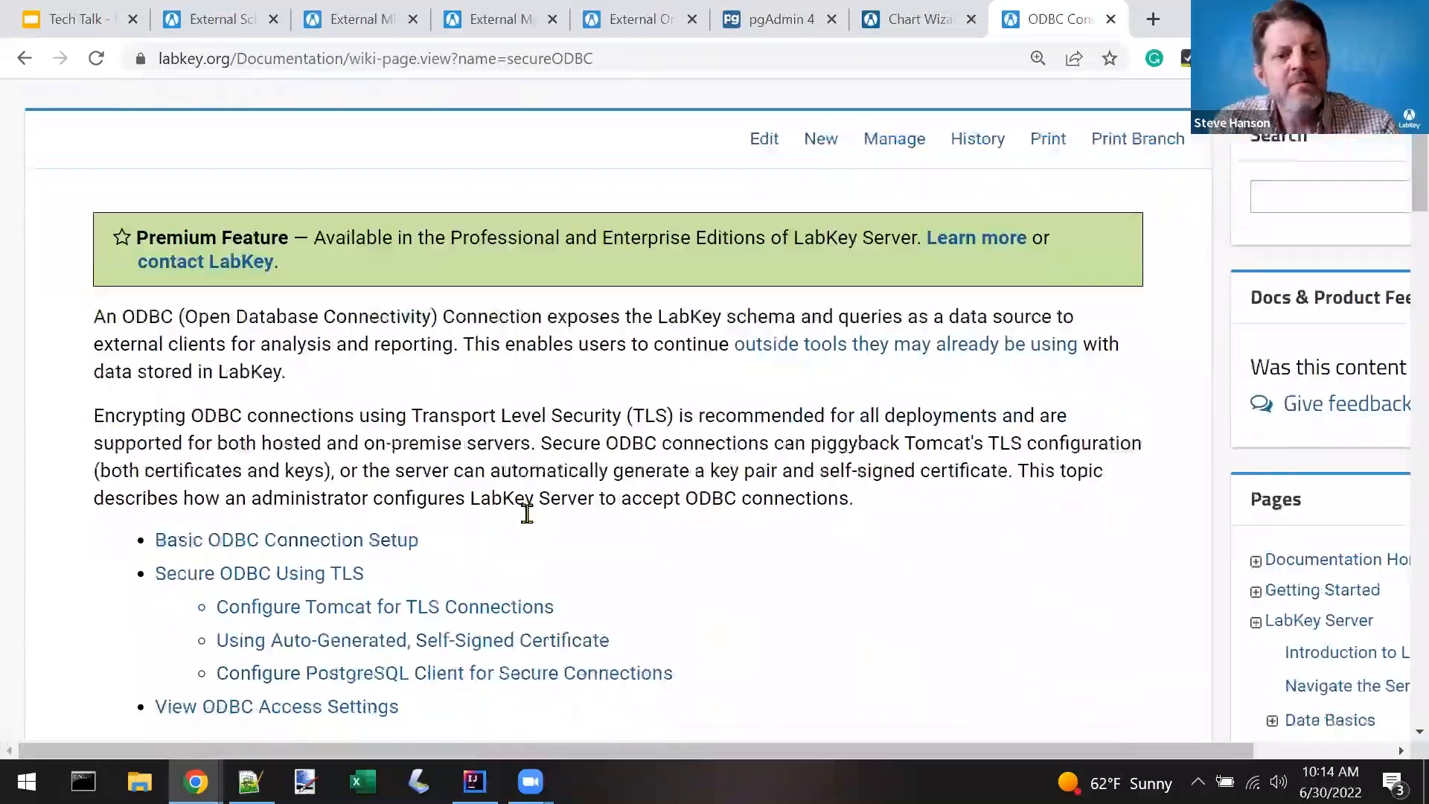
# Review the Additional Topics and Basic ODBC Connection Setup sections of the ODBC Connections page and return to its beginning
pyautogui.scroll(-5, 528, 525)
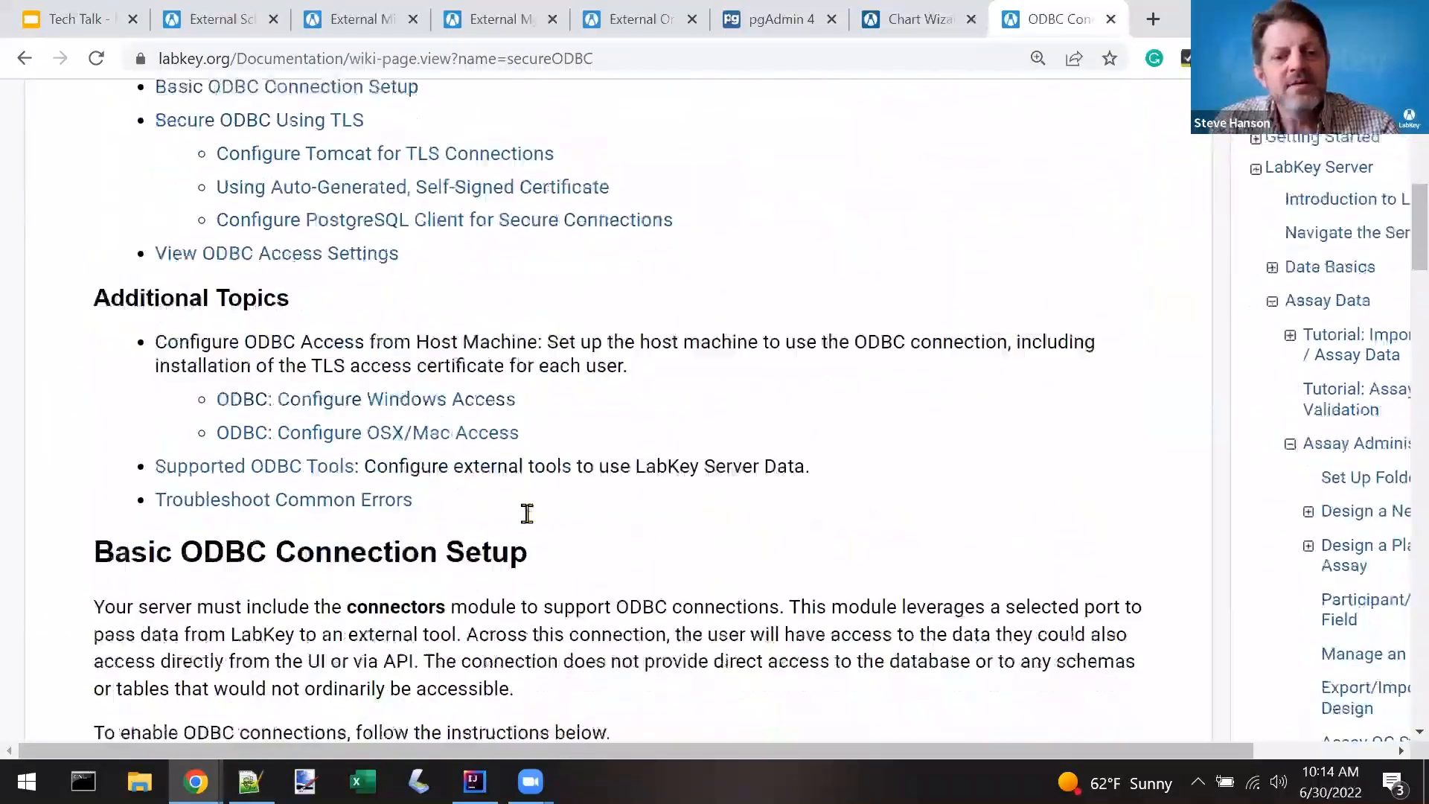
pyautogui.scroll(-3, 529, 525)
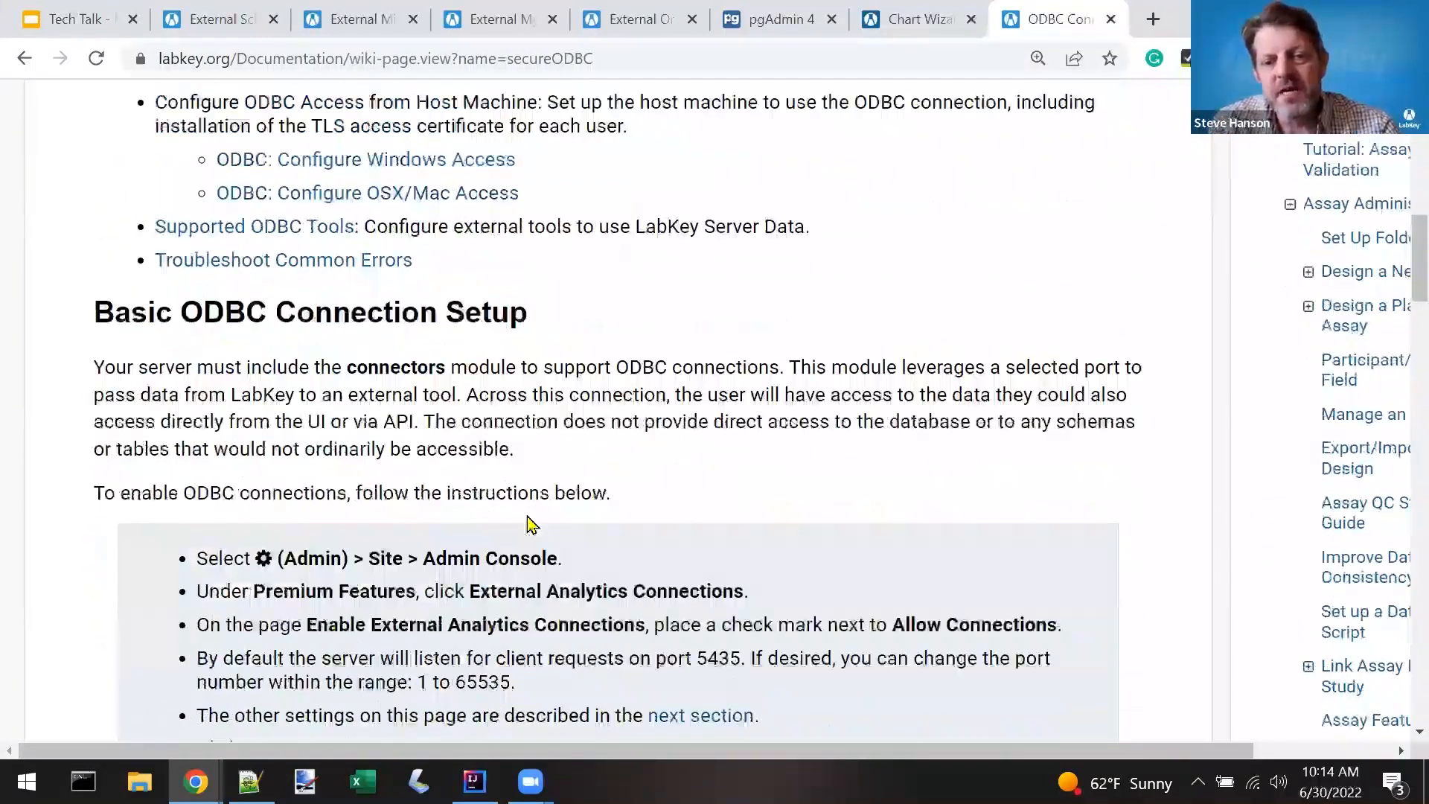
pyautogui.scroll(5, 528, 525)
pyautogui.scroll(8, 529, 525)
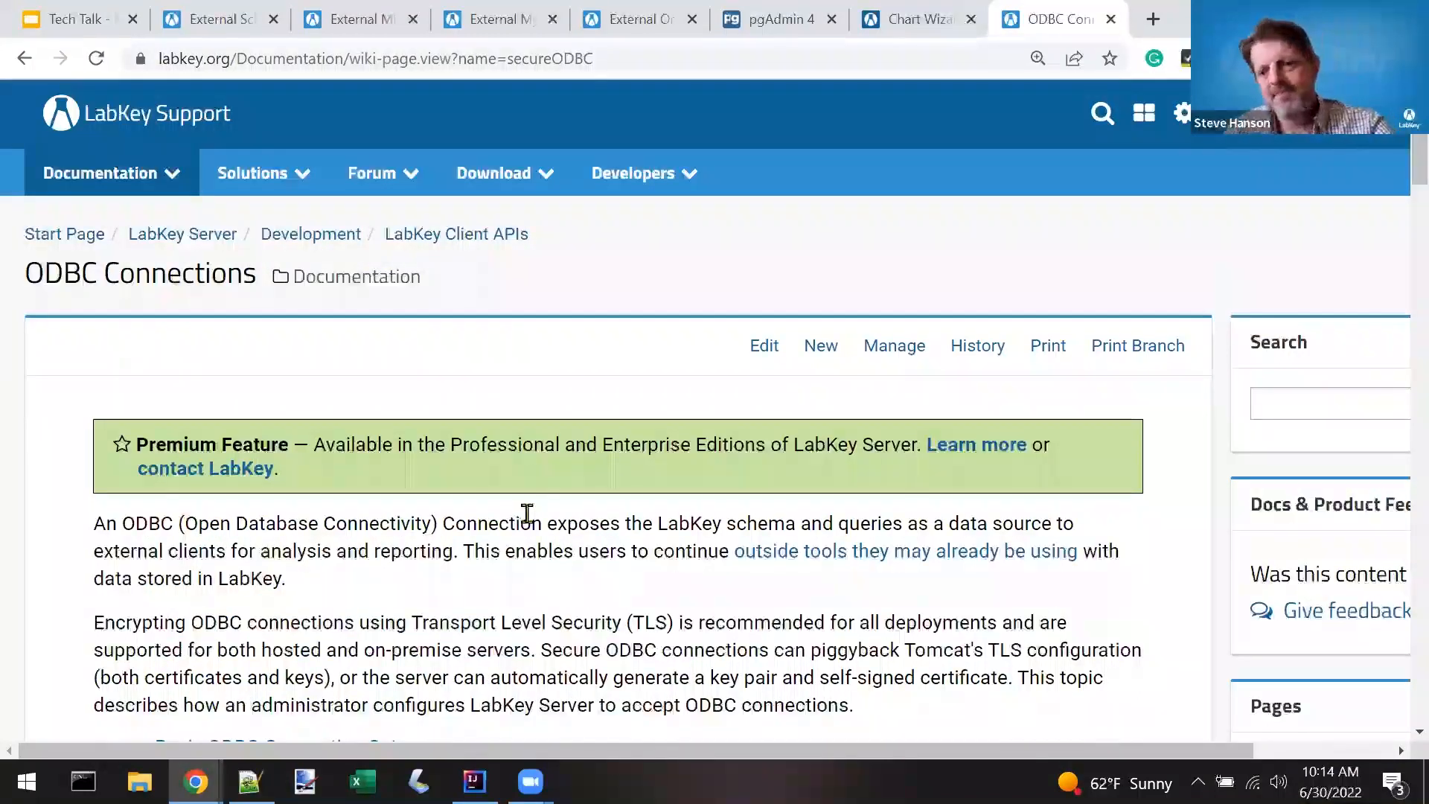
# Revisit the Configure Tomcat slide and the open external data source documentation pages, then switch to the ParticipantMetadata table data in pgAdmin
pyautogui.hotkey('ctrl', '1')
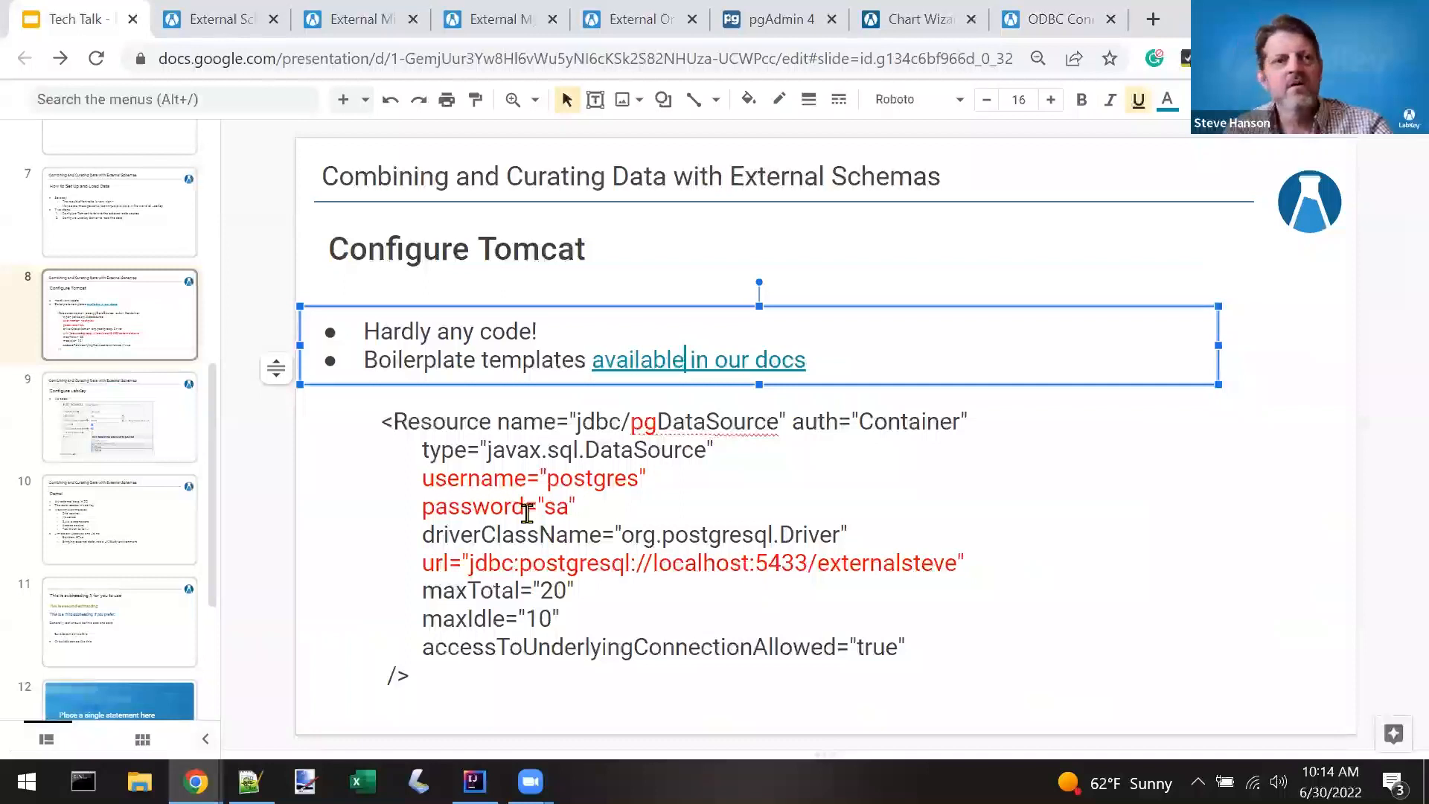
pyautogui.hotkey('ctrl', '2')
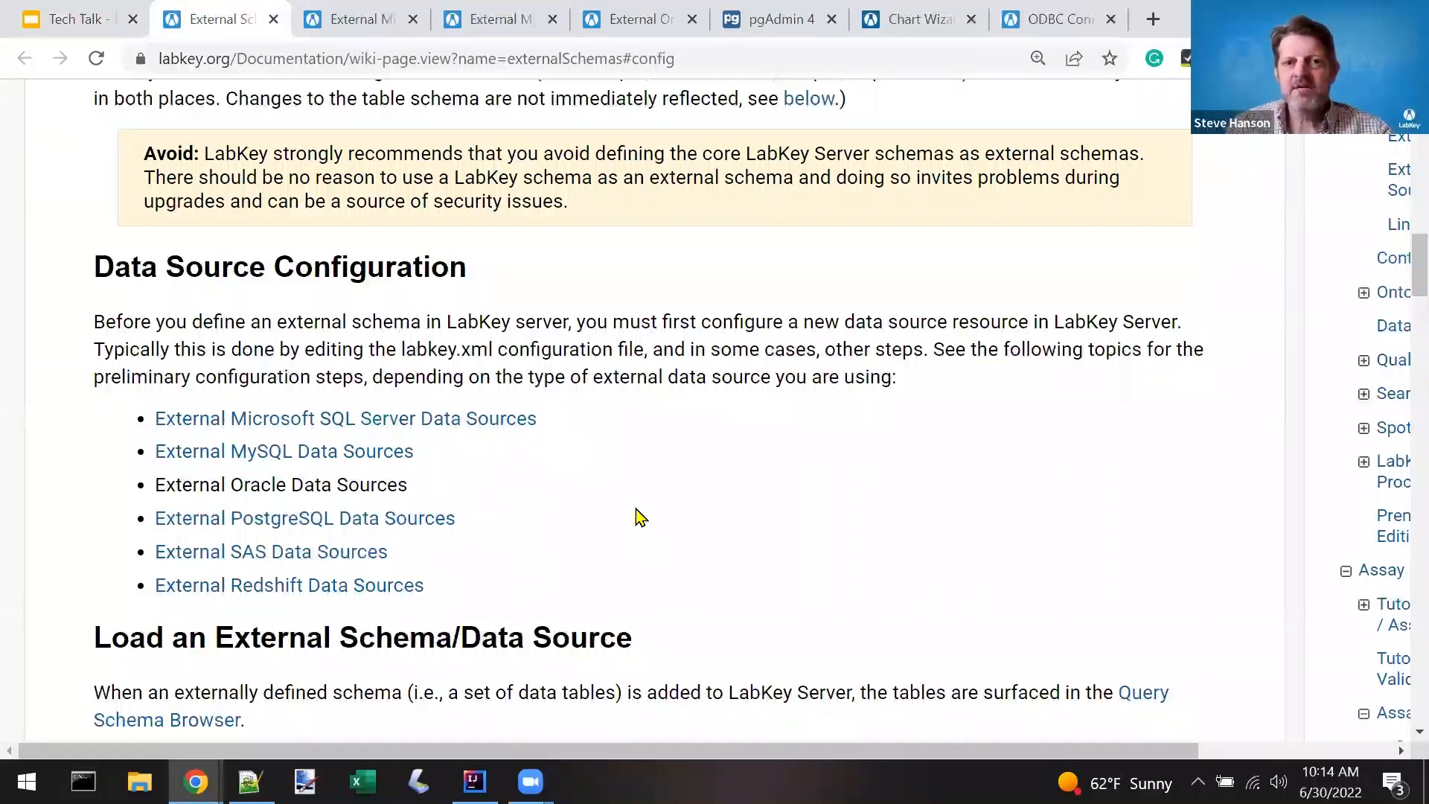
pyautogui.hotkey('ctrl', 'Tab')
pyautogui.hotkey('ctrl', 'Tab')
pyautogui.hotkey('ctrl', 'Tab')
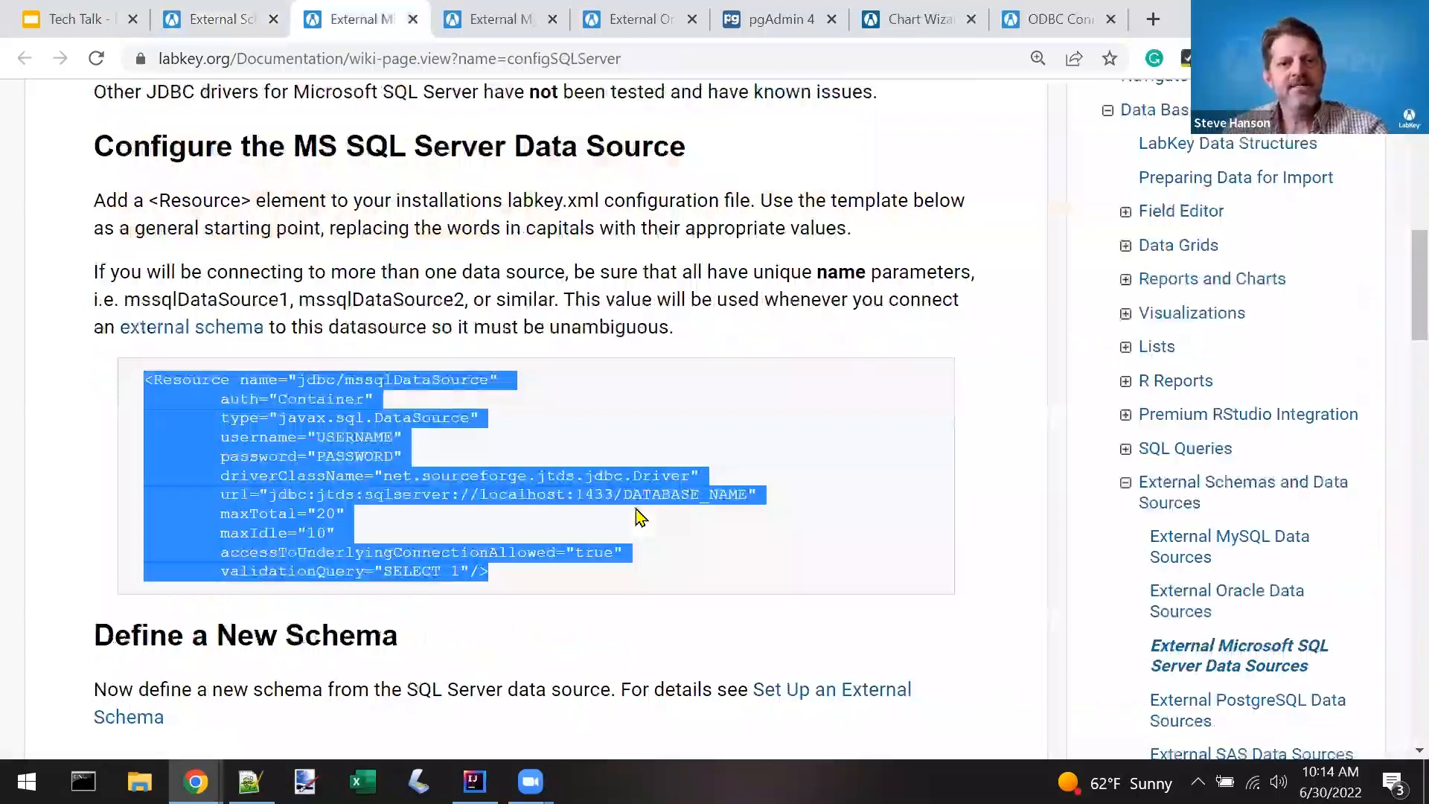
pyautogui.hotkey('ctrl', 'Tab')
pyautogui.hotkey('ctrl', 'Tab')
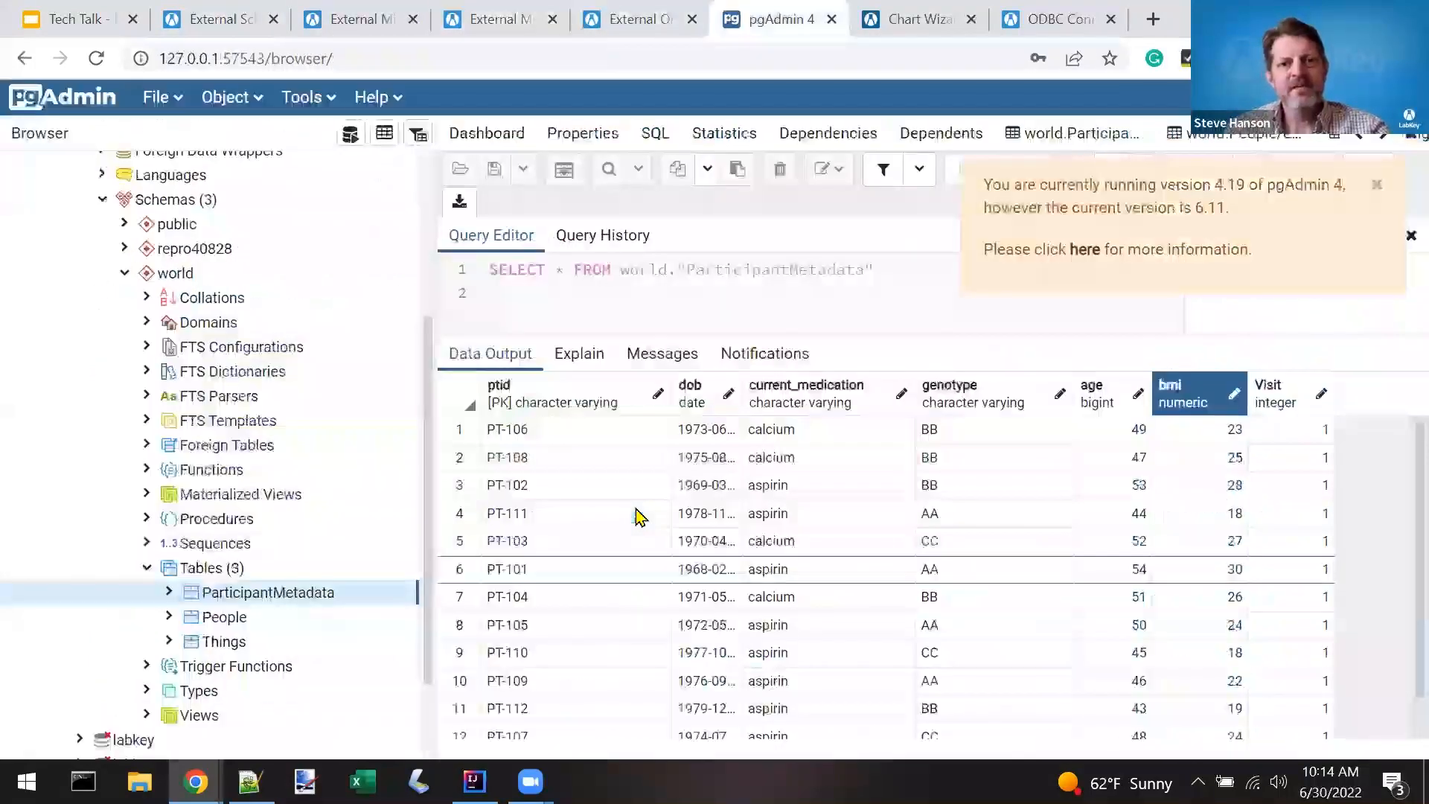